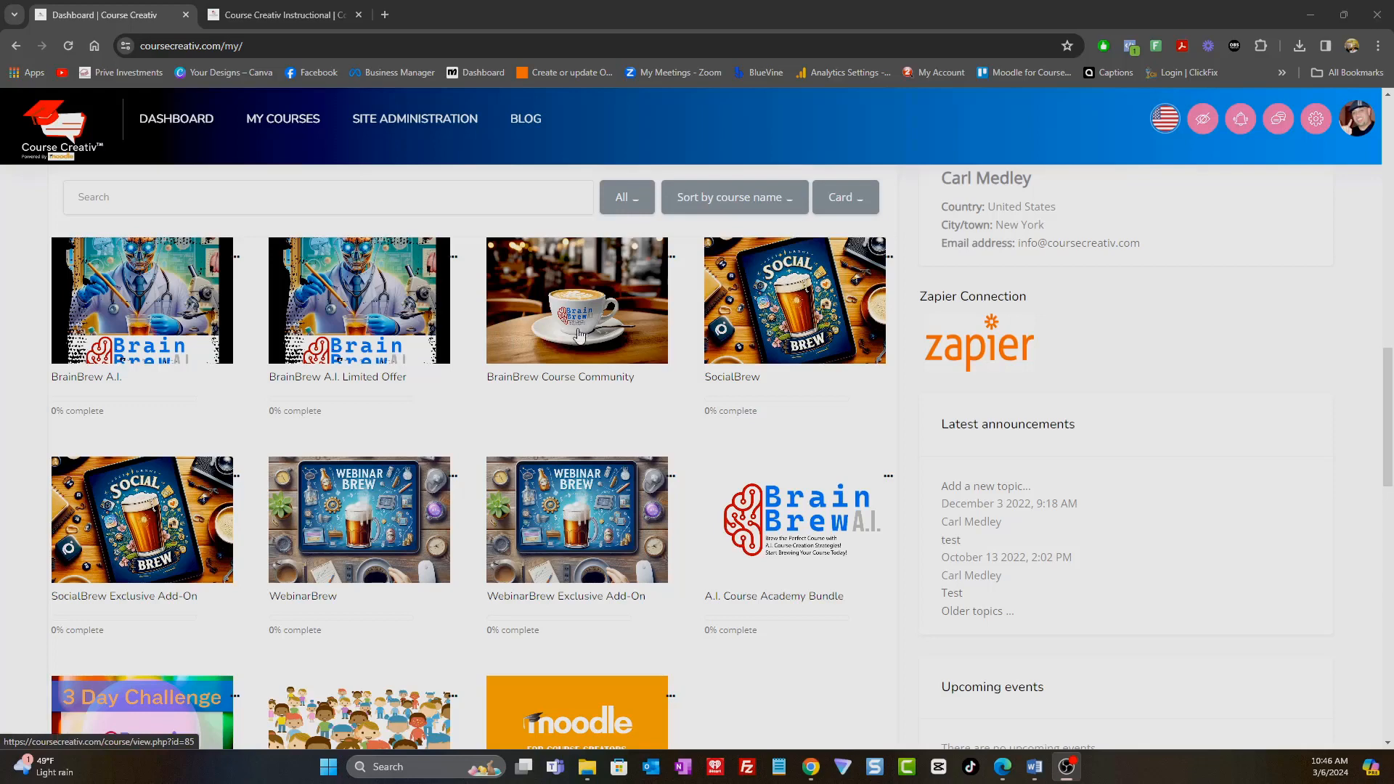
- Open the BrainBrew Course Community and review its introduction, activities and section cards
{"action": "left_click", "coordinate": [579, 335]}
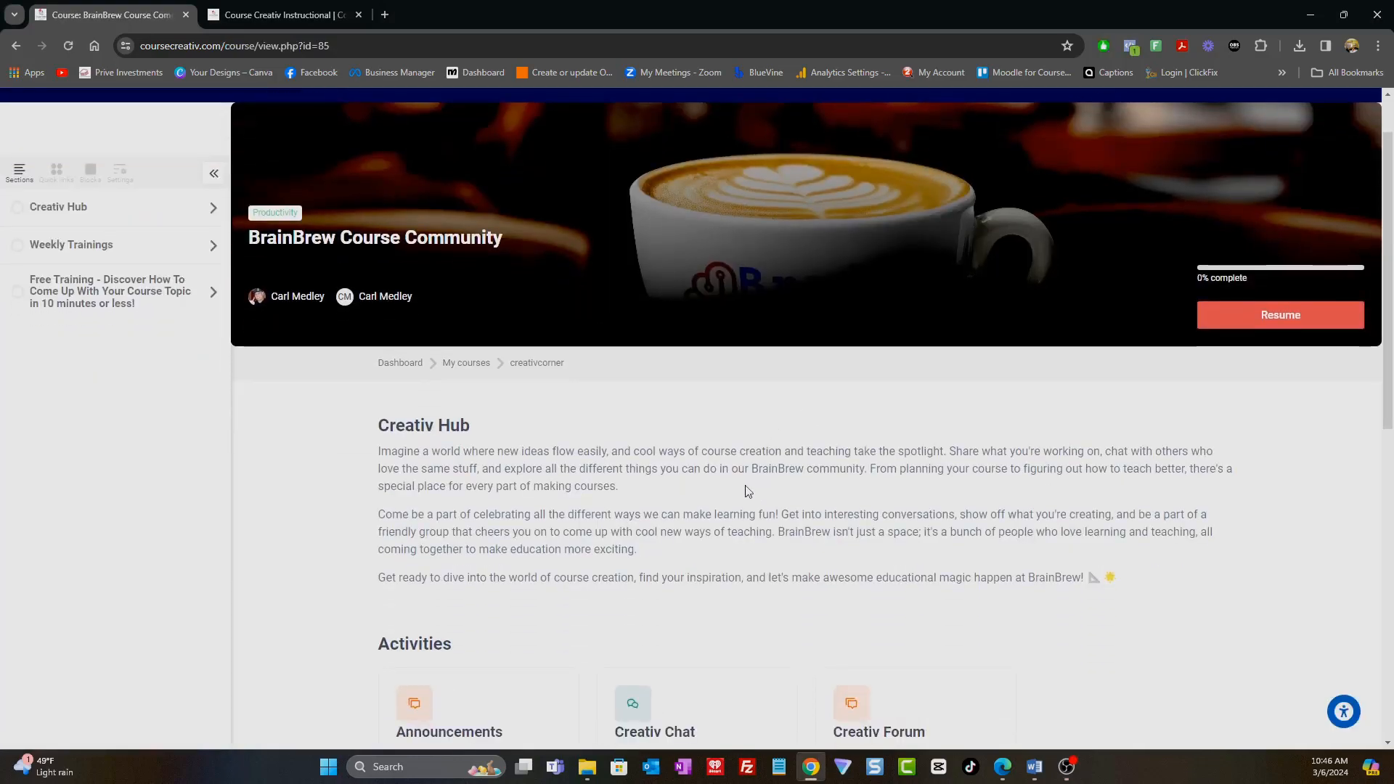
{"action": "scroll", "coordinate": [749, 492], "scroll_direction": "down", "scroll_amount": 5}
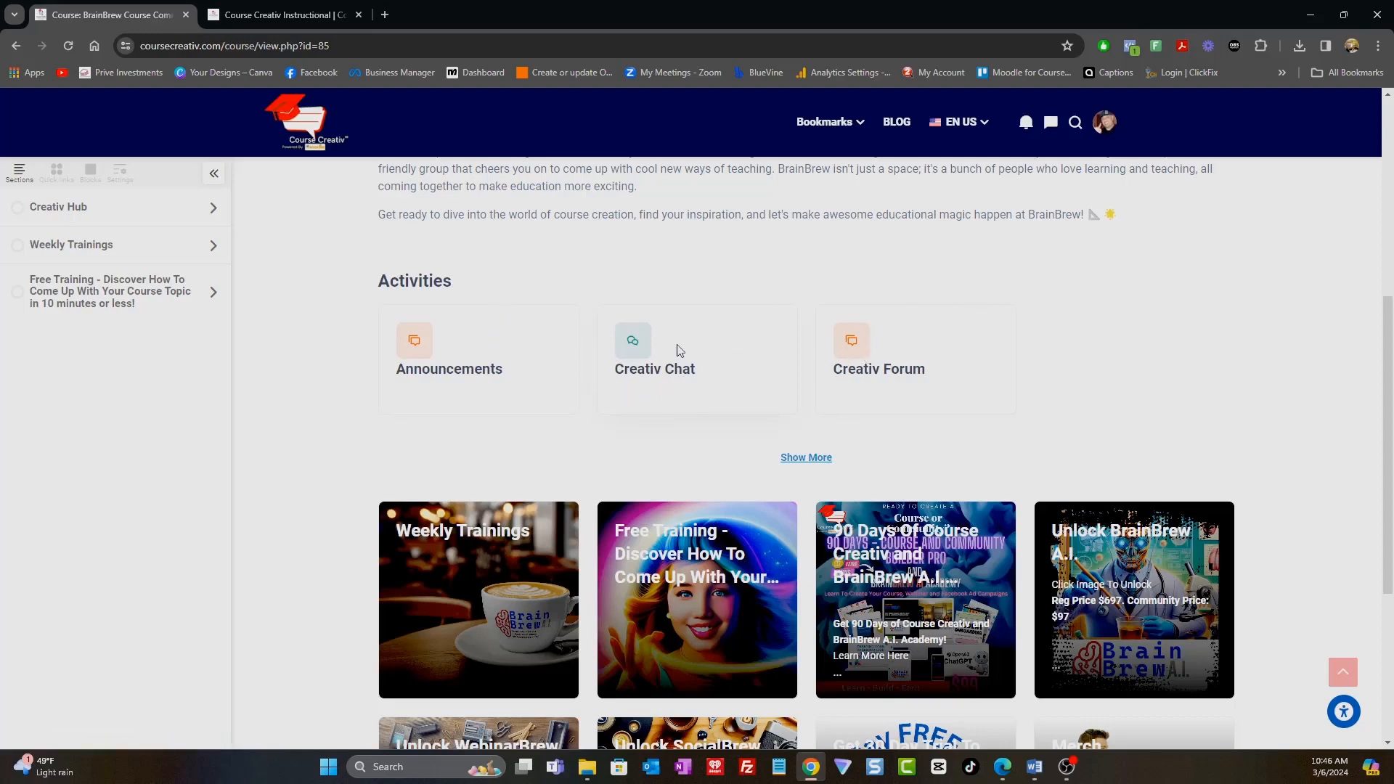
{"action": "scroll", "coordinate": [675, 360], "scroll_direction": "down", "scroll_amount": 4}
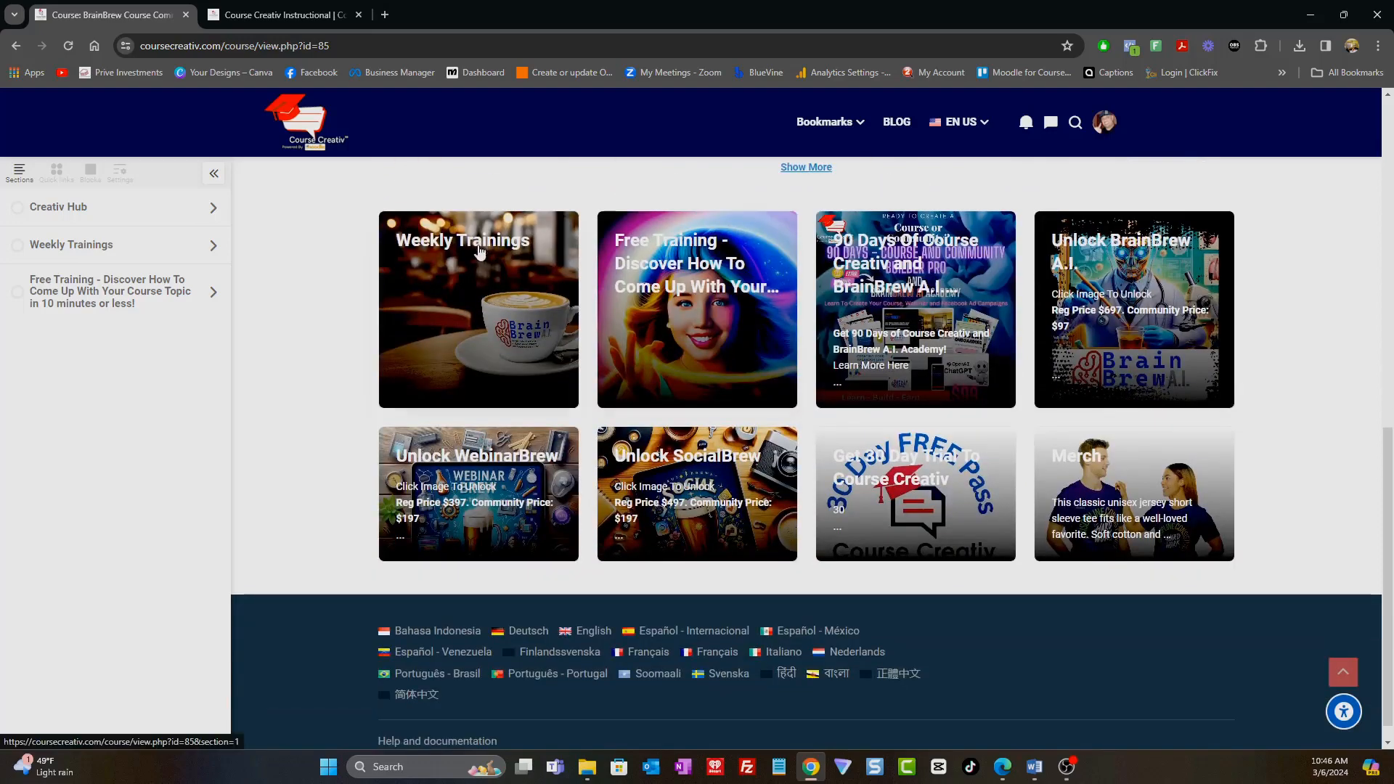
- View the community's Weekly Trainings section and return to the community's main page
{"action": "left_click", "coordinate": [477, 247]}
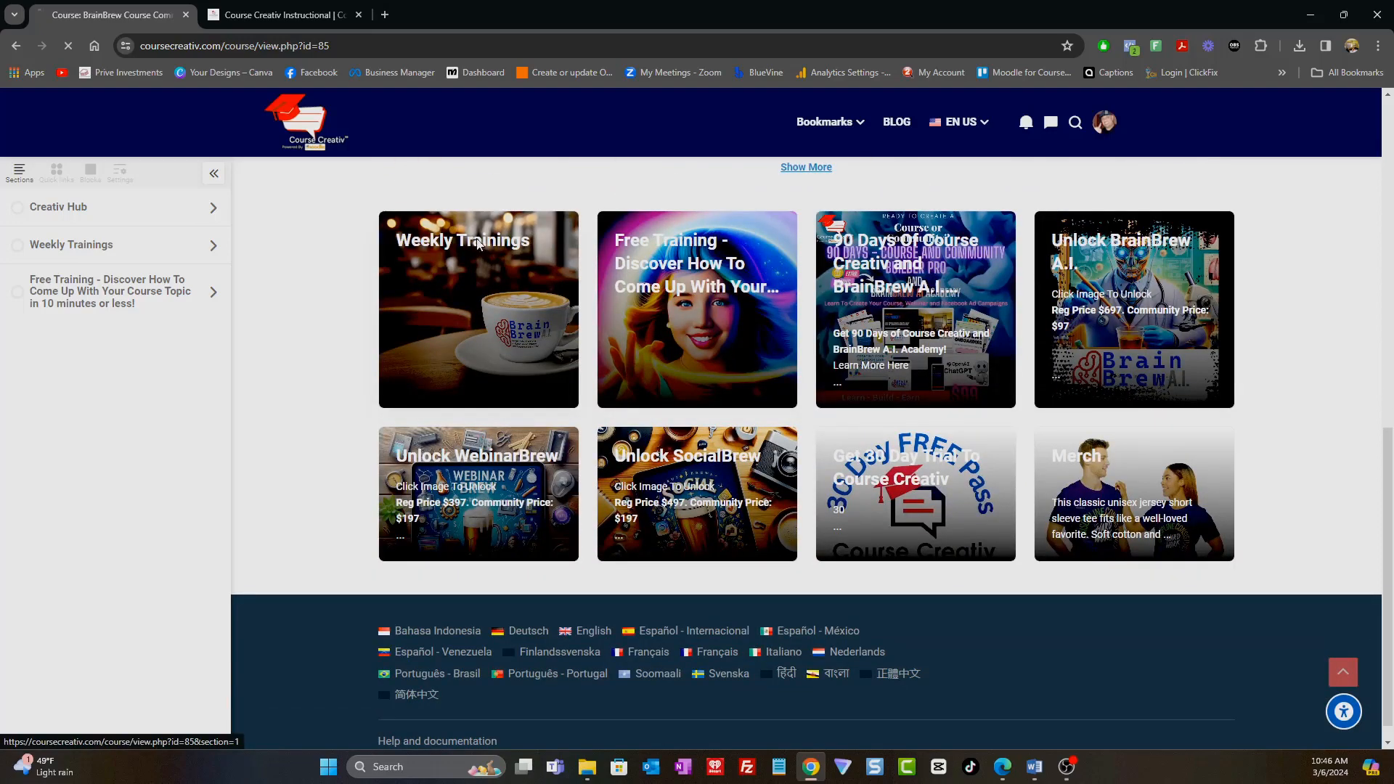
{"action": "scroll", "coordinate": [666, 438], "scroll_direction": "down", "scroll_amount": 7}
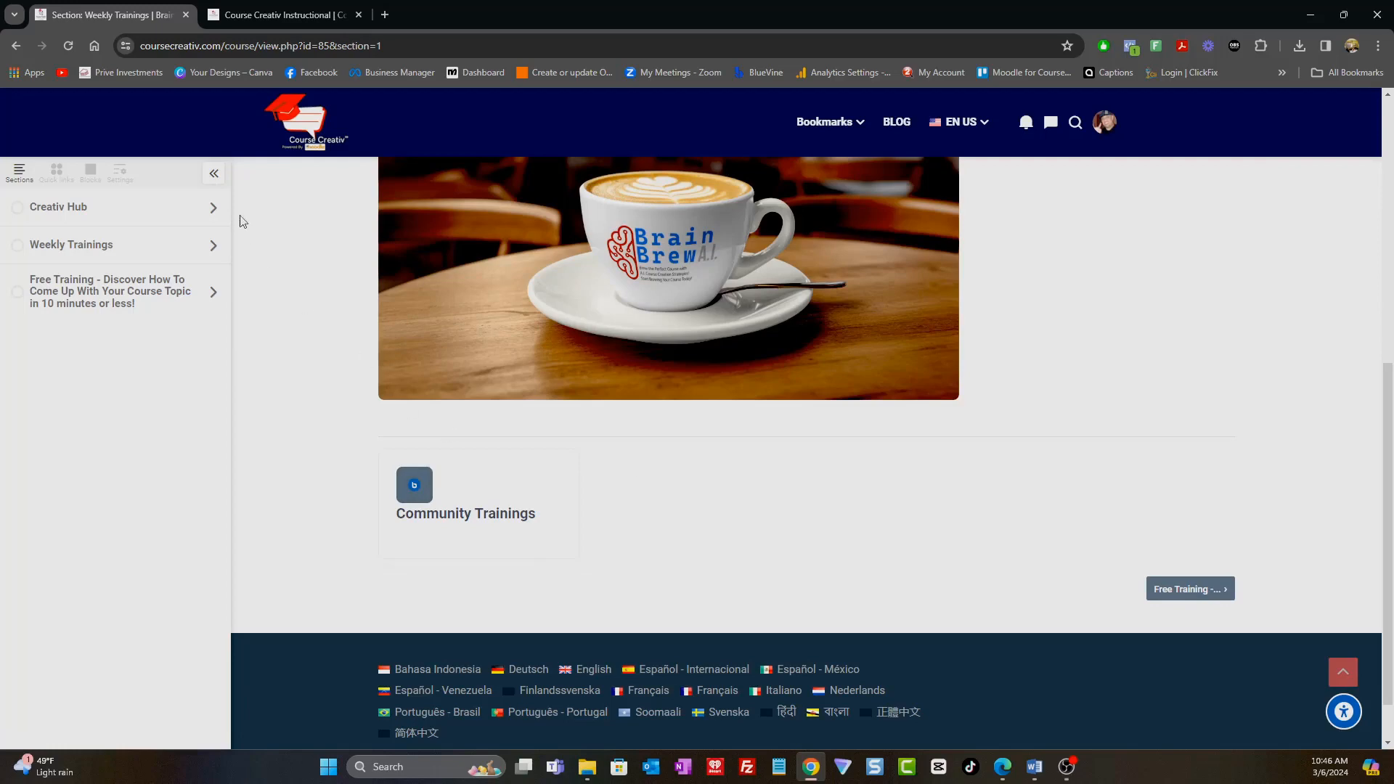
{"action": "key", "text": "alt+Left"}
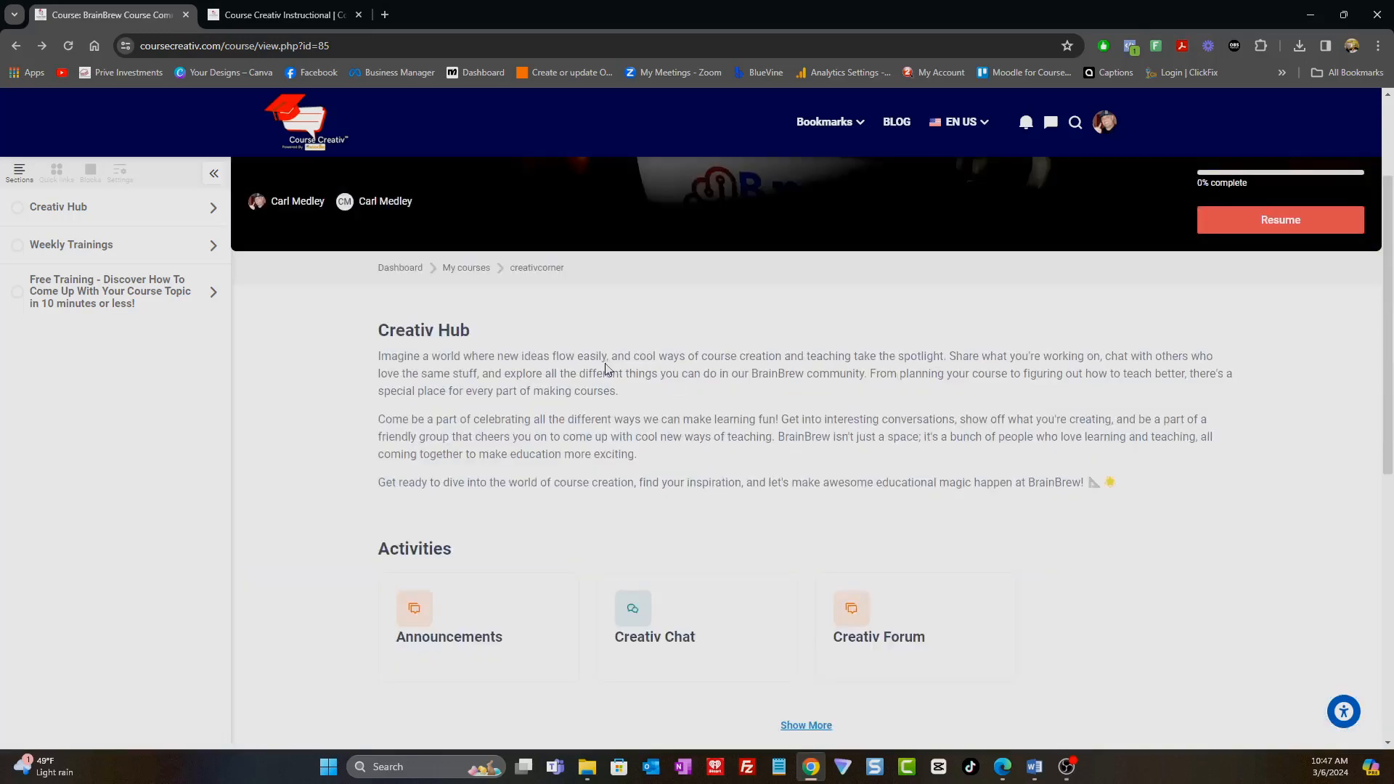
{"action": "scroll", "coordinate": [588, 371], "scroll_direction": "up", "scroll_amount": 1}
{"action": "scroll", "coordinate": [585, 363], "scroll_direction": "up", "scroll_amount": 2}
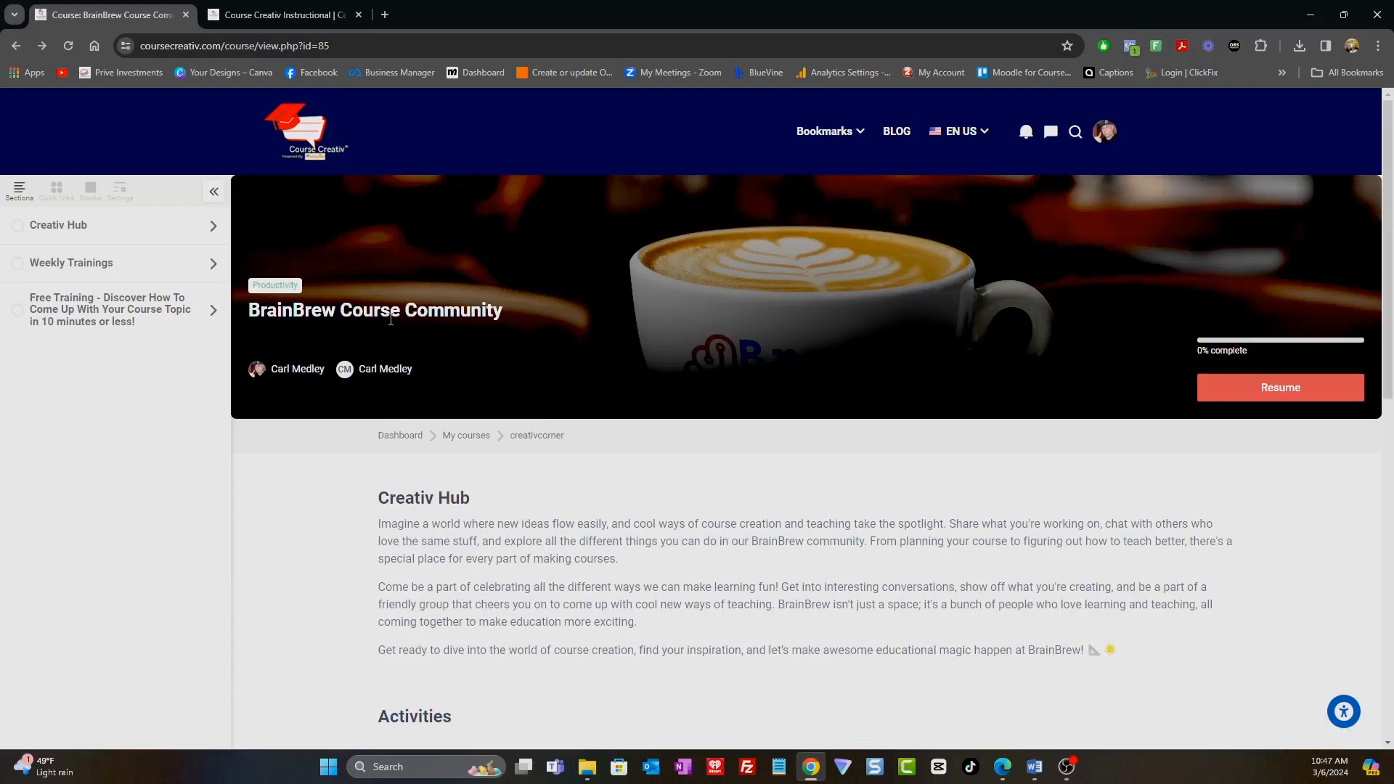
- Return to the dashboard and view the instructor's public profile page in a maximized Microsoft Edge window
{"action": "left_click", "coordinate": [301, 154]}
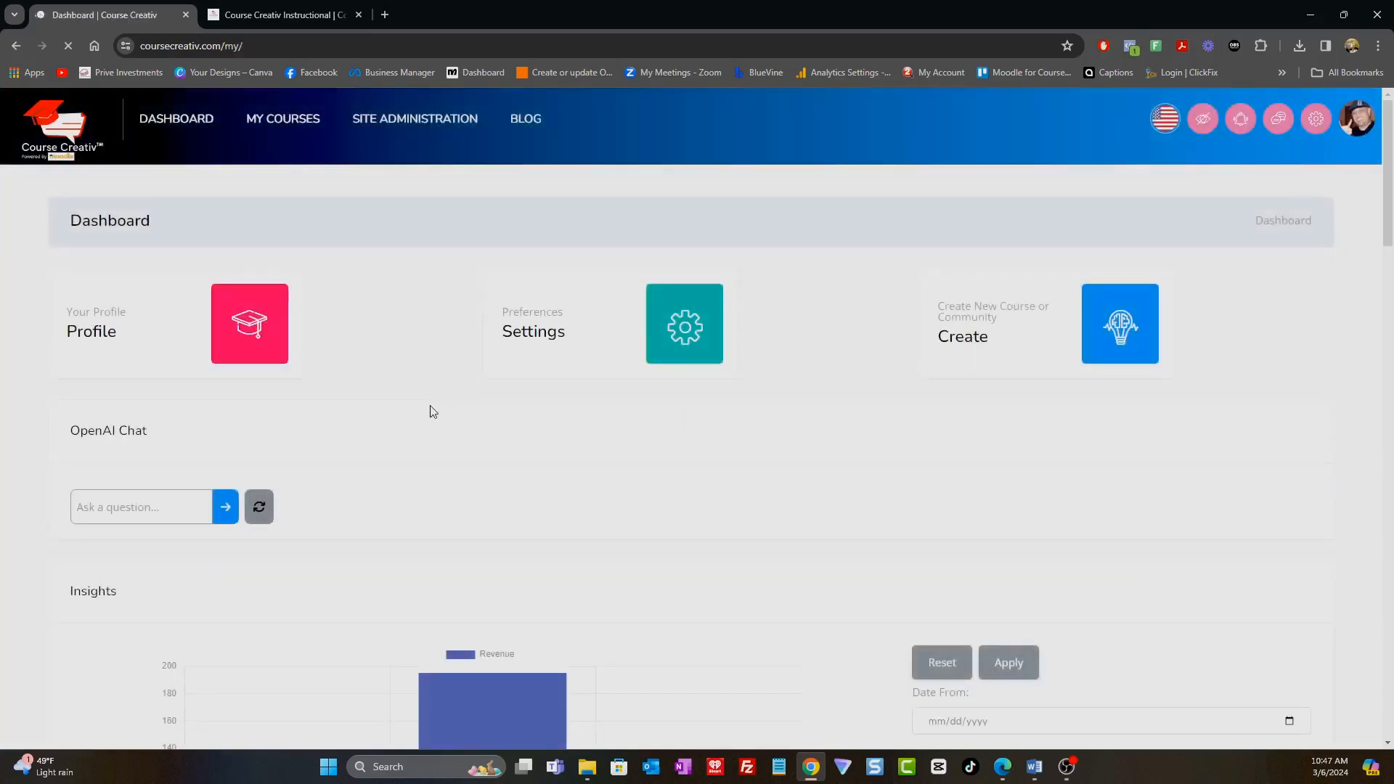
{"action": "right_click", "coordinate": [250, 345]}
{"action": "left_click", "coordinate": [292, 454]}
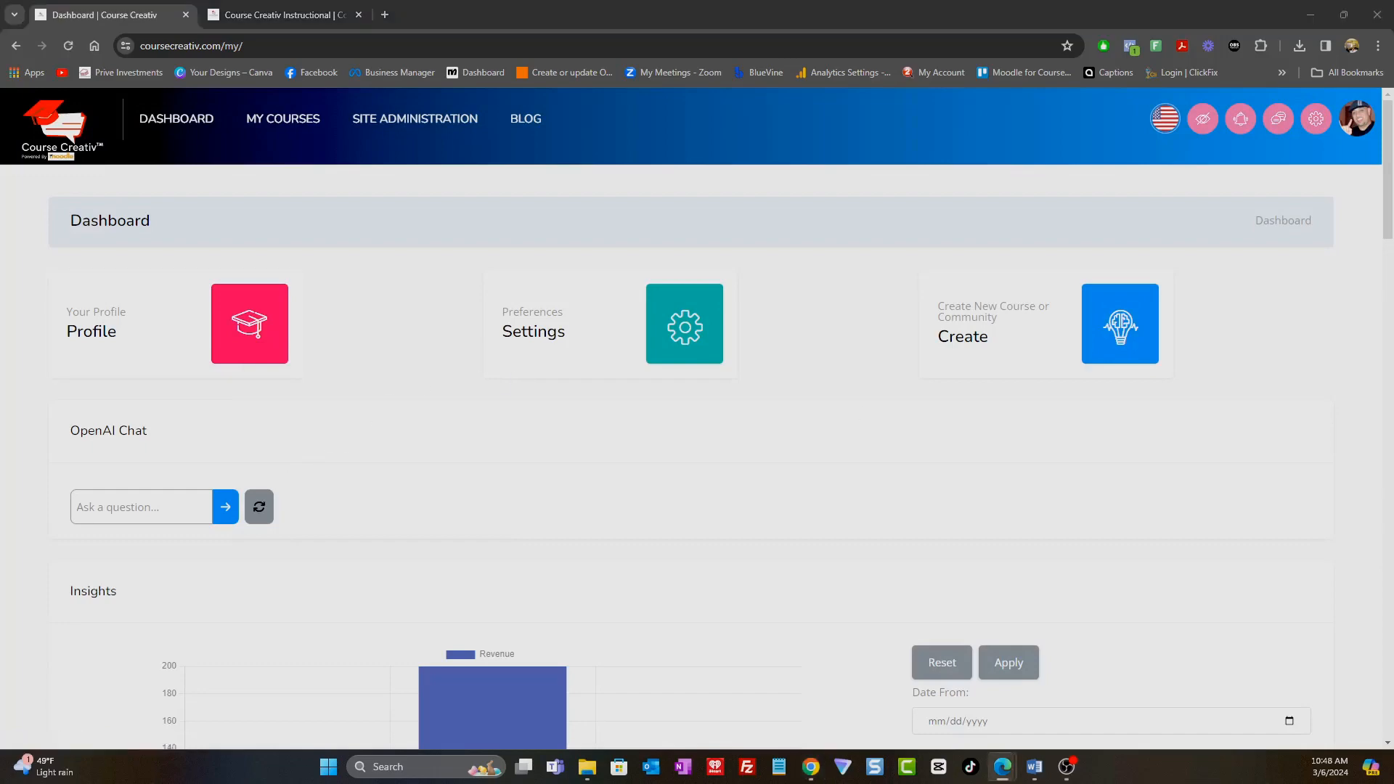
{"action": "left_click_drag", "start_coordinate": [1393, 131], "coordinate": [702, 67]}
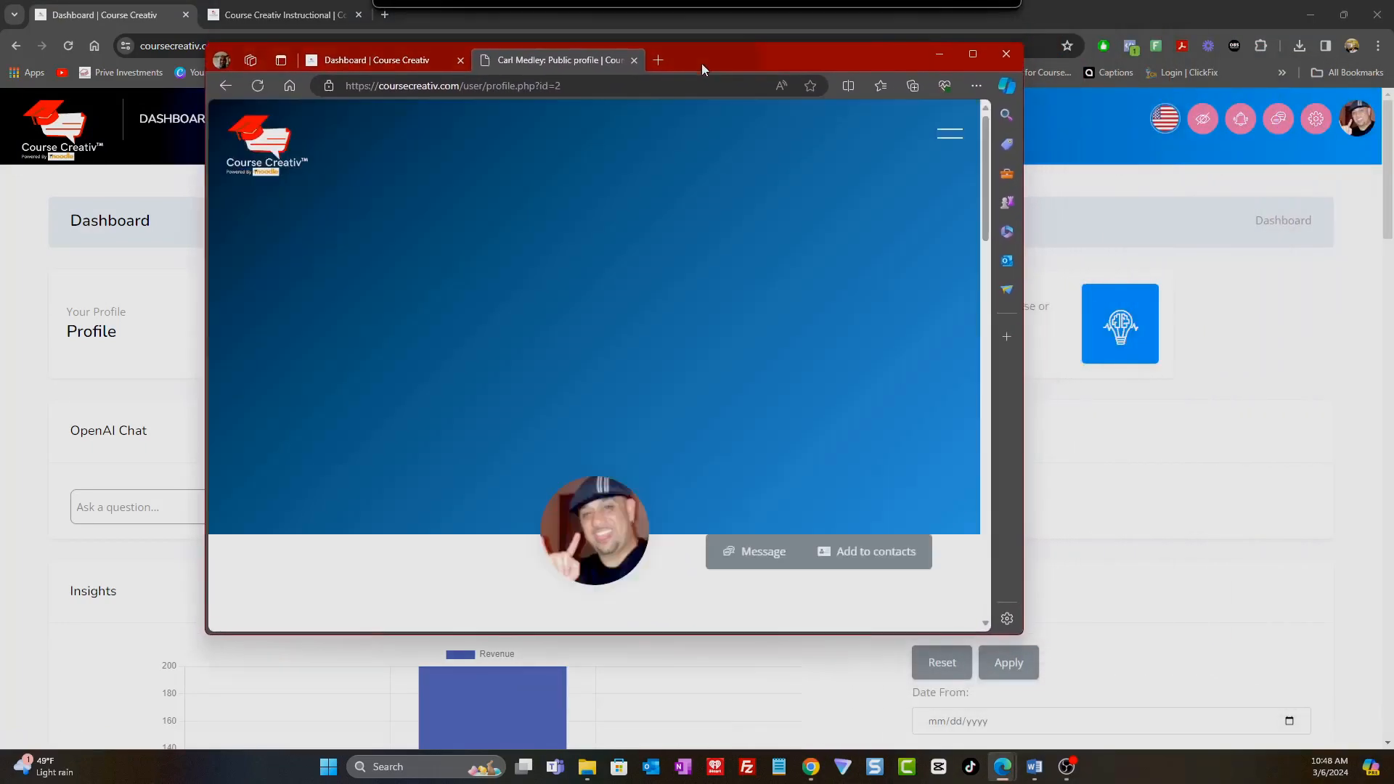
{"action": "left_click", "coordinate": [973, 54]}
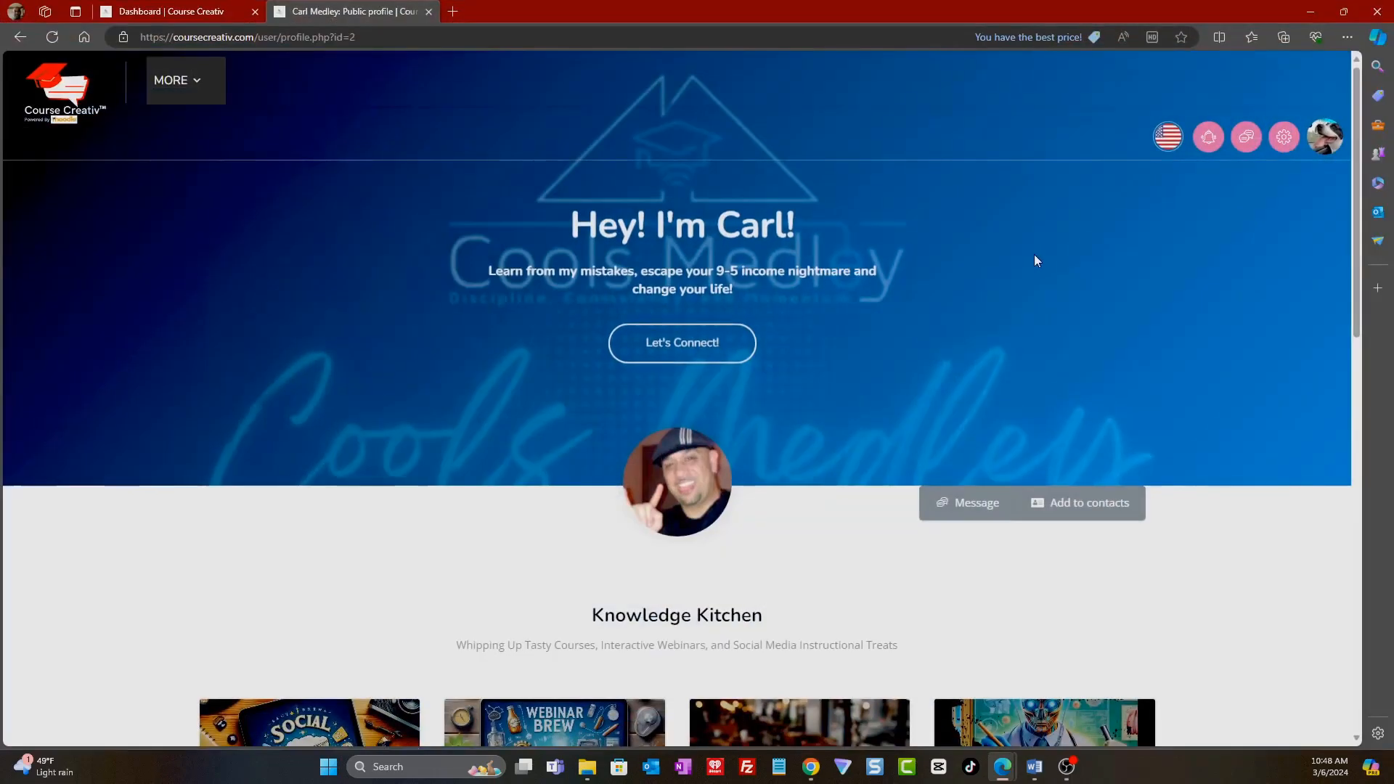
- Look through the Knowledge Kitchen course listings on the public profile and close that page
{"action": "scroll", "coordinate": [842, 390], "scroll_direction": "down", "scroll_amount": 4}
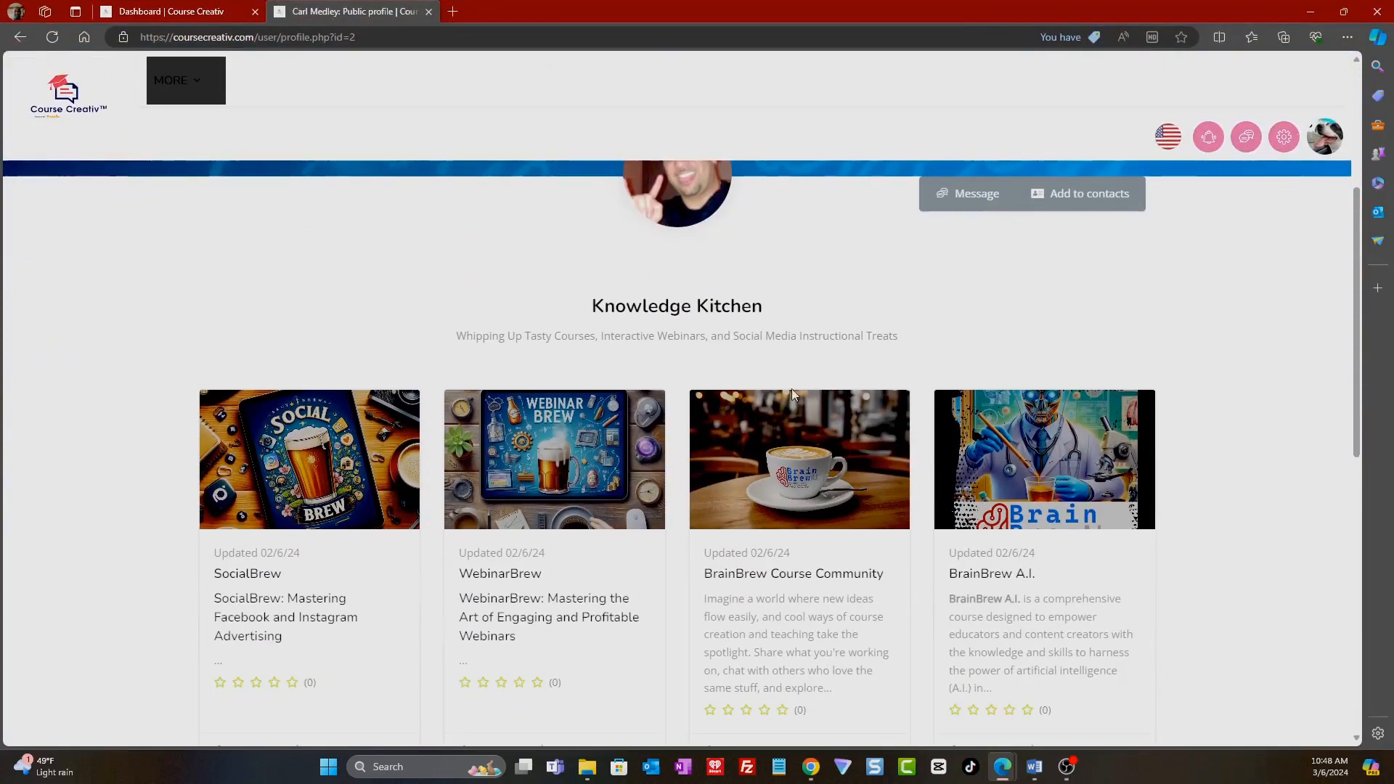
{"action": "scroll", "coordinate": [792, 390], "scroll_direction": "down", "scroll_amount": 2}
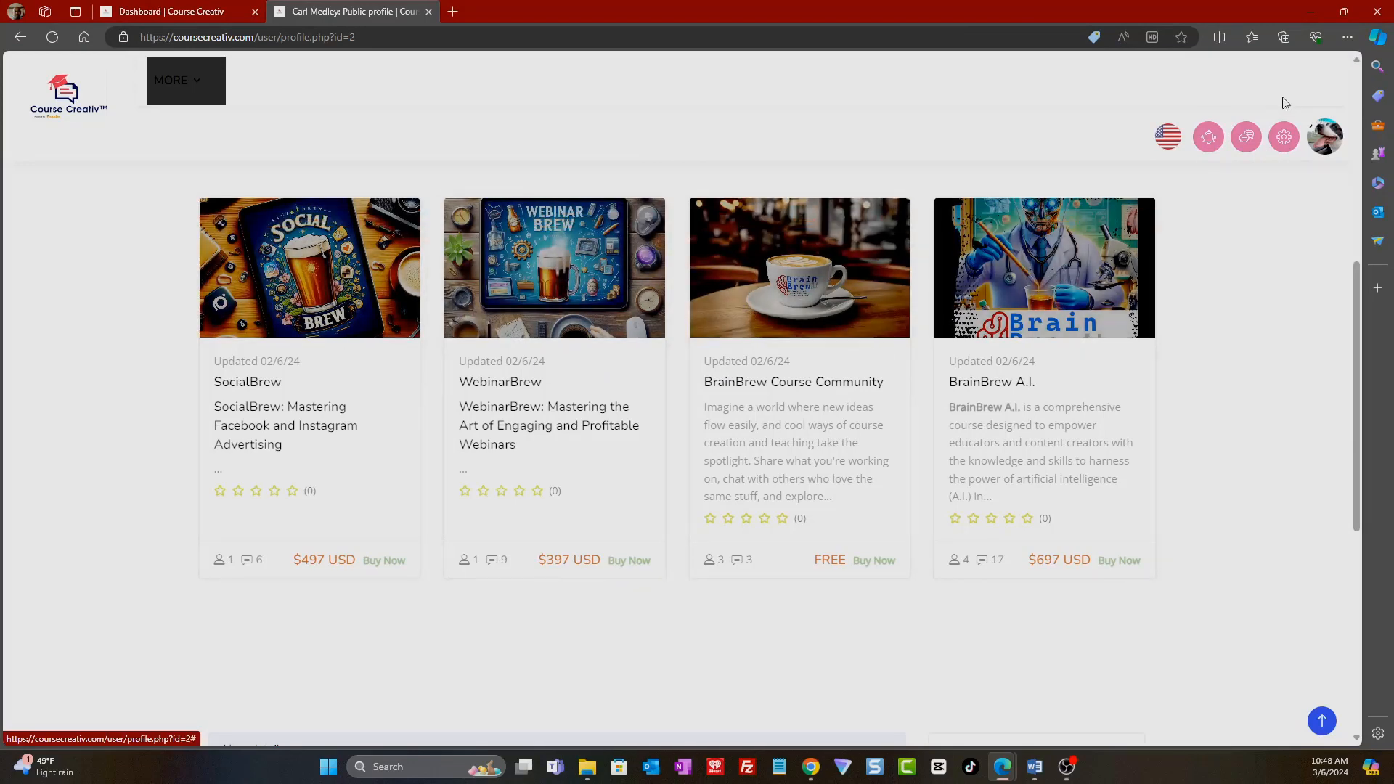
{"action": "key", "text": "ctrl+w"}
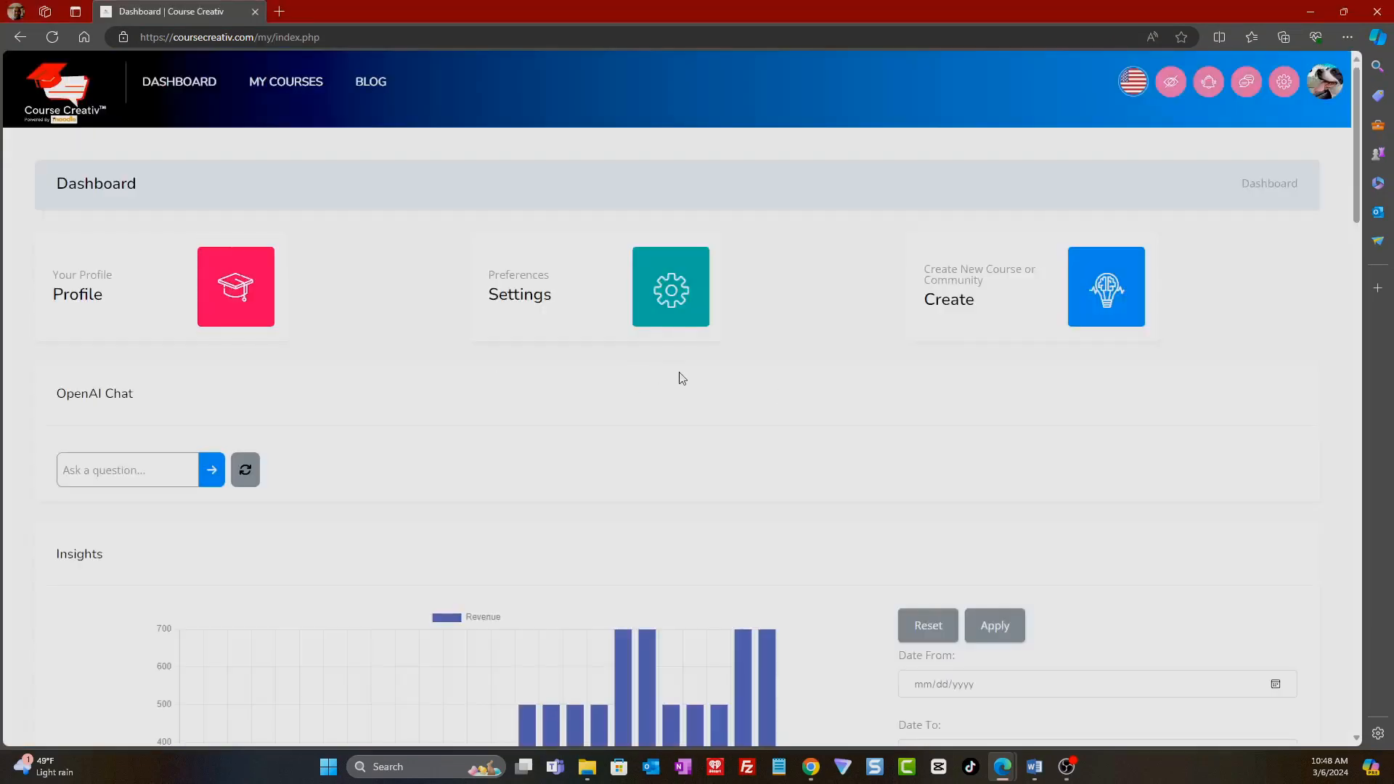
- Switch to the community document in Word, review its prepared intro, description and highlights text, and move it off the screen
{"action": "scroll", "coordinate": [679, 377], "scroll_direction": "down", "scroll_amount": 3}
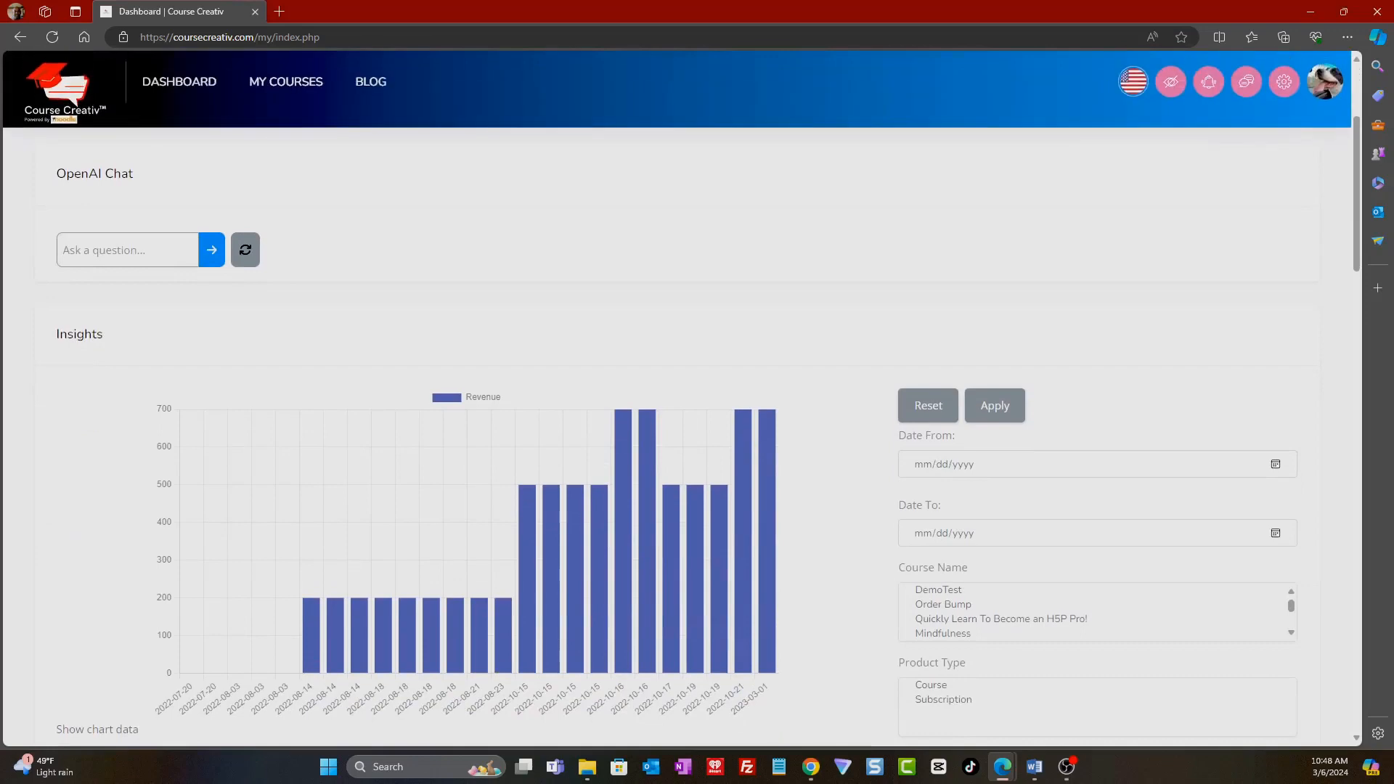
{"action": "key", "text": "alt+Tab"}
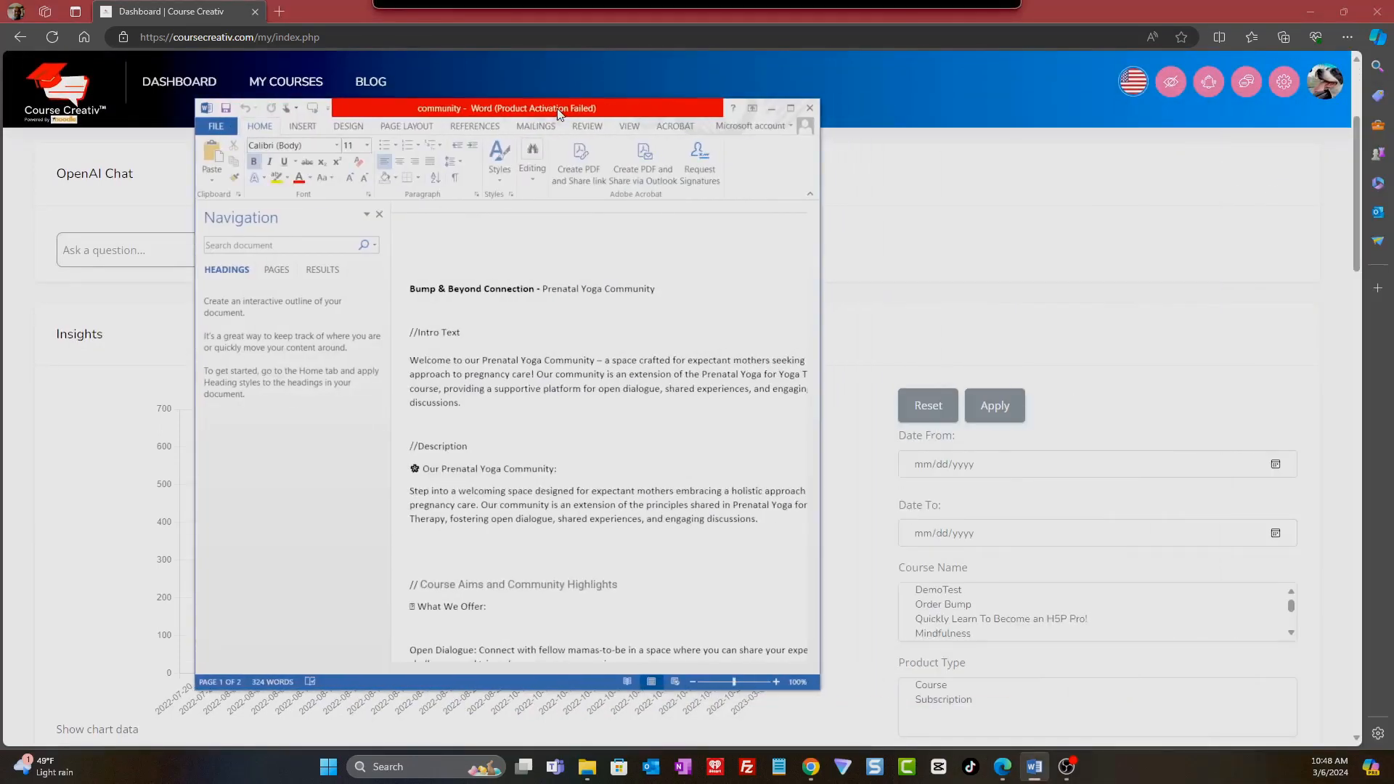
{"action": "scroll", "coordinate": [463, 434], "scroll_direction": "down", "scroll_amount": 10}
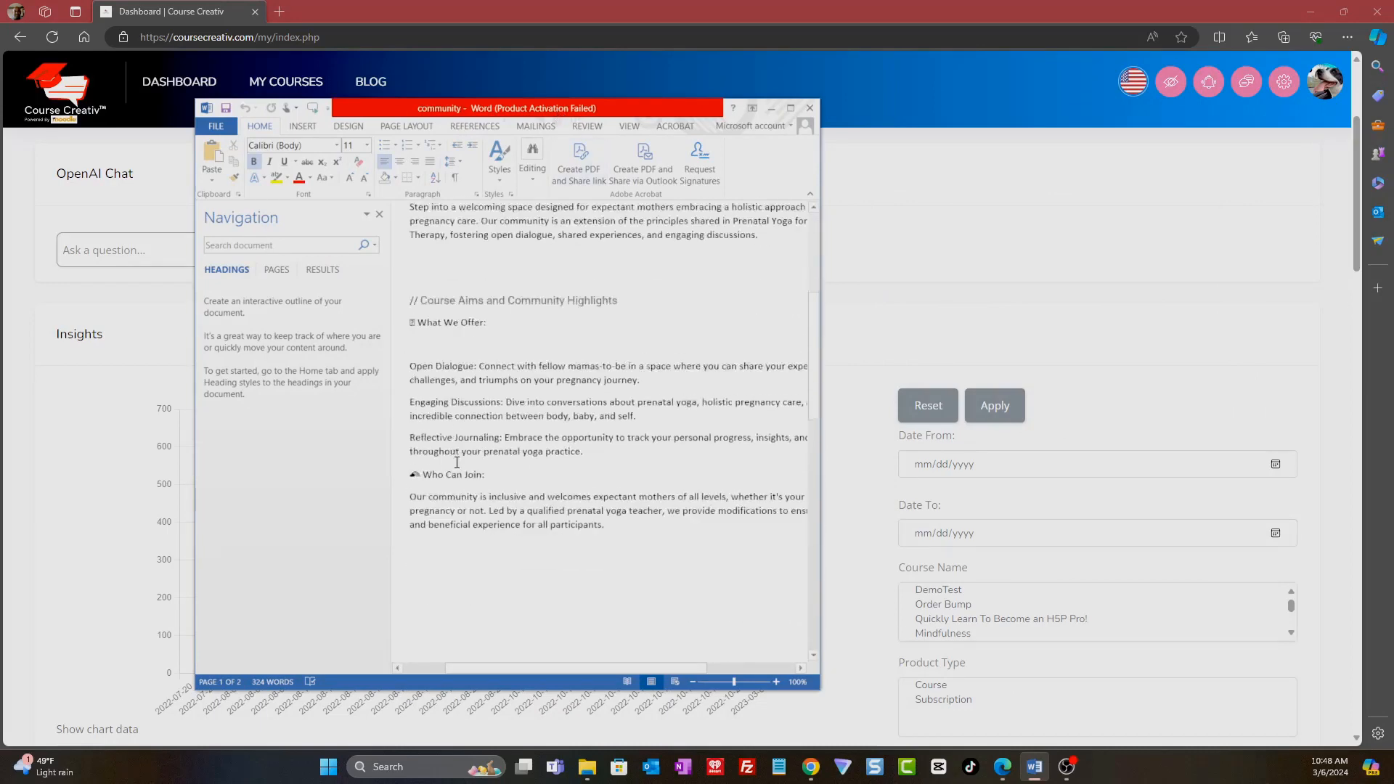
{"action": "left_click_drag", "start_coordinate": [534, 111], "coordinate": [1393, 163]}
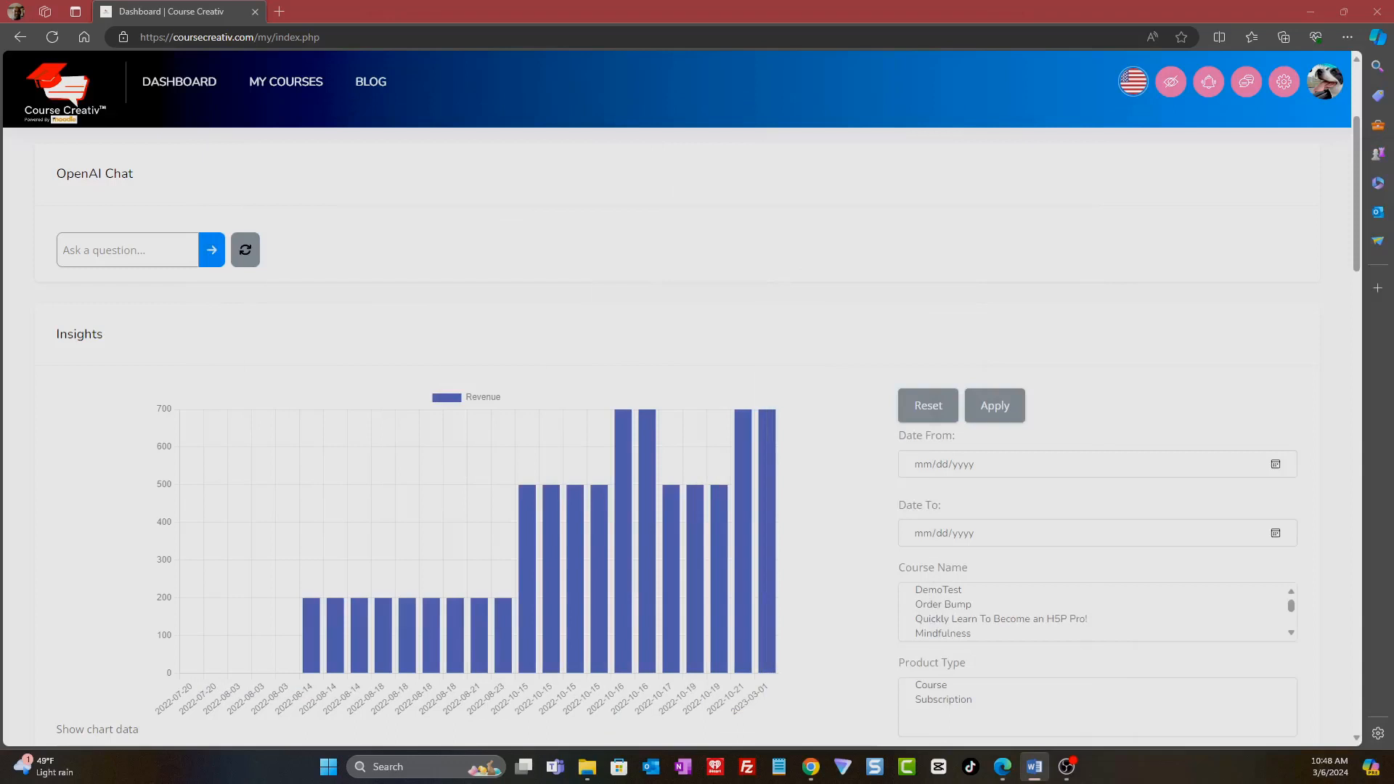
- Start creating a new course or community from the dashboard
{"action": "scroll", "coordinate": [928, 332], "scroll_direction": "up", "scroll_amount": 3}
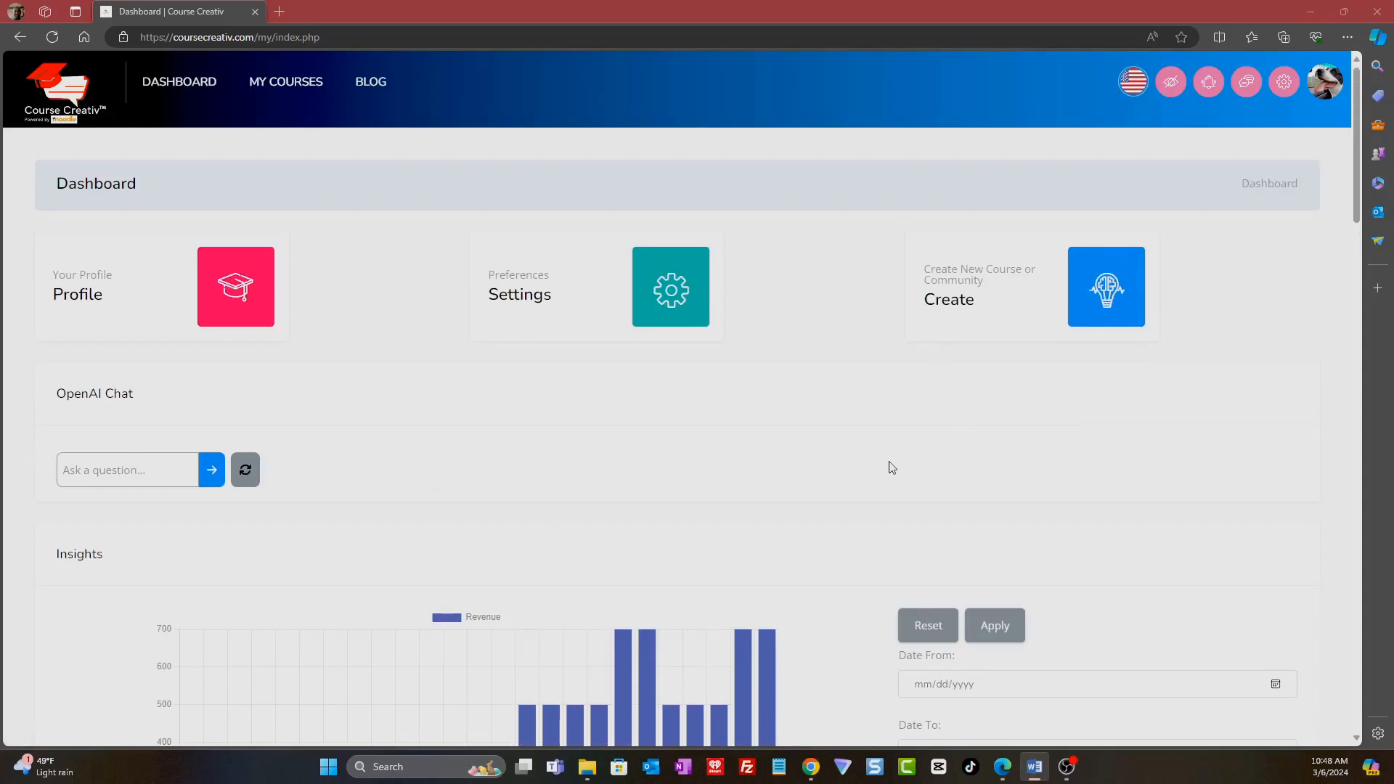
{"action": "left_click", "coordinate": [1099, 304]}
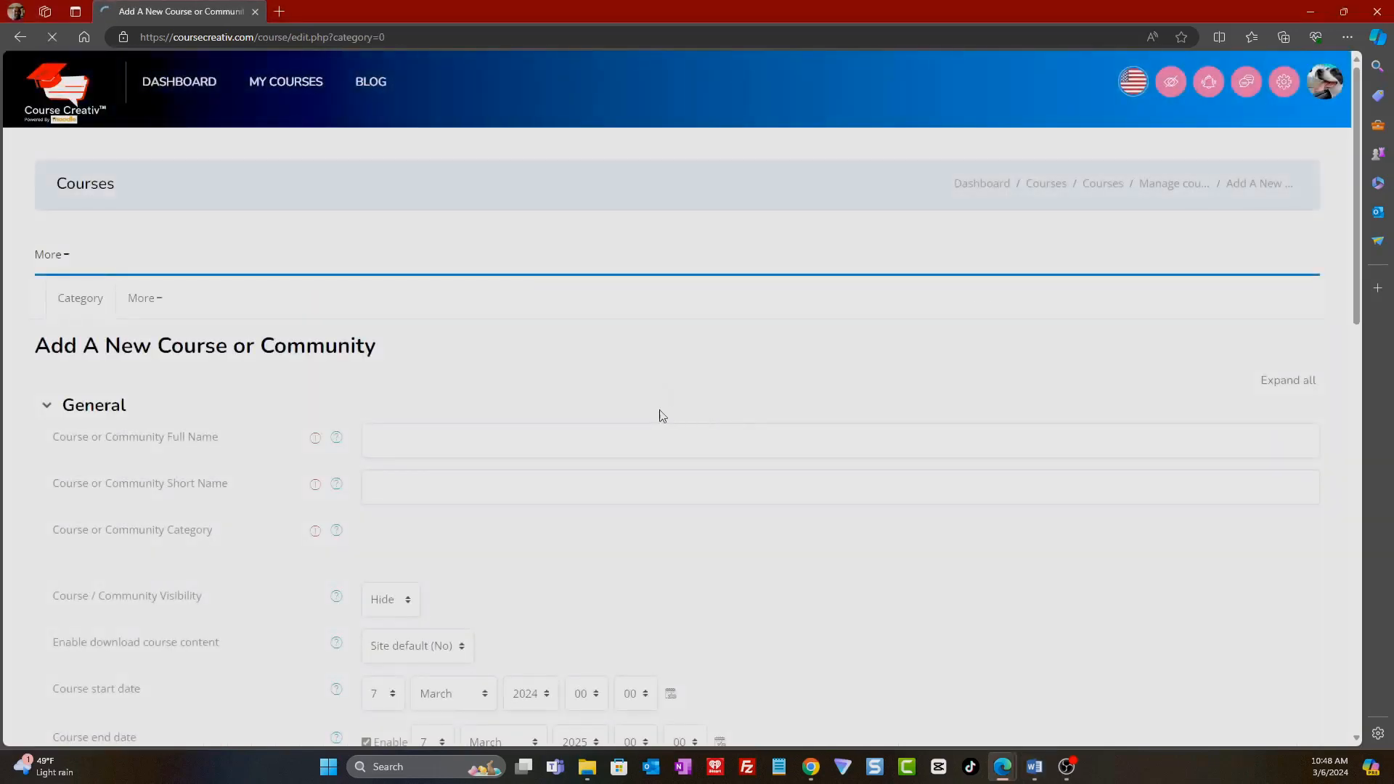
{"action": "scroll", "coordinate": [297, 411], "scroll_direction": "down", "scroll_amount": 2}
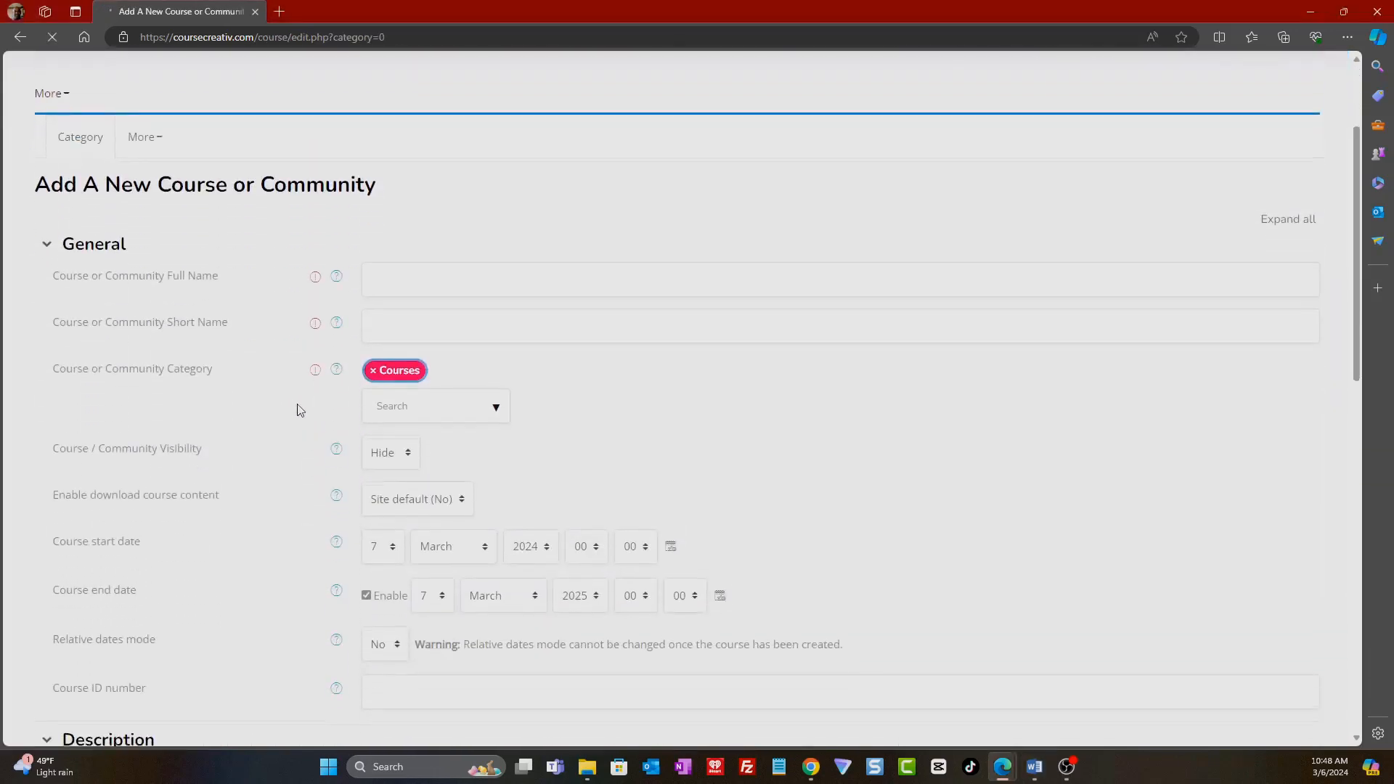
{"action": "left_click", "coordinate": [445, 285]}
{"action": "type", "text": "pr"}
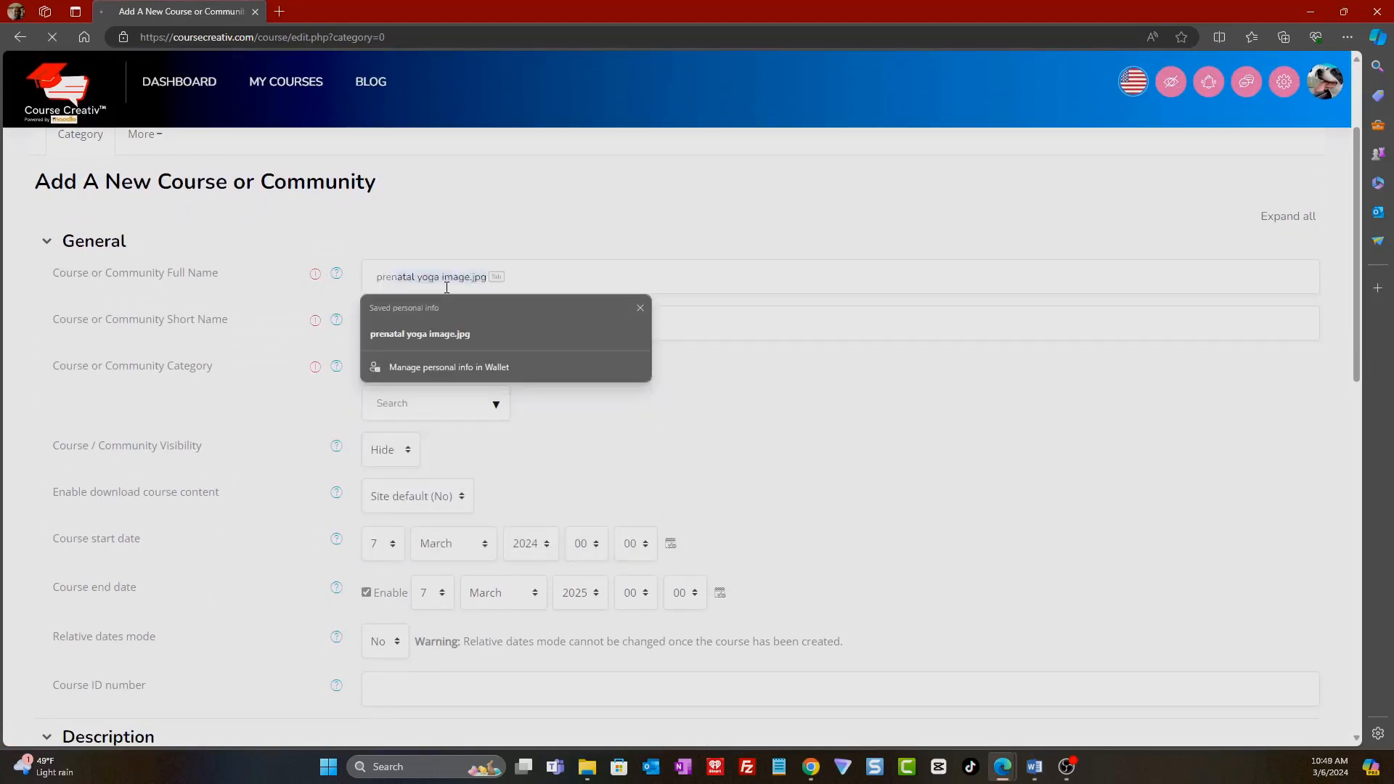
{"action": "type", "text": "enatal yoga comm"}
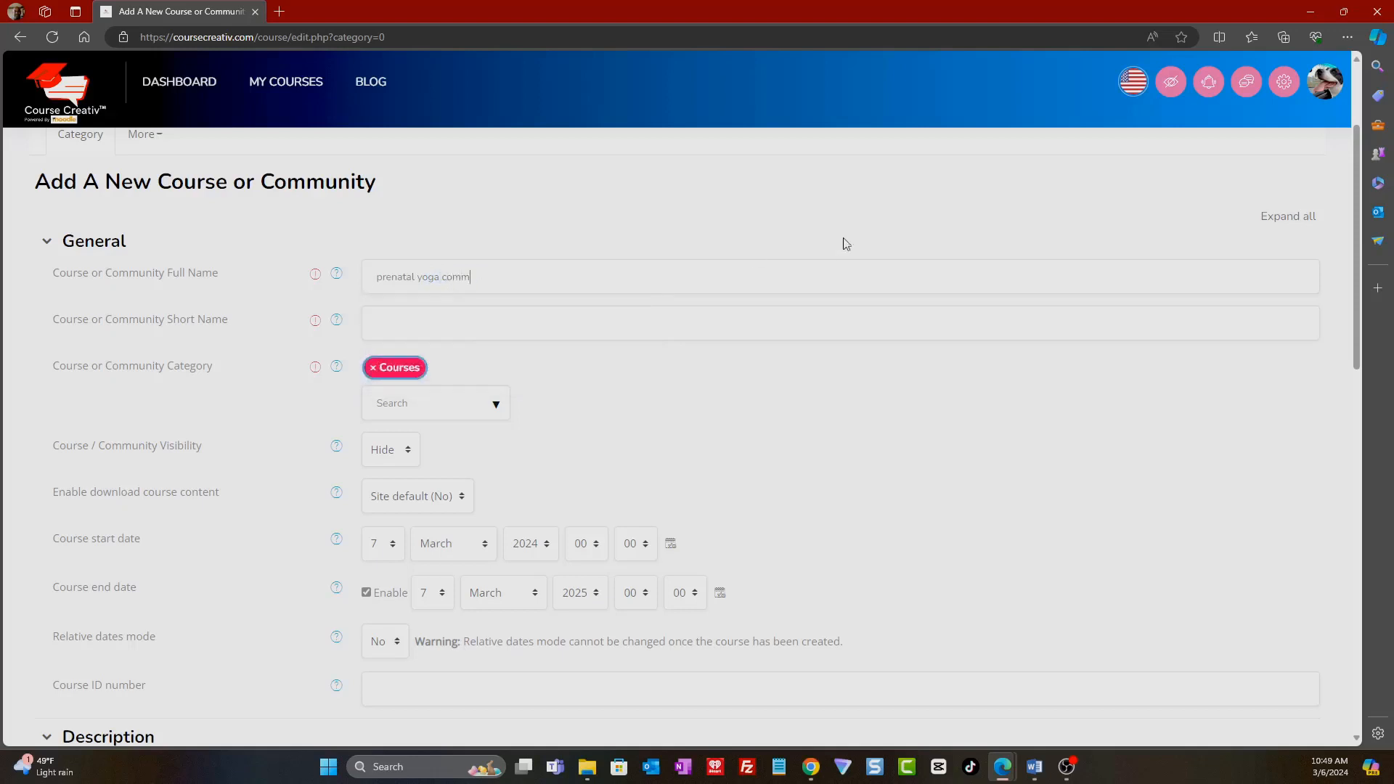
- Set both the full name and the short name to "Bump & Beyond Connection", taking the title from the Word document
{"action": "key", "text": "alt+Tab"}
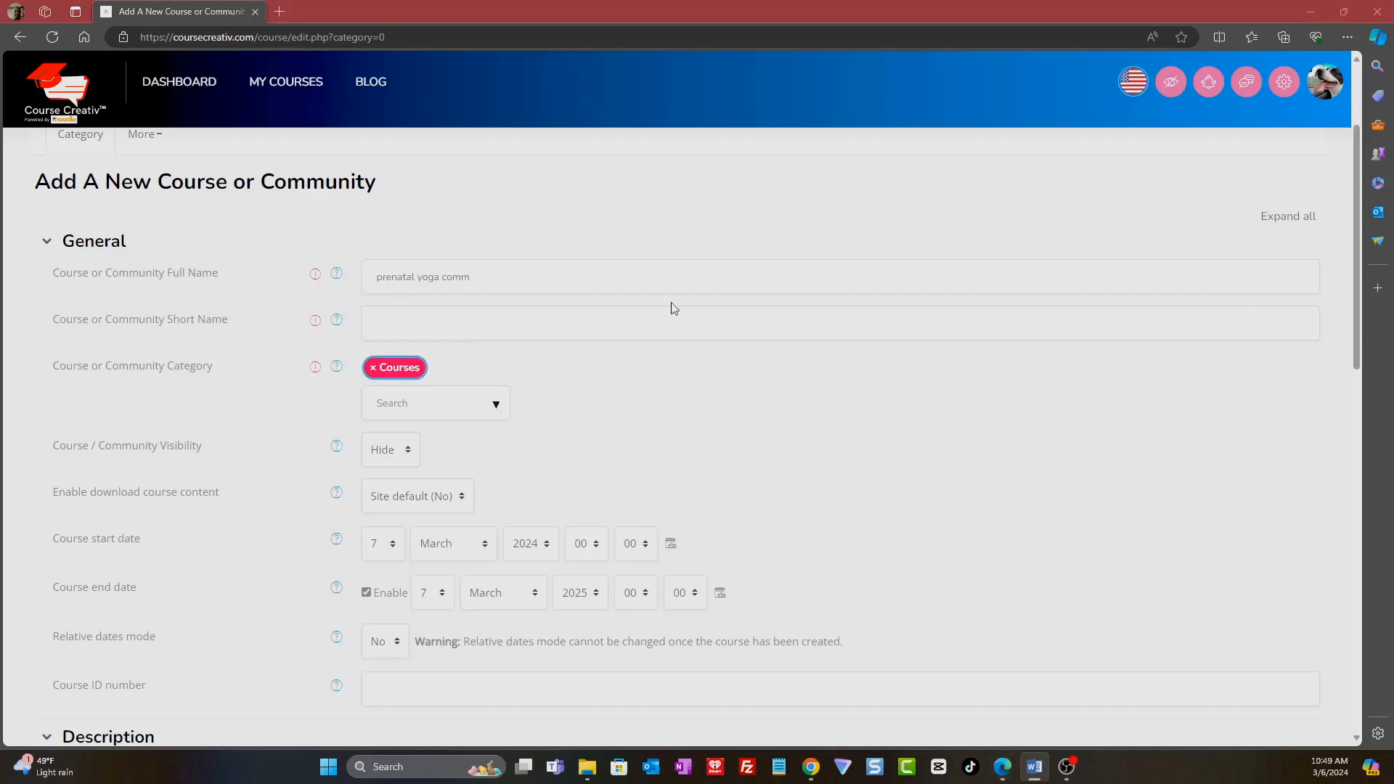
{"action": "left_click_drag", "start_coordinate": [473, 279], "coordinate": [373, 286]}
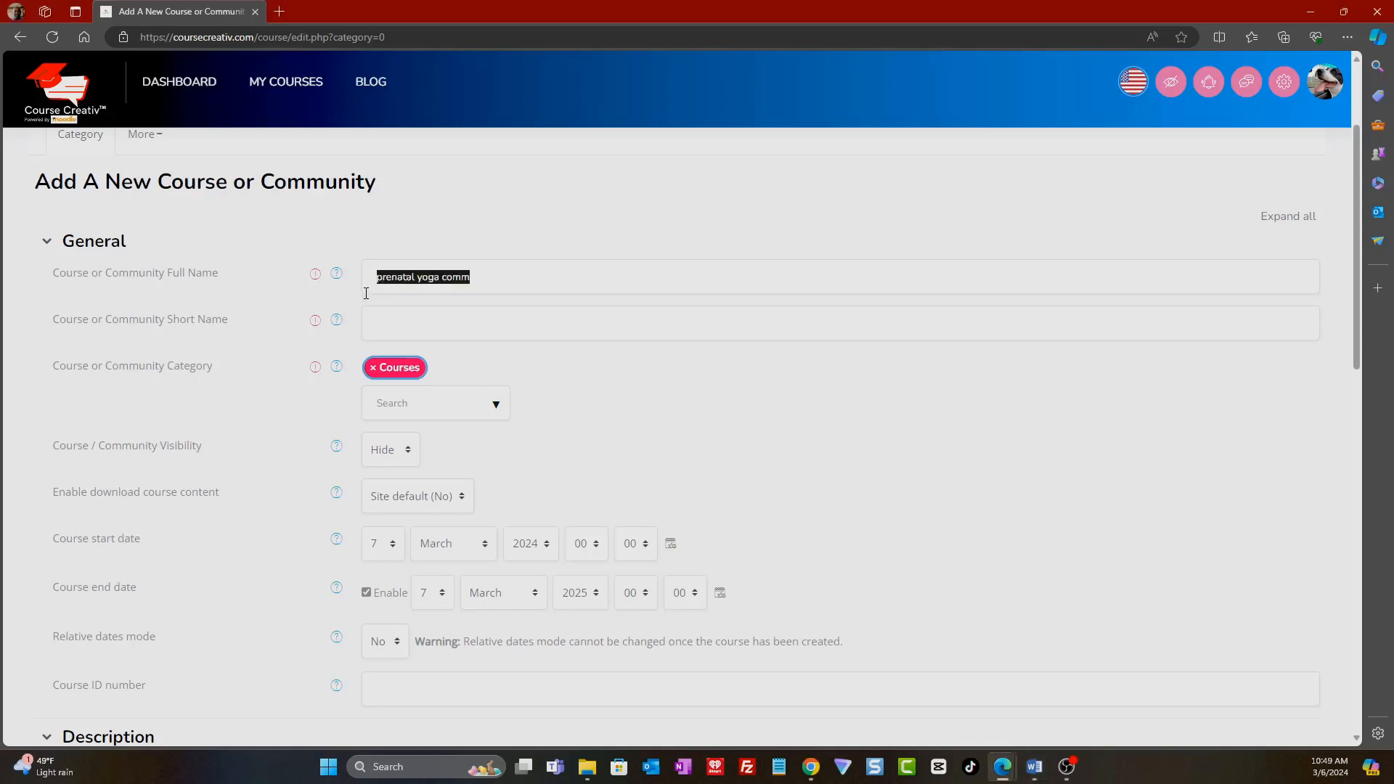
{"action": "key", "text": "ctrl+v"}
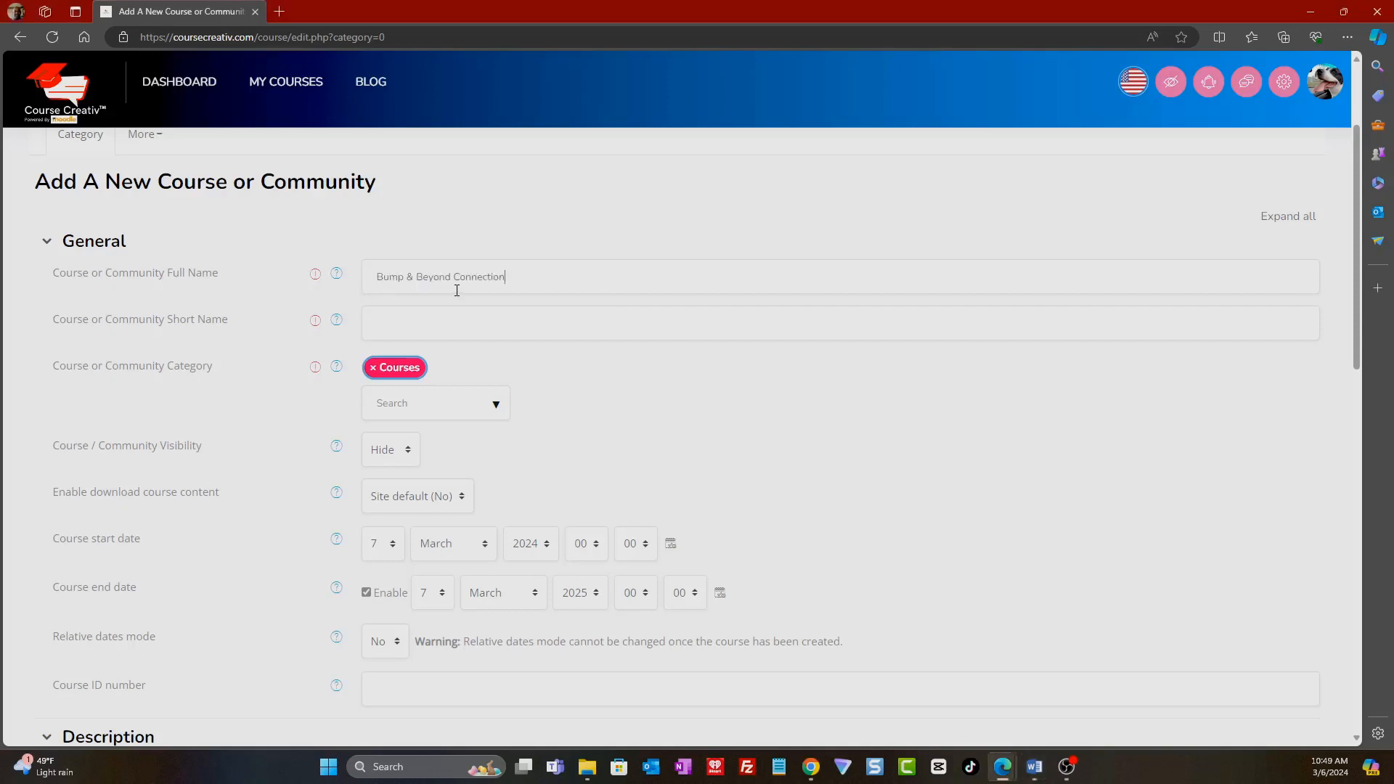
{"action": "left_click", "coordinate": [406, 328]}
{"action": "type", "text": "Bump & Beyond Connection"}
- Replace the Courses category with Communities / Health and Fitness
{"action": "left_click", "coordinate": [374, 369]}
{"action": "left_click", "coordinate": [497, 426]}
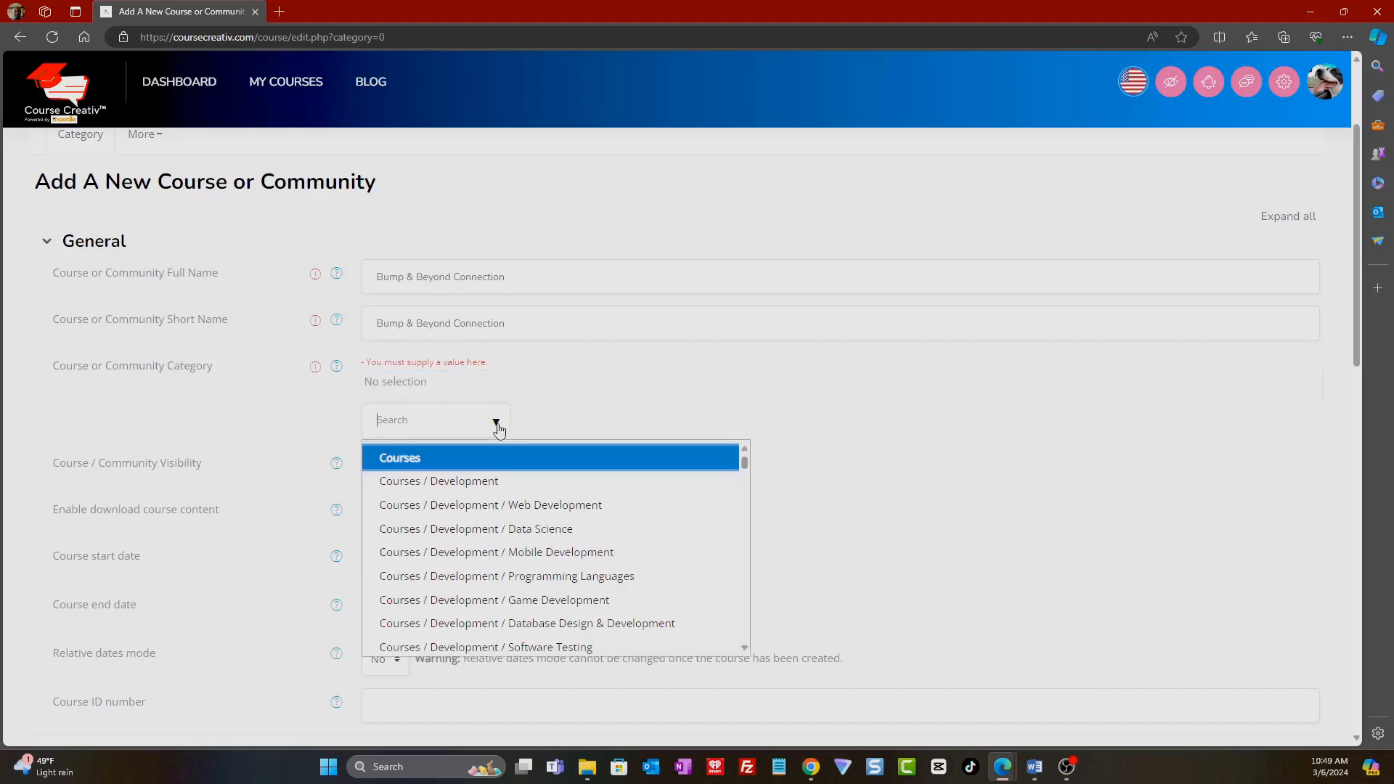
{"action": "scroll", "coordinate": [508, 488], "scroll_direction": "down", "scroll_amount": 3}
{"action": "scroll", "coordinate": [508, 488], "scroll_direction": "down", "scroll_amount": 10}
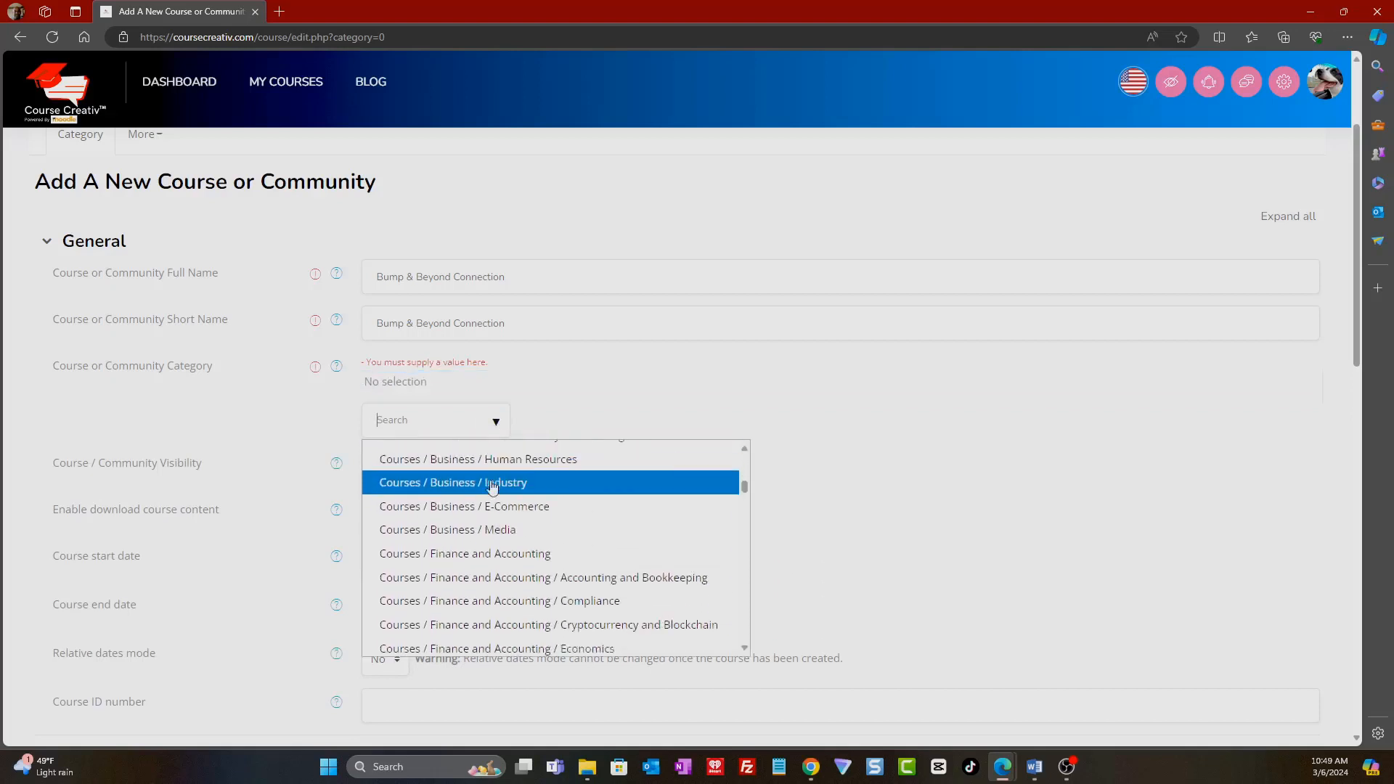
{"action": "scroll", "coordinate": [479, 488], "scroll_direction": "down", "scroll_amount": 12}
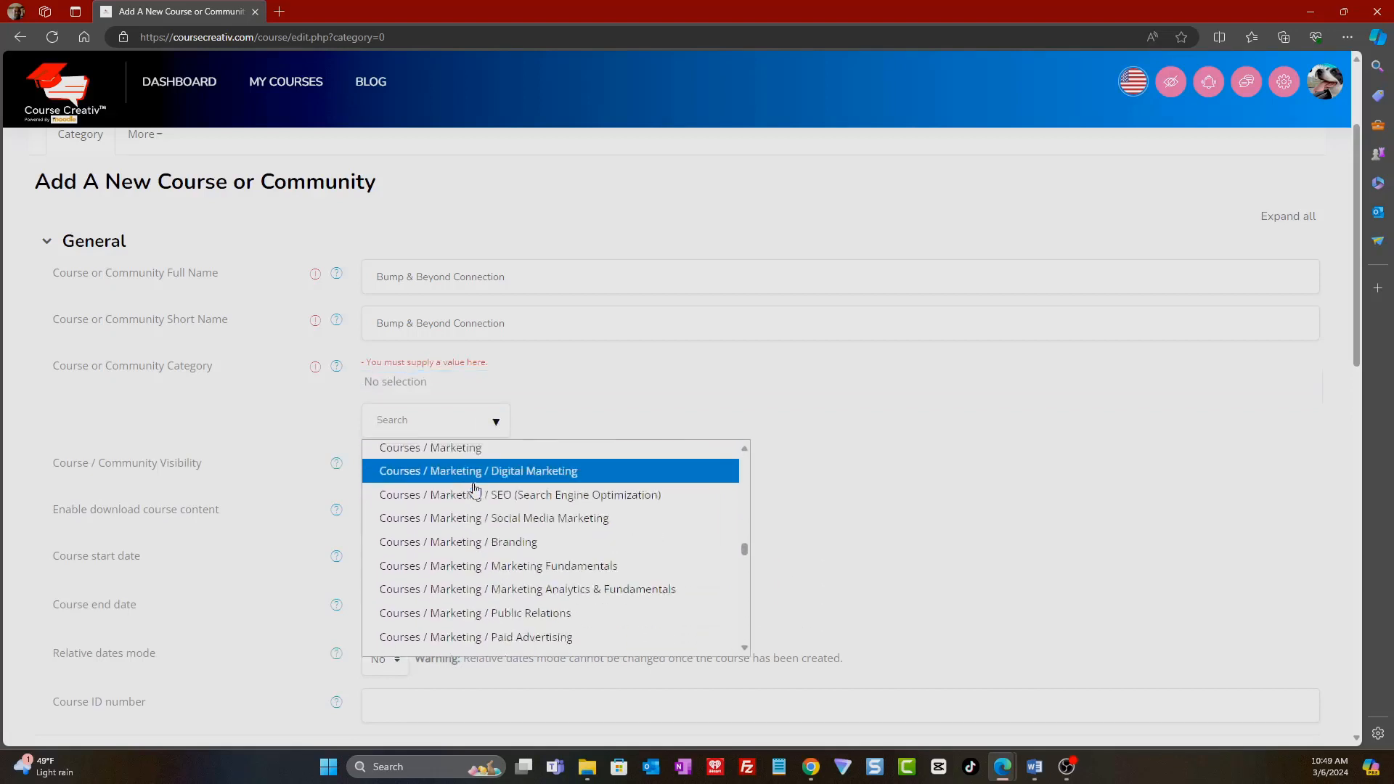
{"action": "scroll", "coordinate": [467, 494], "scroll_direction": "down", "scroll_amount": 12}
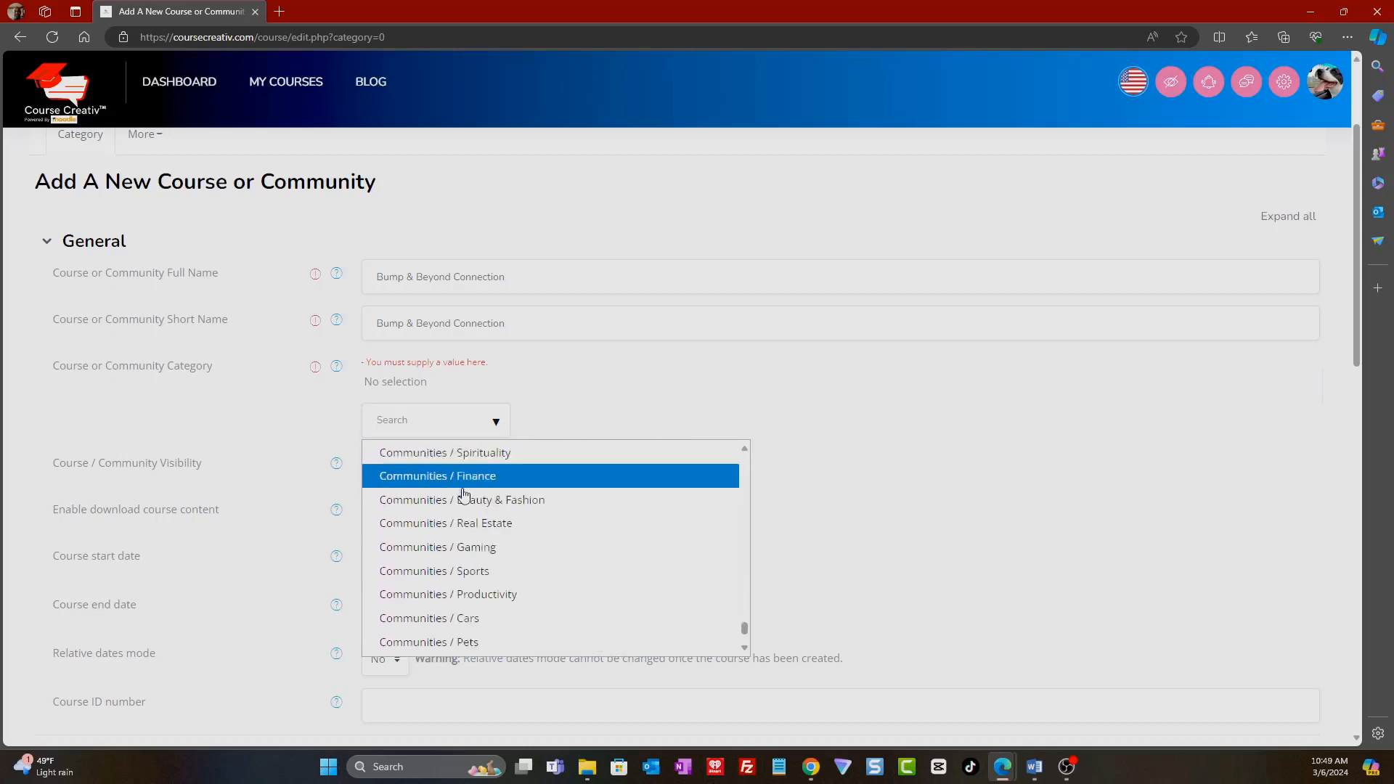
{"action": "scroll", "coordinate": [465, 494], "scroll_direction": "up", "scroll_amount": 3}
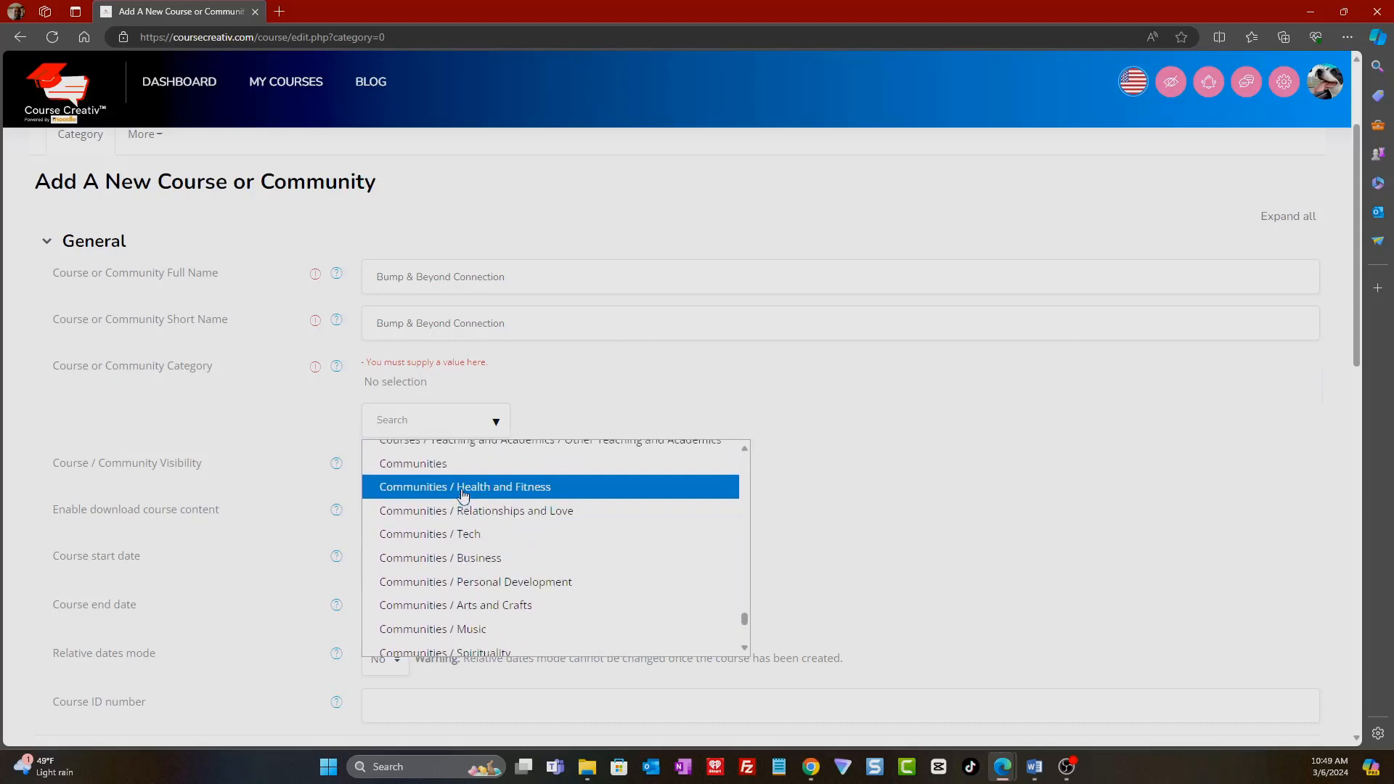
{"action": "left_click", "coordinate": [502, 493]}
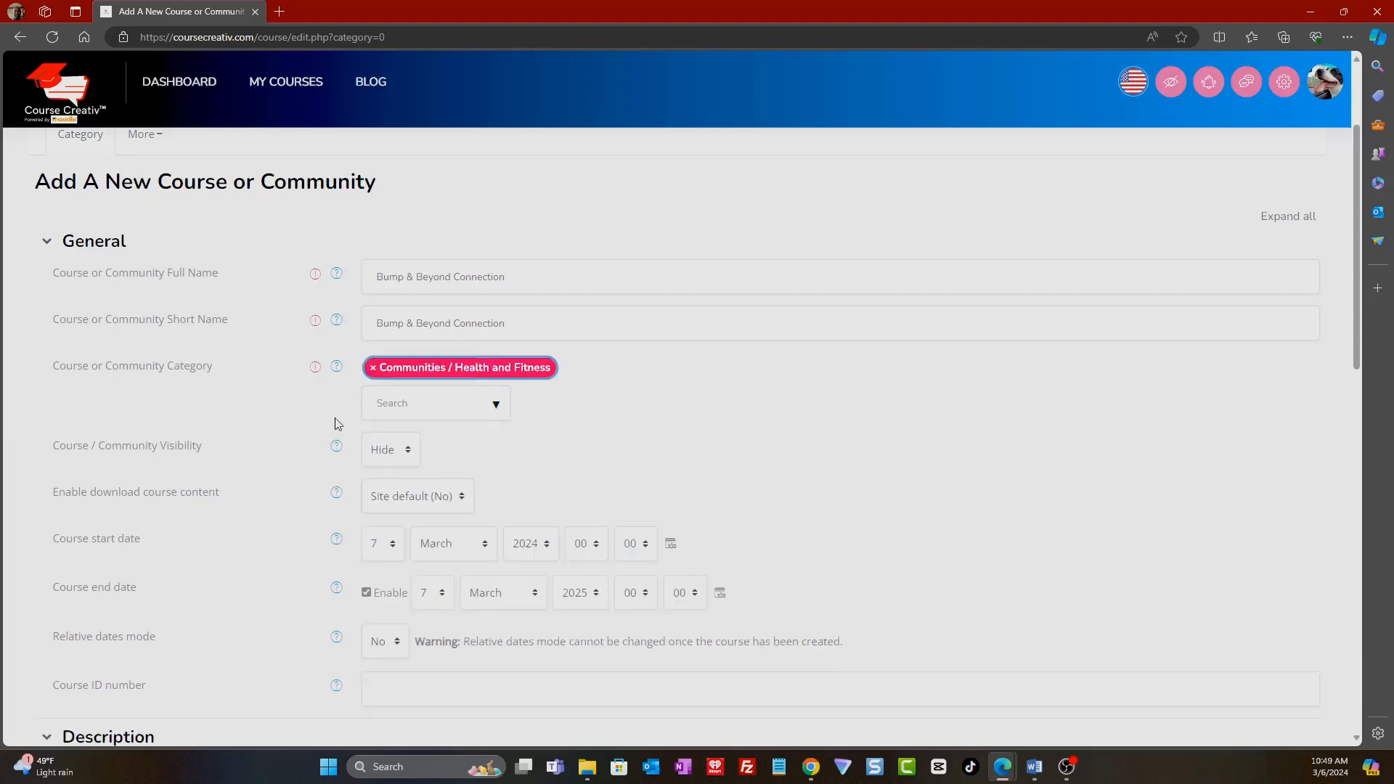
{"action": "left_click", "coordinate": [495, 405]}
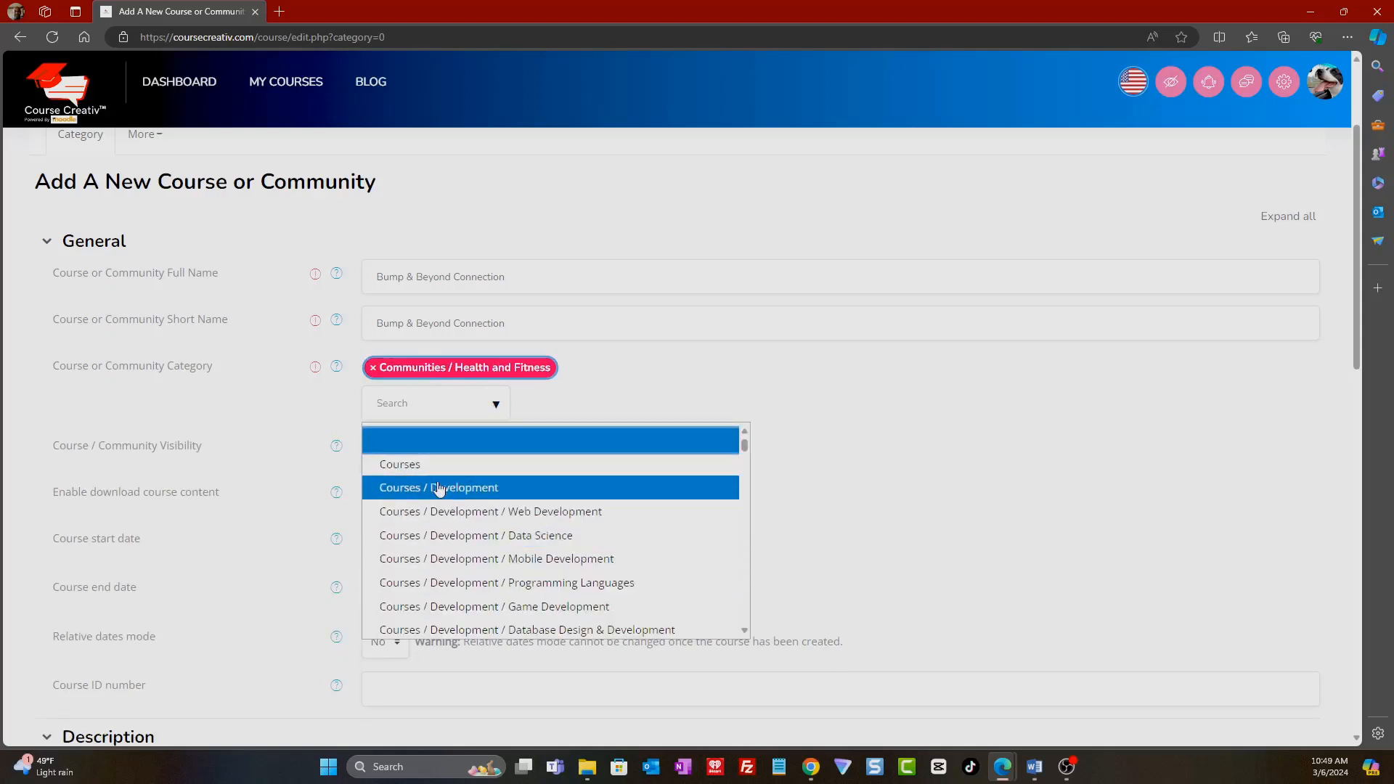
{"action": "left_click", "coordinate": [252, 416]}
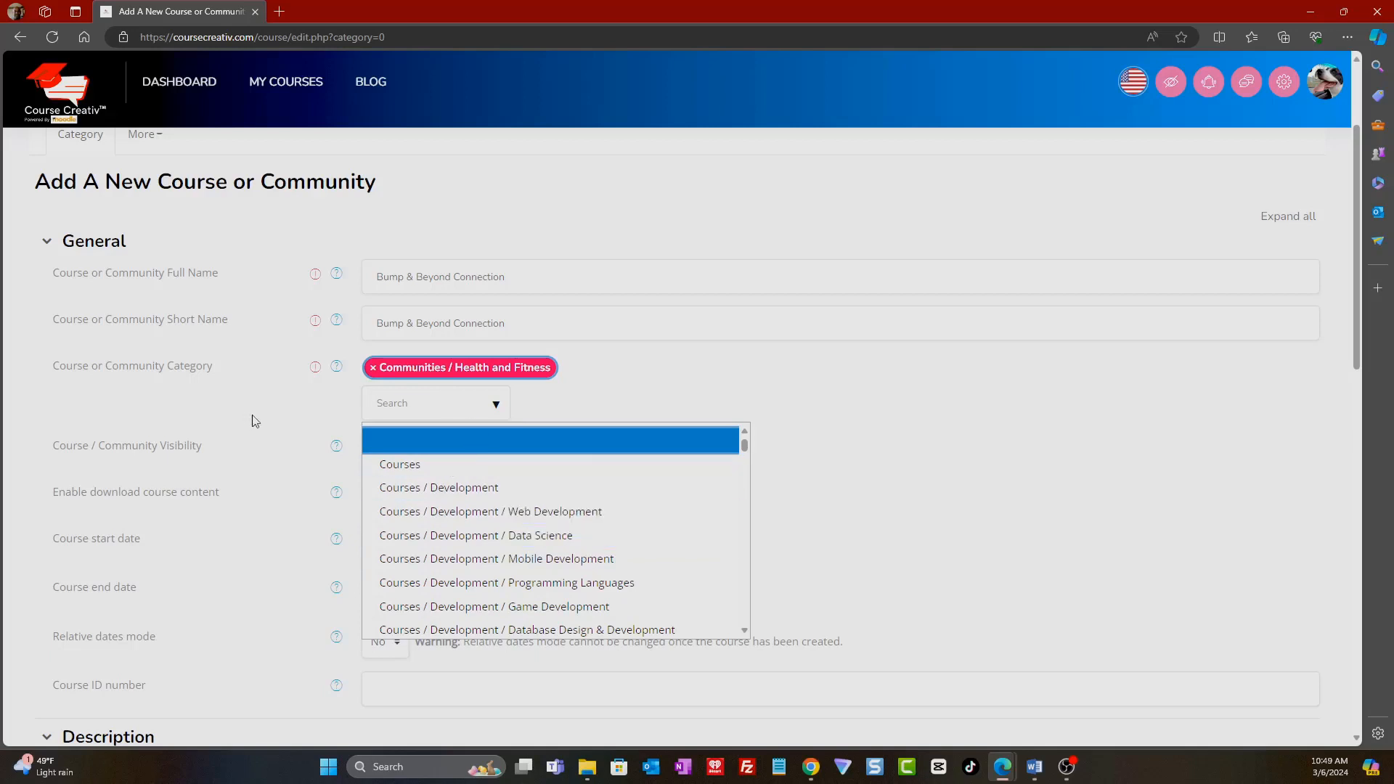
{"action": "scroll", "coordinate": [324, 463], "scroll_direction": "down", "scroll_amount": 2}
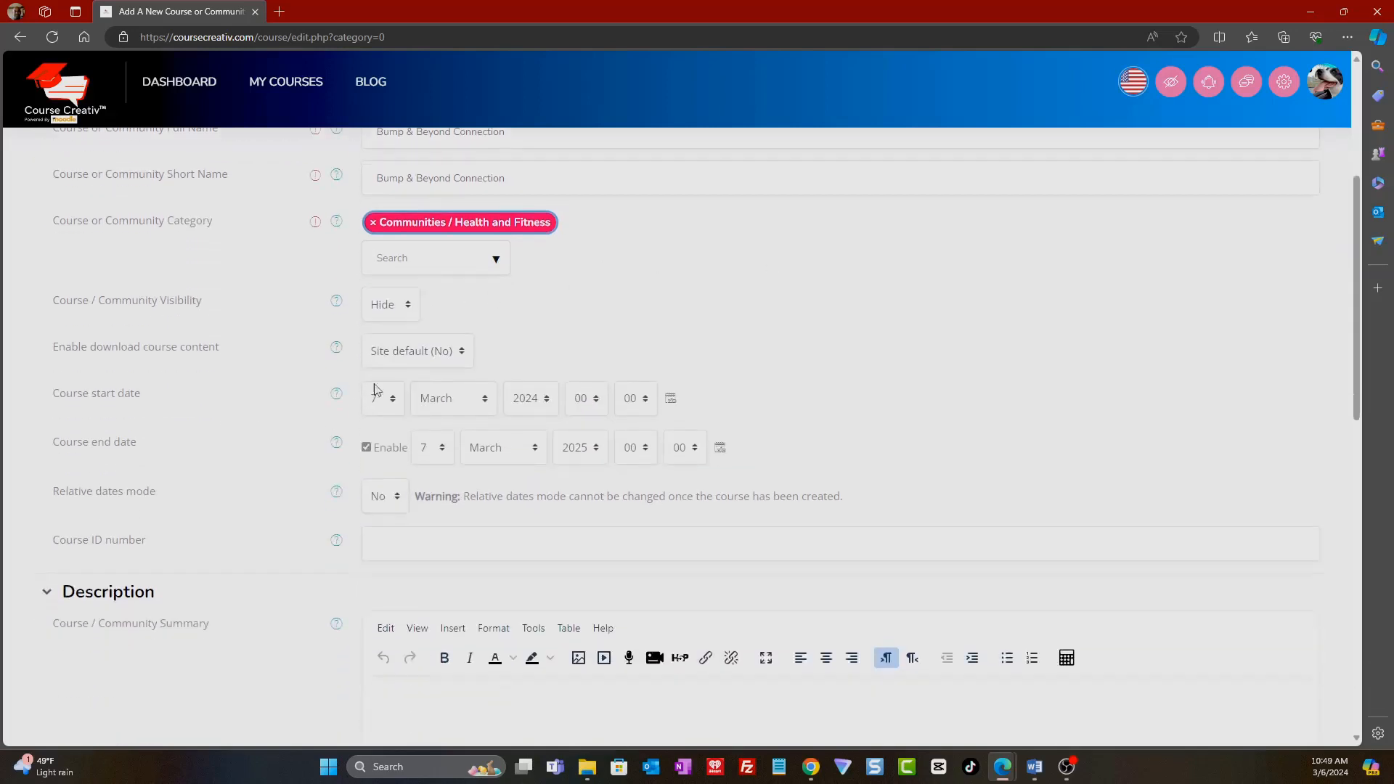
- Set the community's visibility to Show and its start date to 6 March 2024
{"action": "left_click", "coordinate": [383, 305]}
{"action": "left_click", "coordinate": [383, 346]}
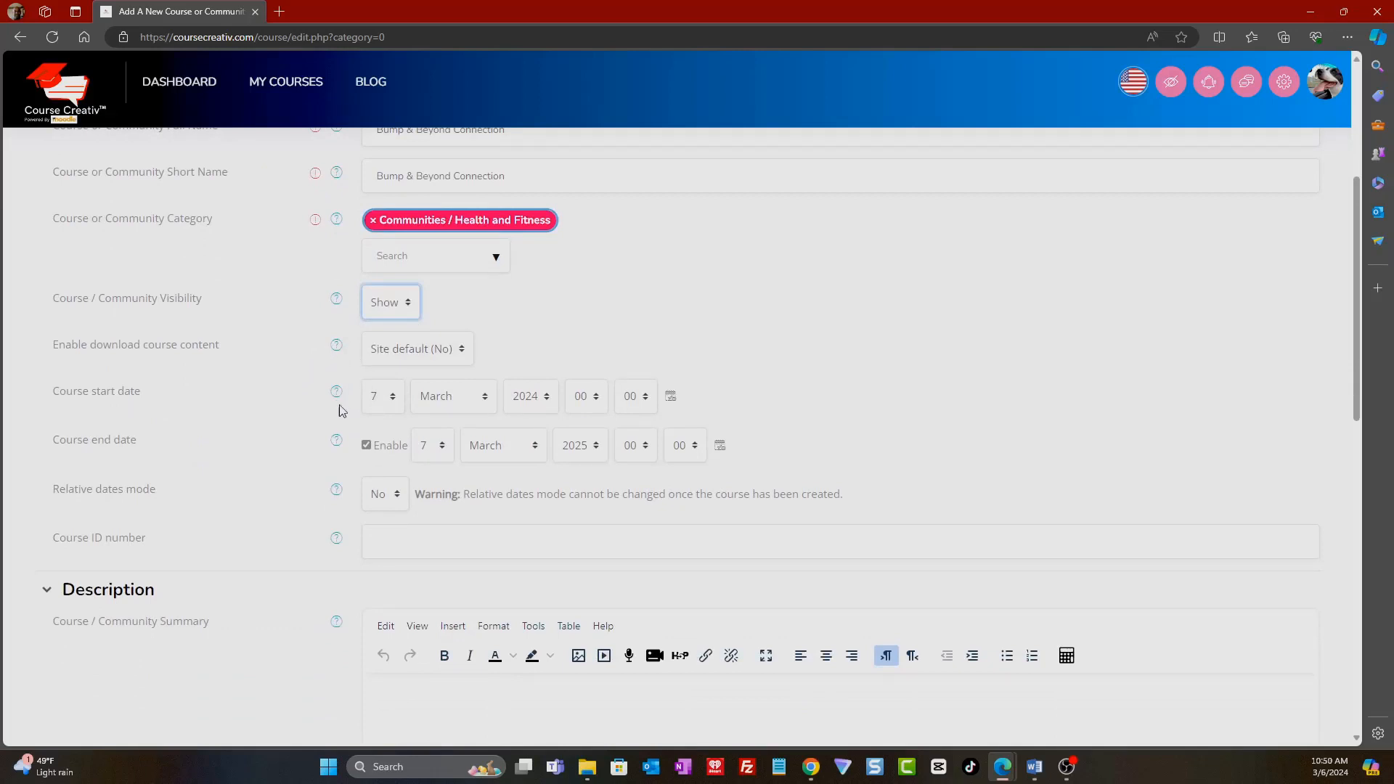
{"action": "scroll", "coordinate": [336, 411], "scroll_direction": "down", "scroll_amount": 3}
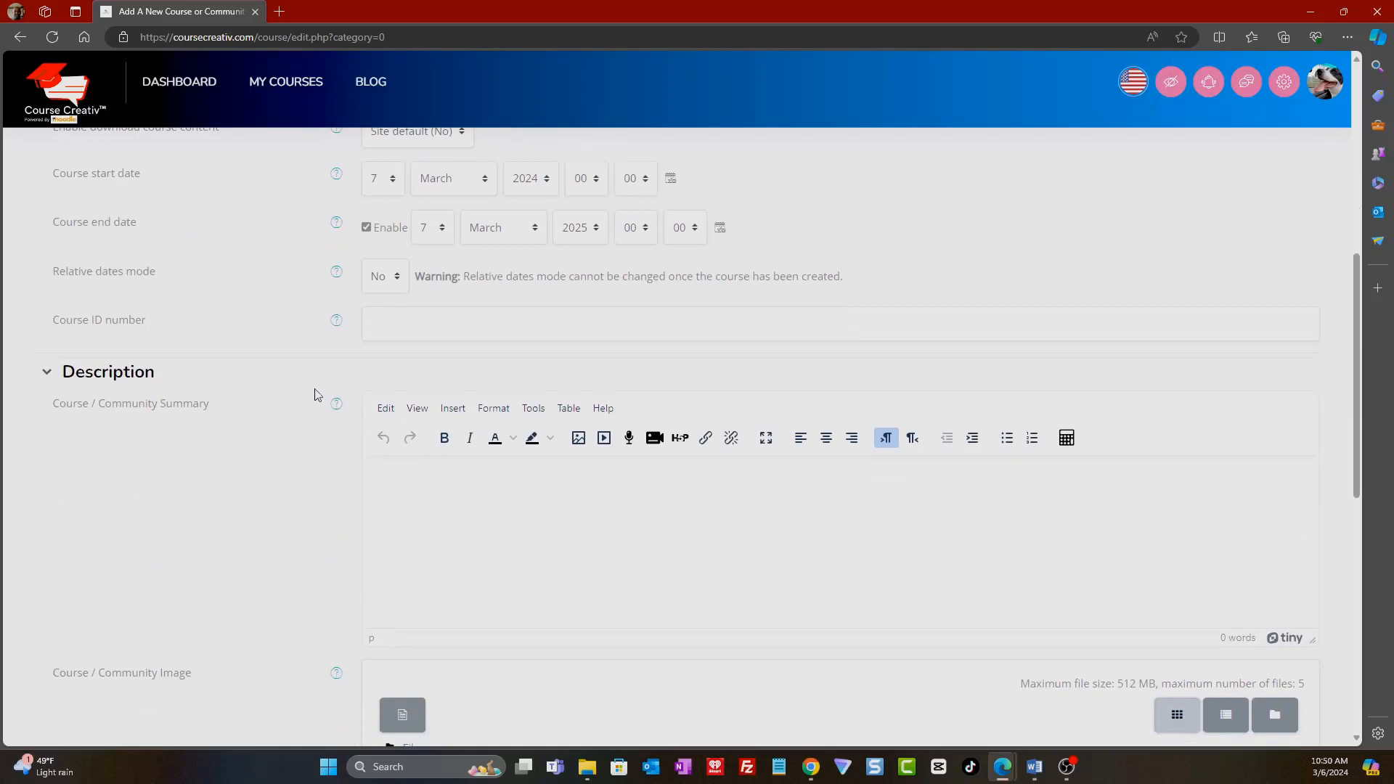
{"action": "scroll", "coordinate": [314, 392], "scroll_direction": "up", "scroll_amount": 2}
{"action": "left_click", "coordinate": [391, 329]}
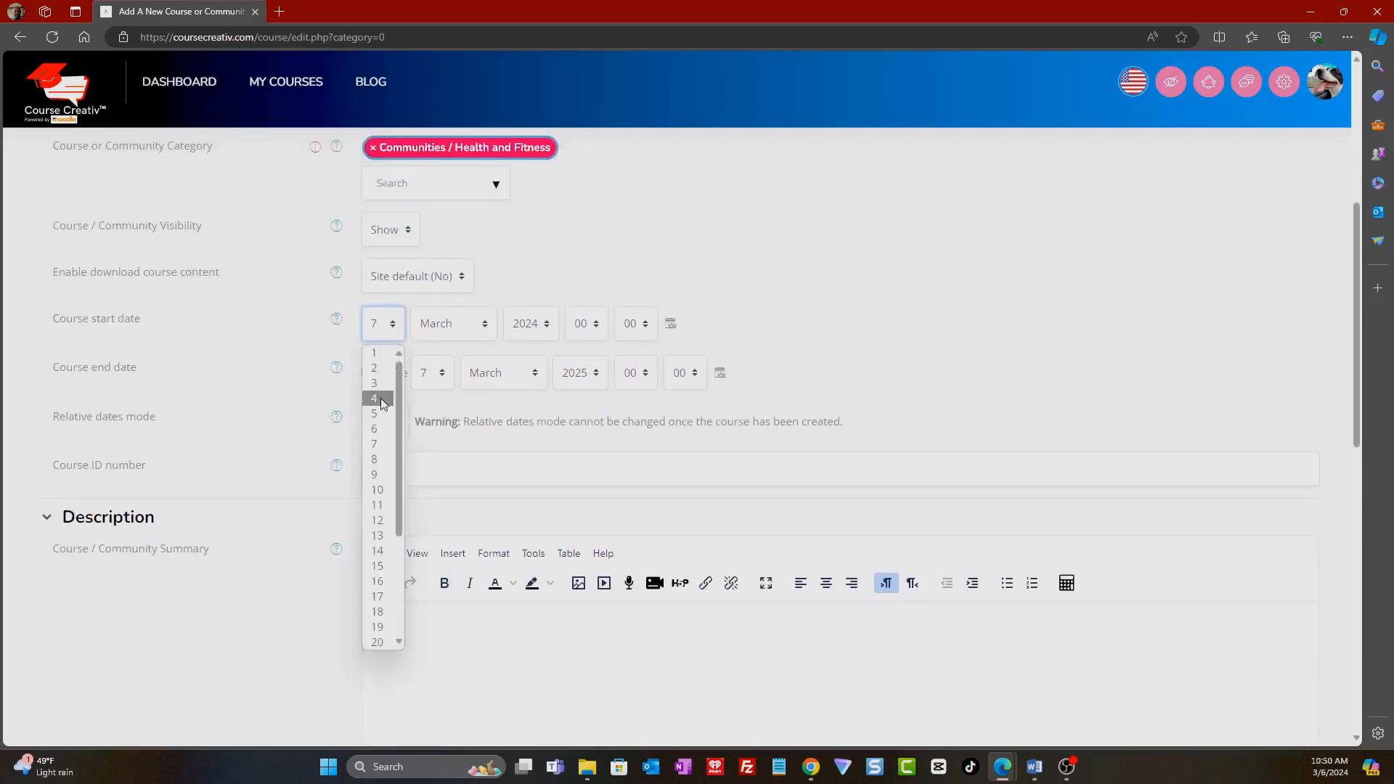
{"action": "left_click", "coordinate": [381, 425]}
{"action": "left_click", "coordinate": [285, 398]}
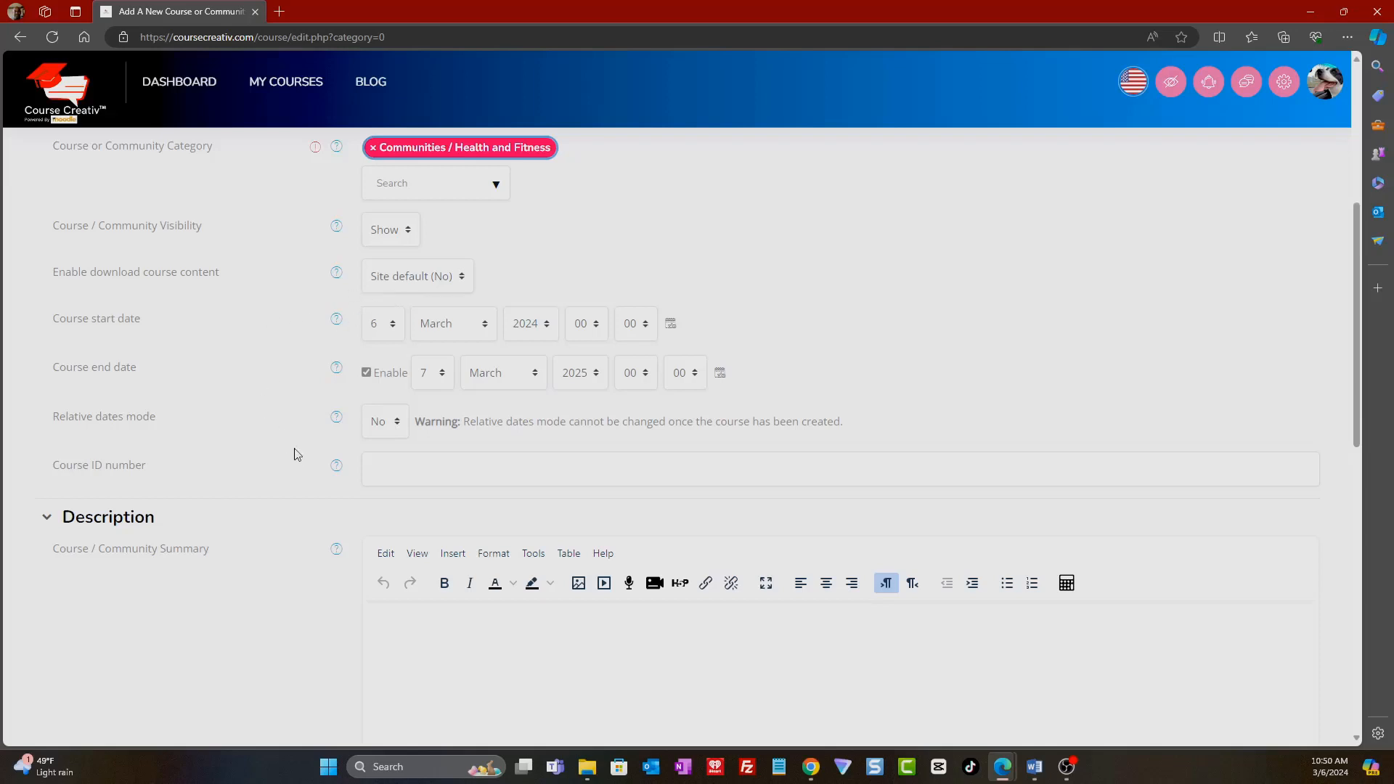
- Fill the course / community summary with the "Our Prenatal Yoga Community" description copied from the Word document
{"action": "scroll", "coordinate": [297, 455], "scroll_direction": "down", "scroll_amount": 3}
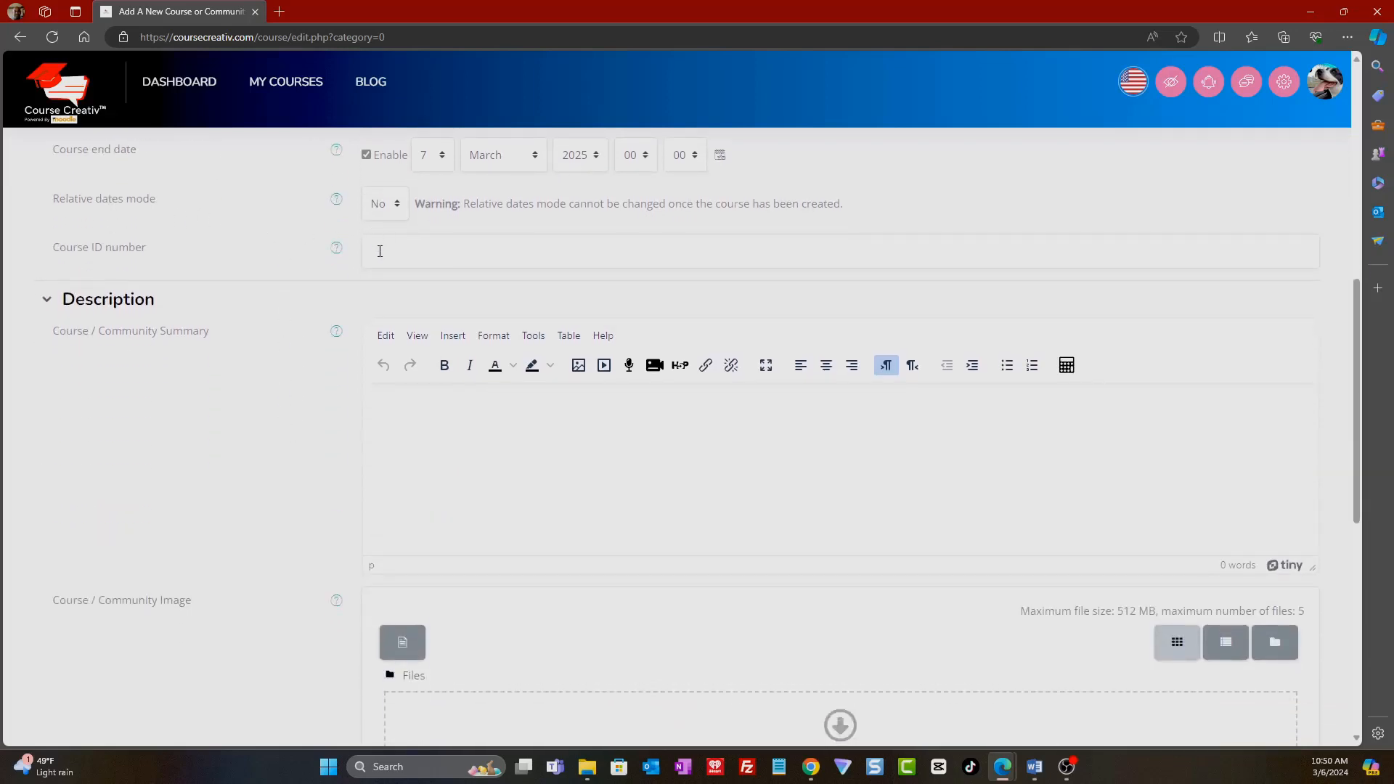
{"action": "scroll", "coordinate": [401, 414], "scroll_direction": "down", "scroll_amount": 3}
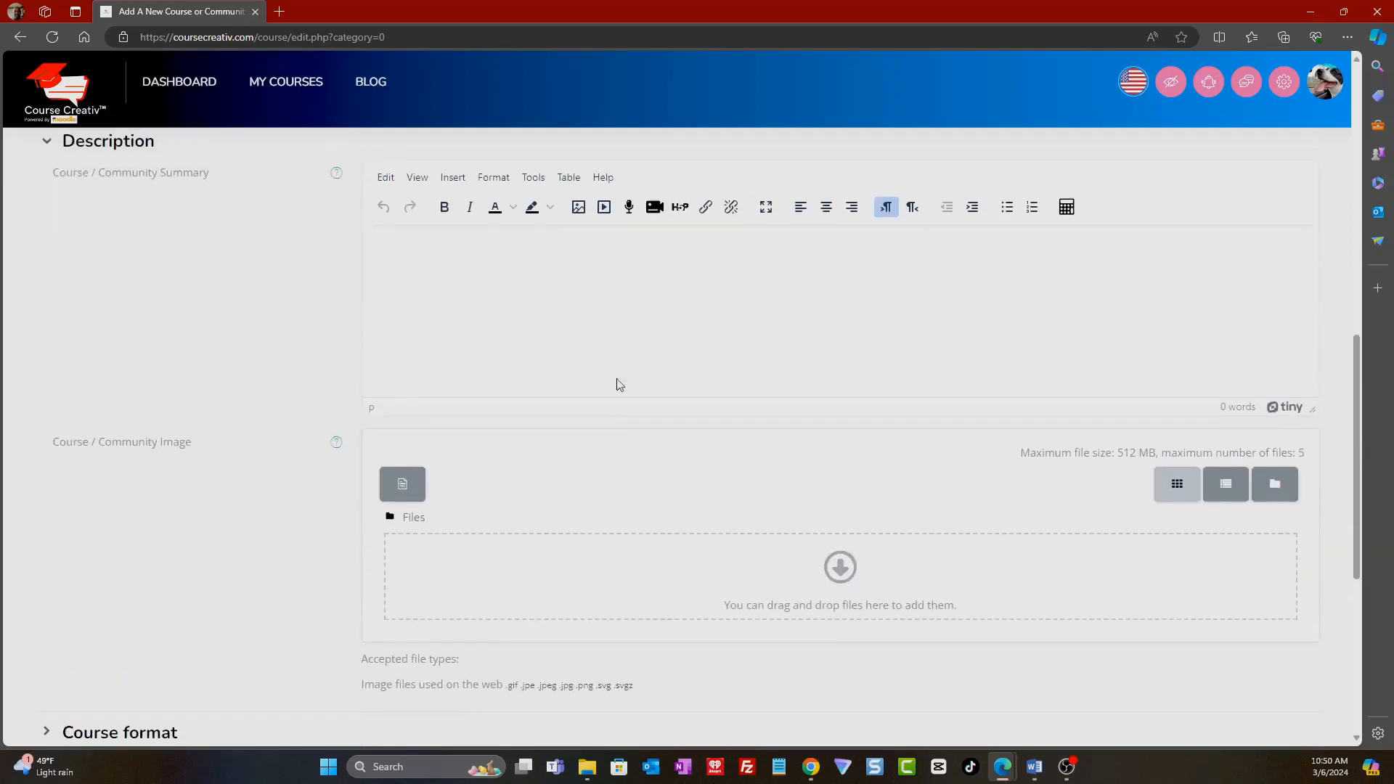
{"action": "scroll", "coordinate": [619, 384], "scroll_direction": "up", "scroll_amount": 1}
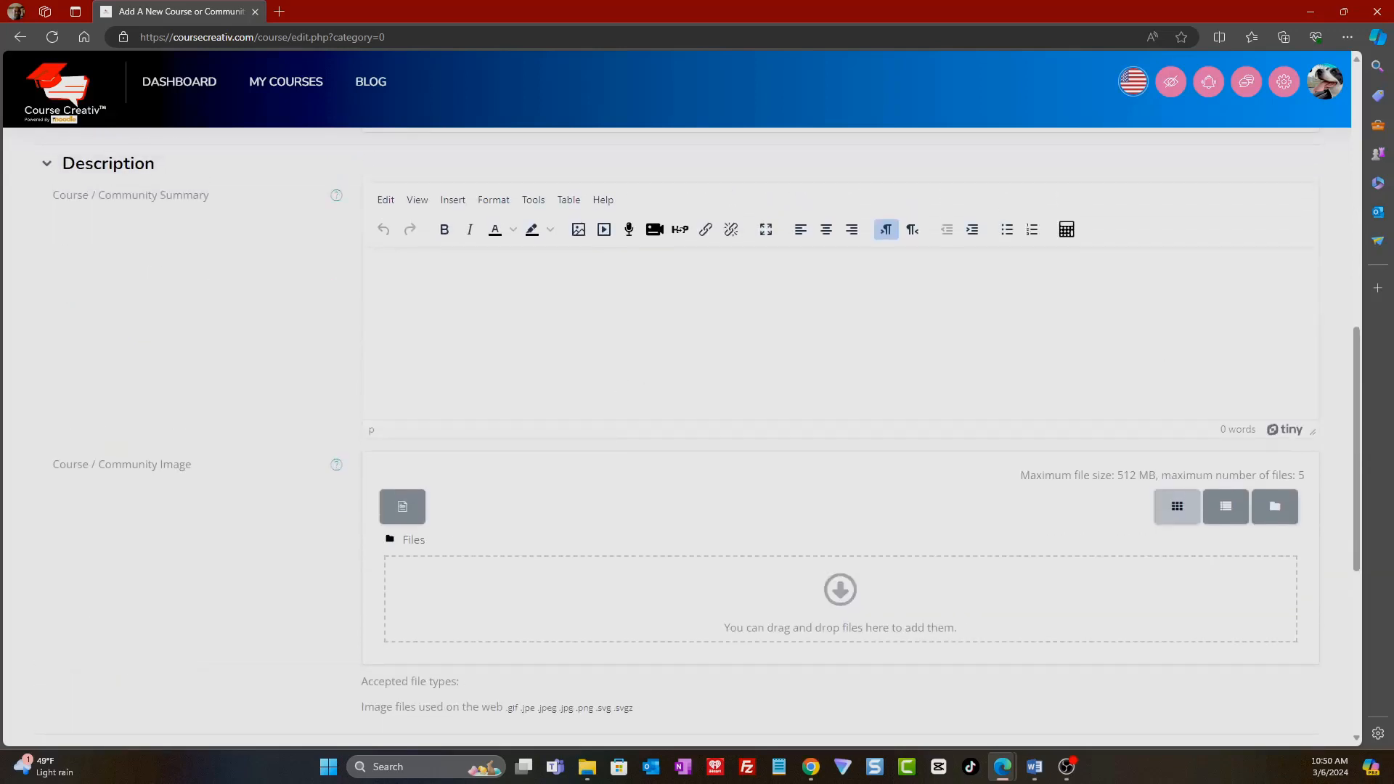
{"action": "key", "text": "alt+Tab"}
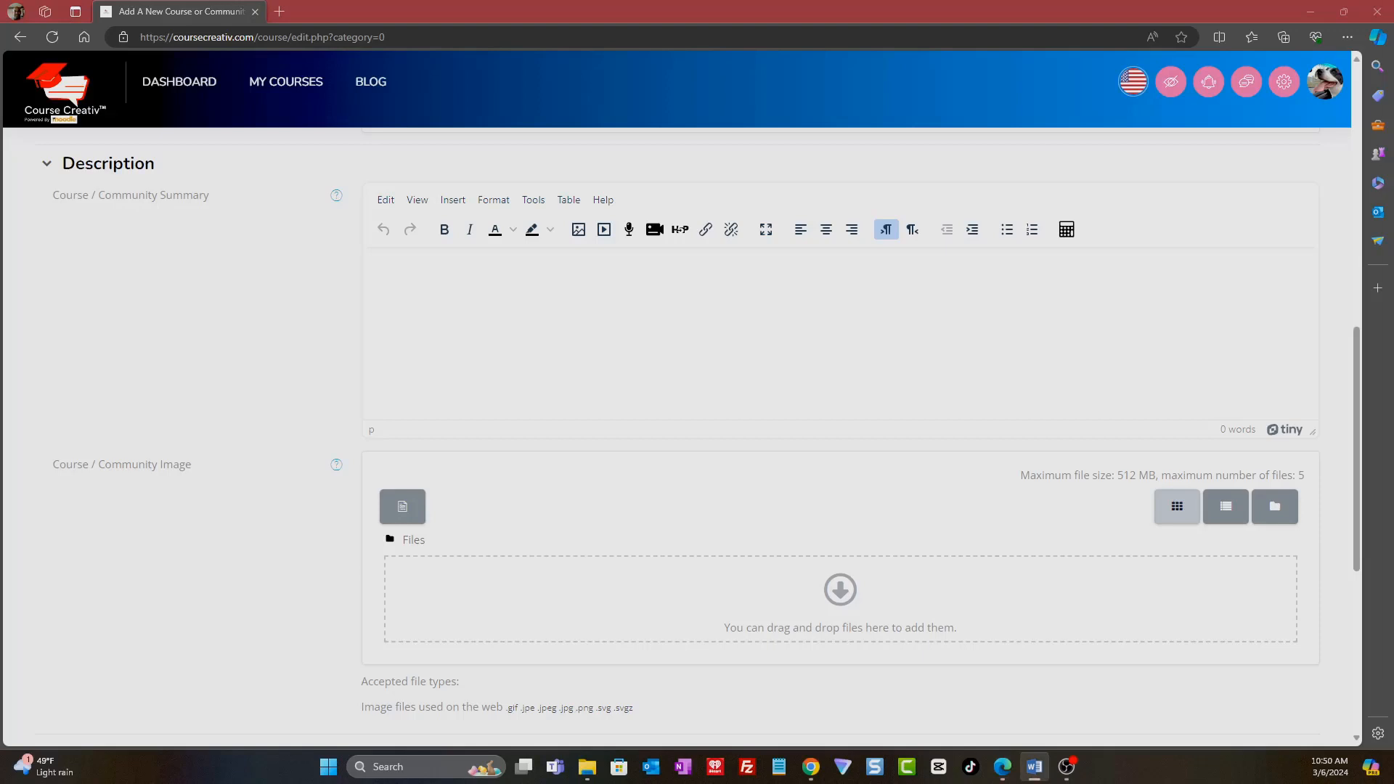
{"action": "left_click", "coordinate": [407, 267]}
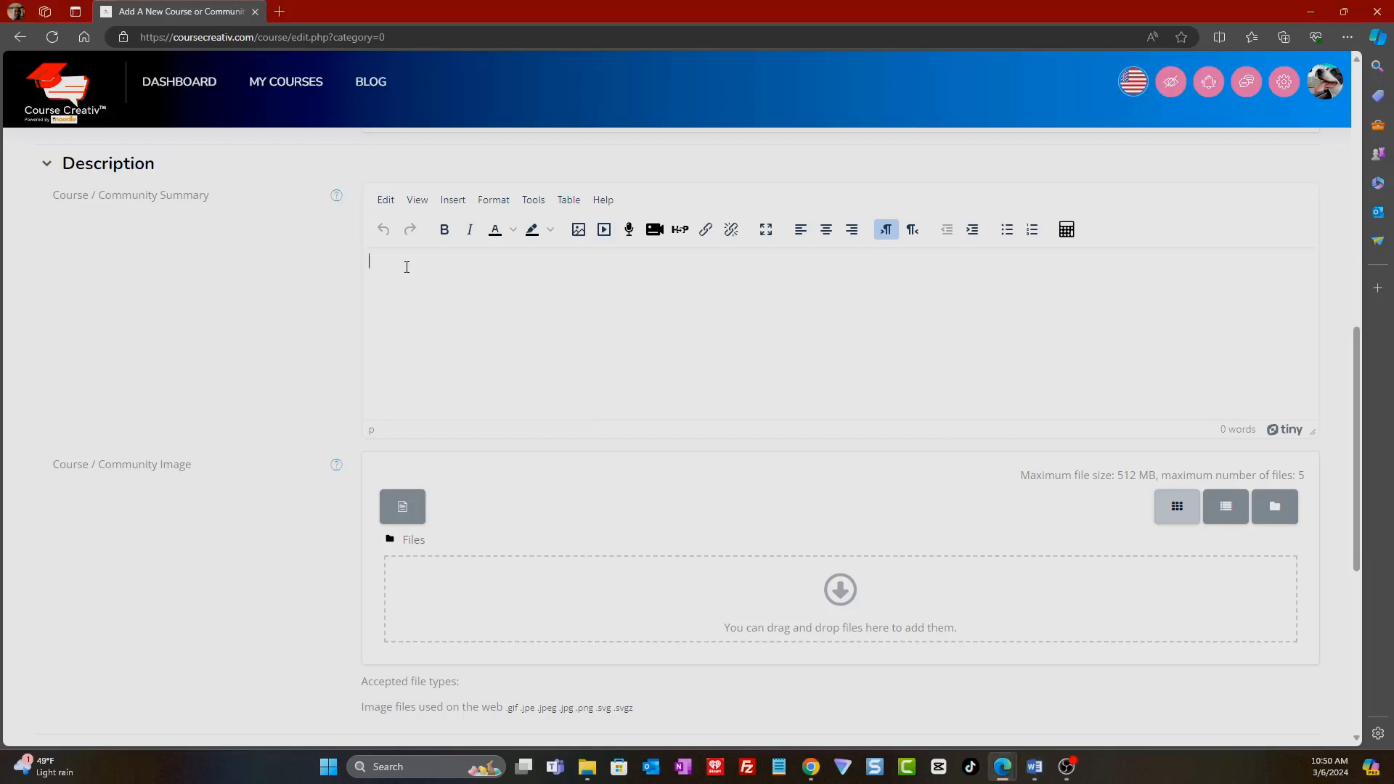
{"action": "right_click", "coordinate": [407, 267]}
{"action": "left_click", "coordinate": [439, 403]}
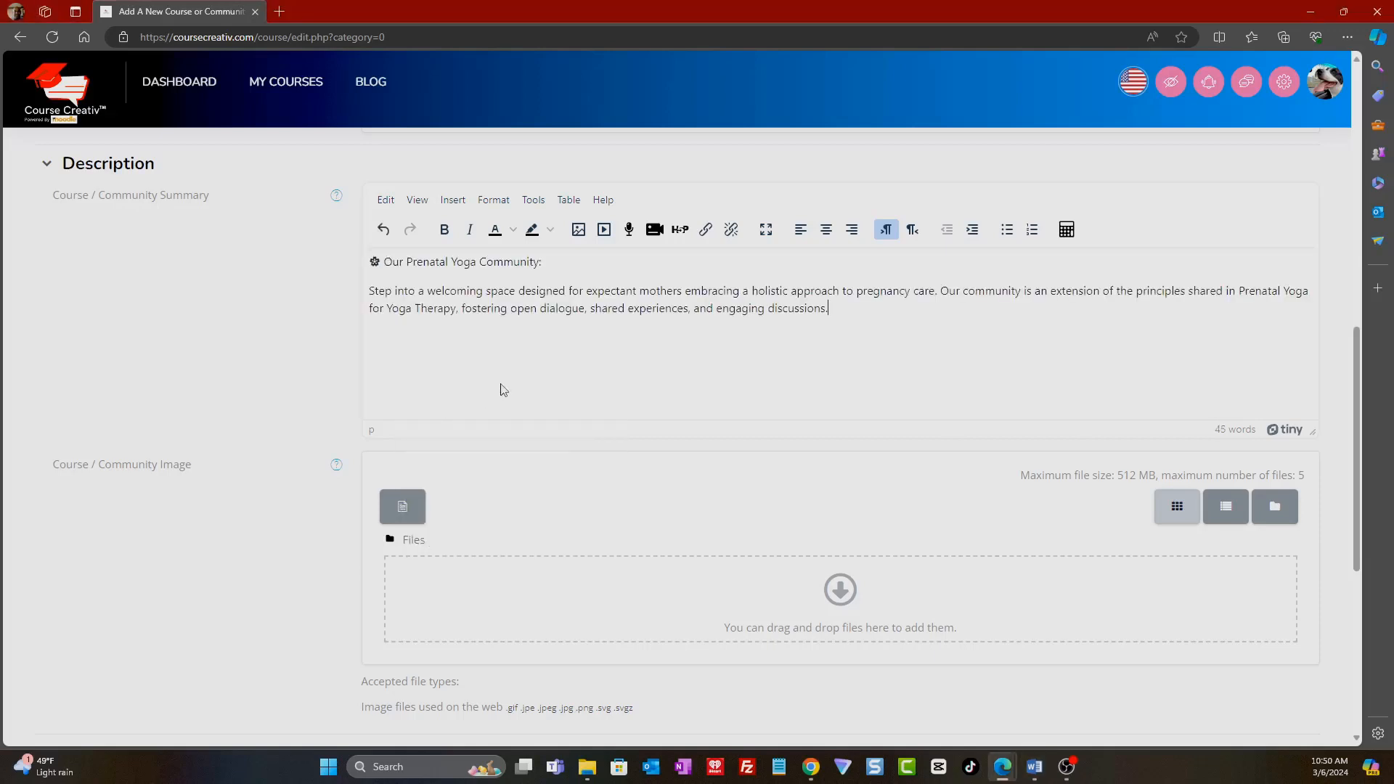
- Make the "Our Prenatal Yoga Community:" heading line in the summary bold
{"action": "left_click_drag", "start_coordinate": [549, 262], "coordinate": [370, 262]}
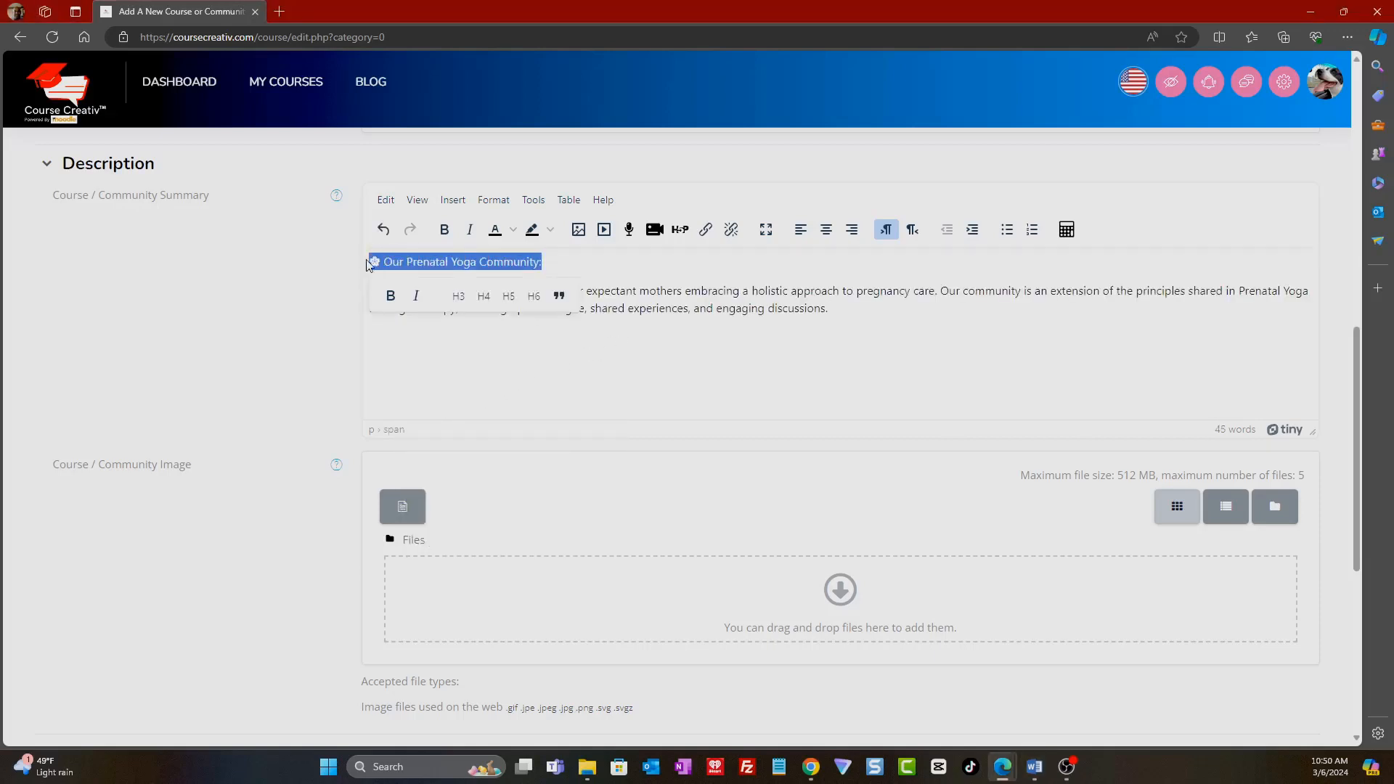
{"action": "left_click", "coordinate": [444, 229]}
{"action": "left_click", "coordinate": [688, 305]}
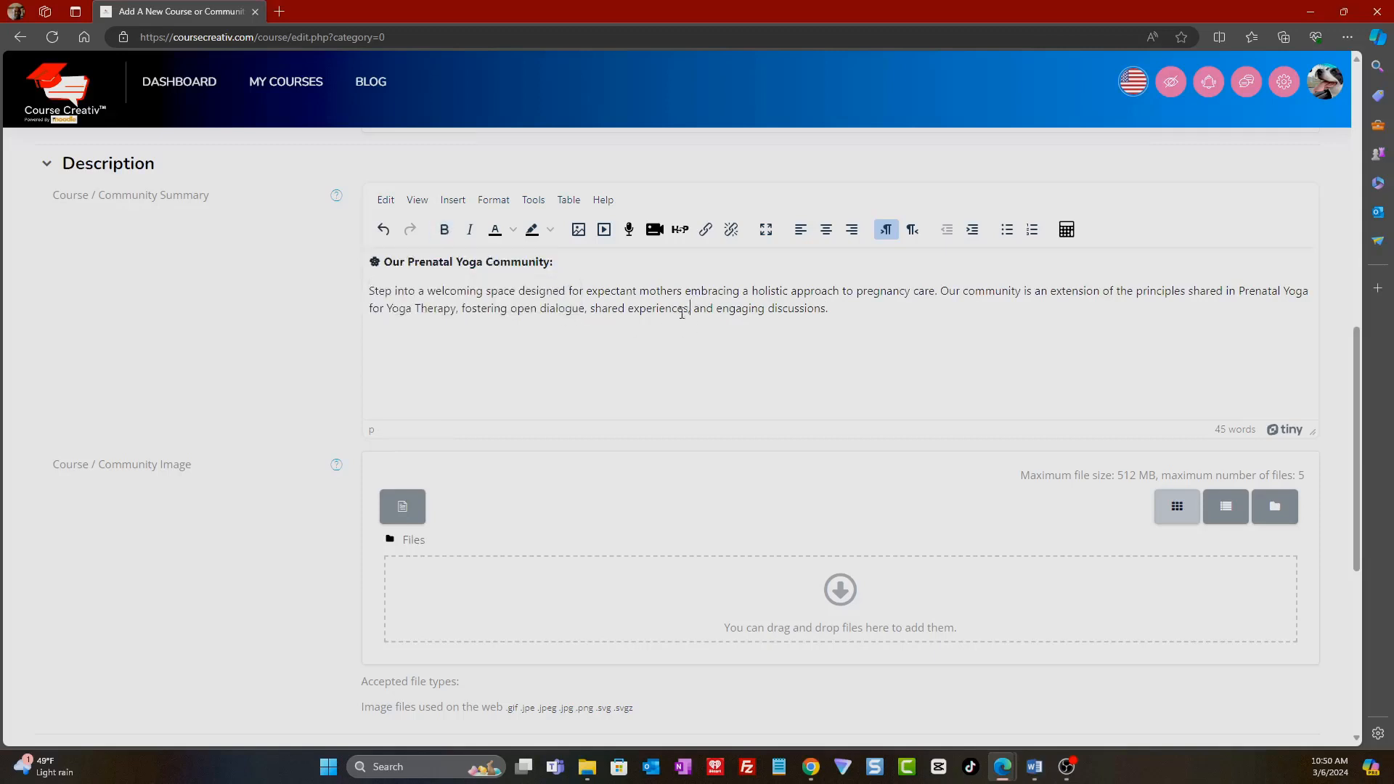
- Upload "prenatal yoga image.jpg" from Downloads as the course / community image
{"action": "scroll", "coordinate": [653, 320], "scroll_direction": "down", "scroll_amount": 4}
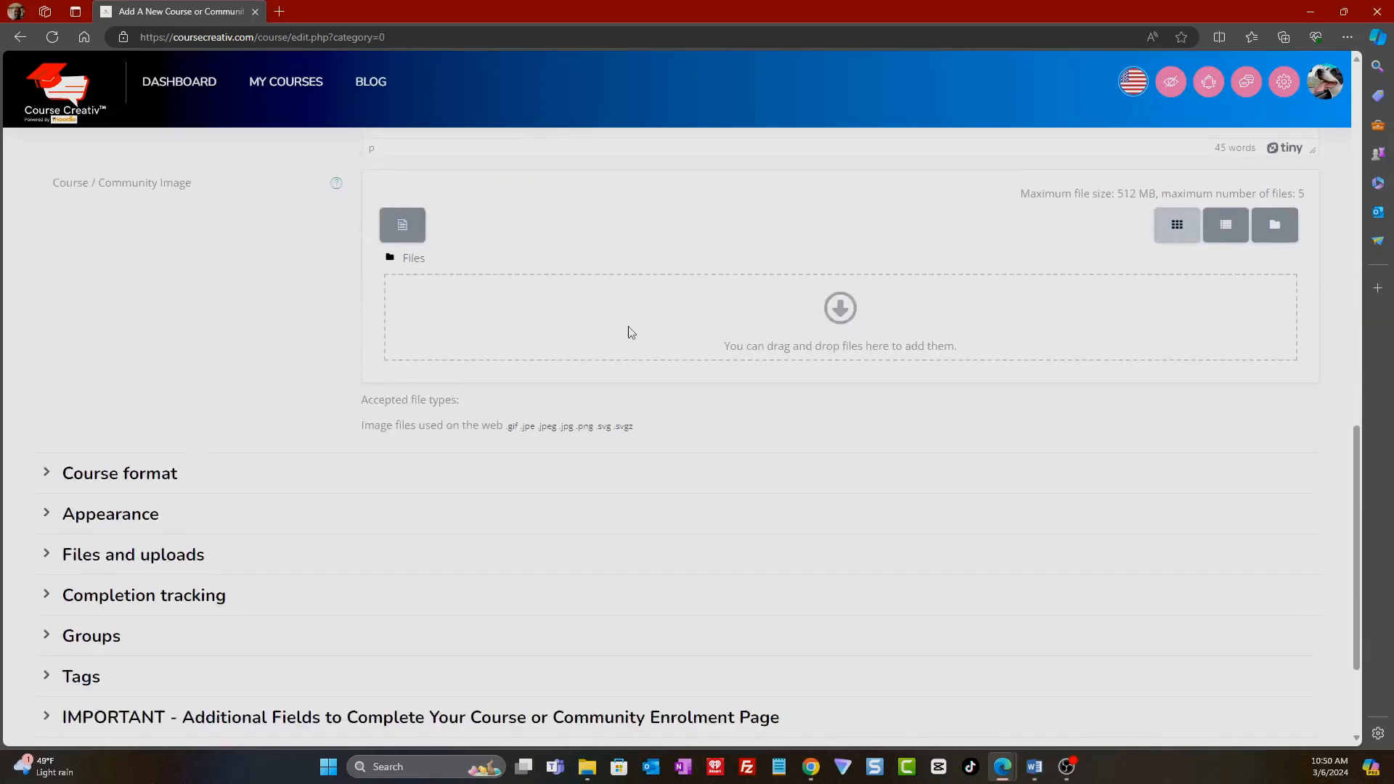
{"action": "left_click", "coordinate": [417, 238]}
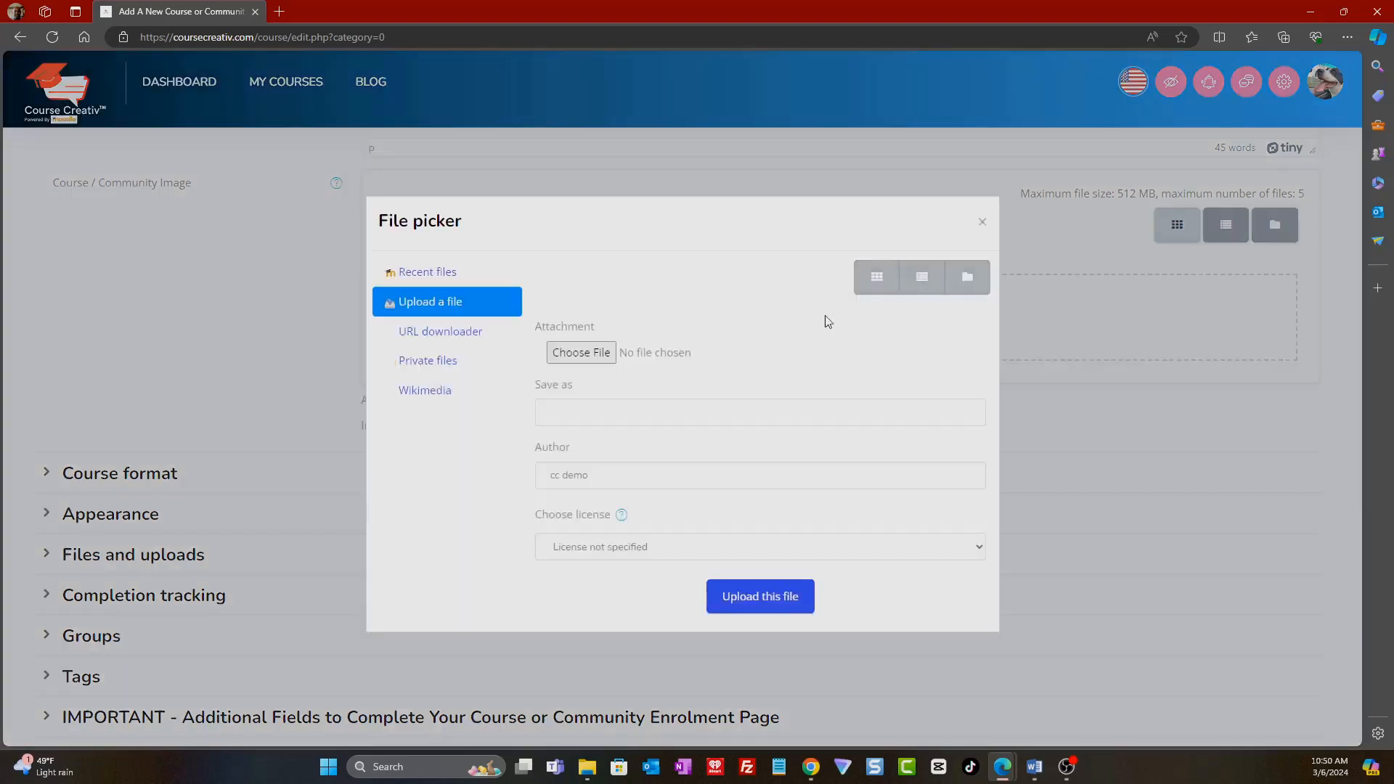
{"action": "left_click", "coordinate": [574, 354]}
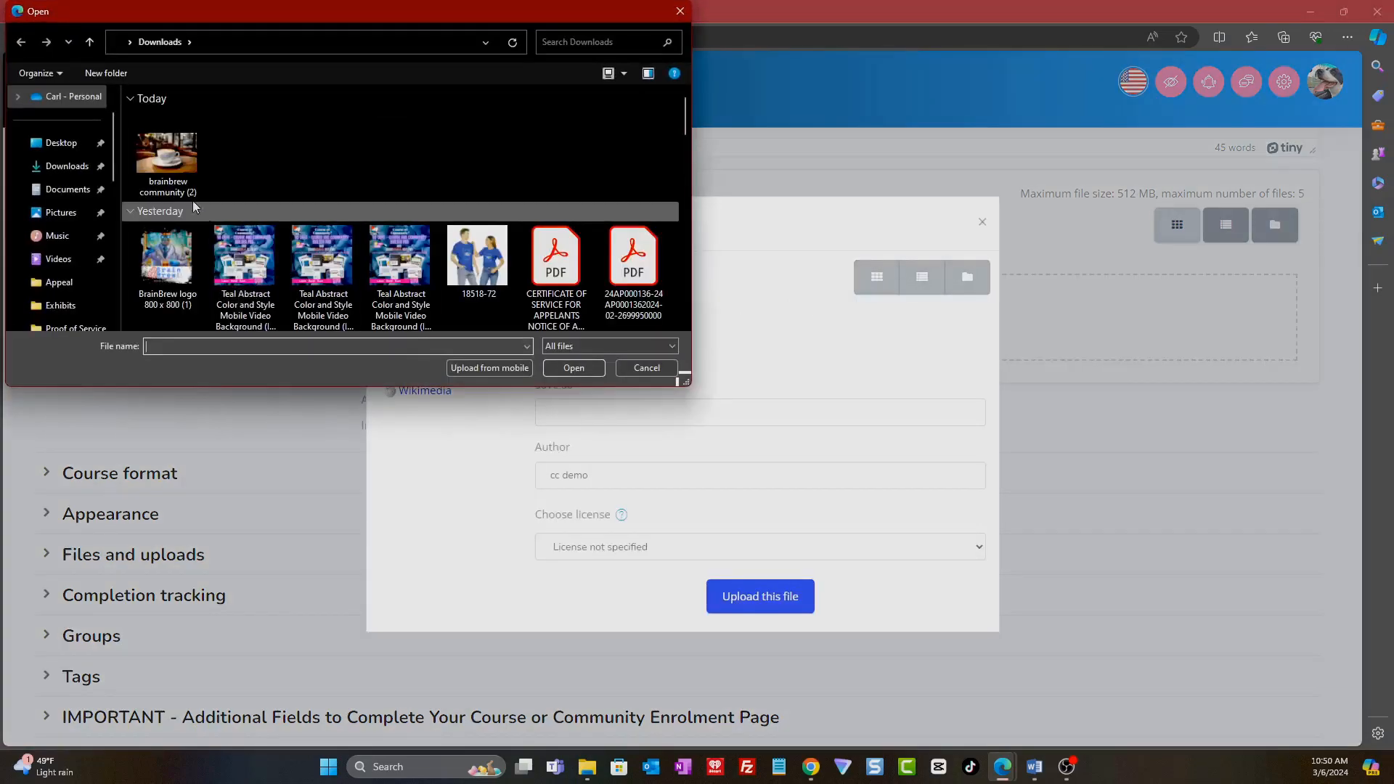
{"action": "scroll", "coordinate": [298, 255], "scroll_direction": "down", "scroll_amount": 15}
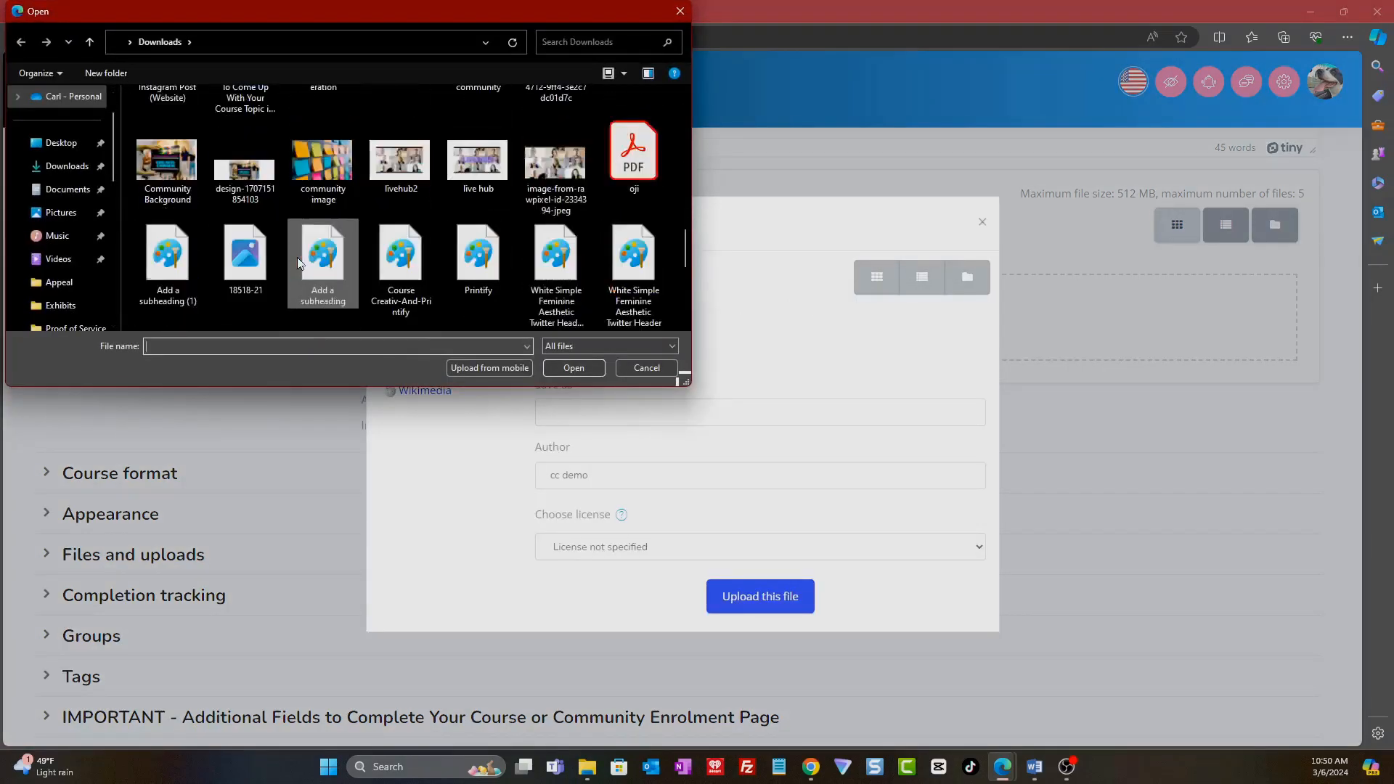
{"action": "scroll", "coordinate": [292, 257], "scroll_direction": "down", "scroll_amount": 3}
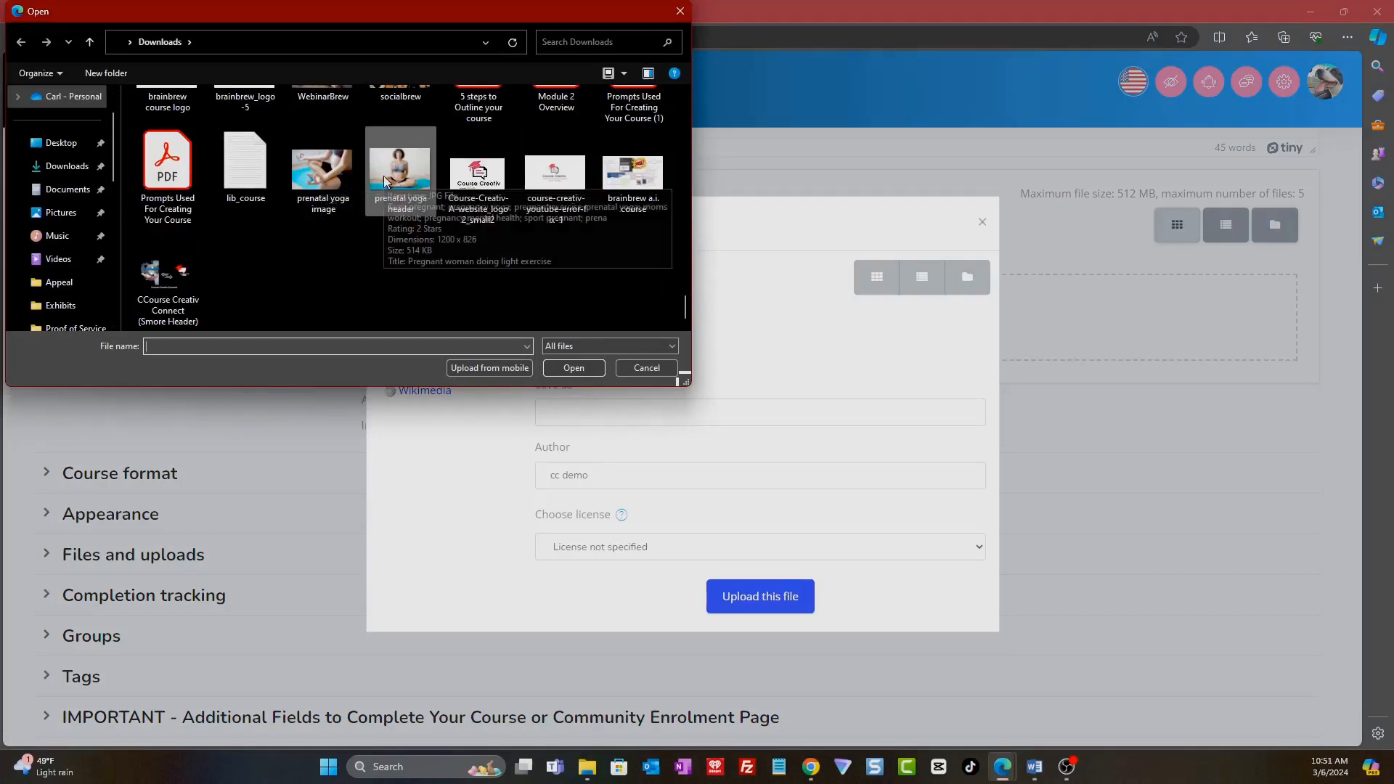
{"action": "left_click", "coordinate": [325, 176]}
{"action": "left_click", "coordinate": [577, 371]}
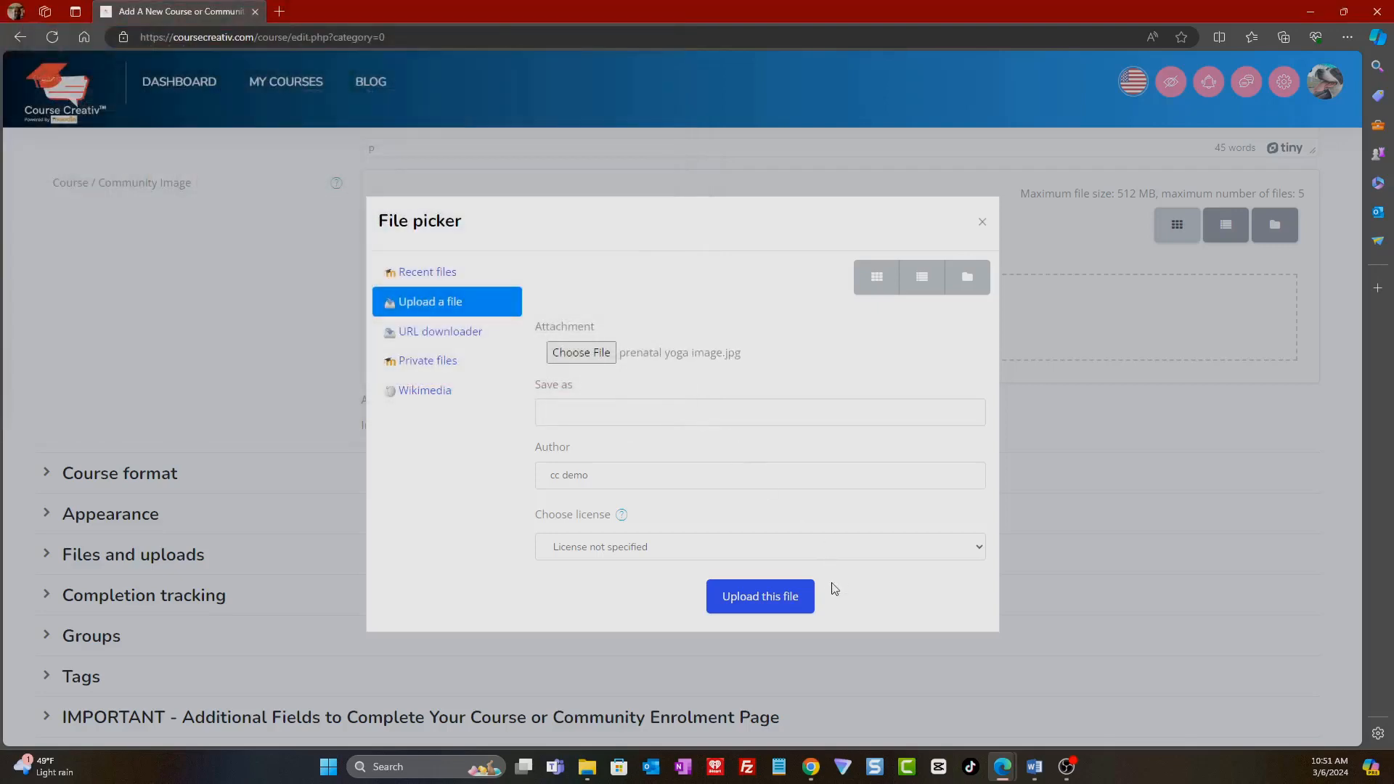
{"action": "left_click", "coordinate": [783, 600]}
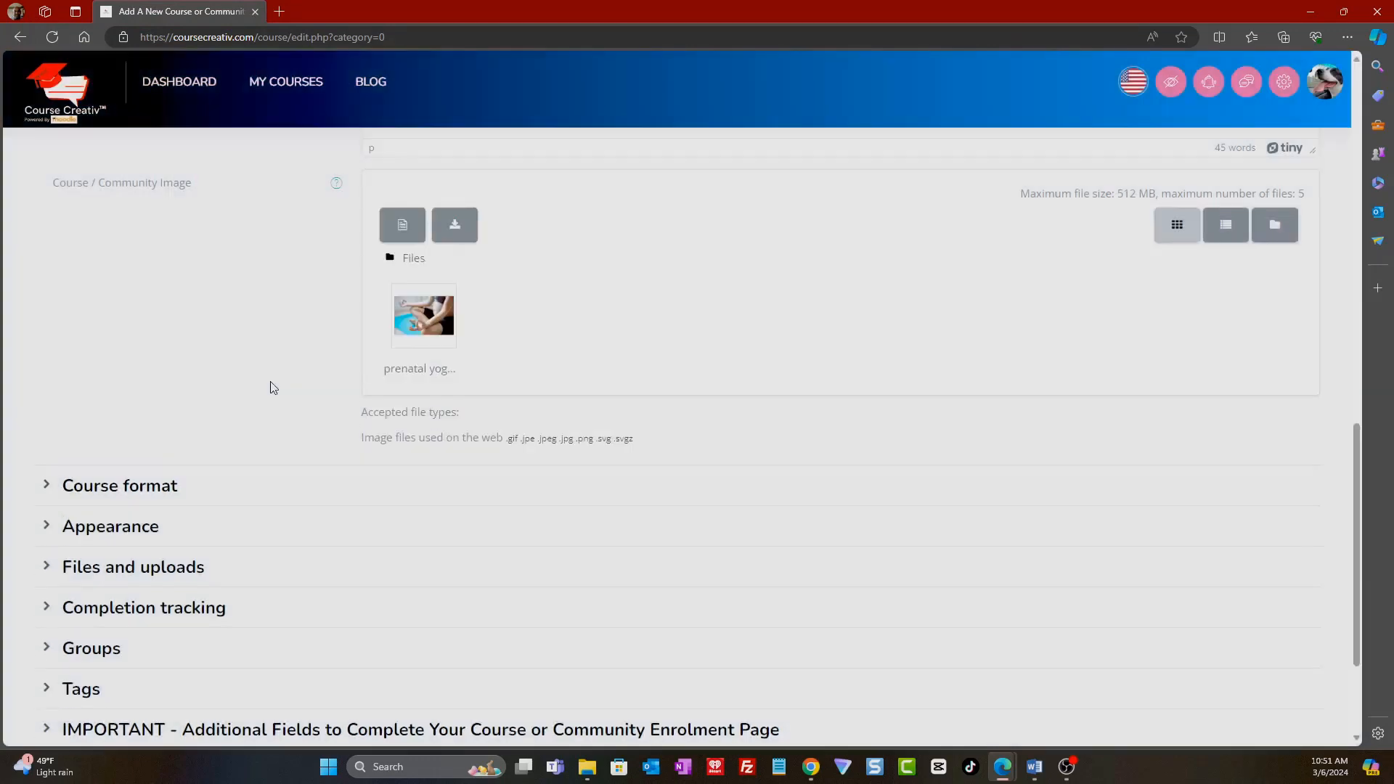
- Expand the course format settings and review the available format options
{"action": "scroll", "coordinate": [271, 386], "scroll_direction": "down", "scroll_amount": 2}
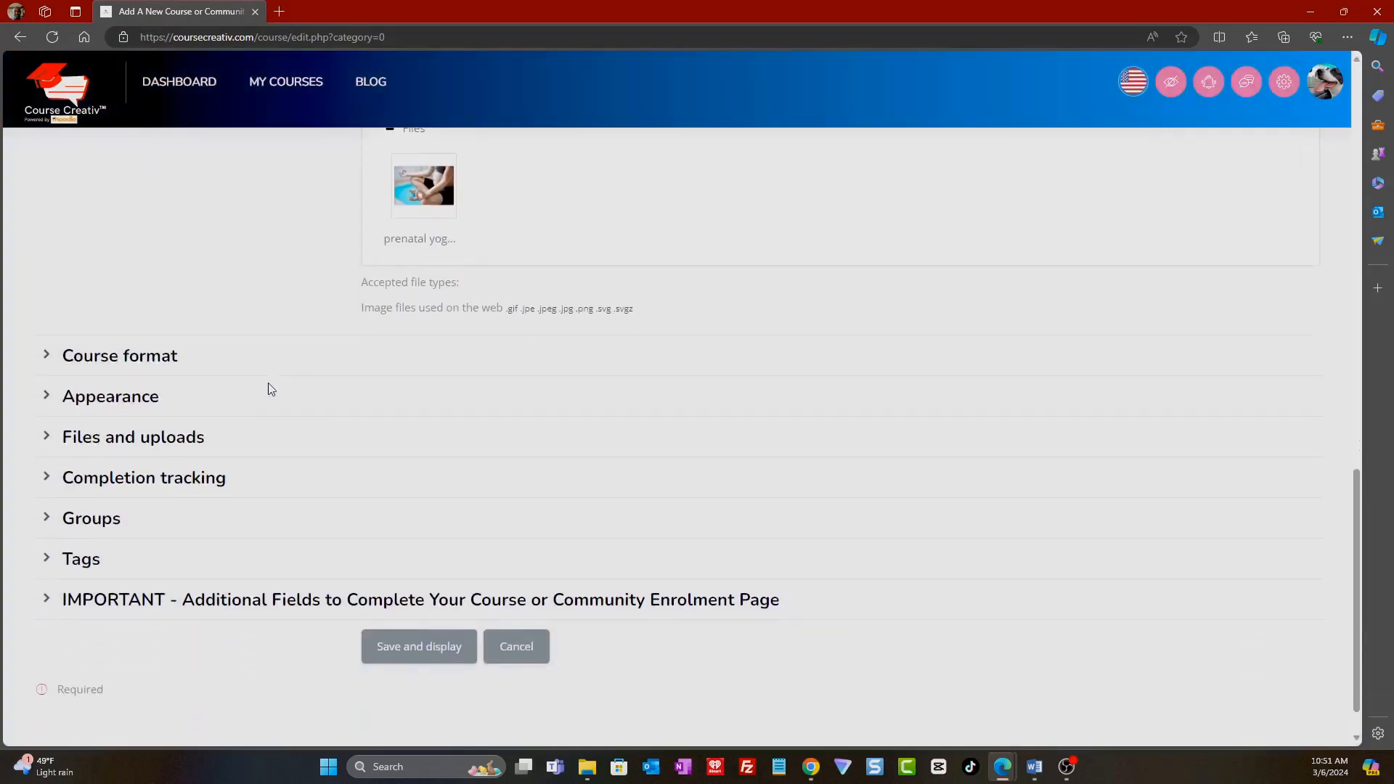
{"action": "left_click", "coordinate": [45, 350]}
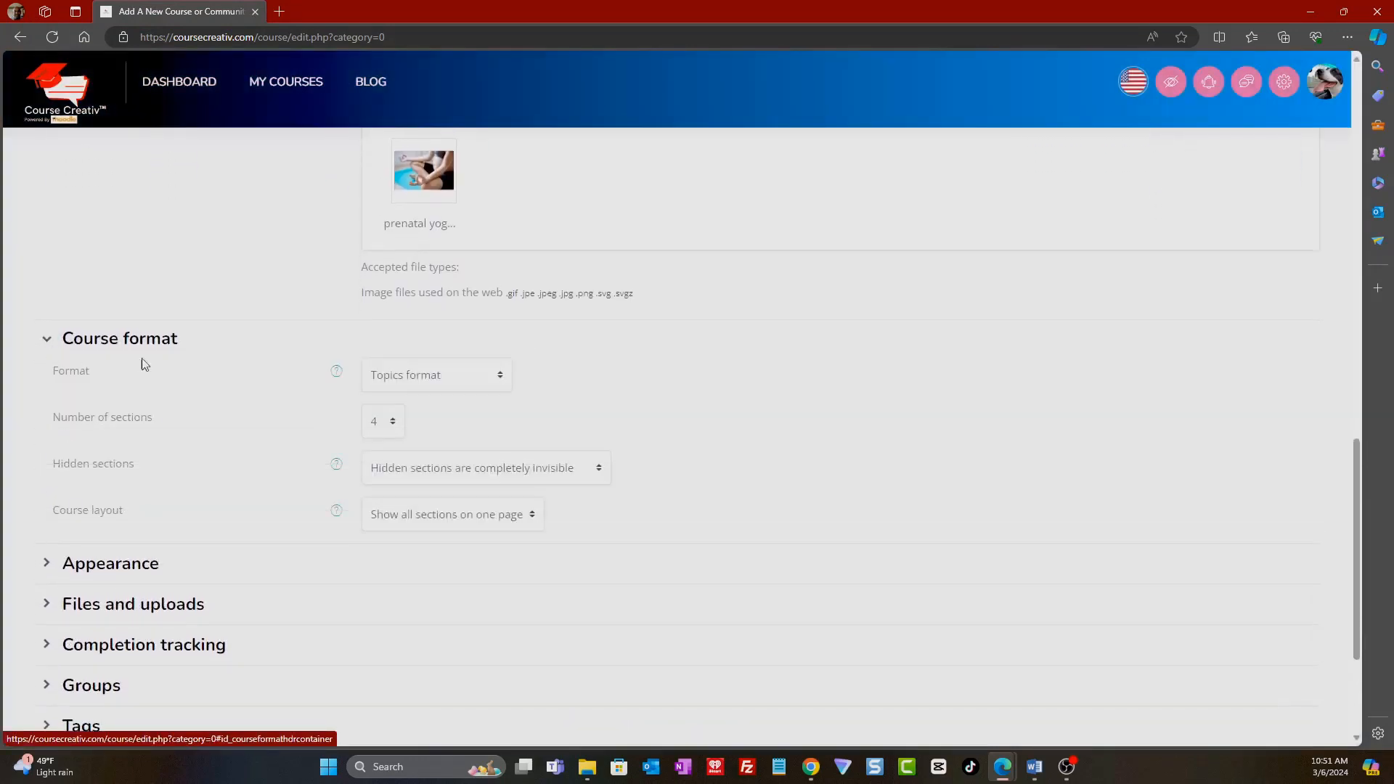
{"action": "left_click", "coordinate": [453, 385]}
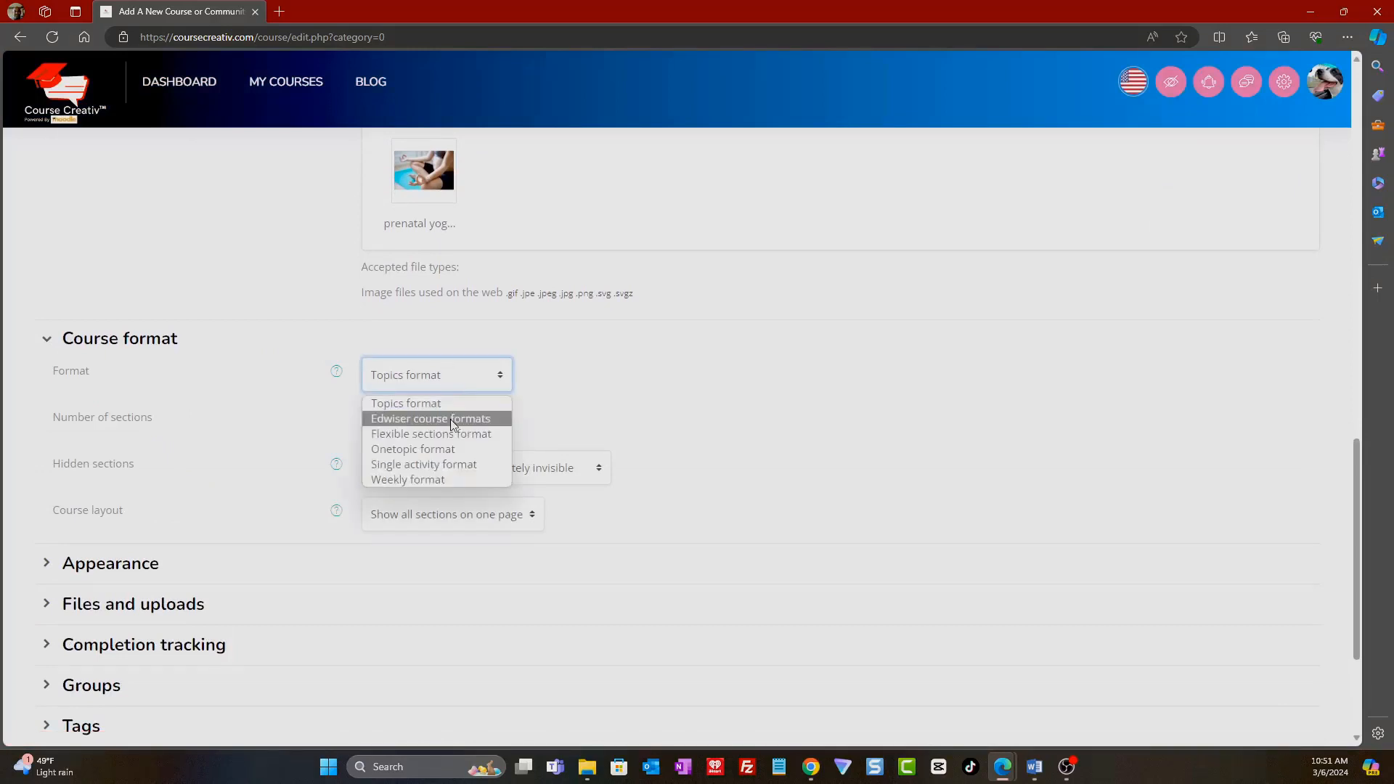
{"action": "left_click", "coordinate": [538, 347]}
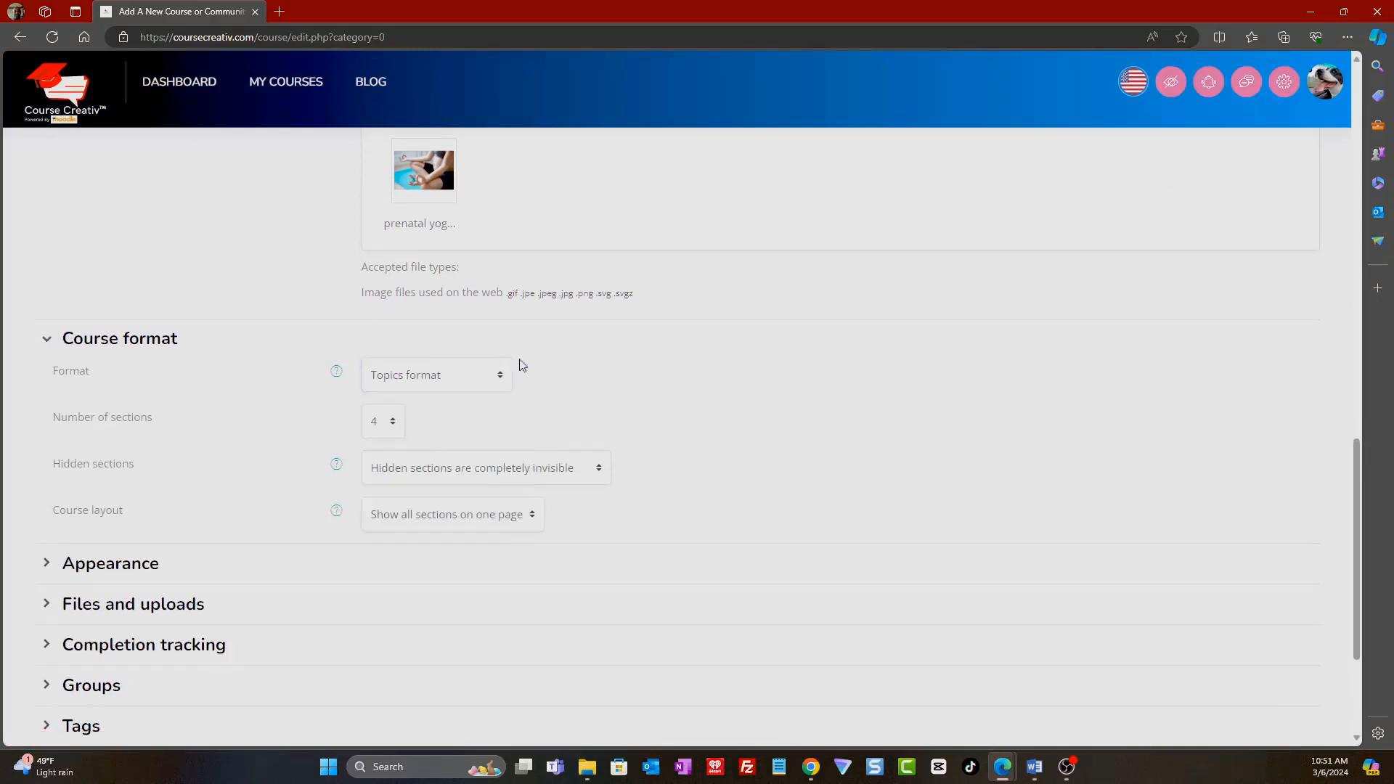
{"action": "scroll", "coordinate": [276, 437], "scroll_direction": "down", "scroll_amount": 1}
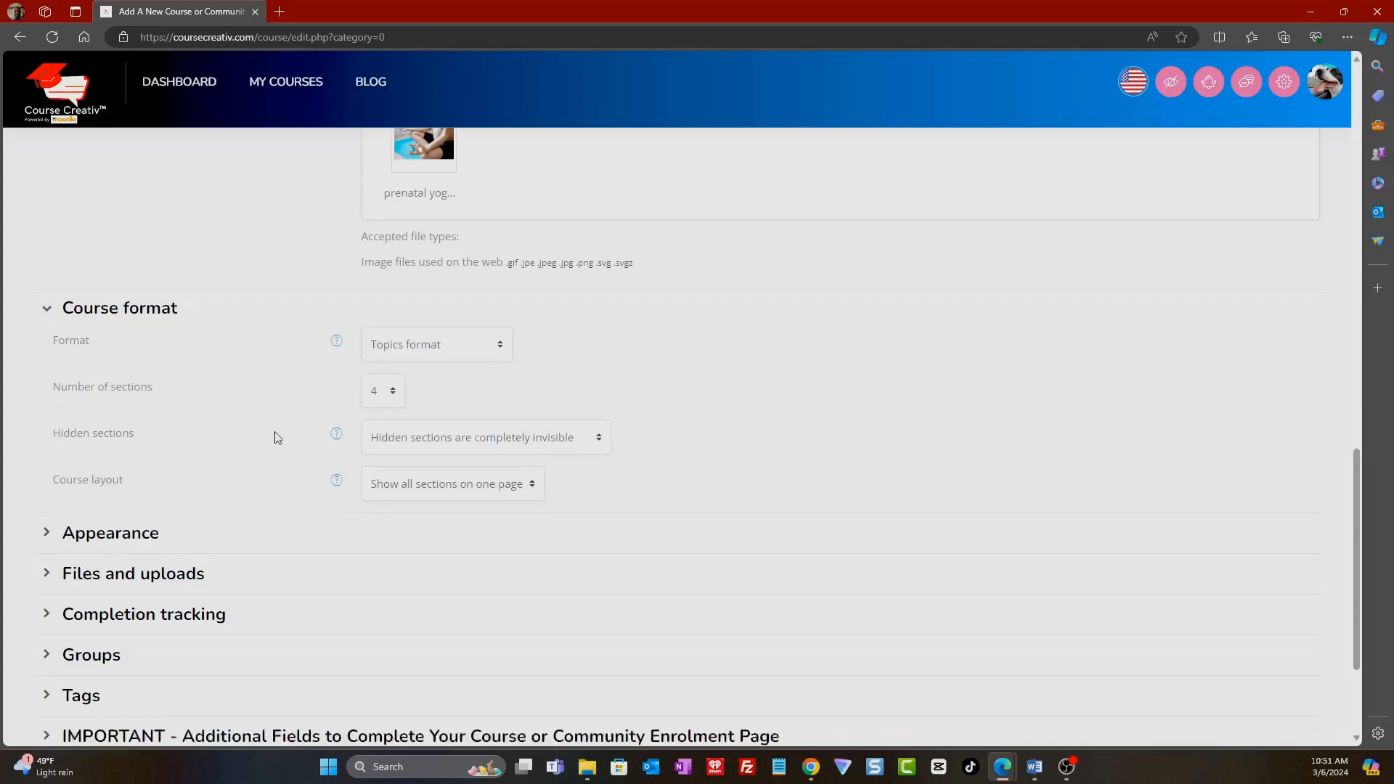
- Insert "prenatal yoga header.jpg" from Downloads as a decorative image in the enrolment page background header, within the additional enrolment page fields
{"action": "scroll", "coordinate": [275, 438], "scroll_direction": "down", "scroll_amount": 2}
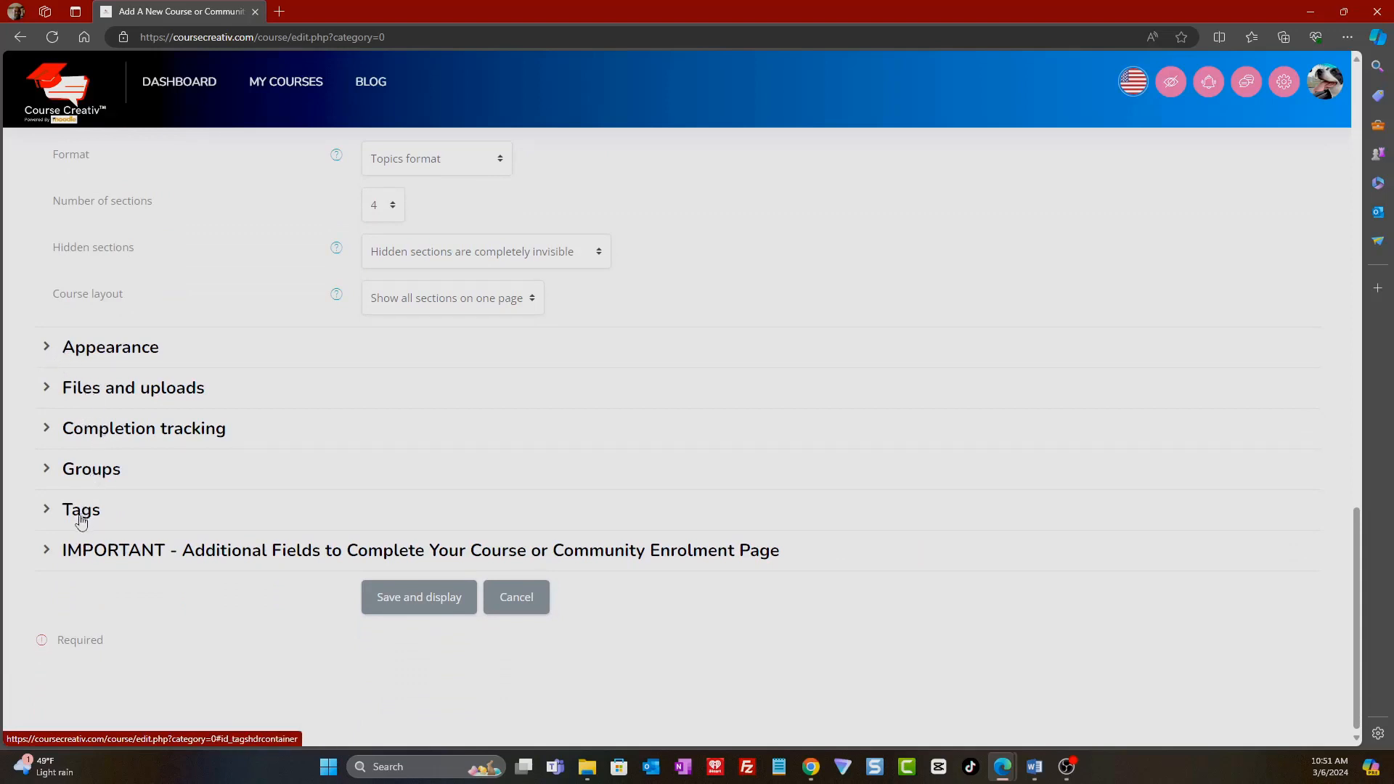
{"action": "left_click", "coordinate": [42, 550]}
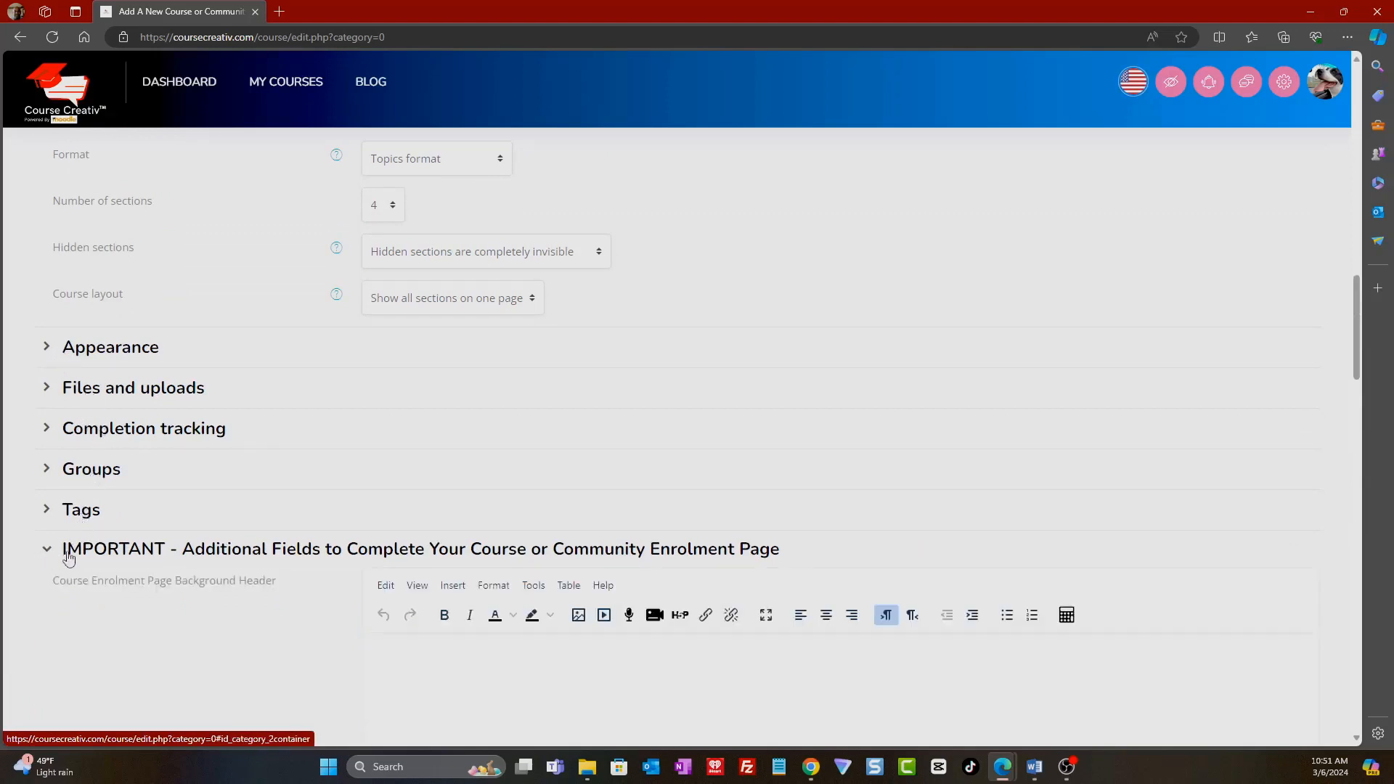
{"action": "scroll", "coordinate": [265, 450], "scroll_direction": "down", "scroll_amount": 5}
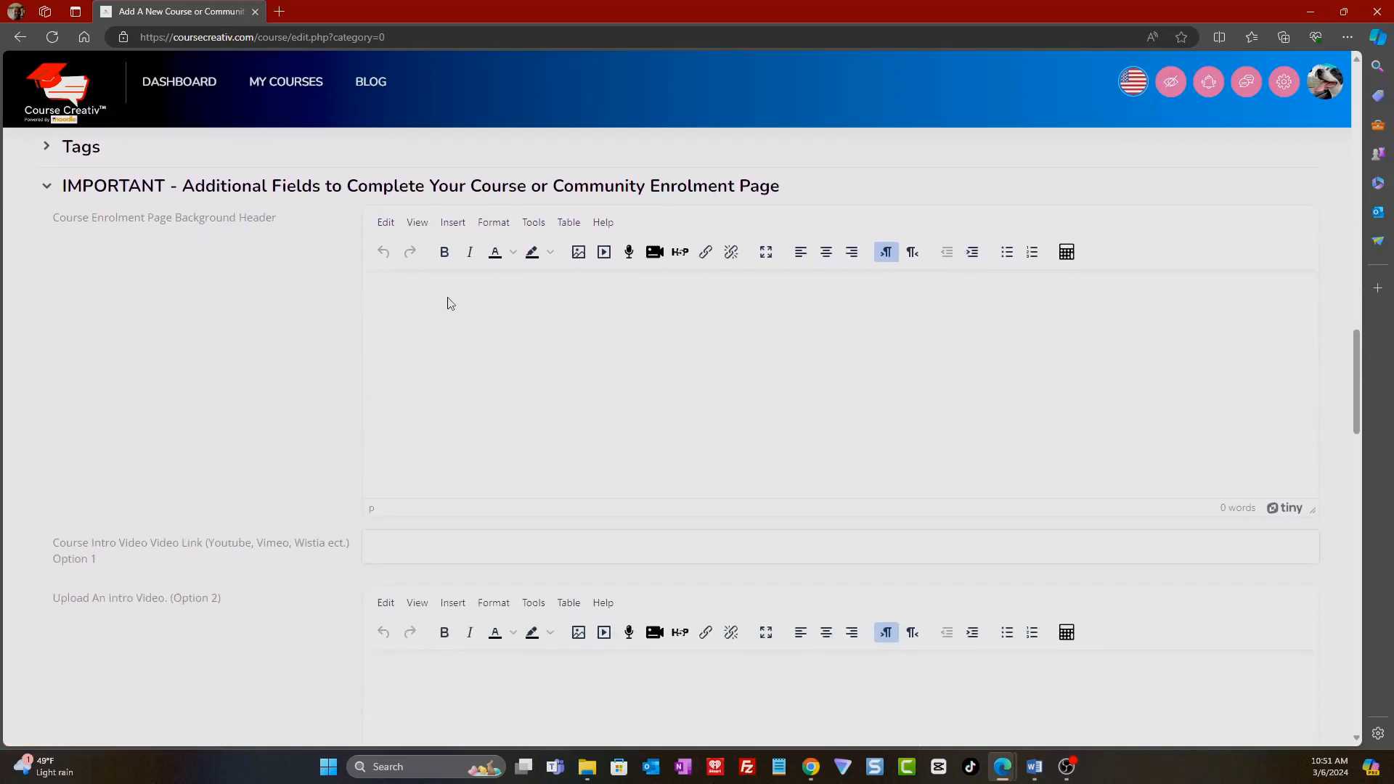
{"action": "left_click", "coordinate": [579, 253]}
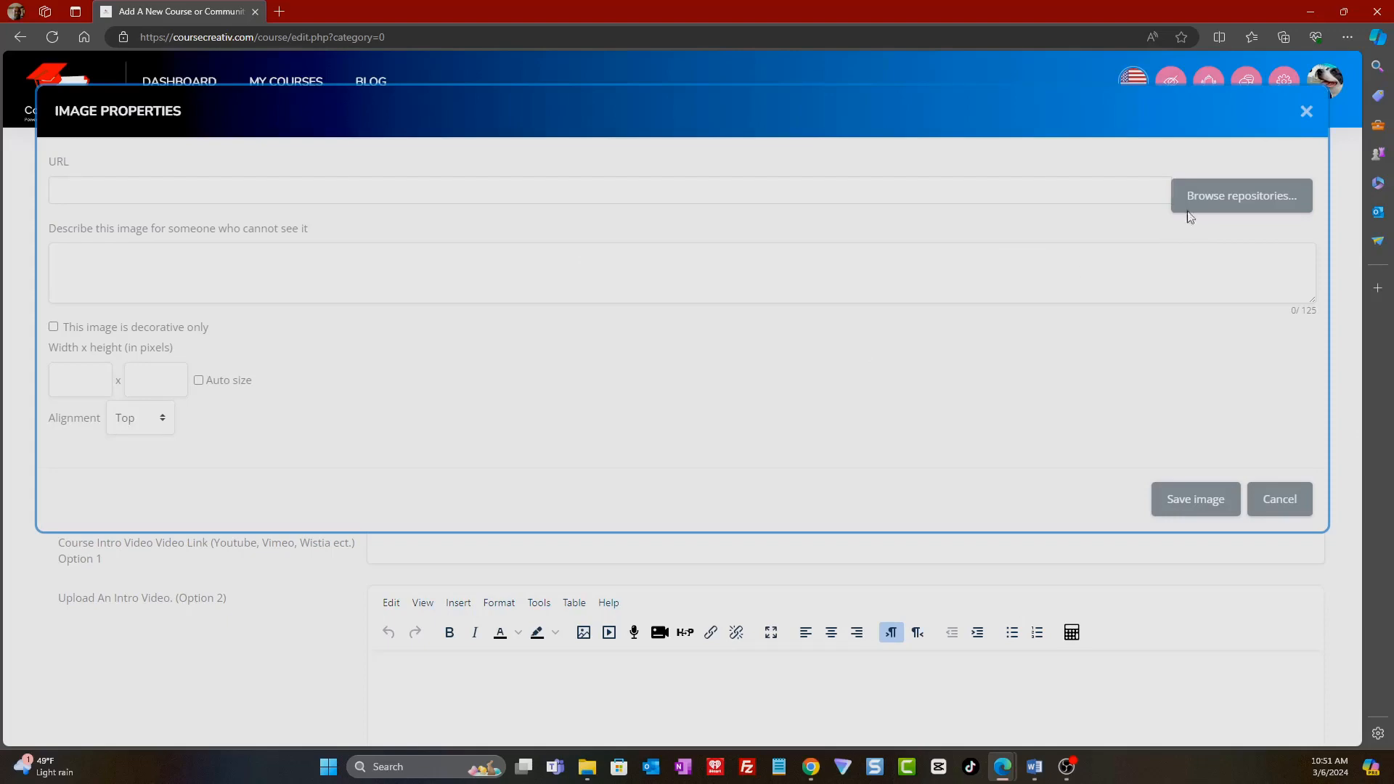
{"action": "left_click", "coordinate": [1207, 206]}
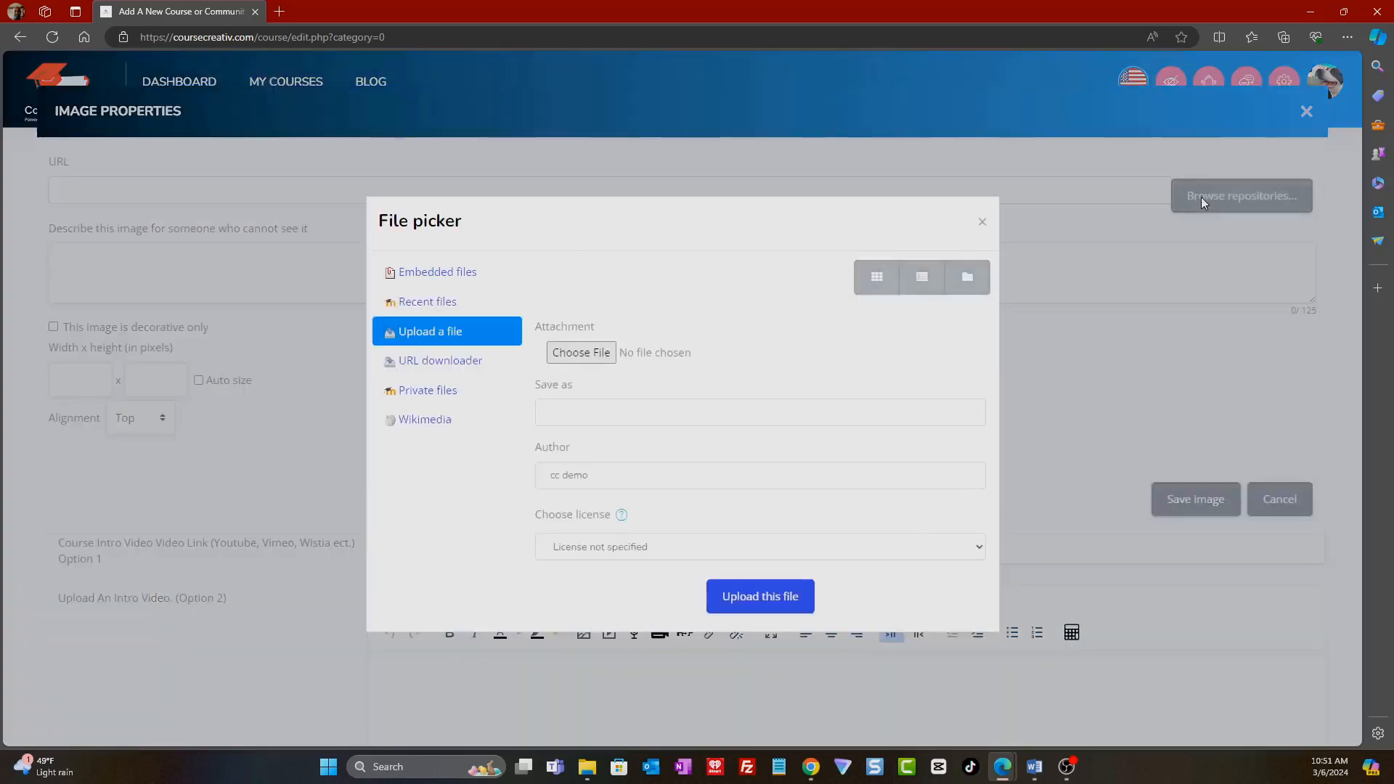
{"action": "left_click", "coordinate": [587, 357]}
{"action": "scroll", "coordinate": [477, 293], "scroll_direction": "down", "scroll_amount": 10}
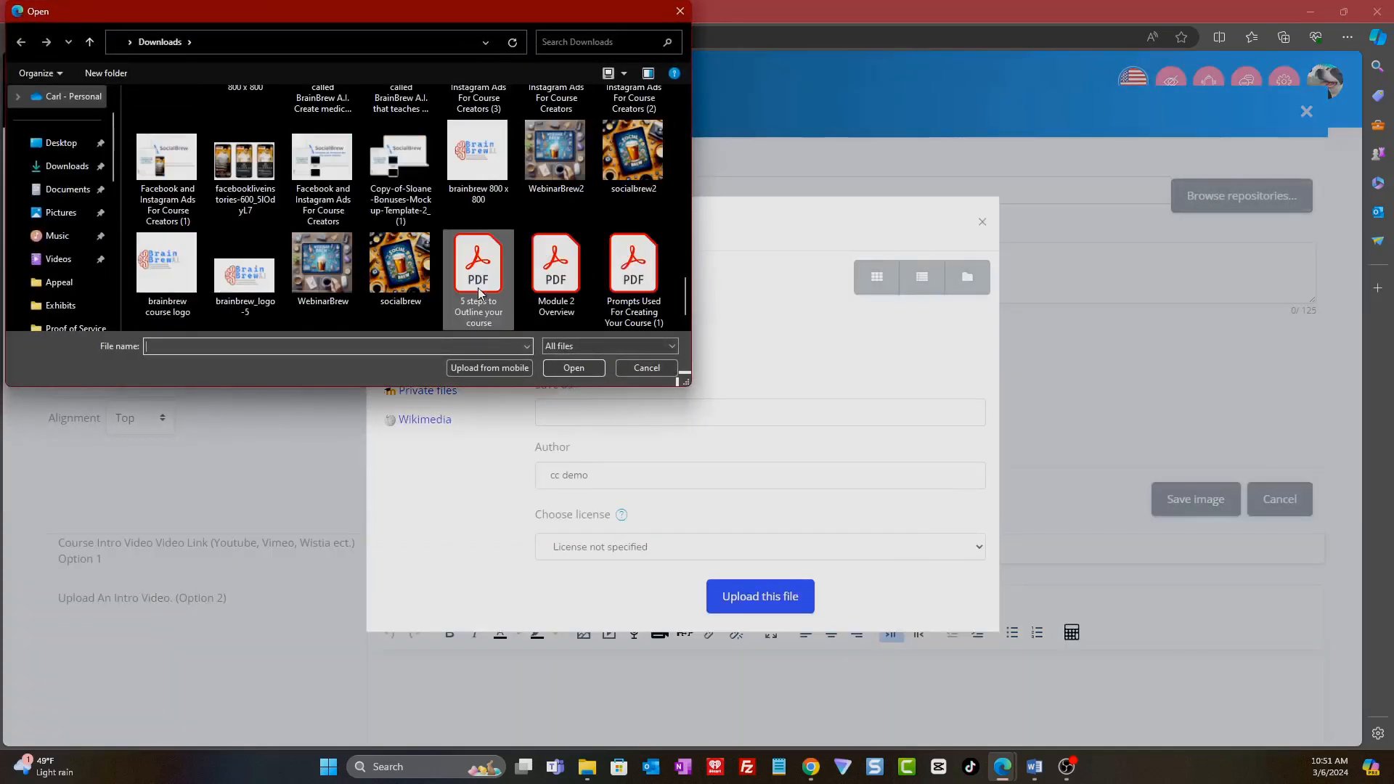
{"action": "left_click", "coordinate": [402, 185]}
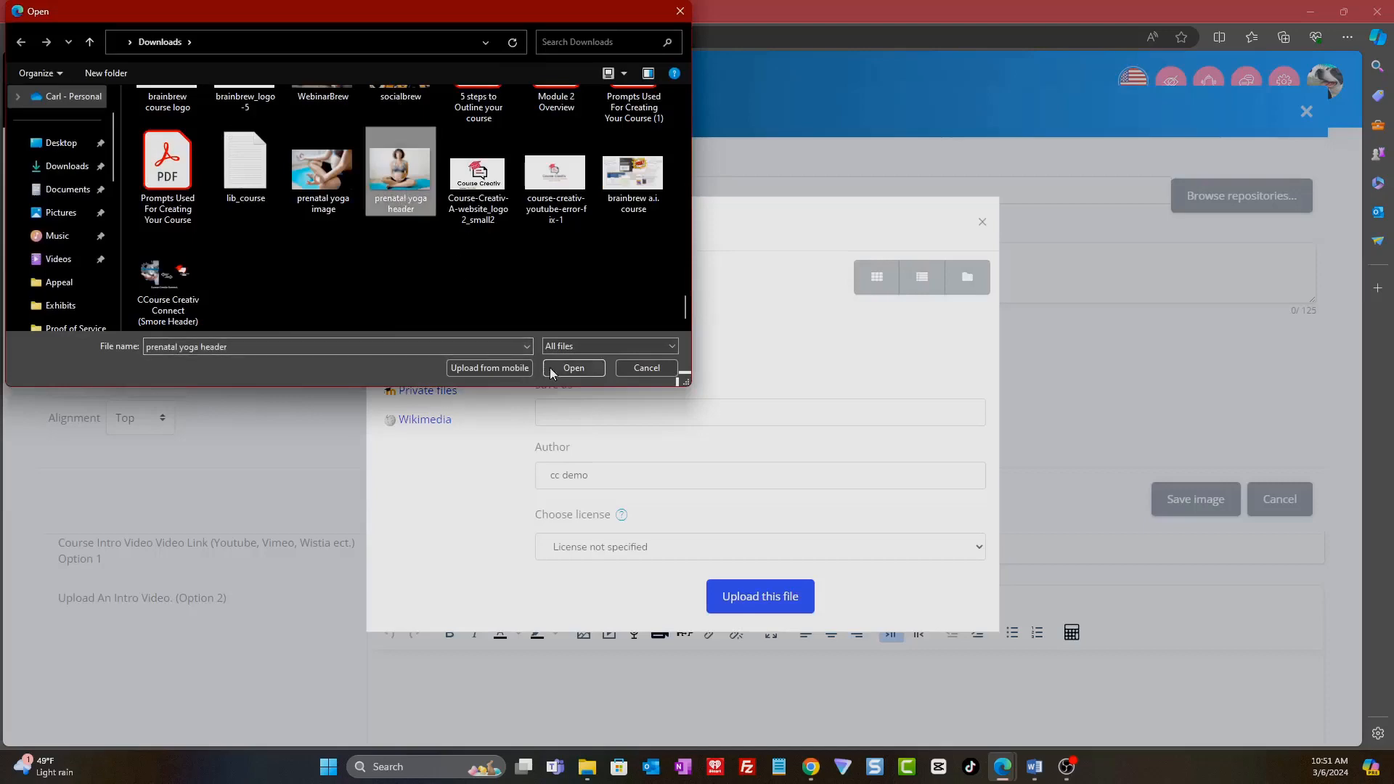
{"action": "left_click", "coordinate": [552, 368]}
{"action": "left_click", "coordinate": [764, 599]}
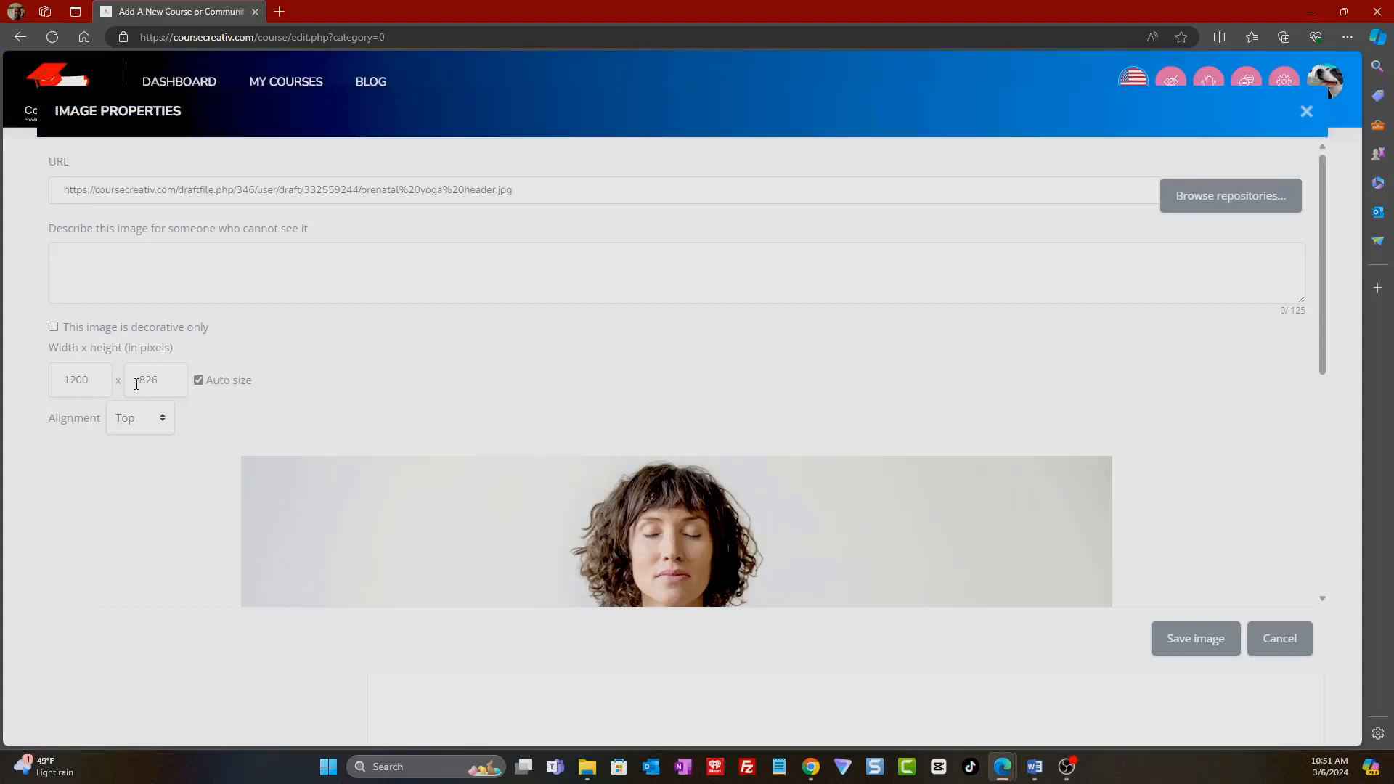
{"action": "left_click", "coordinate": [55, 328]}
{"action": "left_click", "coordinate": [1180, 640]}
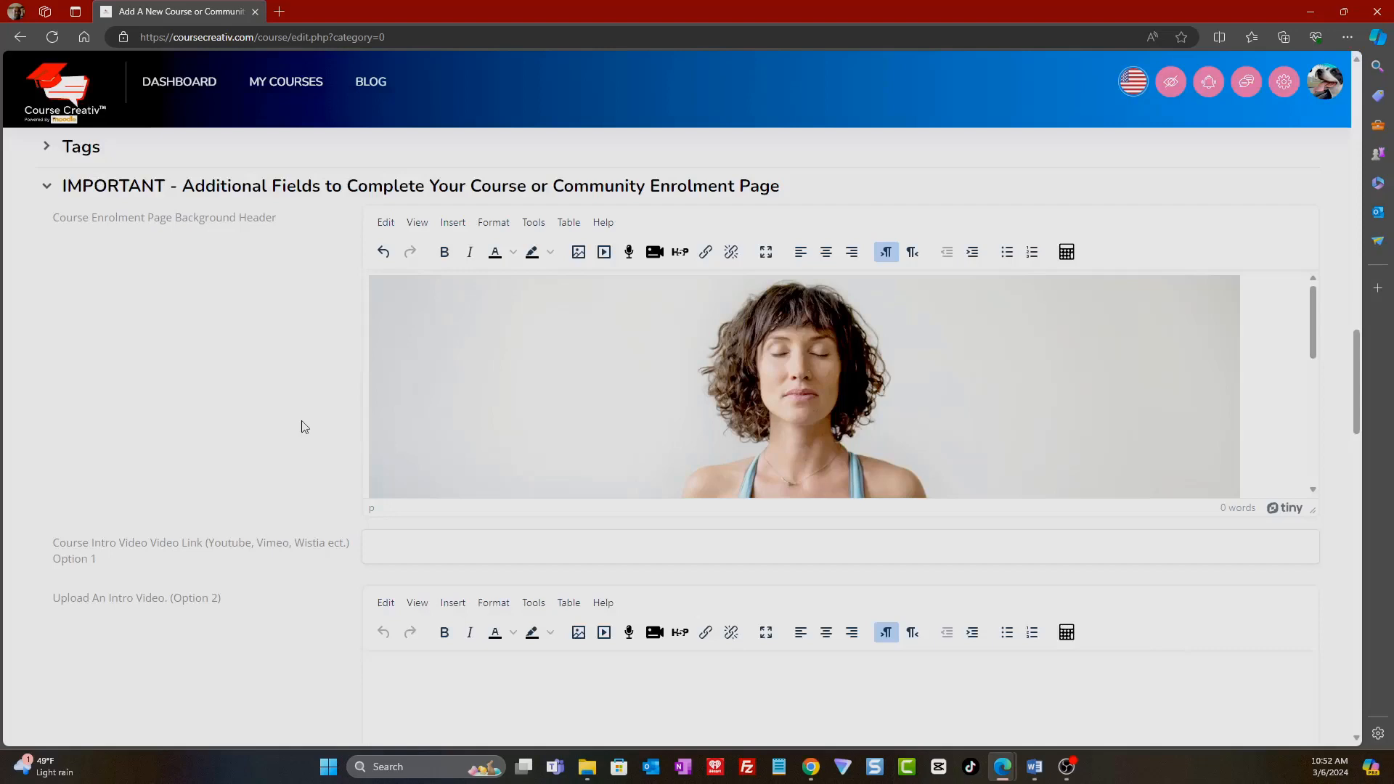
{"action": "scroll", "coordinate": [304, 427], "scroll_direction": "down", "scroll_amount": 3}
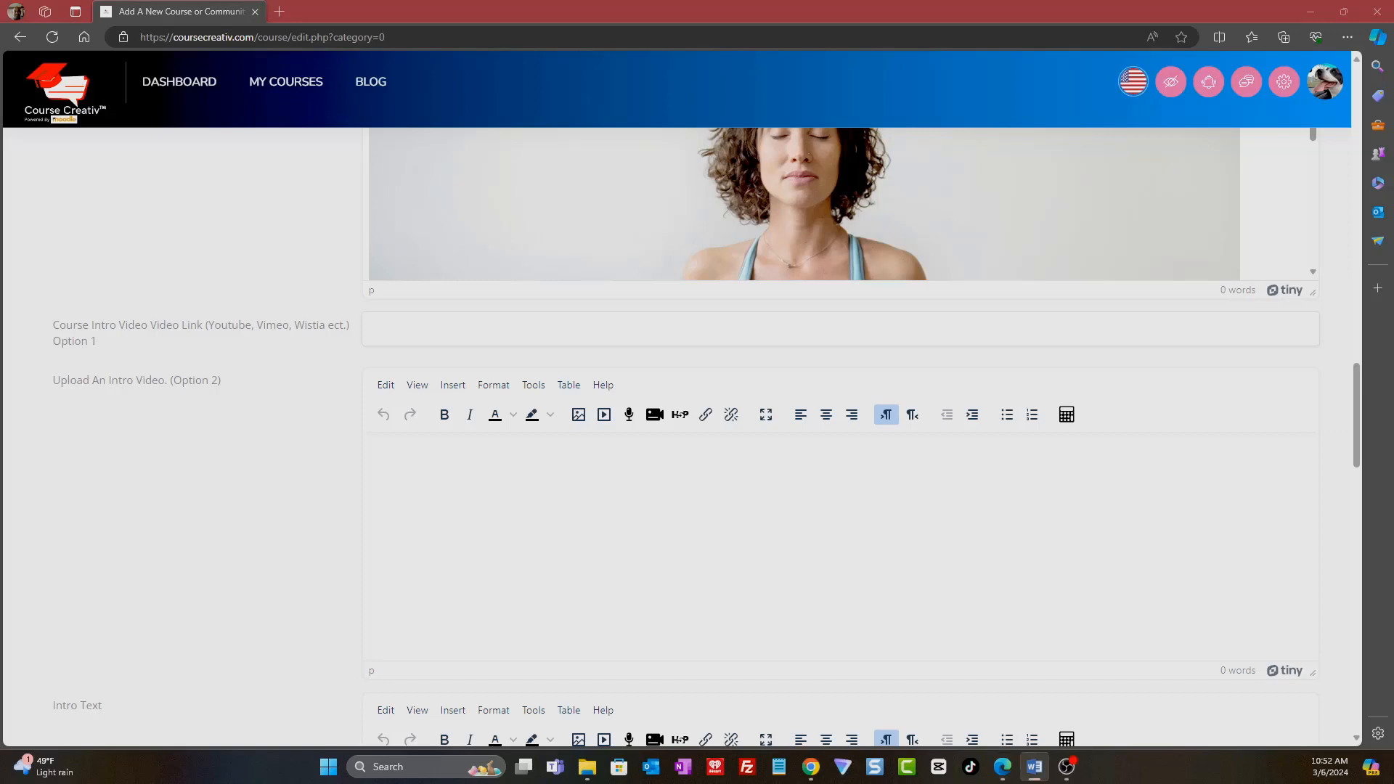
{"action": "left_click", "coordinate": [395, 330]}
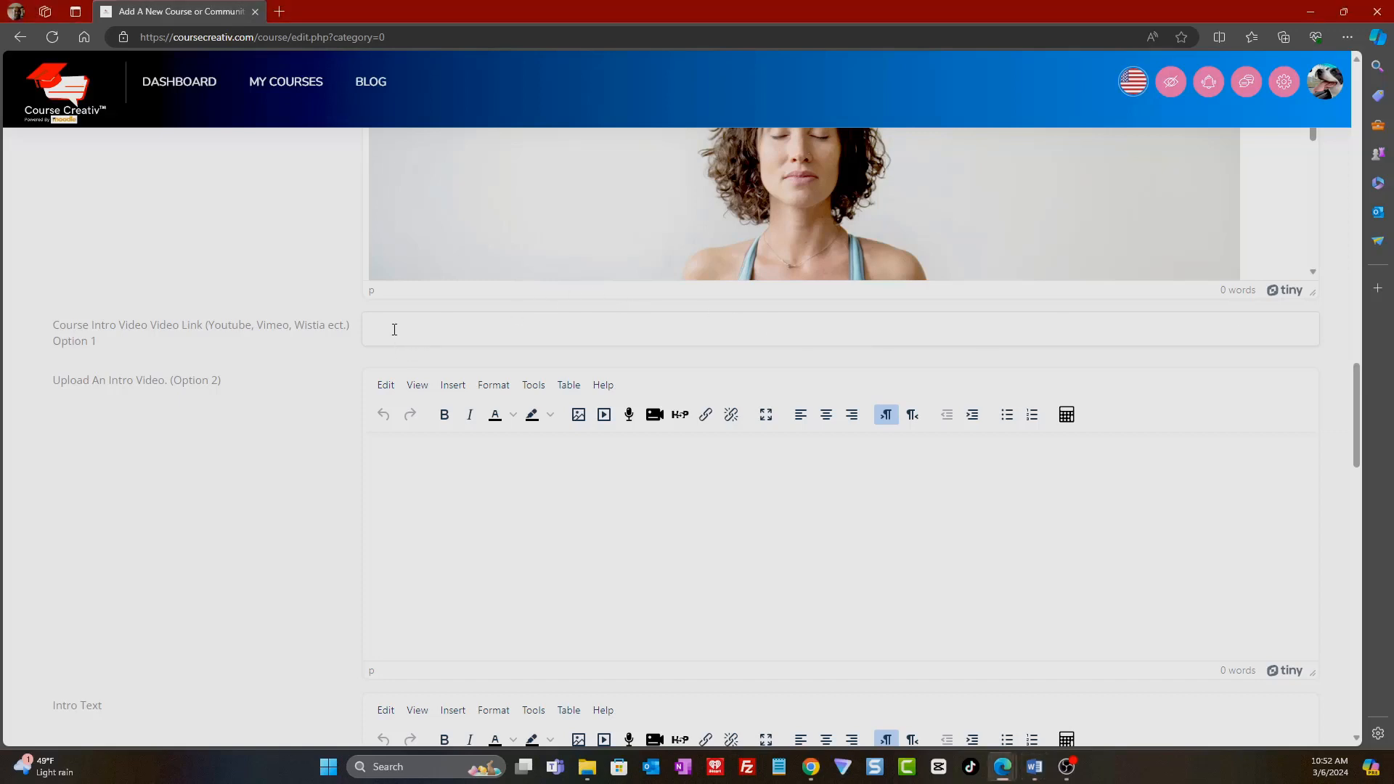
{"action": "type", "text": "https://www.youtube.com/watch?v=7nmQYCj-ZXs"}
{"action": "scroll", "coordinate": [363, 407], "scroll_direction": "down", "scroll_amount": 4}
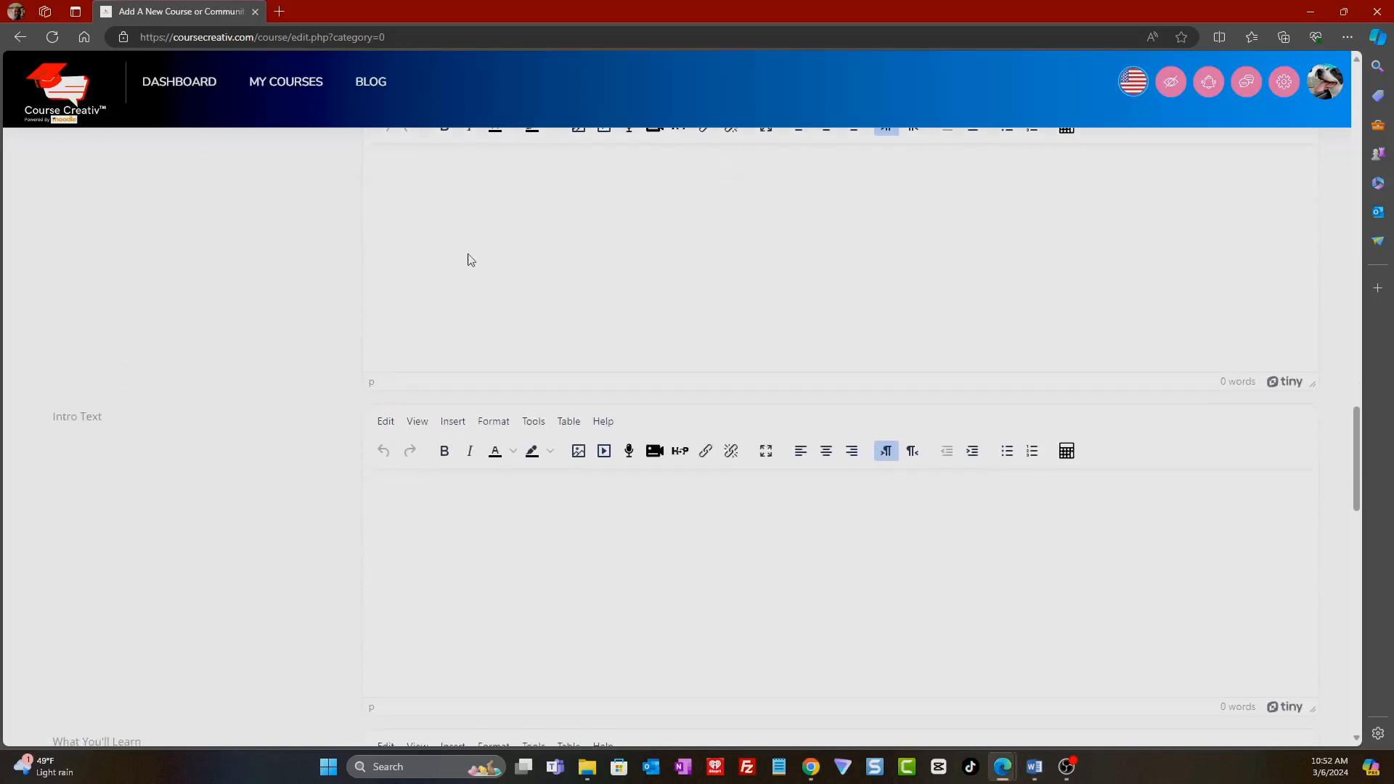
{"action": "scroll", "coordinate": [472, 262], "scroll_direction": "up", "scroll_amount": 1}
{"action": "scroll", "coordinate": [417, 312], "scroll_direction": "up", "scroll_amount": 1}
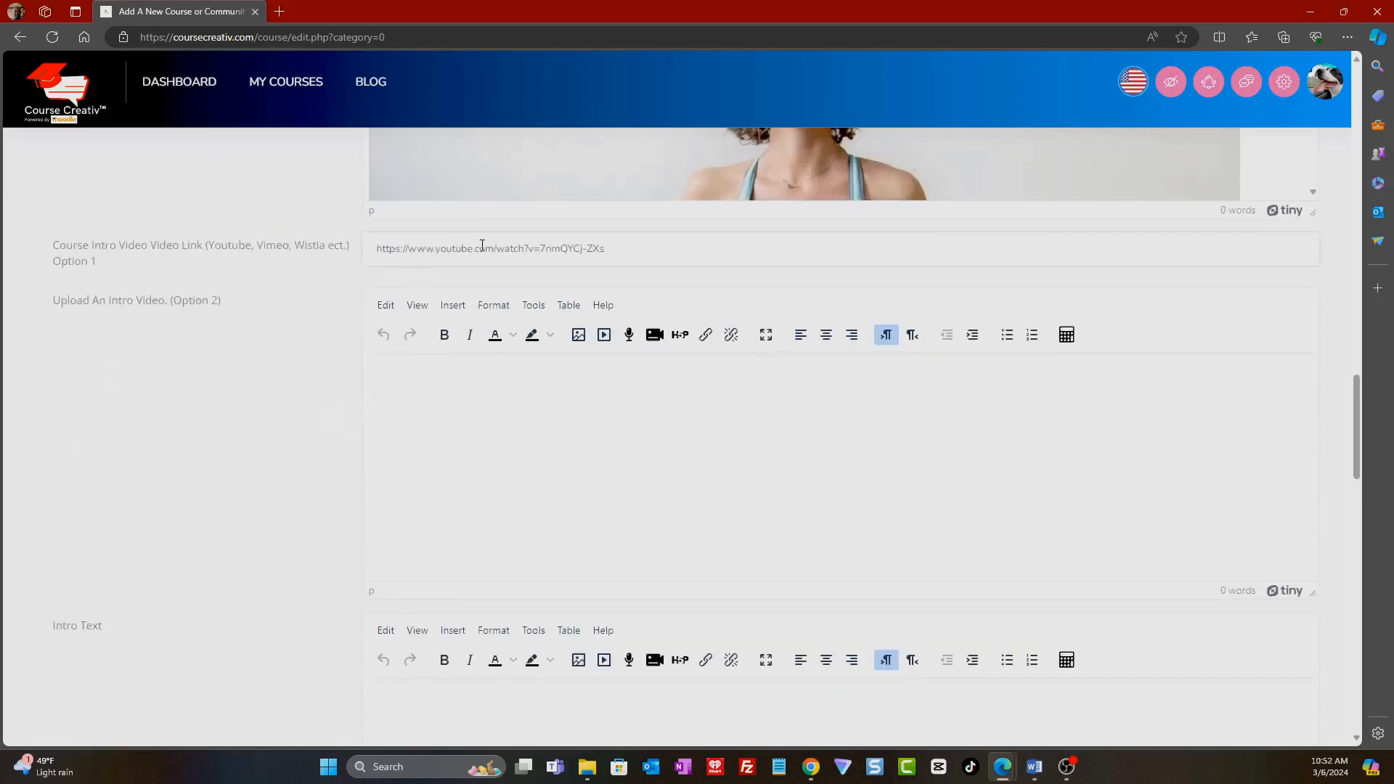
- Fill the Intro Text with the prepared Word paragraph beginning "Welcome to our Prenatal Yoga Community" and ending "engaging discussions."
{"action": "scroll", "coordinate": [342, 436], "scroll_direction": "down", "scroll_amount": 3}
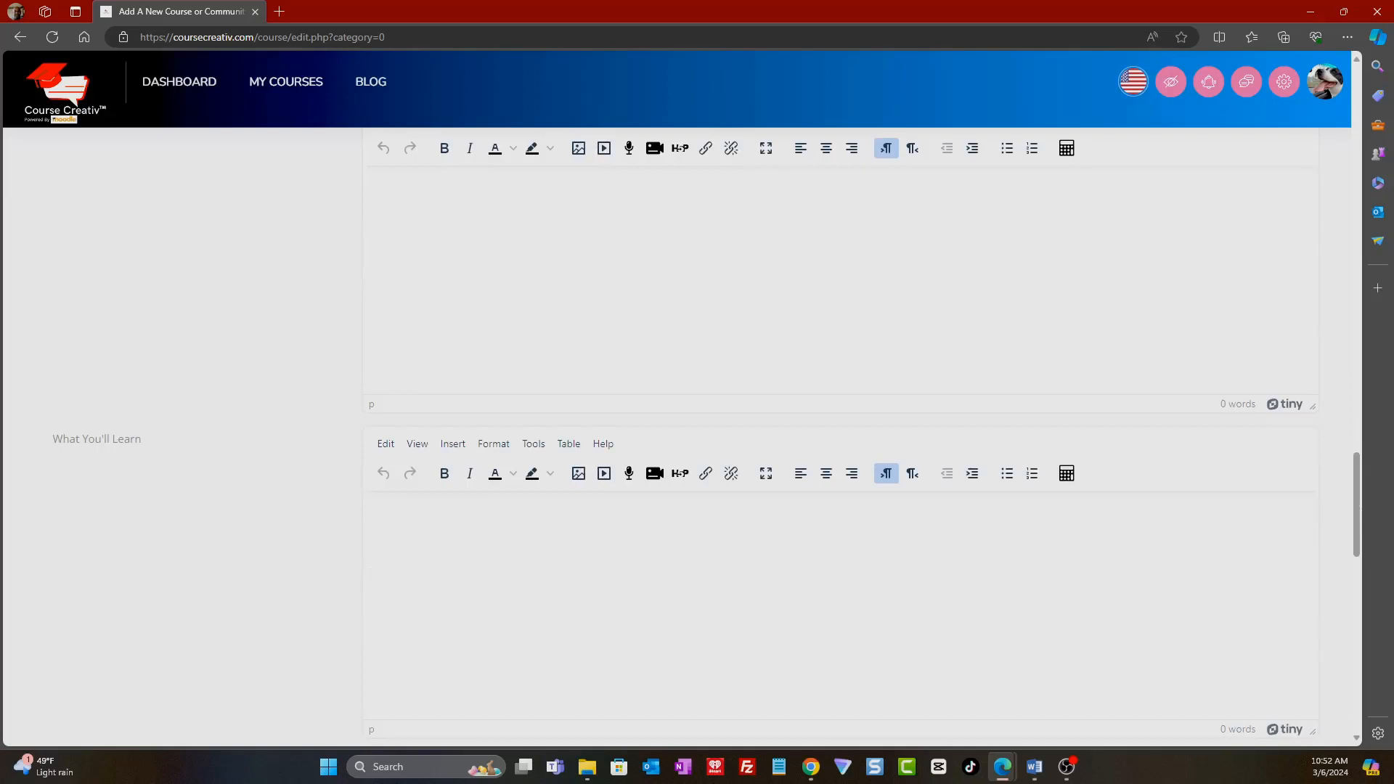
{"action": "key", "text": "alt+Tab"}
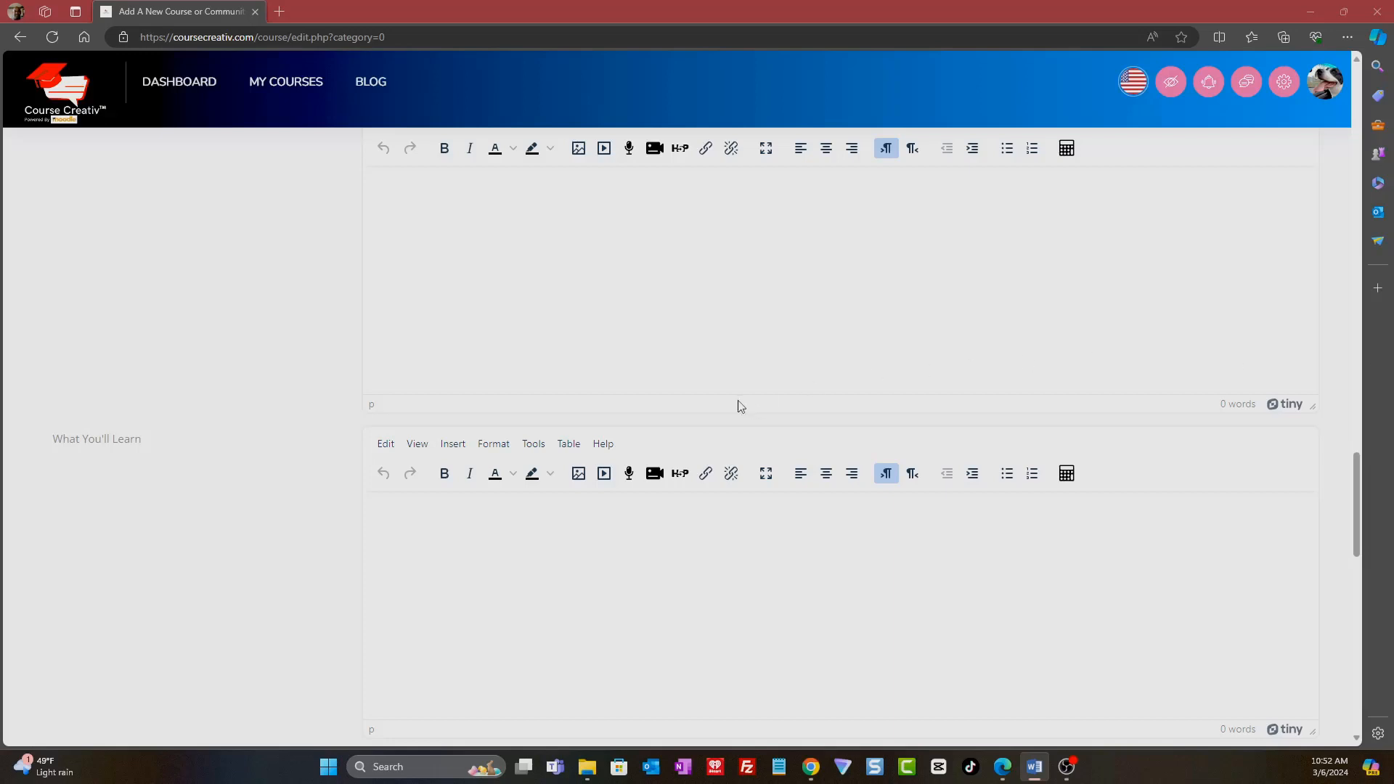
{"action": "left_click", "coordinate": [456, 211]}
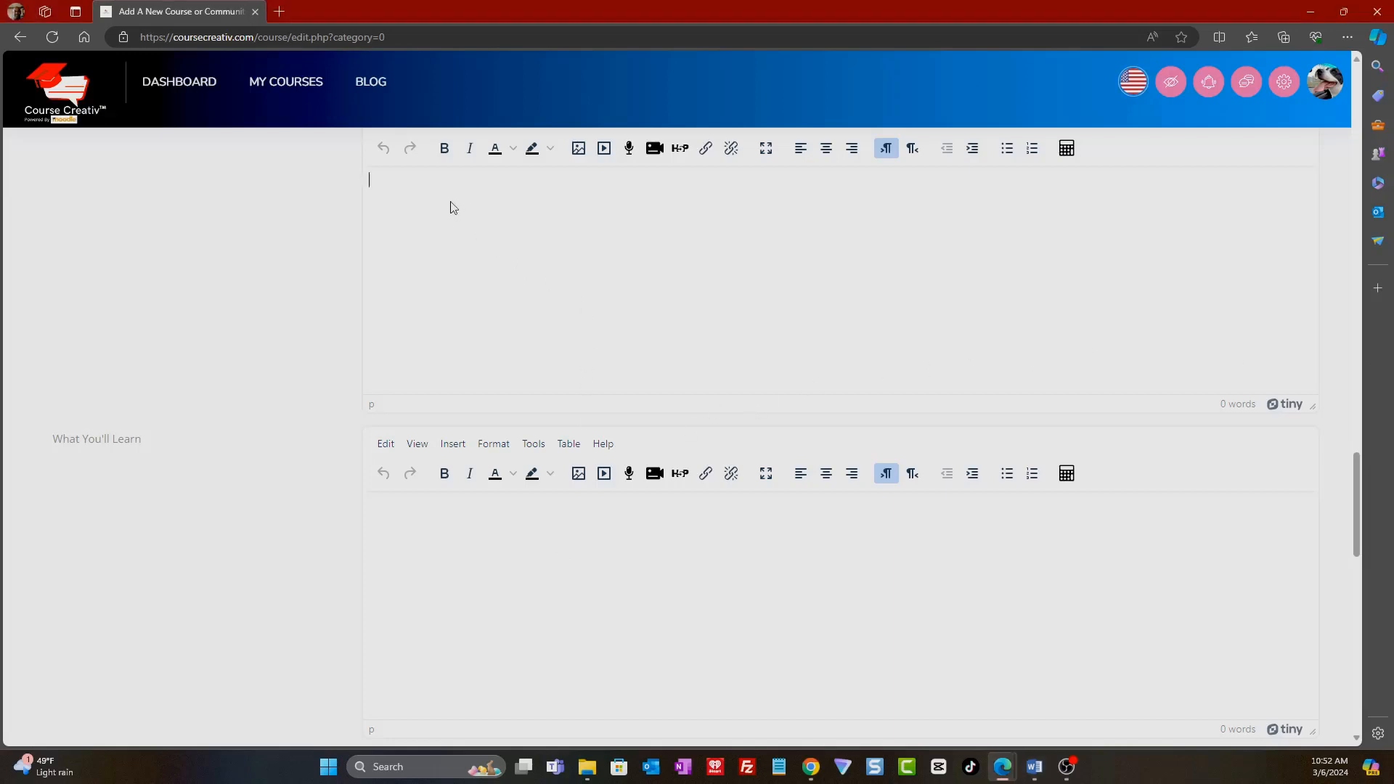
{"action": "type", "text": "Welcome to our Prenatal Yoga Community – a space crafted for expectant mothers seeking a holistic approach to pregnancy care! Our community is an extension of the Prenatal Yoga for Yoga Therapy course, providing a supportive platform for open dialogue, shared experiences, and engaging discussions."}
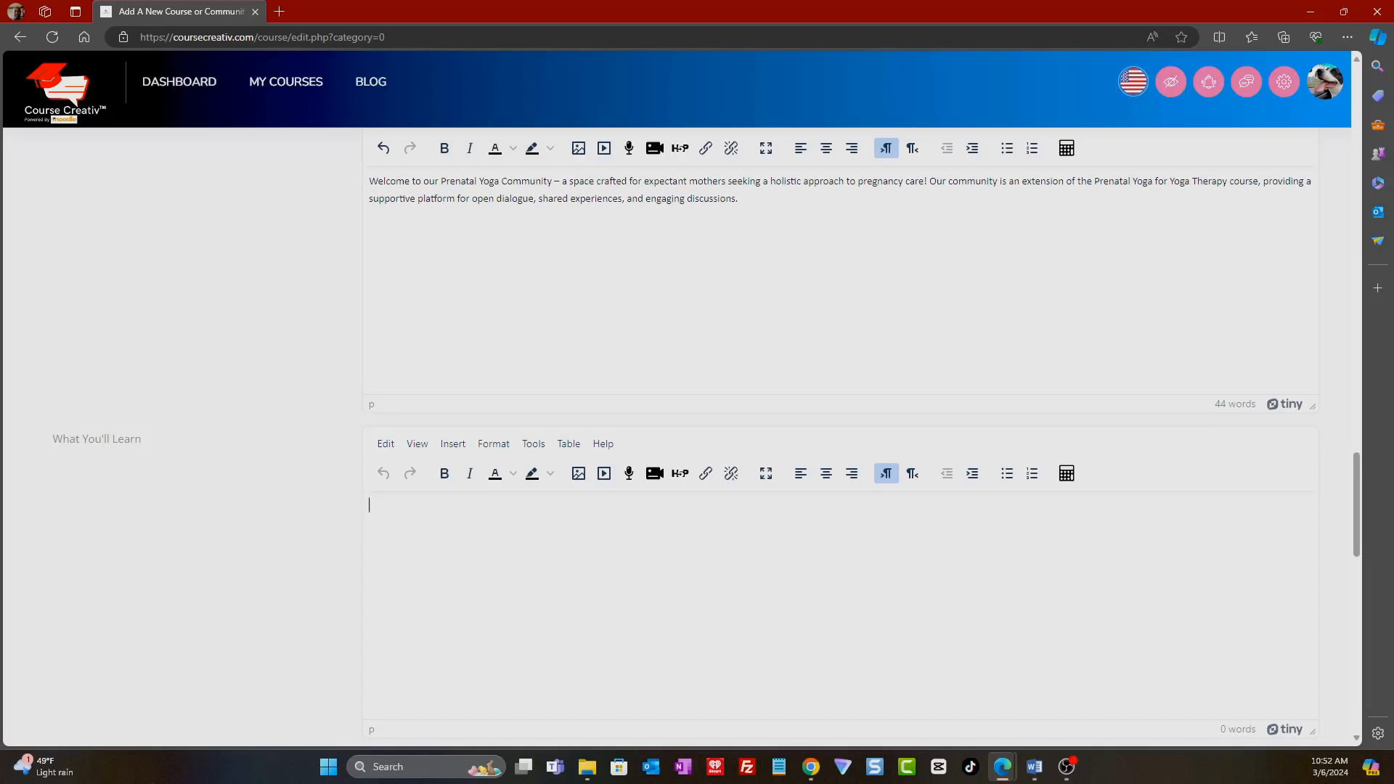
- Paste the prepared Word text on Holistic Support, Connection and Empowerment, with its closing invitation to join, into What You'll Learn
{"action": "key", "text": "alt+Tab"}
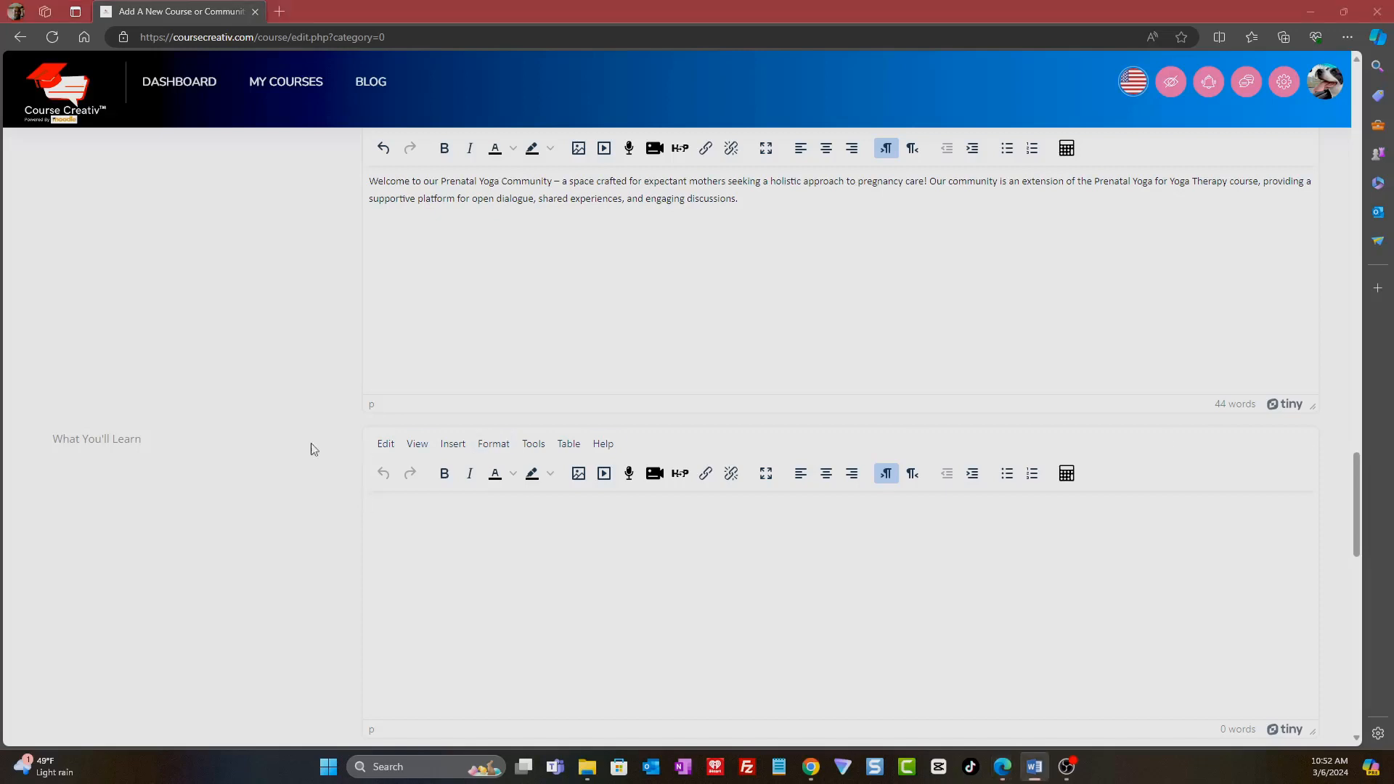
{"action": "scroll", "coordinate": [206, 498], "scroll_direction": "down", "scroll_amount": 10}
{"action": "scroll", "coordinate": [211, 498], "scroll_direction": "up", "scroll_amount": 2}
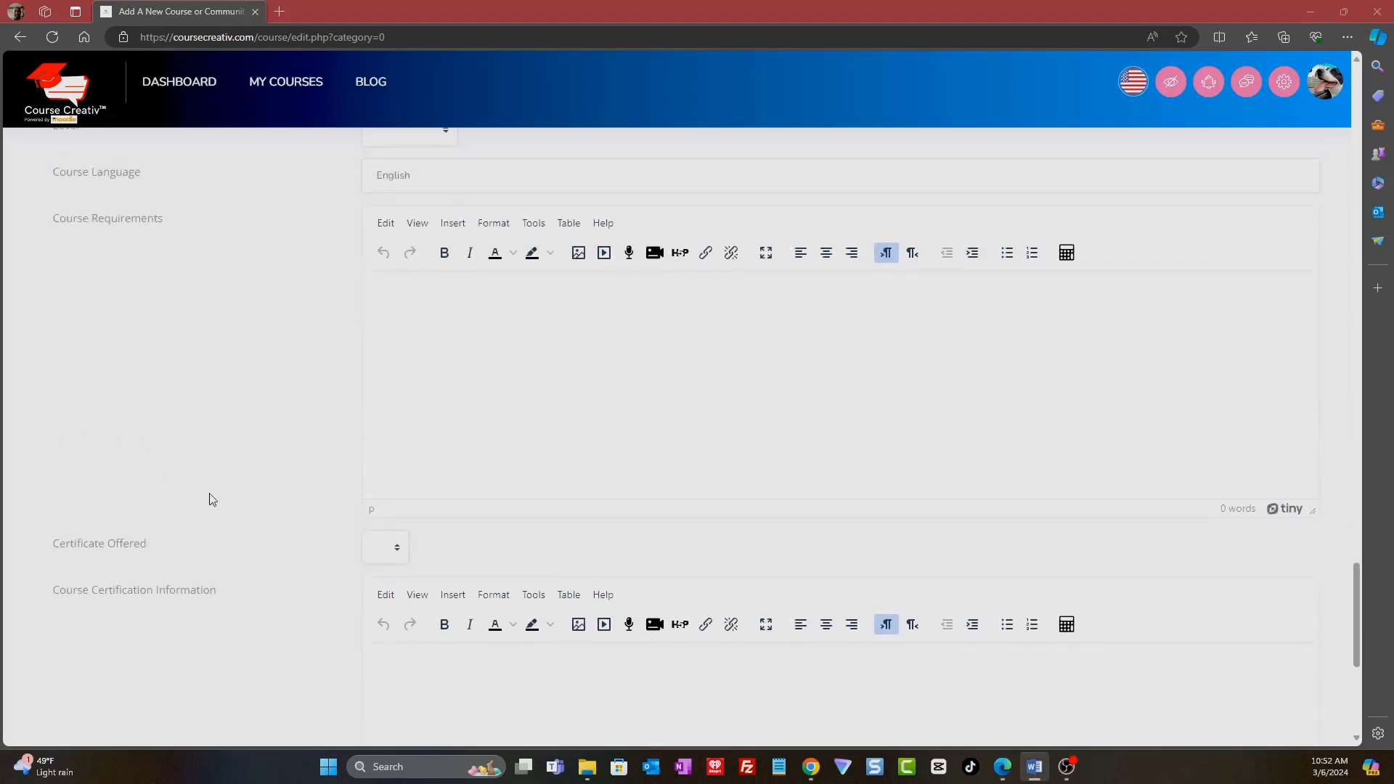
{"action": "scroll", "coordinate": [212, 498], "scroll_direction": "down", "scroll_amount": 6}
{"action": "scroll", "coordinate": [221, 501], "scroll_direction": "up", "scroll_amount": 8}
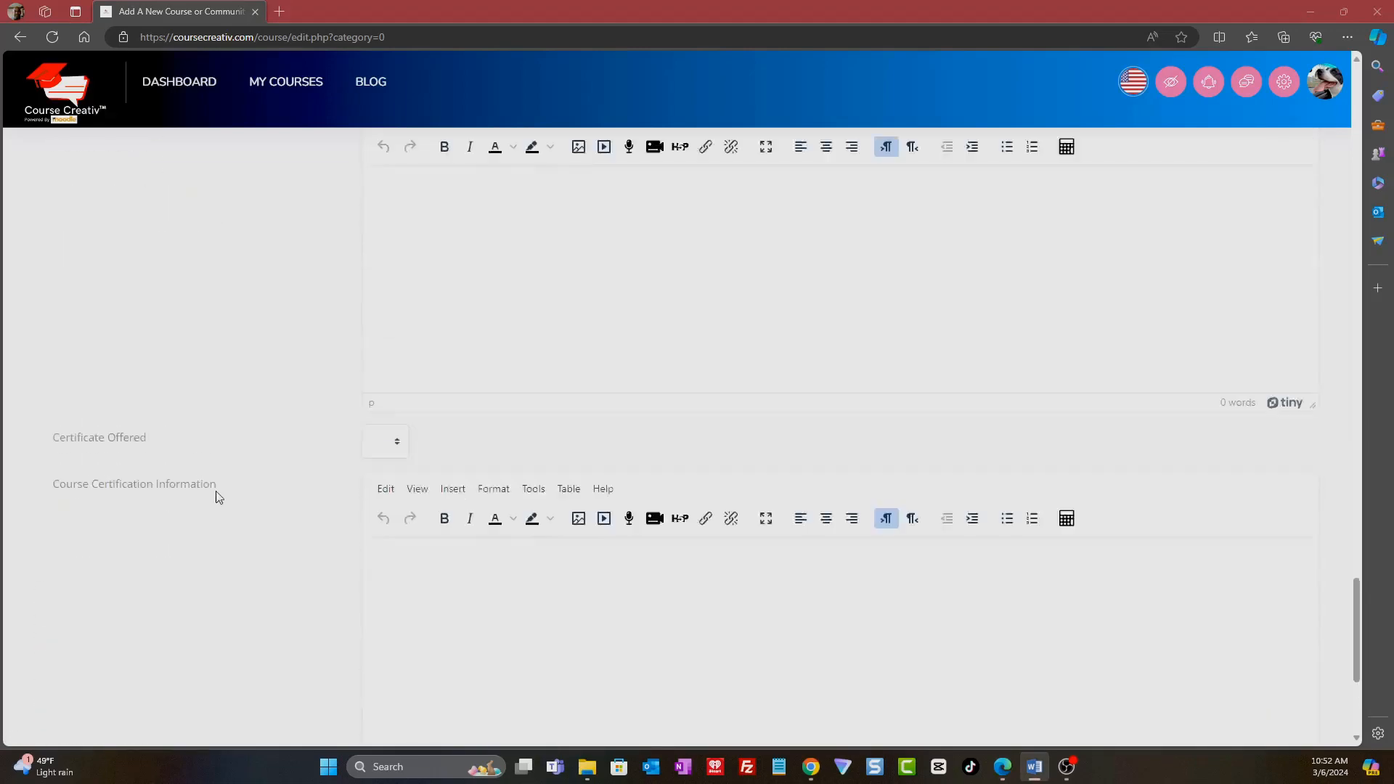
{"action": "scroll", "coordinate": [221, 496], "scroll_direction": "up", "scroll_amount": 4}
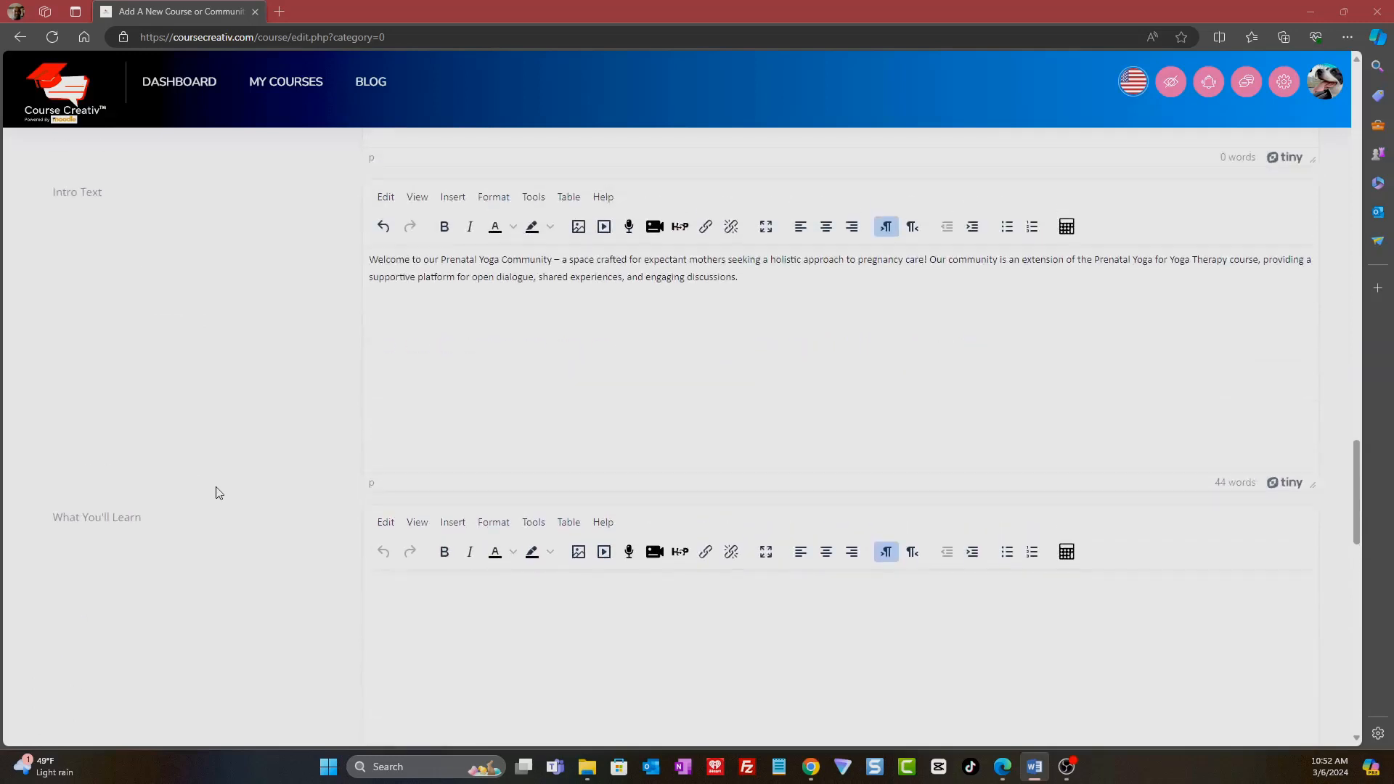
{"action": "scroll", "coordinate": [216, 491], "scroll_direction": "down", "scroll_amount": 3}
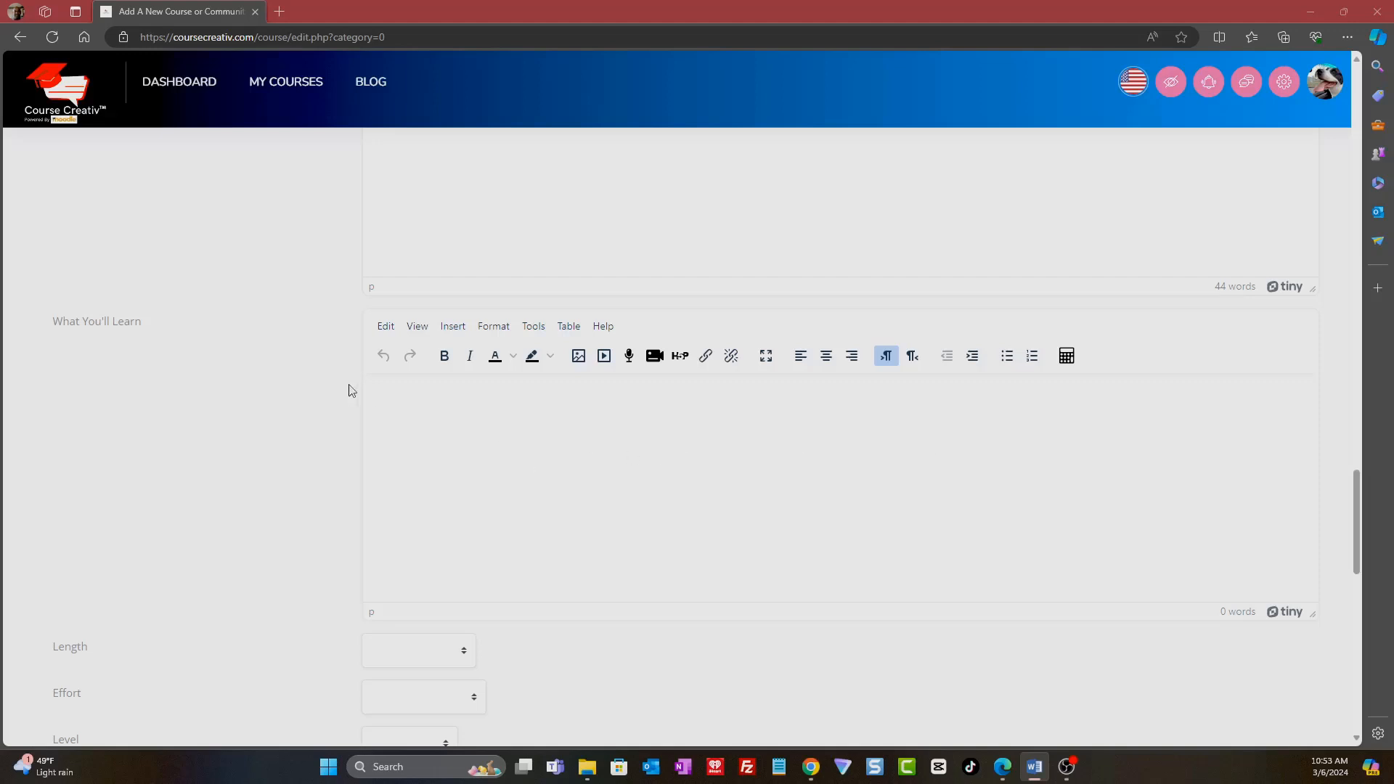
{"action": "left_click", "coordinate": [383, 387]}
{"action": "right_click", "coordinate": [384, 387]}
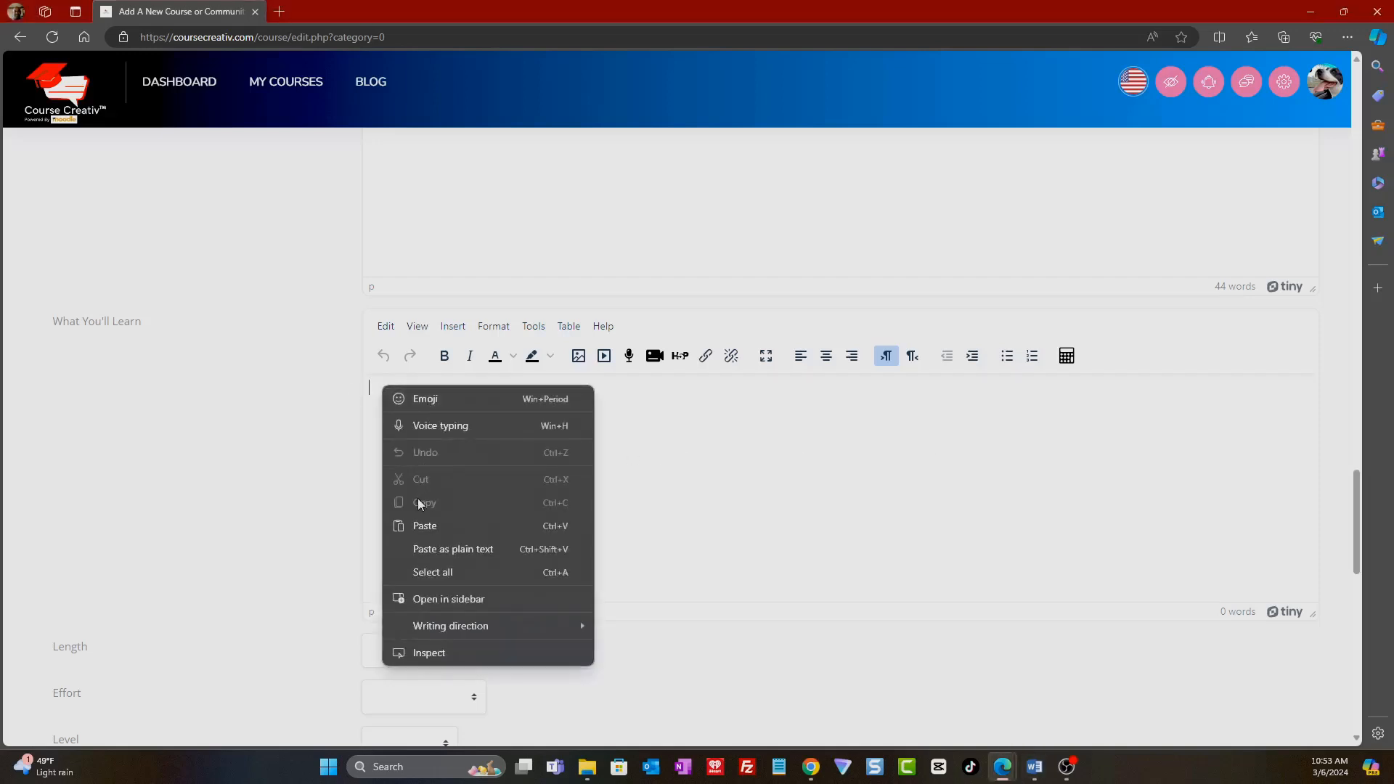
{"action": "left_click", "coordinate": [418, 523]}
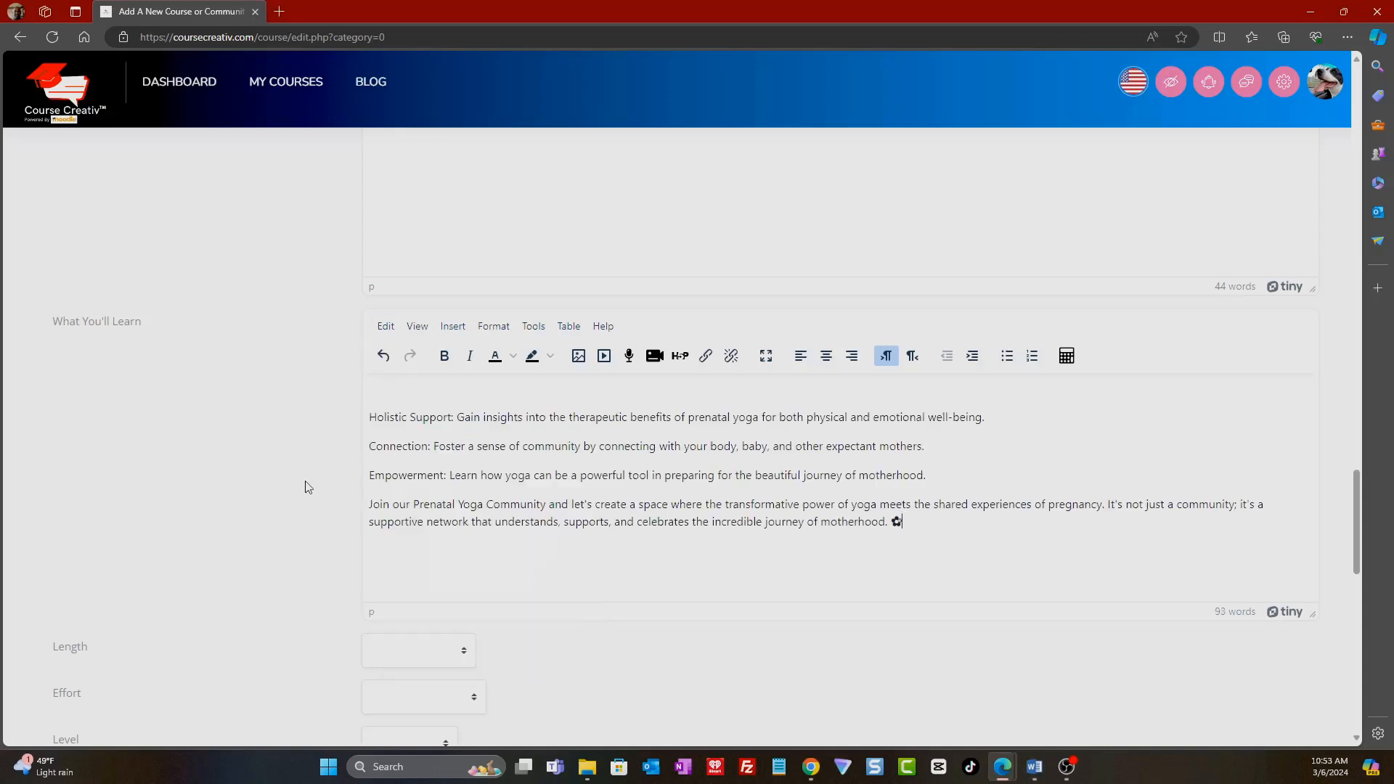
- Review the completed enrolment page fields, from the background header and intro video link to the intro and What You'll Learn texts
{"action": "scroll", "coordinate": [296, 482], "scroll_direction": "down", "scroll_amount": 3}
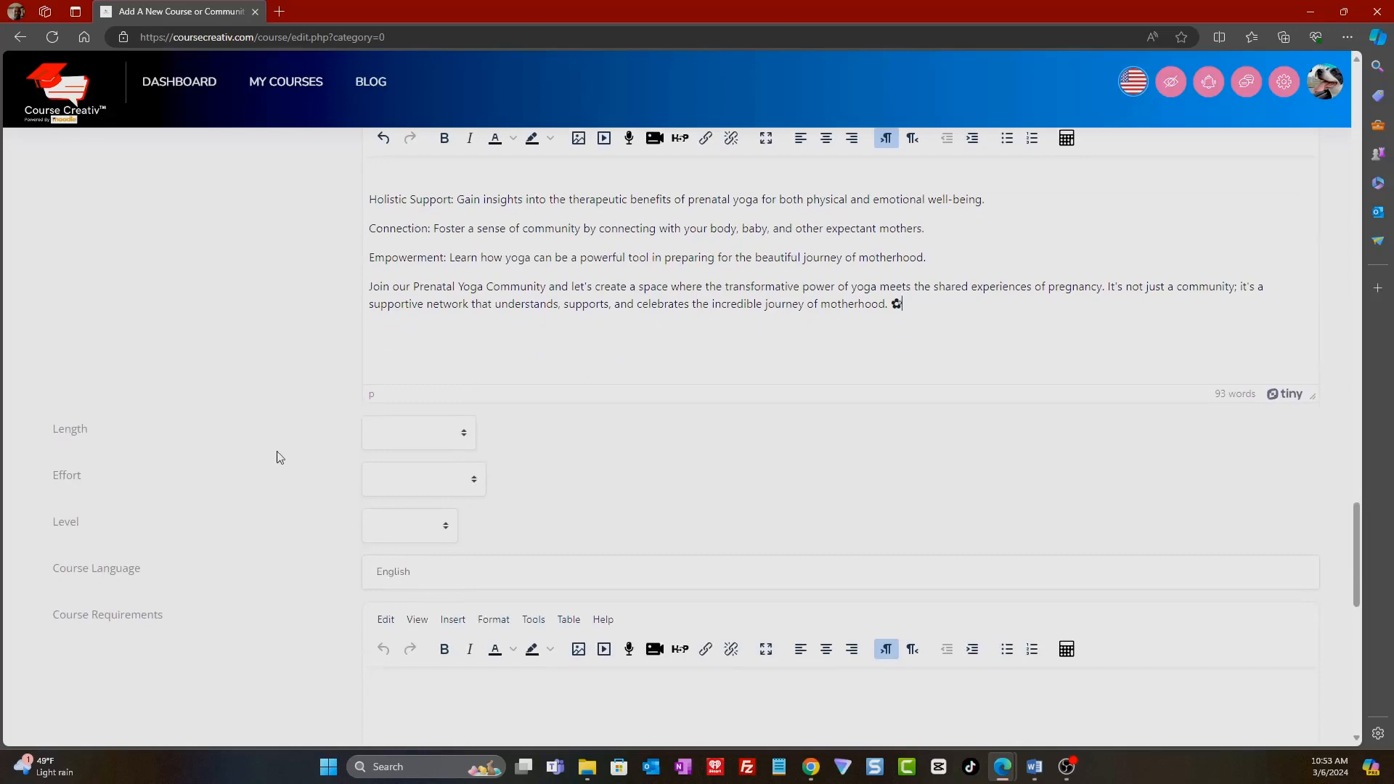
{"action": "scroll", "coordinate": [329, 387], "scroll_direction": "up", "scroll_amount": 5}
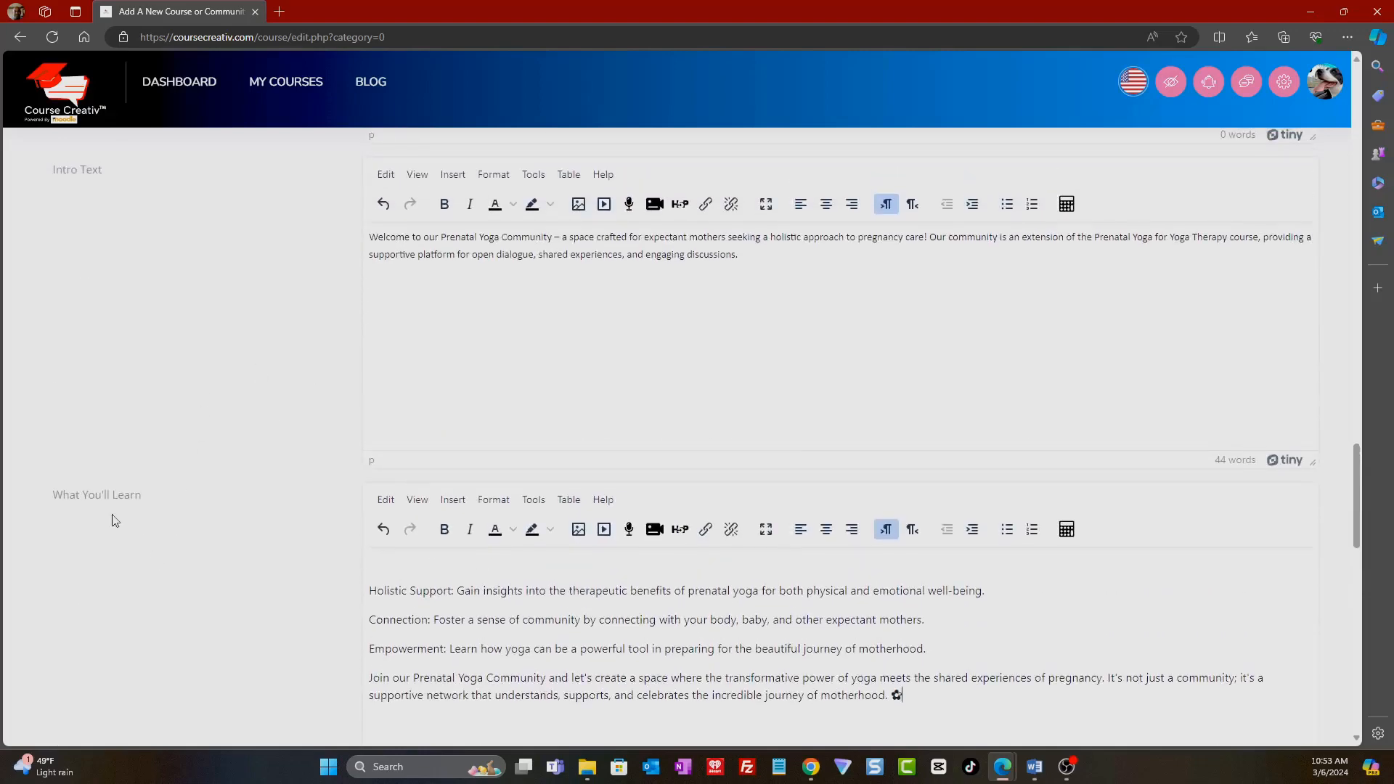
{"action": "scroll", "coordinate": [122, 490], "scroll_direction": "up", "scroll_amount": 5}
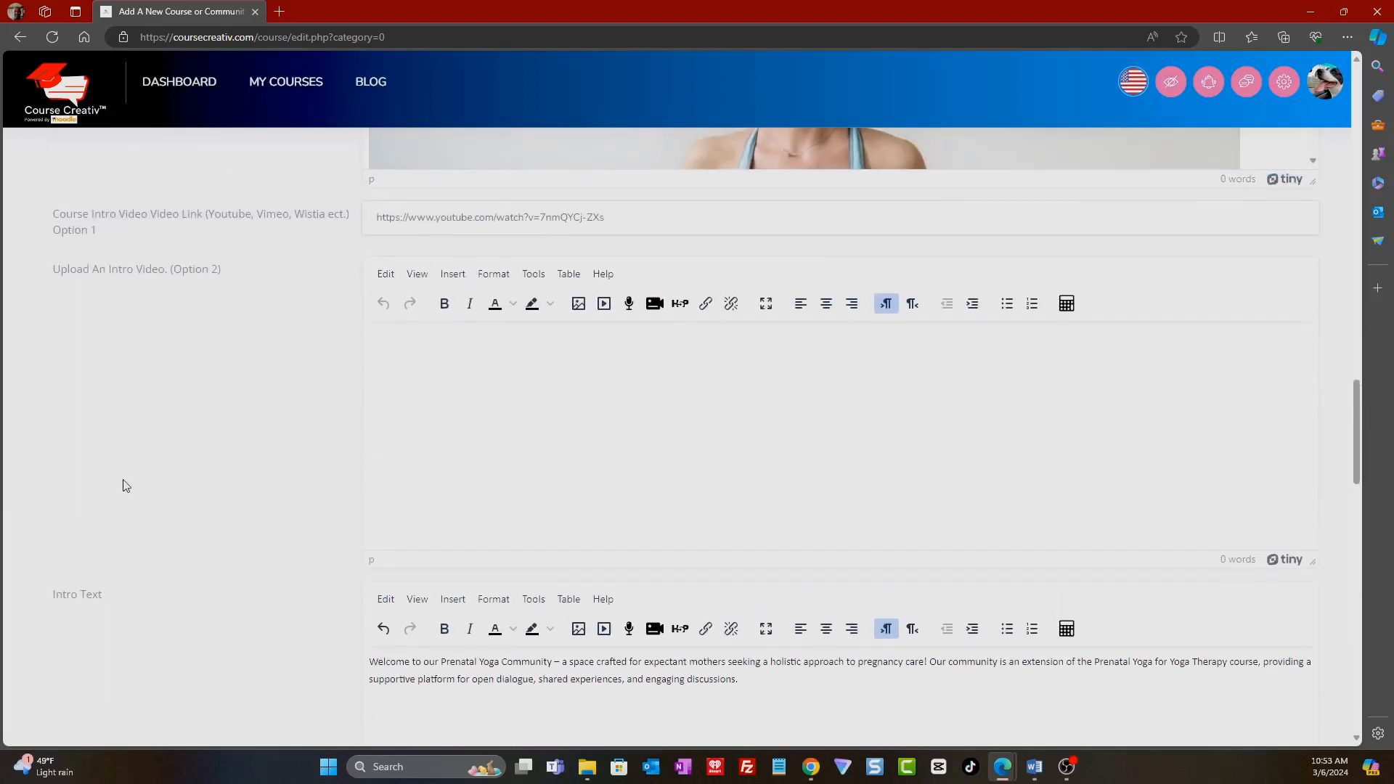
{"action": "scroll", "coordinate": [140, 529], "scroll_direction": "up", "scroll_amount": 5}
{"action": "scroll", "coordinate": [199, 451], "scroll_direction": "up", "scroll_amount": 5}
{"action": "scroll", "coordinate": [203, 465], "scroll_direction": "down", "scroll_amount": 15}
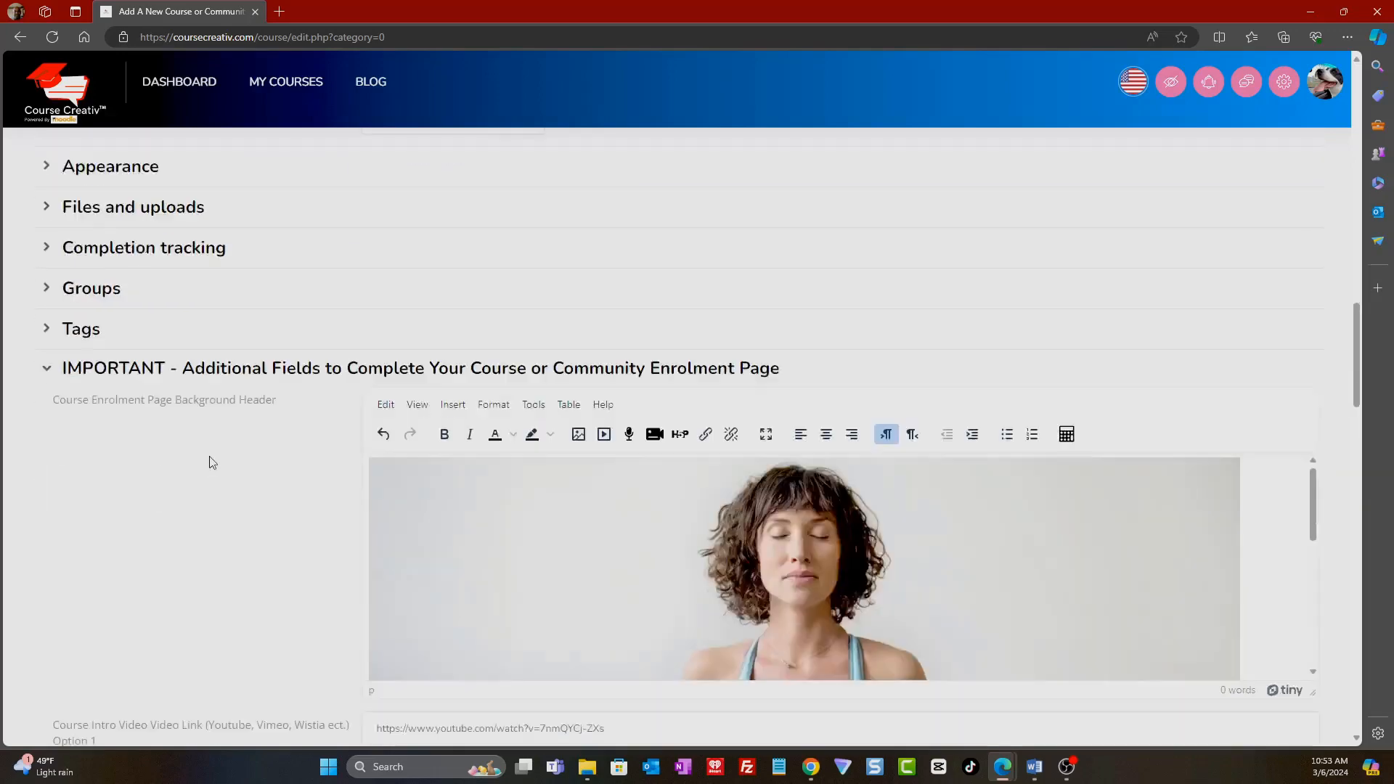
{"action": "scroll", "coordinate": [201, 476], "scroll_direction": "down", "scroll_amount": 5}
{"action": "scroll", "coordinate": [201, 477], "scroll_direction": "up", "scroll_amount": 2}
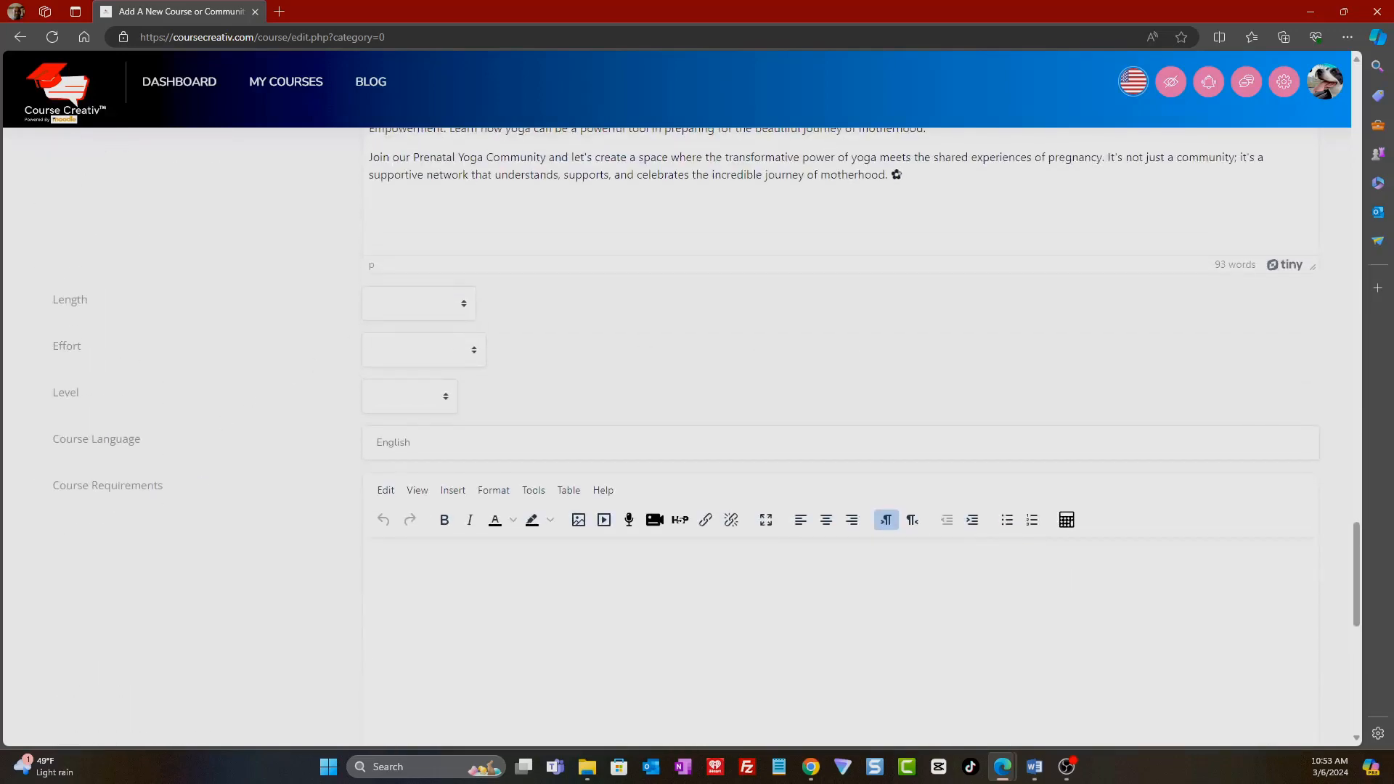
- Set the enrolment page's Length to Free Community and review the other available length options
{"action": "left_click", "coordinate": [447, 317]}
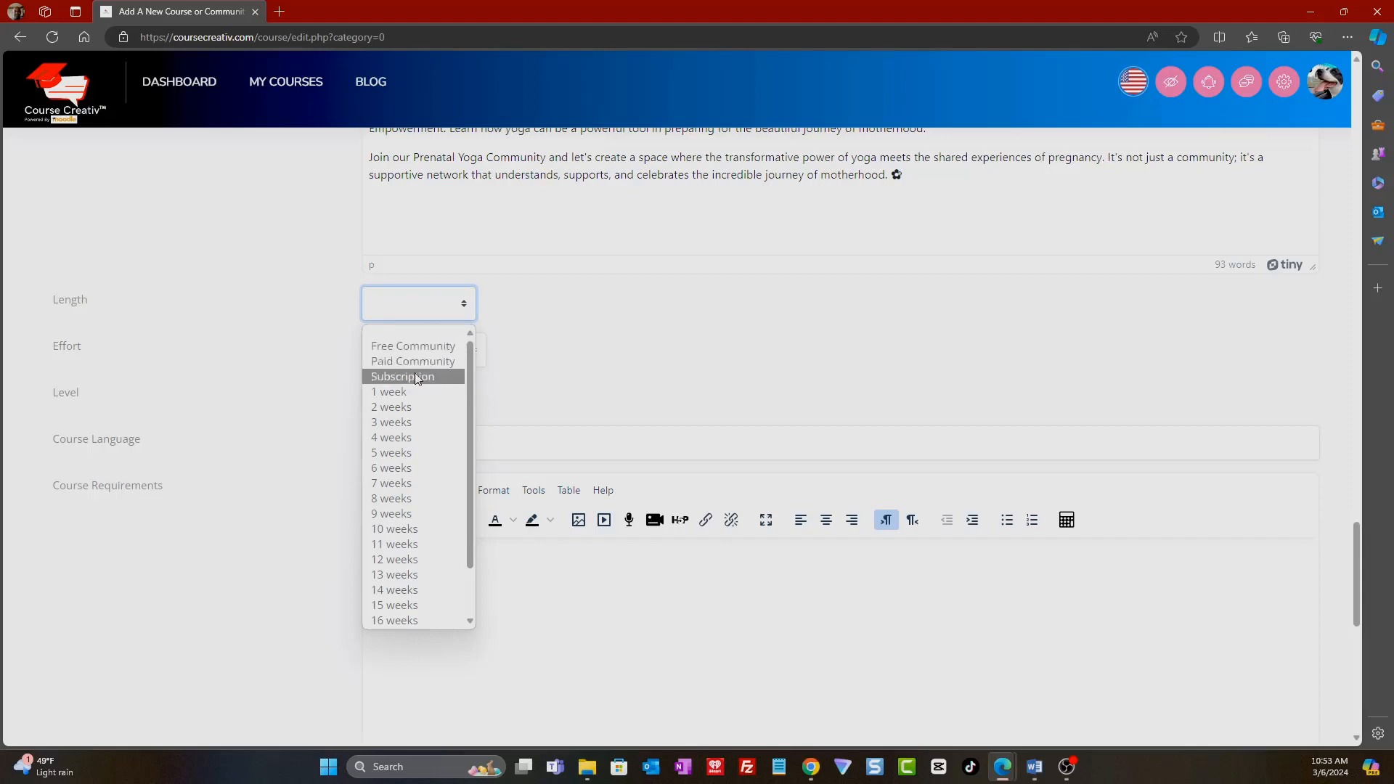
{"action": "left_click", "coordinate": [418, 347]}
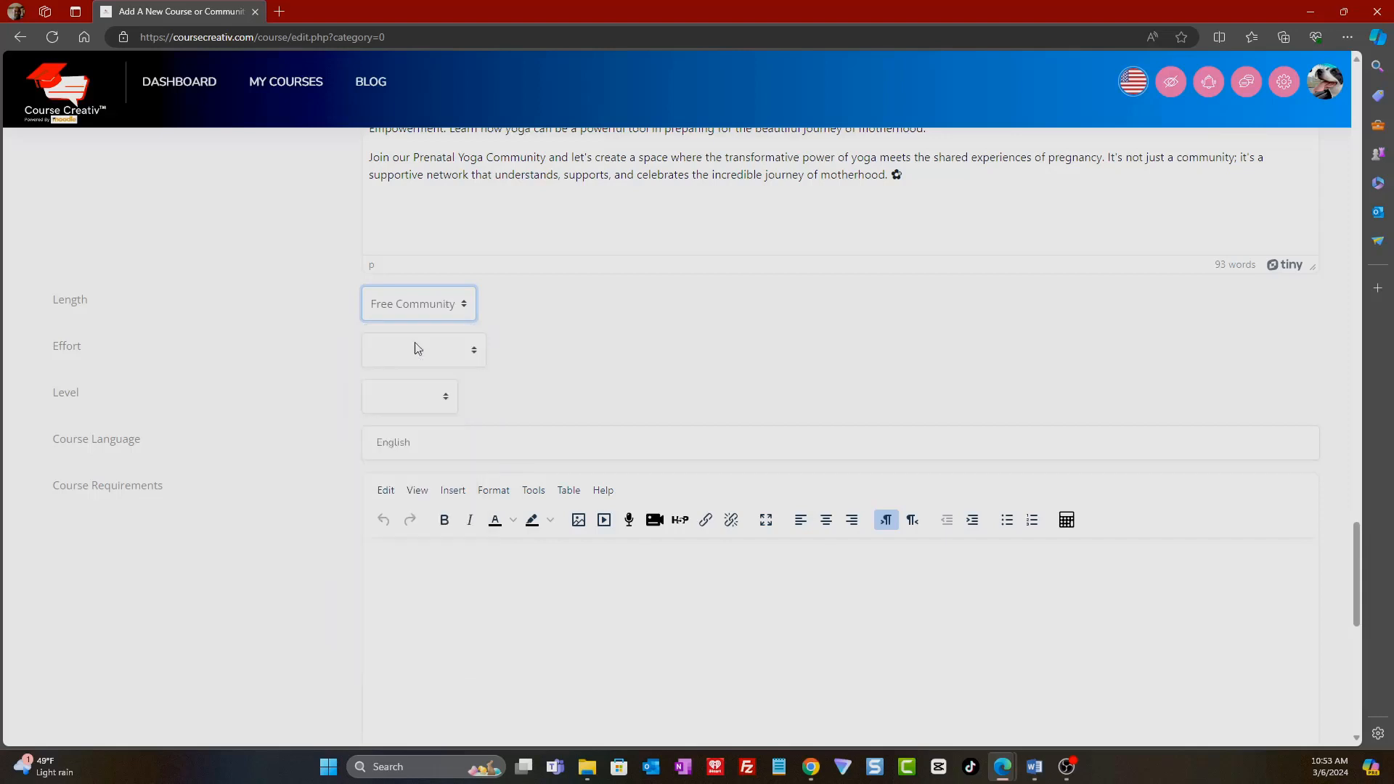
{"action": "left_click", "coordinate": [419, 363]}
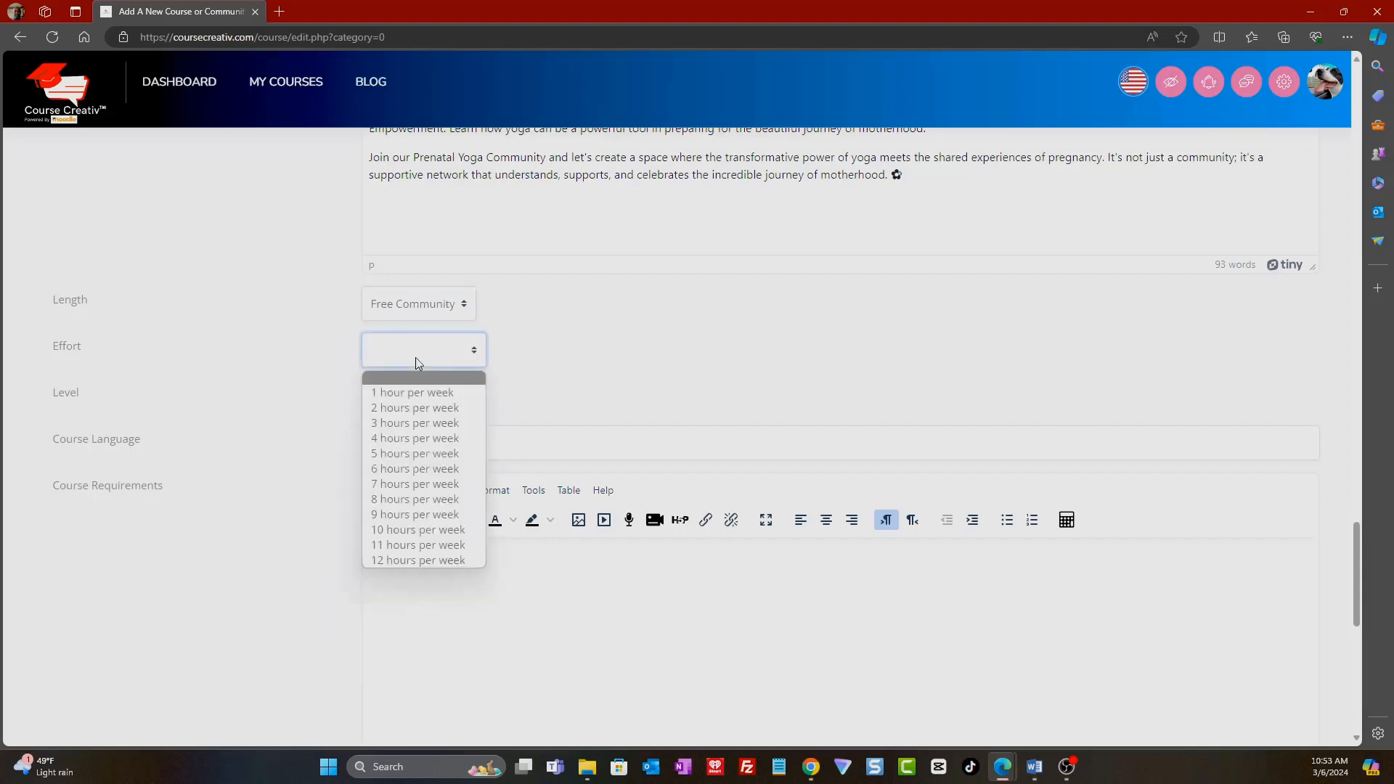
{"action": "left_click", "coordinate": [448, 306]}
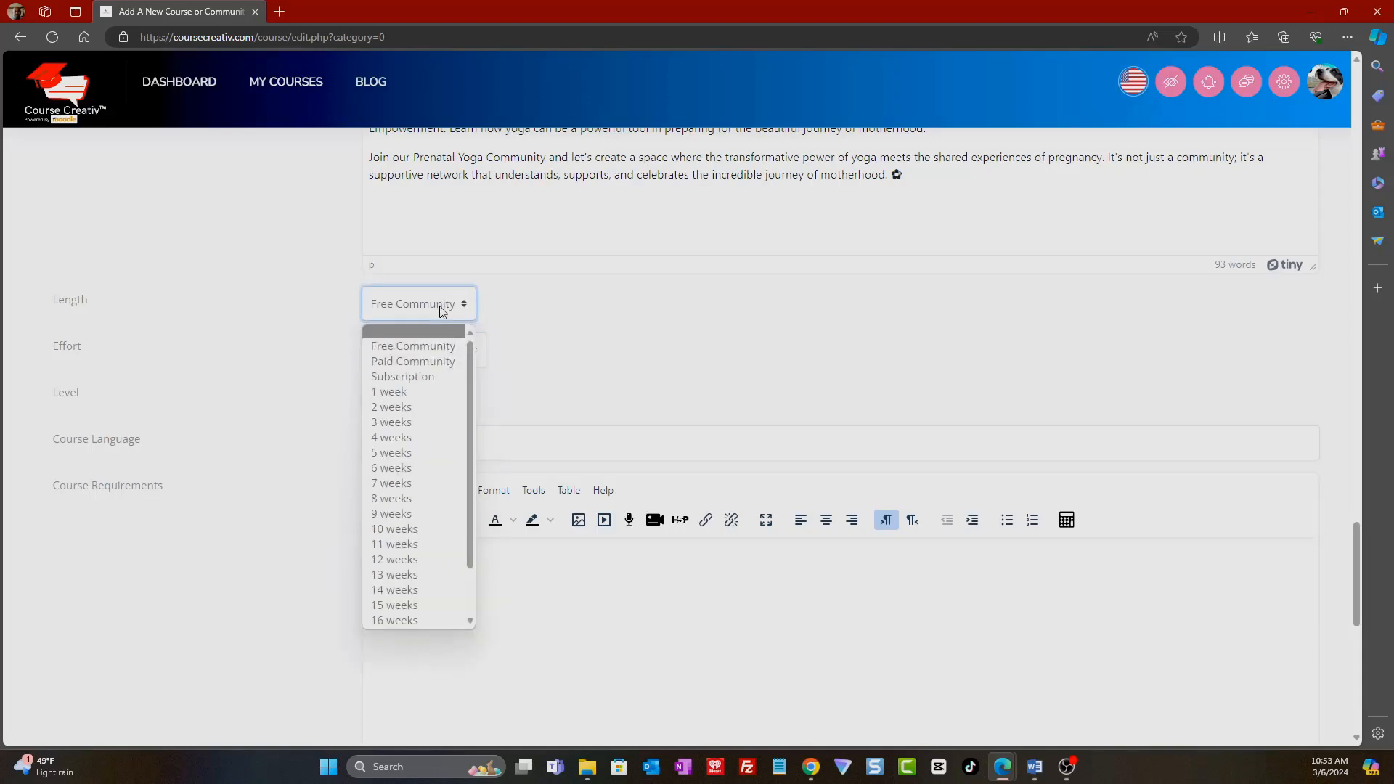
{"action": "left_click", "coordinate": [530, 297]}
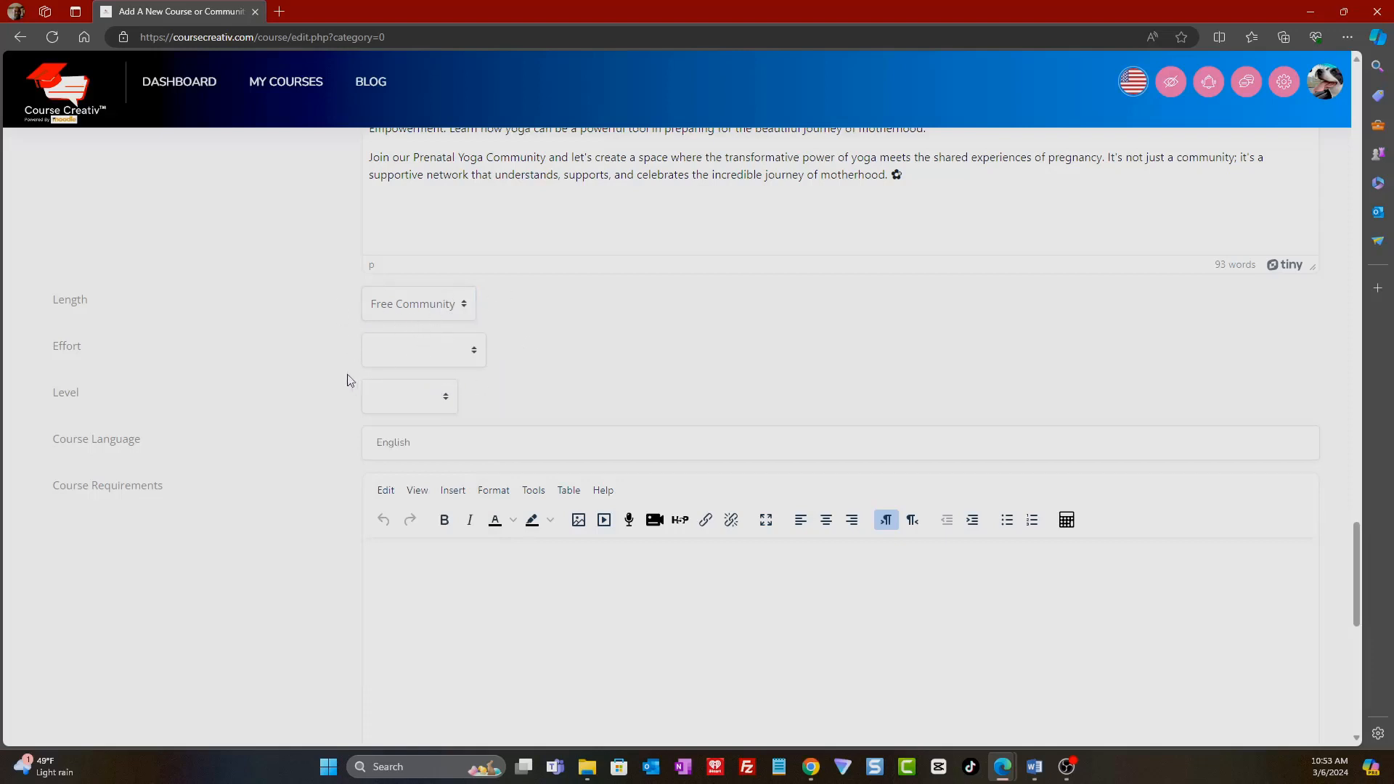
- Set the Effort to 1 hour per week and the Level to Beginner
{"action": "left_click", "coordinate": [418, 358]}
{"action": "left_click", "coordinate": [416, 390]}
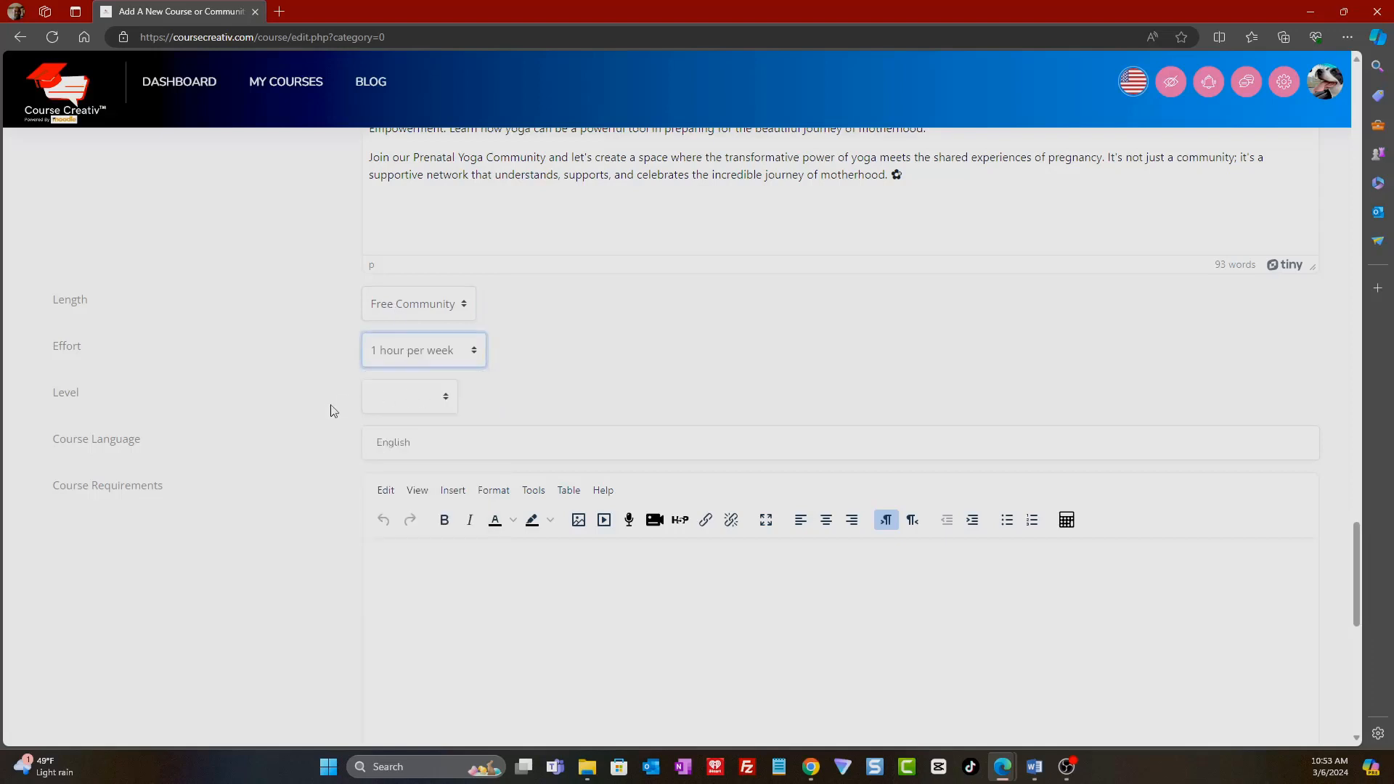
{"action": "left_click", "coordinate": [395, 407]}
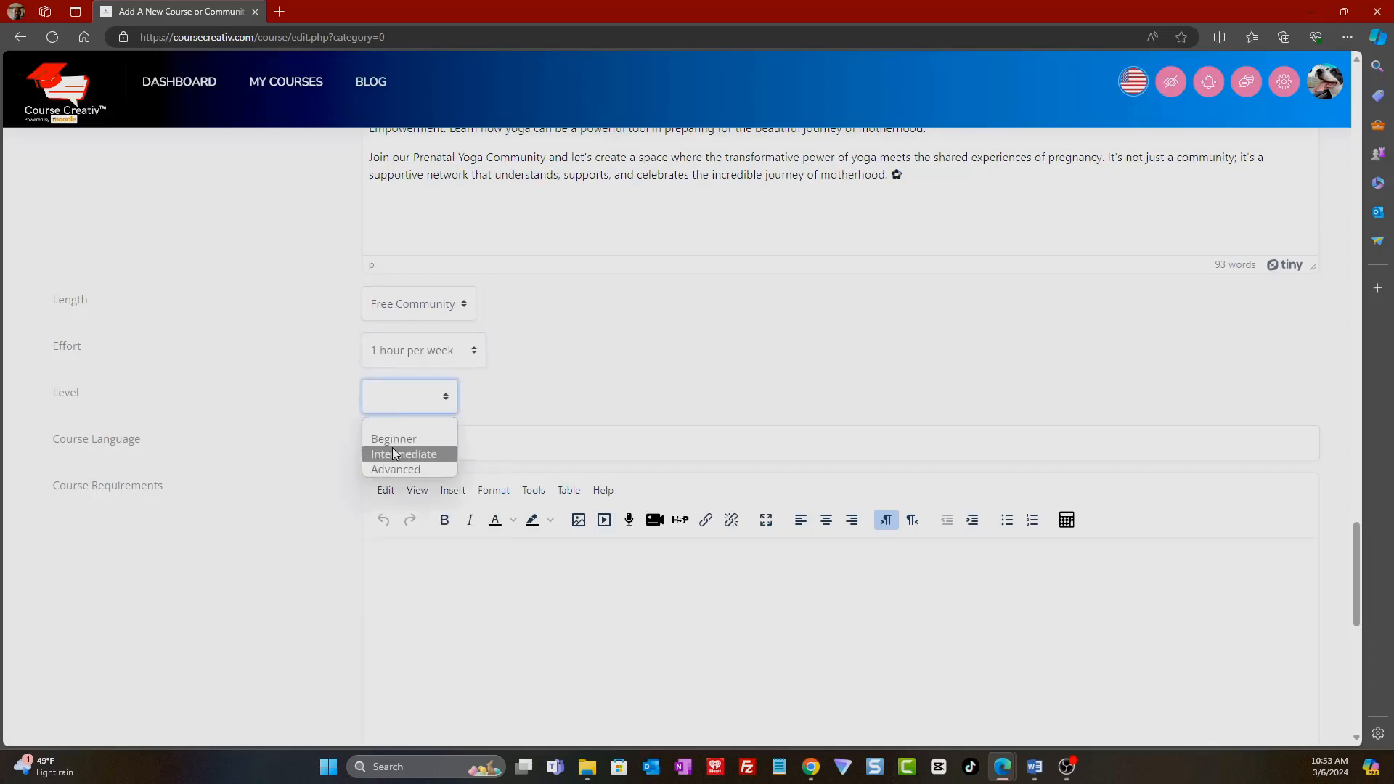
{"action": "left_click", "coordinate": [392, 438]}
- Set Certificate Offered to No, then save and display the new community
{"action": "scroll", "coordinate": [313, 487], "scroll_direction": "down", "scroll_amount": 2}
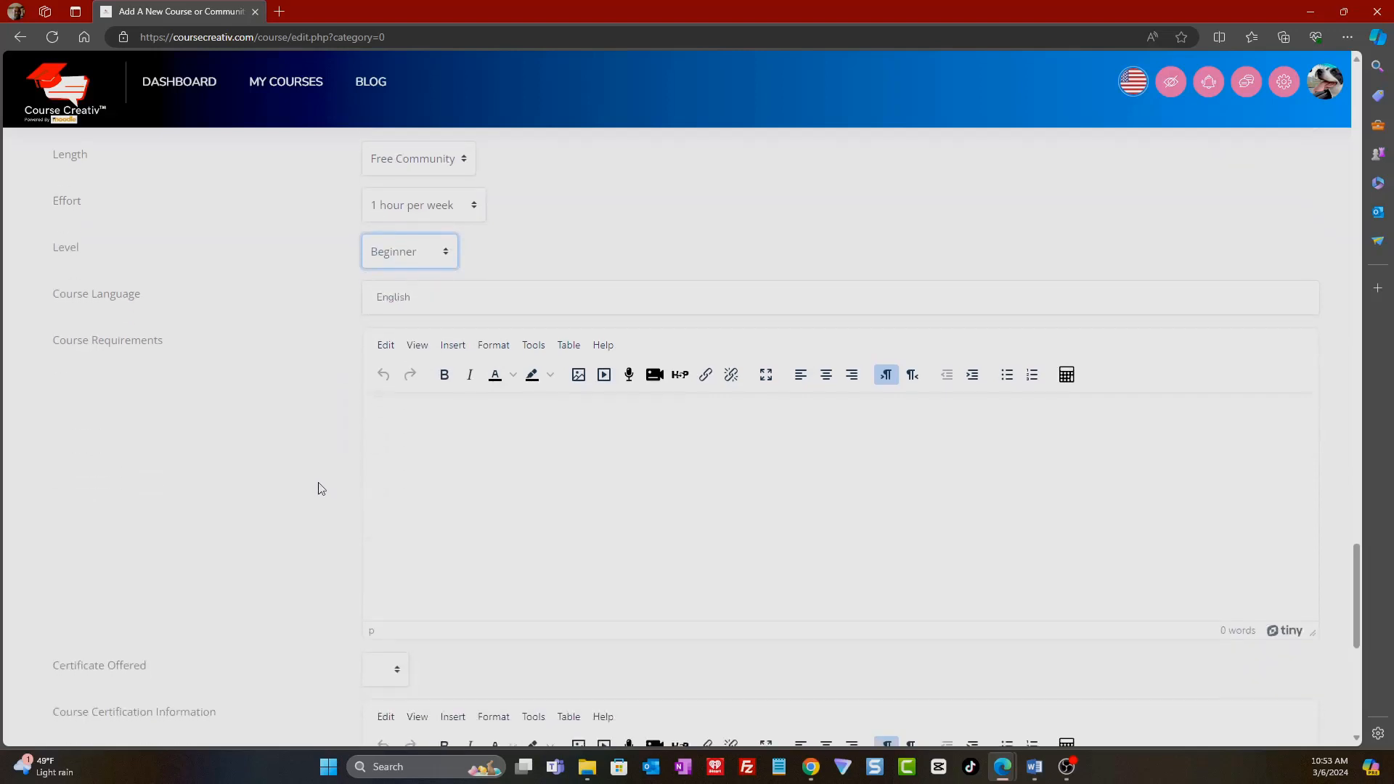
{"action": "scroll", "coordinate": [320, 488], "scroll_direction": "down", "scroll_amount": 2}
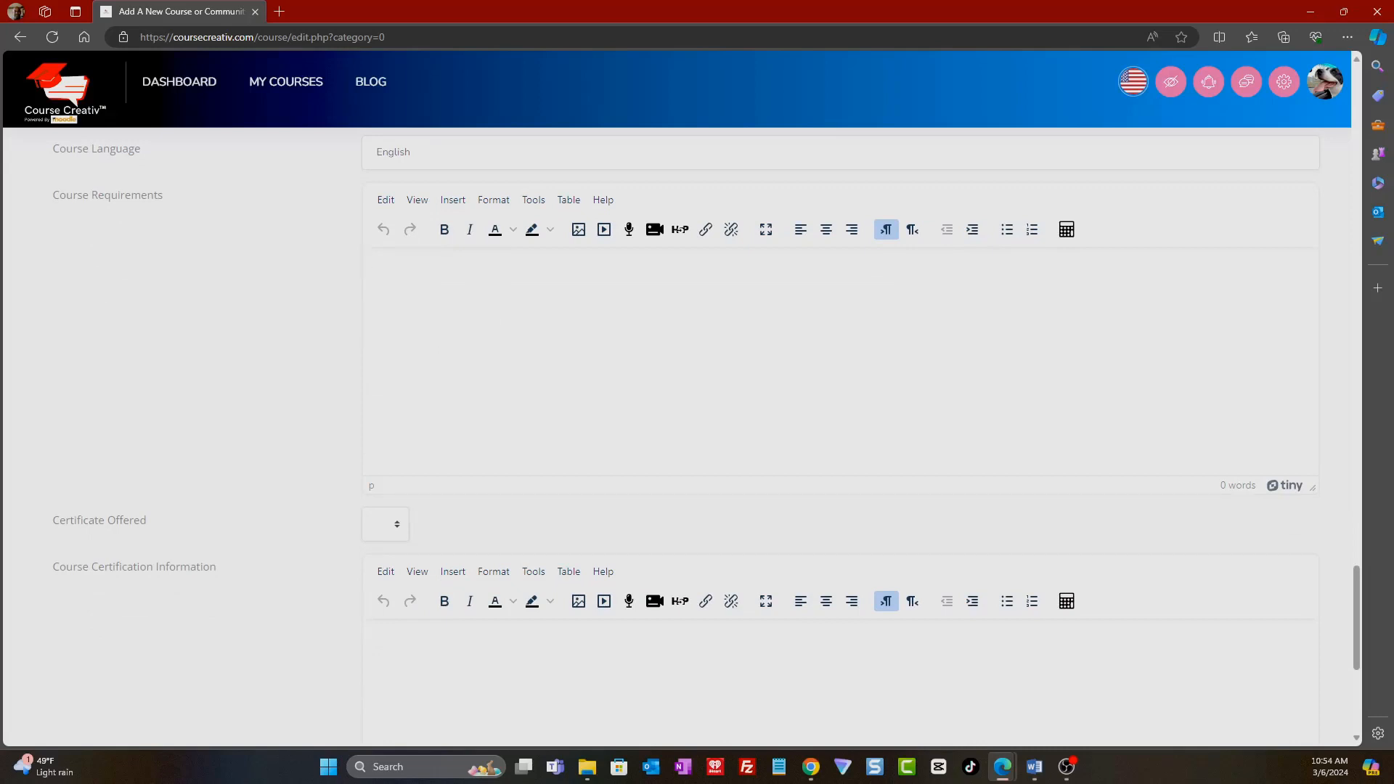
{"action": "left_click", "coordinate": [388, 526]}
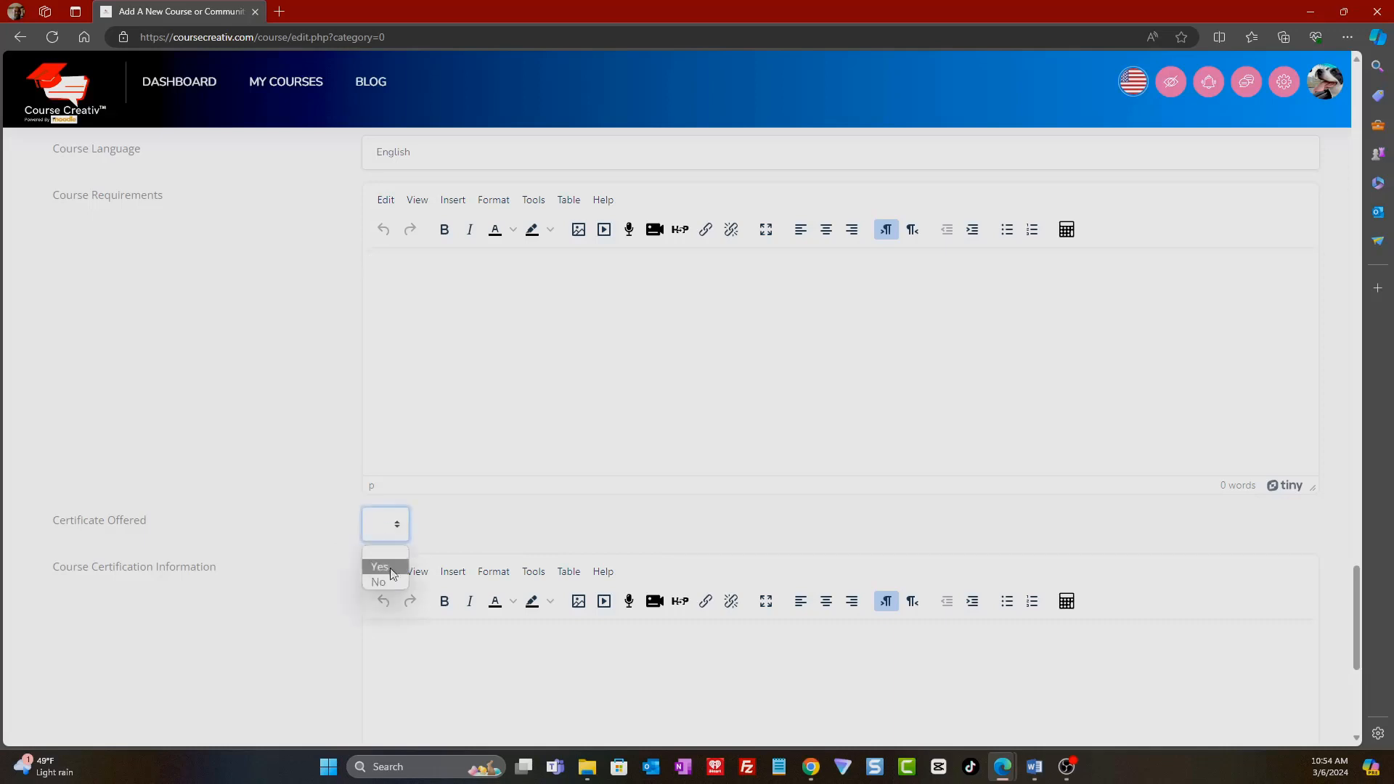
{"action": "left_click", "coordinate": [378, 582]}
{"action": "scroll", "coordinate": [216, 516], "scroll_direction": "down", "scroll_amount": 5}
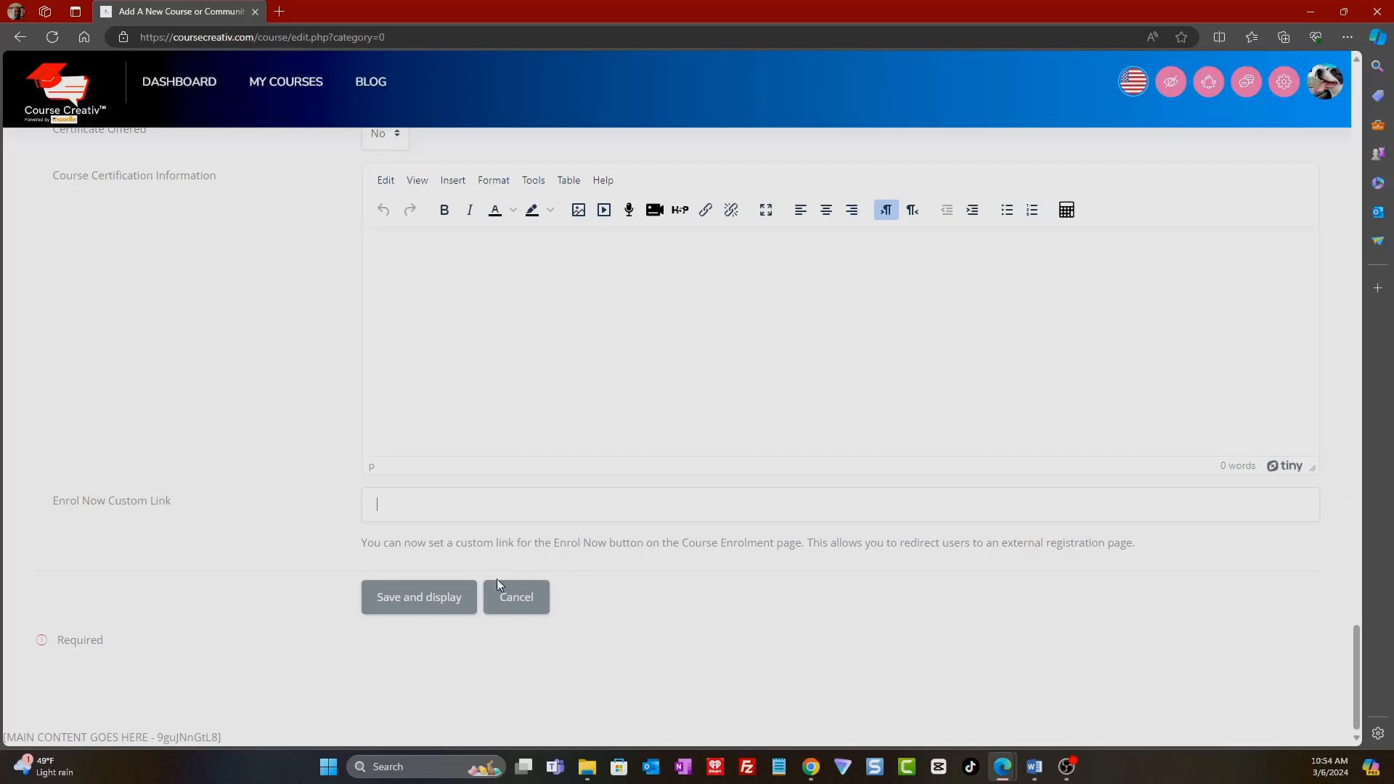
{"action": "left_click", "coordinate": [420, 608]}
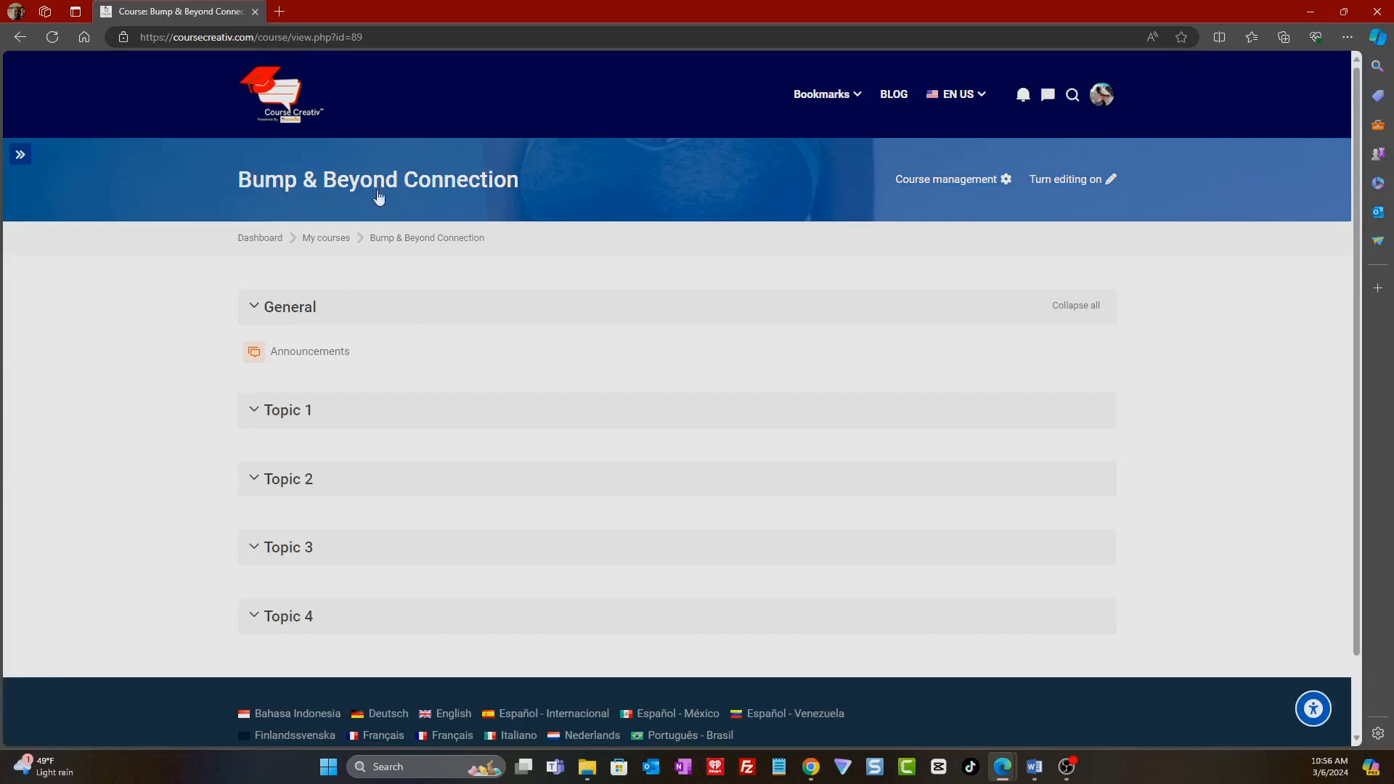
- Open the Dashboard in a separate browser tab and switch to it, keeping the community page open
{"action": "right_click", "coordinate": [263, 237]}
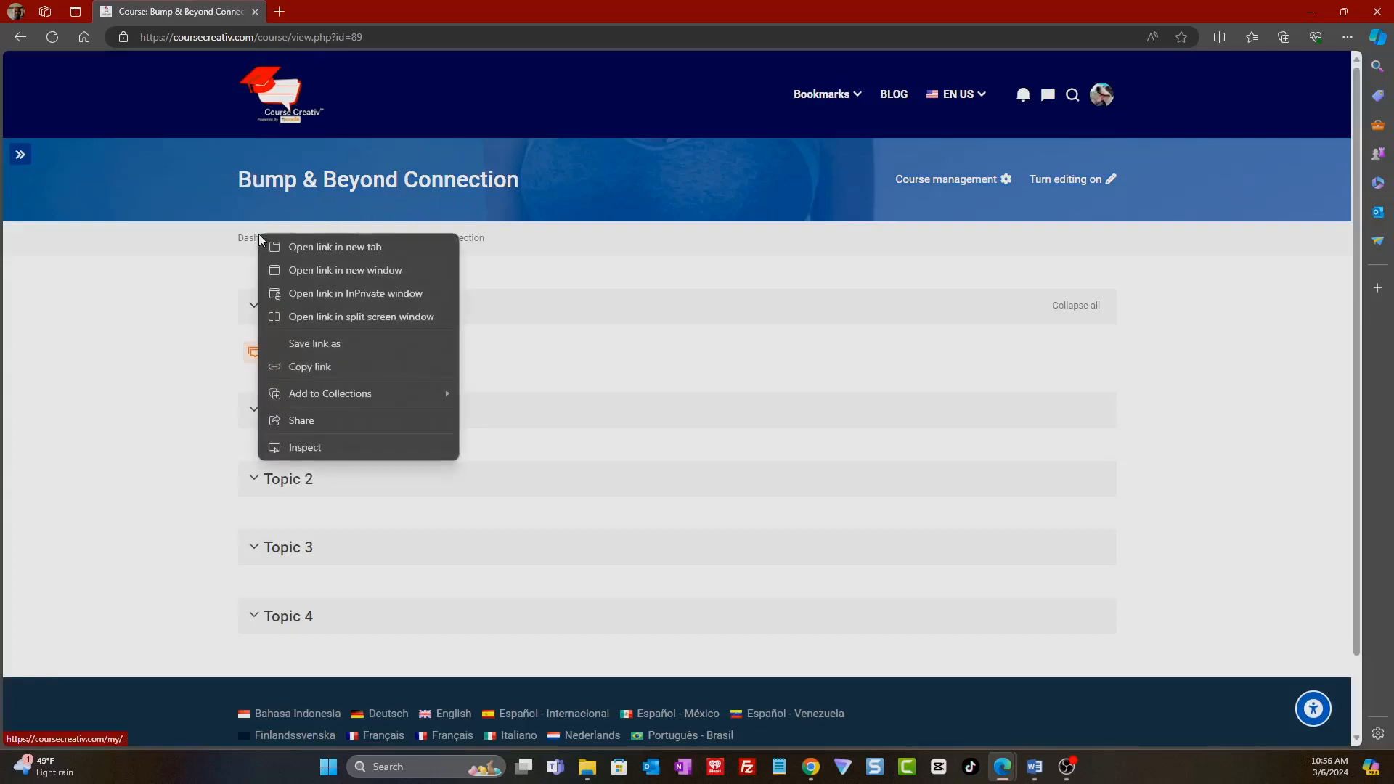
{"action": "left_click", "coordinate": [315, 247]}
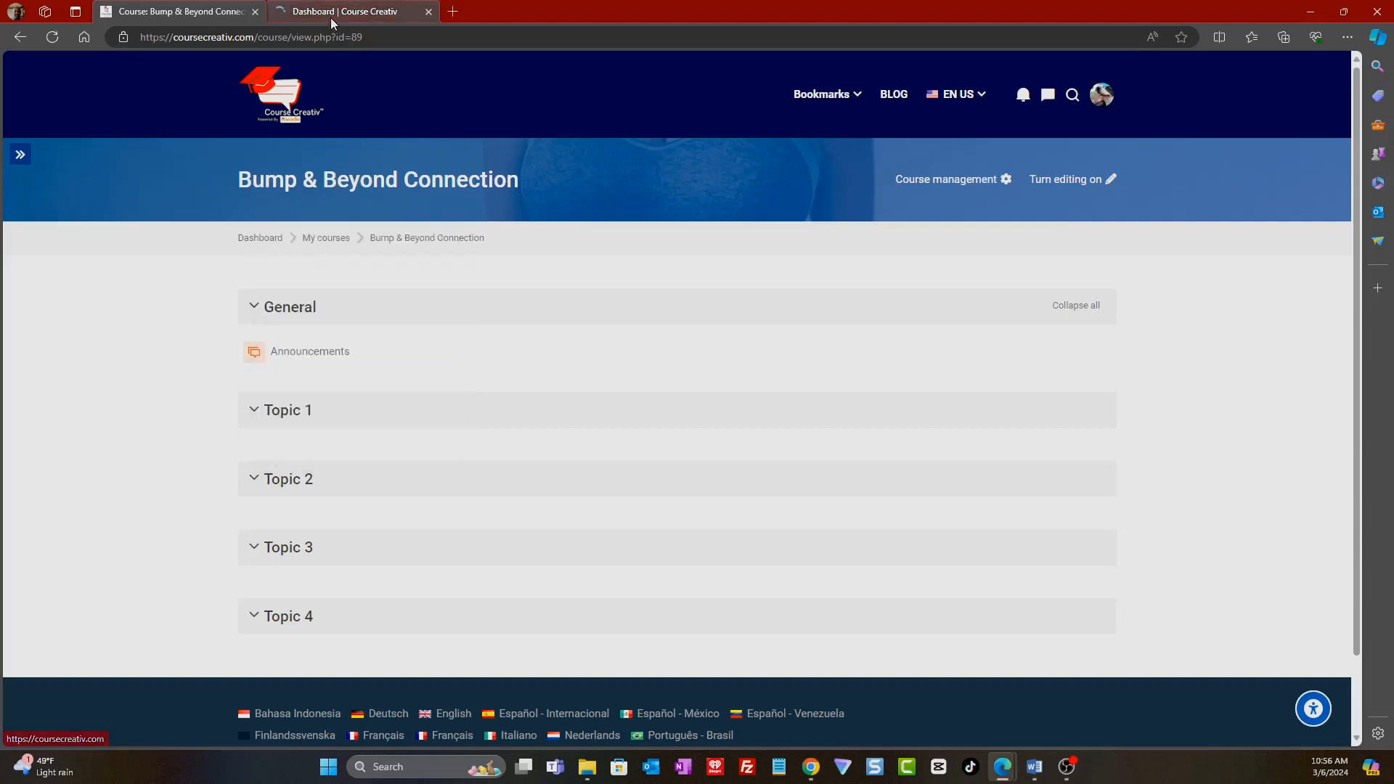
{"action": "left_click", "coordinate": [331, 23]}
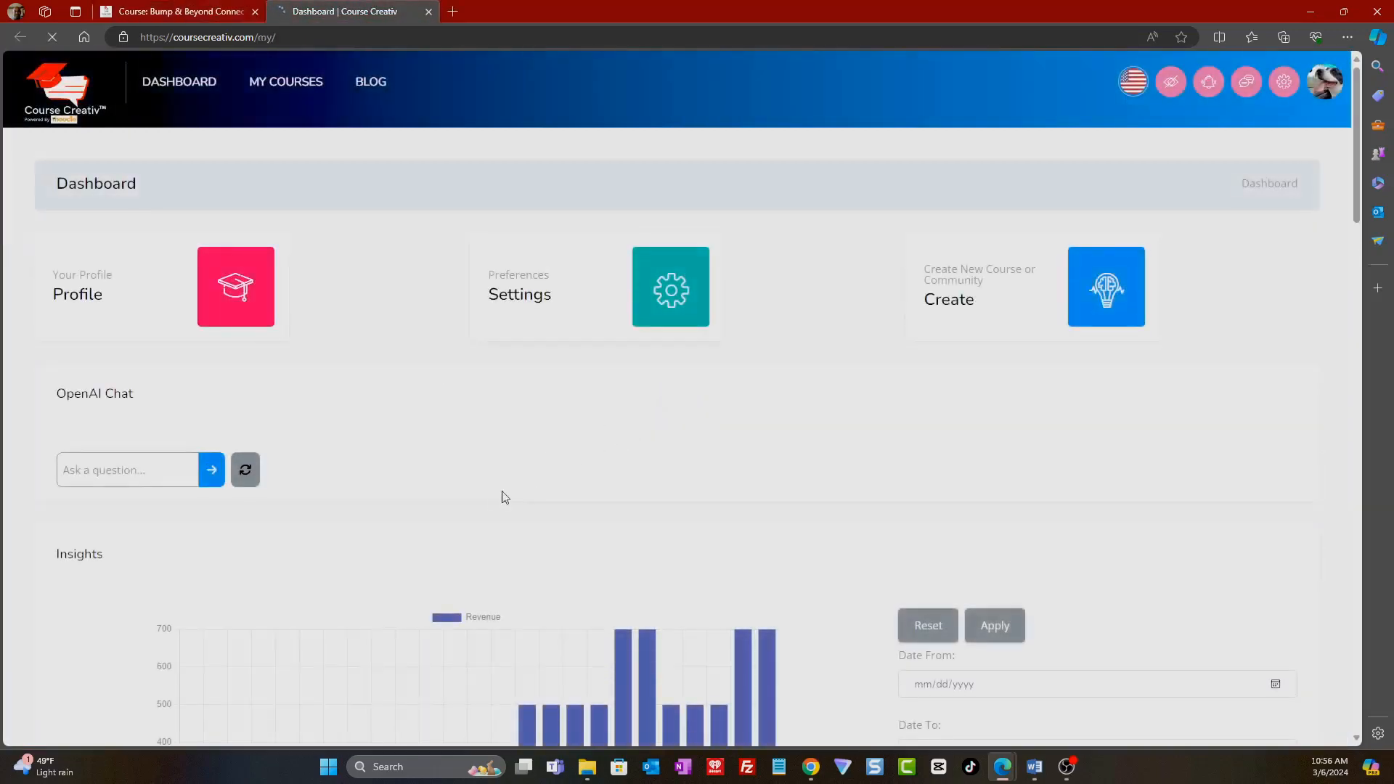
- Look over the dashboard's course list, then return to the Bump & Beyond Connection community page and turn its editing mode on
{"action": "scroll", "coordinate": [504, 497], "scroll_direction": "down", "scroll_amount": 10}
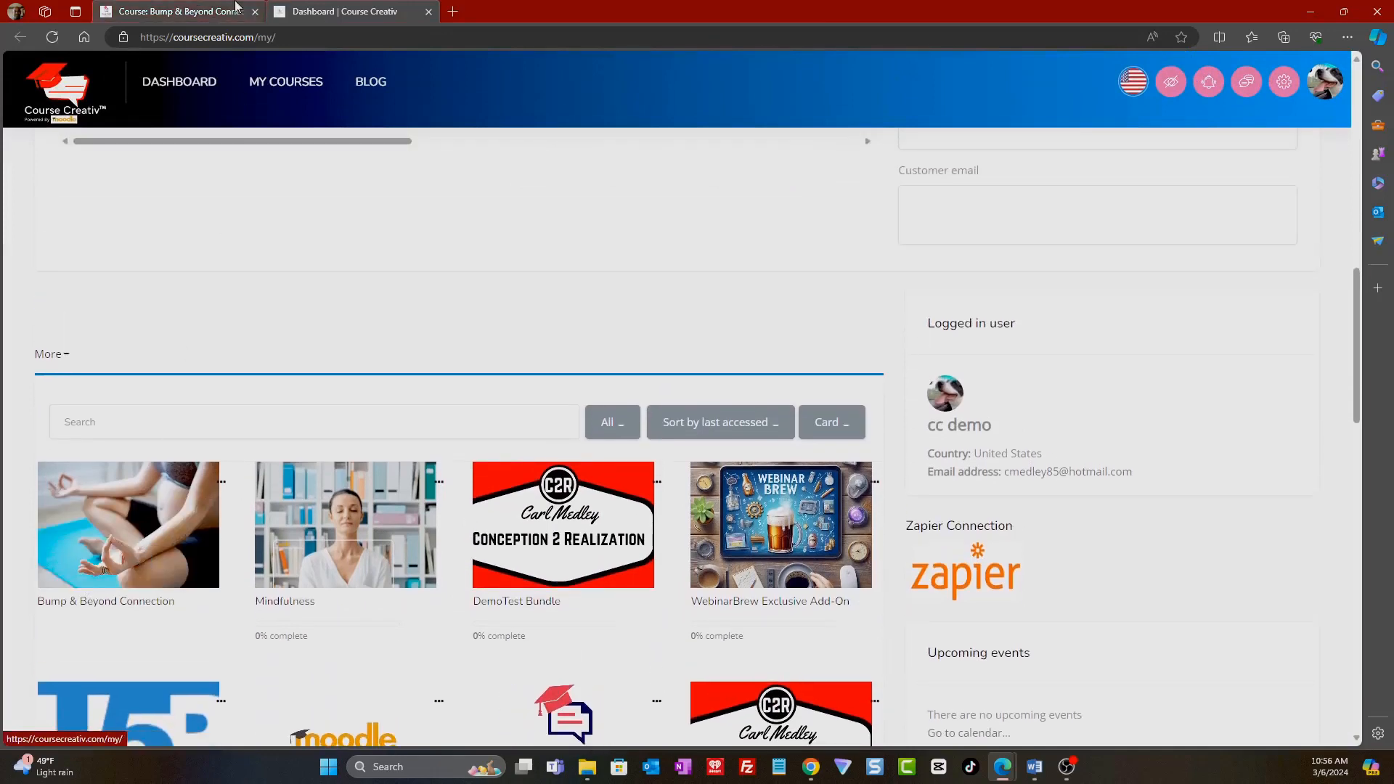
{"action": "left_click", "coordinate": [200, 14]}
{"action": "scroll", "coordinate": [300, 459], "scroll_direction": "down", "scroll_amount": 1}
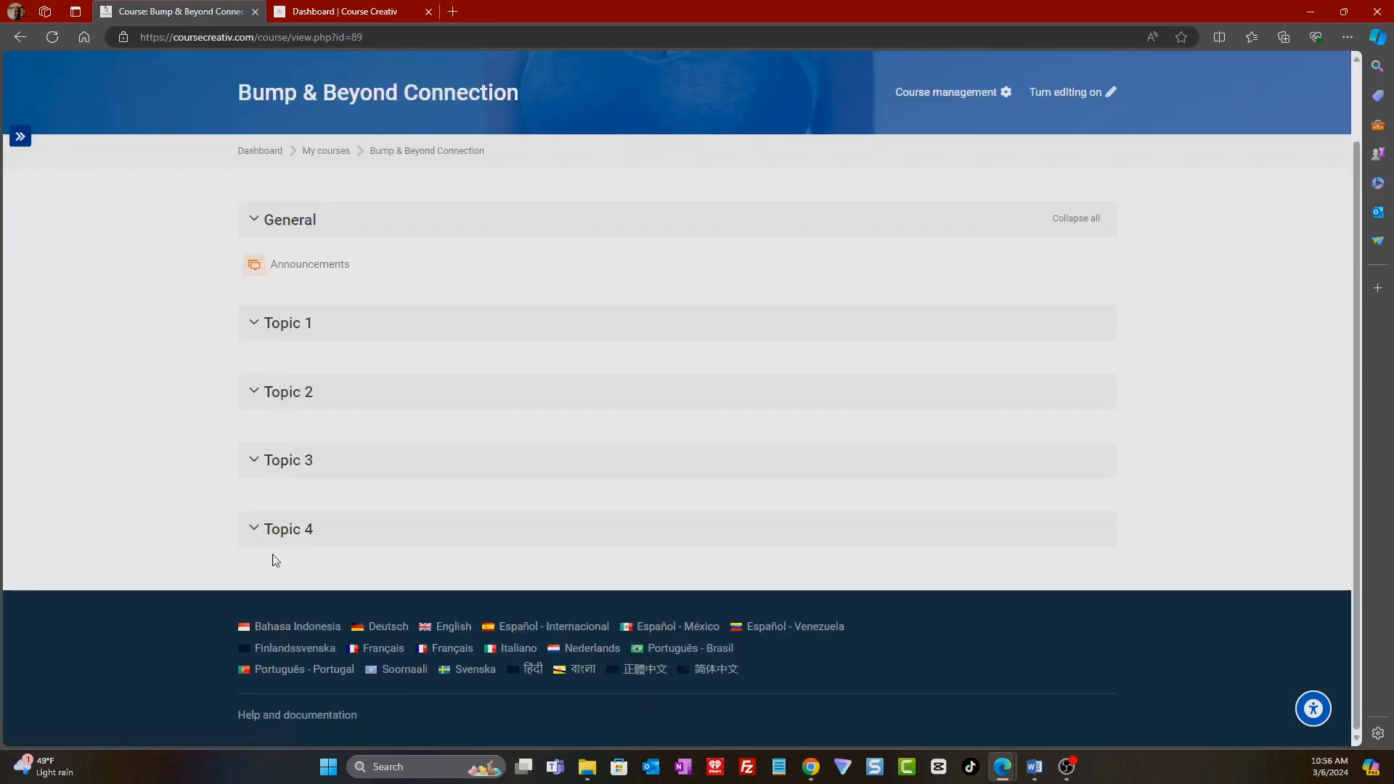
{"action": "left_click", "coordinate": [22, 137]}
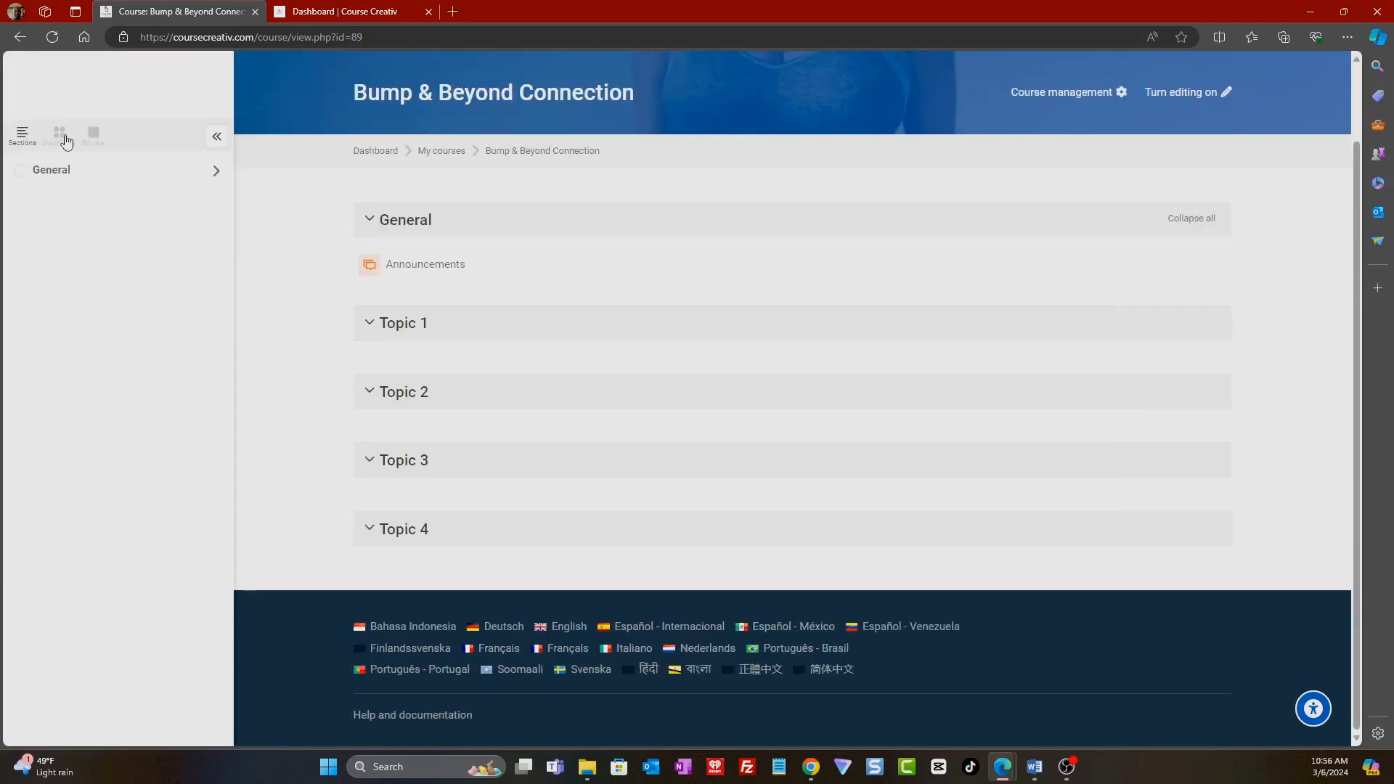
{"action": "left_click", "coordinate": [60, 136]}
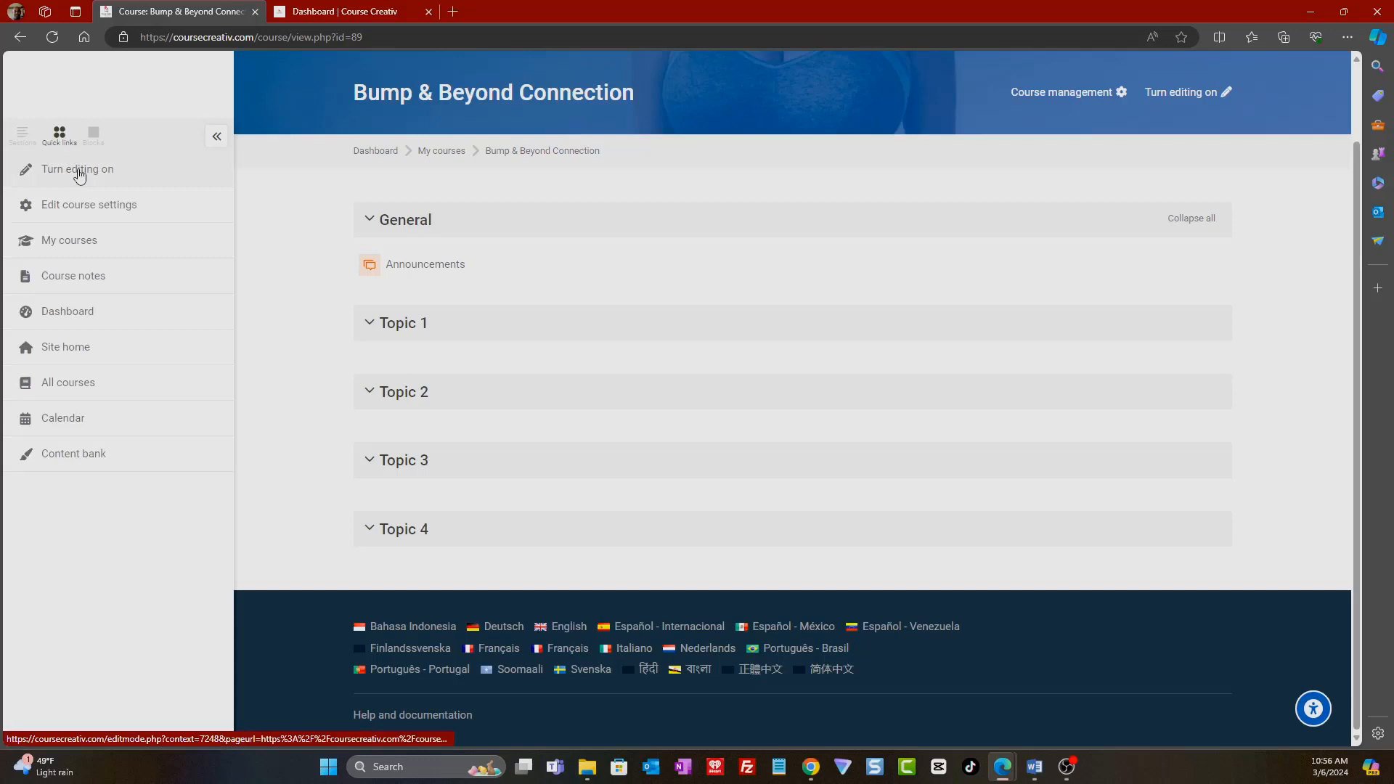
{"action": "left_click", "coordinate": [80, 174]}
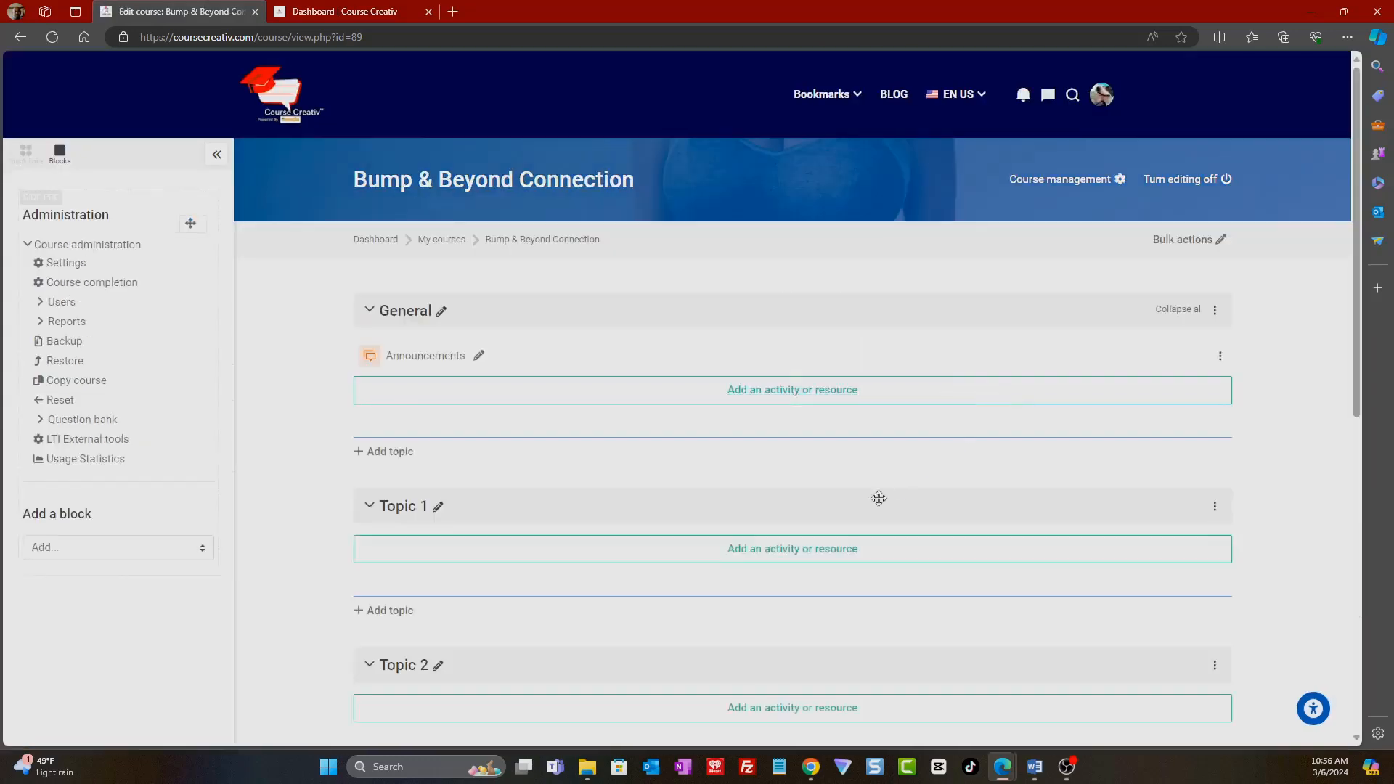
- Add a Chat activity named "Bump & Beyond Connection Chat" to the General section, then save it and return to the course
{"action": "left_click", "coordinate": [788, 399]}
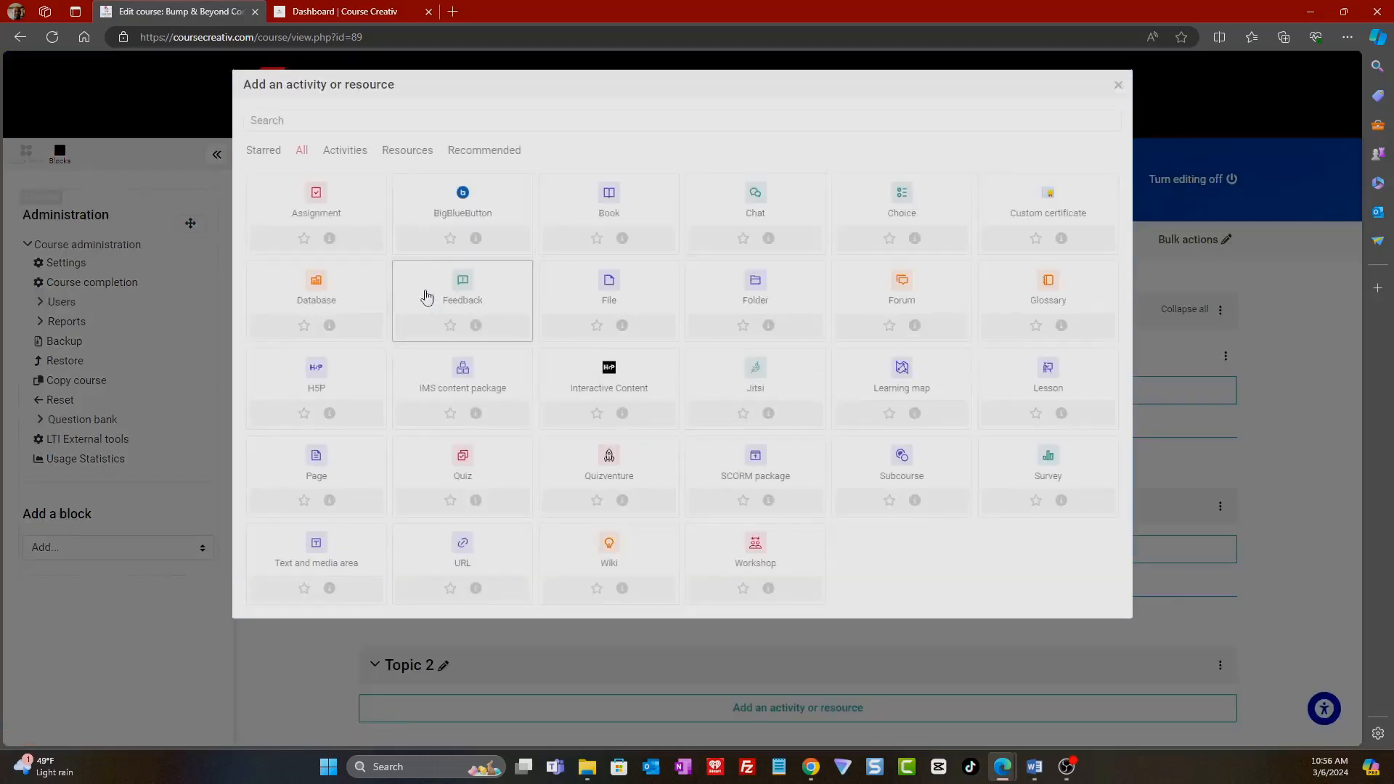
{"action": "left_click", "coordinate": [783, 216]}
{"action": "left_click", "coordinate": [673, 414]}
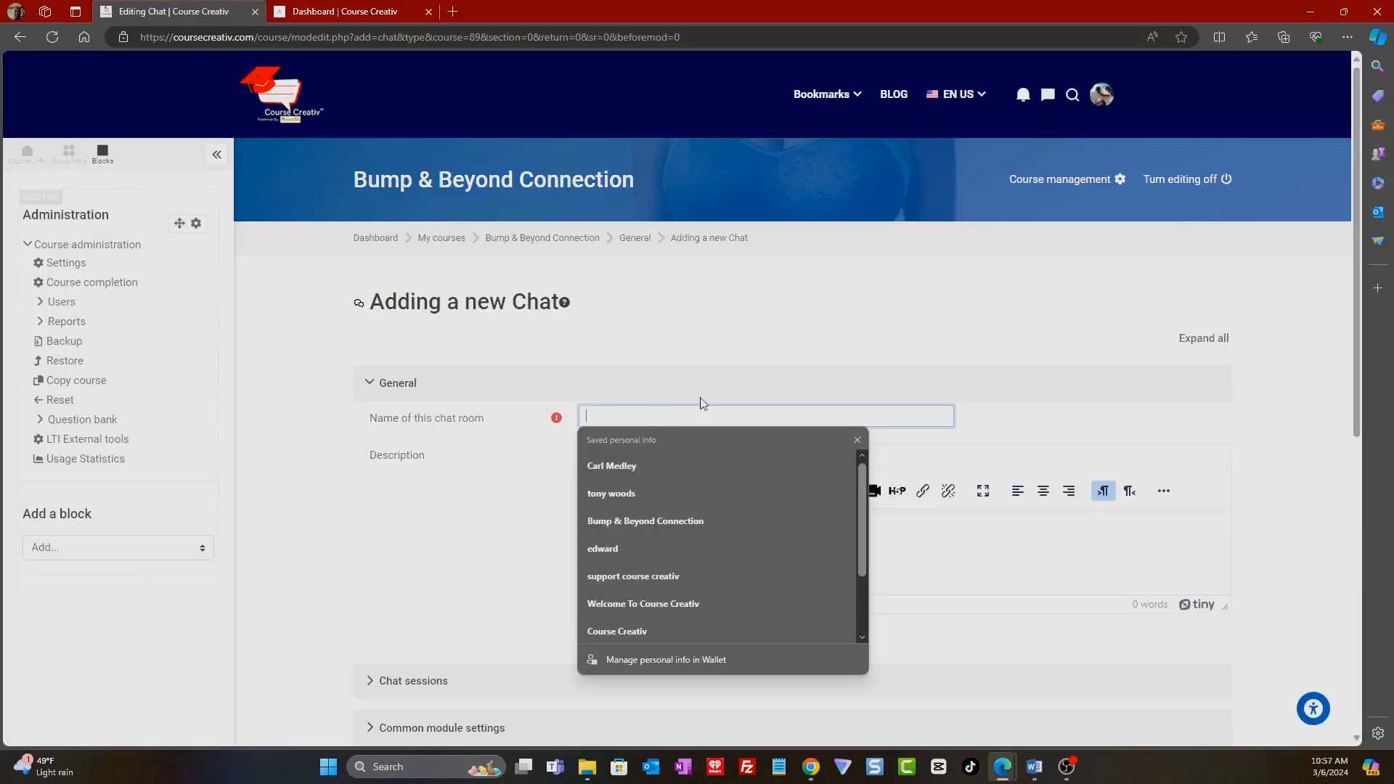
{"action": "key", "text": "alt+Tab"}
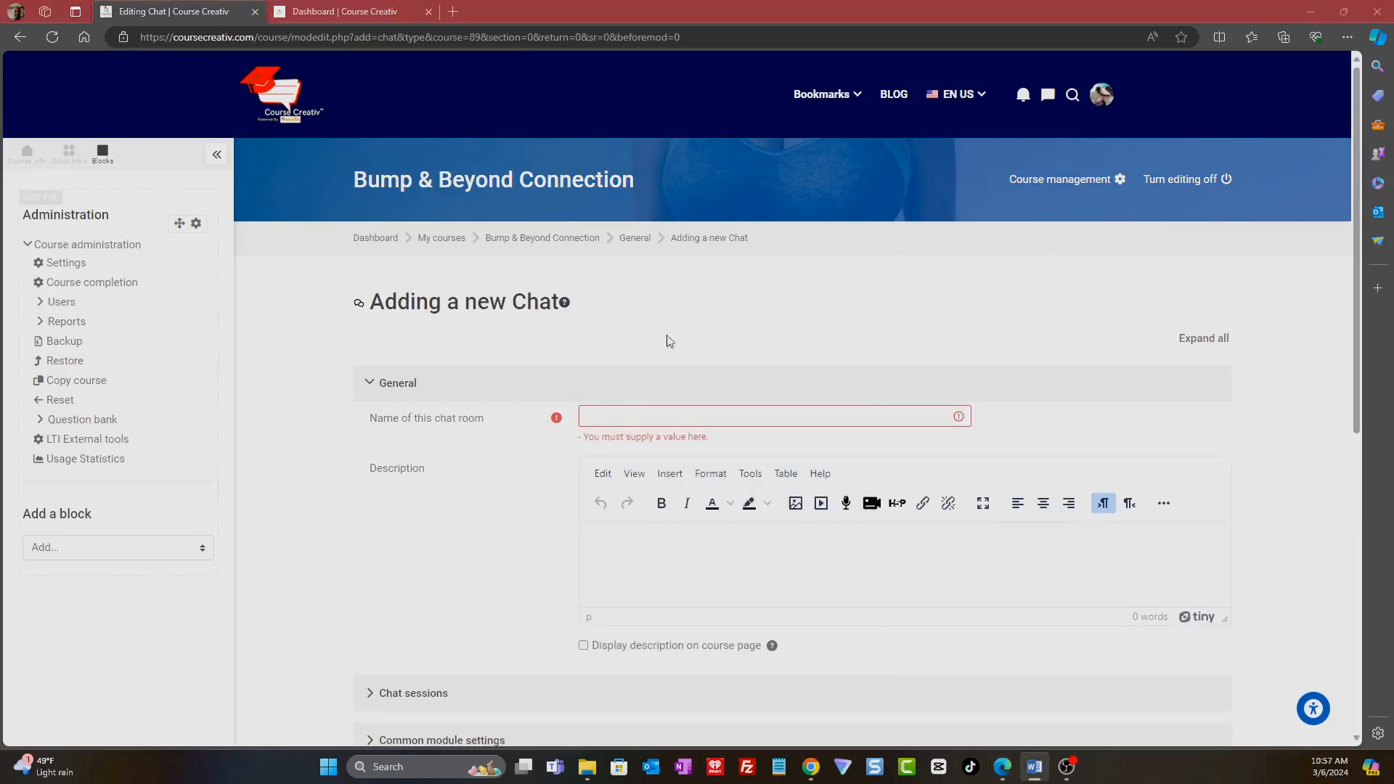
{"action": "key", "text": "alt+Tab"}
{"action": "type", "text": "Bump & Beyond Connection Chat"}
{"action": "scroll", "coordinate": [607, 358], "scroll_direction": "down", "scroll_amount": 5}
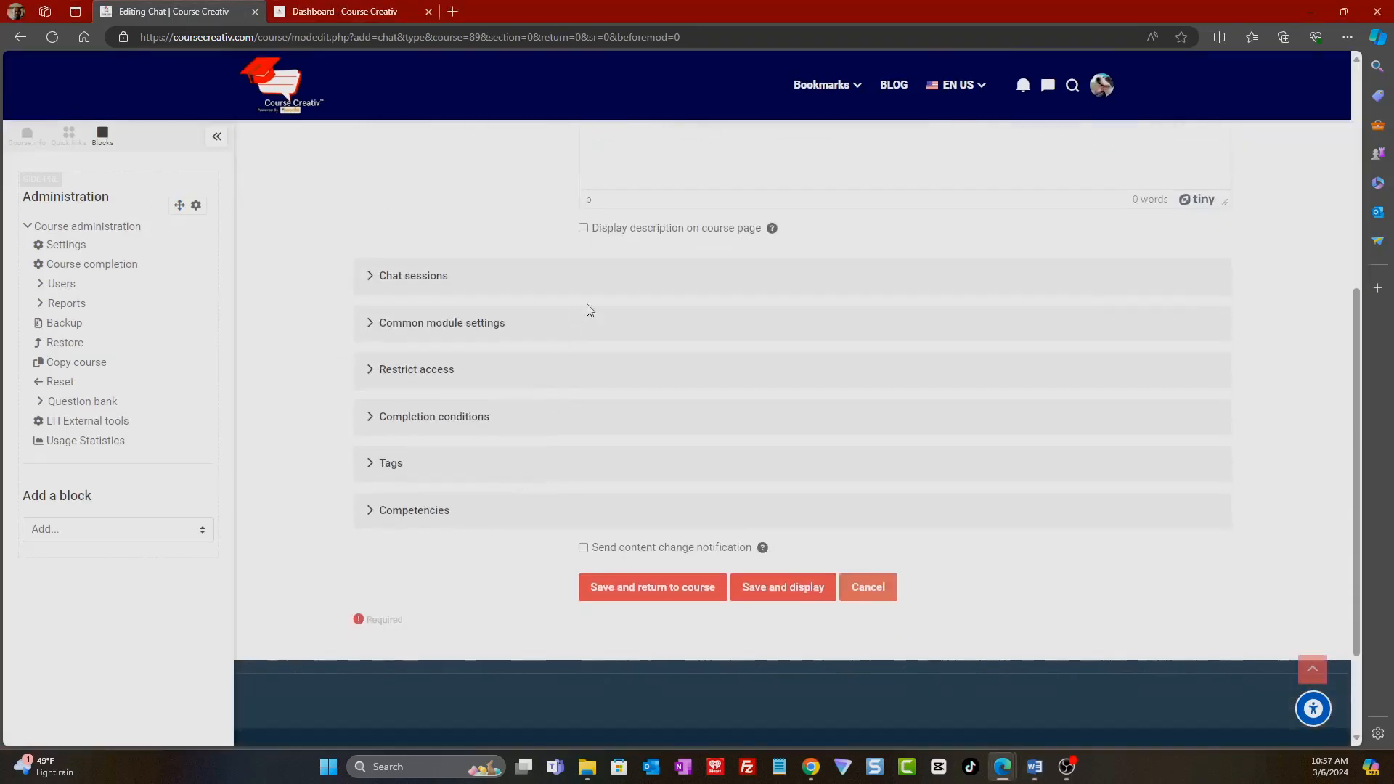
{"action": "scroll", "coordinate": [585, 312], "scroll_direction": "up", "scroll_amount": 3}
{"action": "scroll", "coordinate": [611, 290], "scroll_direction": "down", "scroll_amount": 3}
{"action": "left_click", "coordinate": [681, 598]}
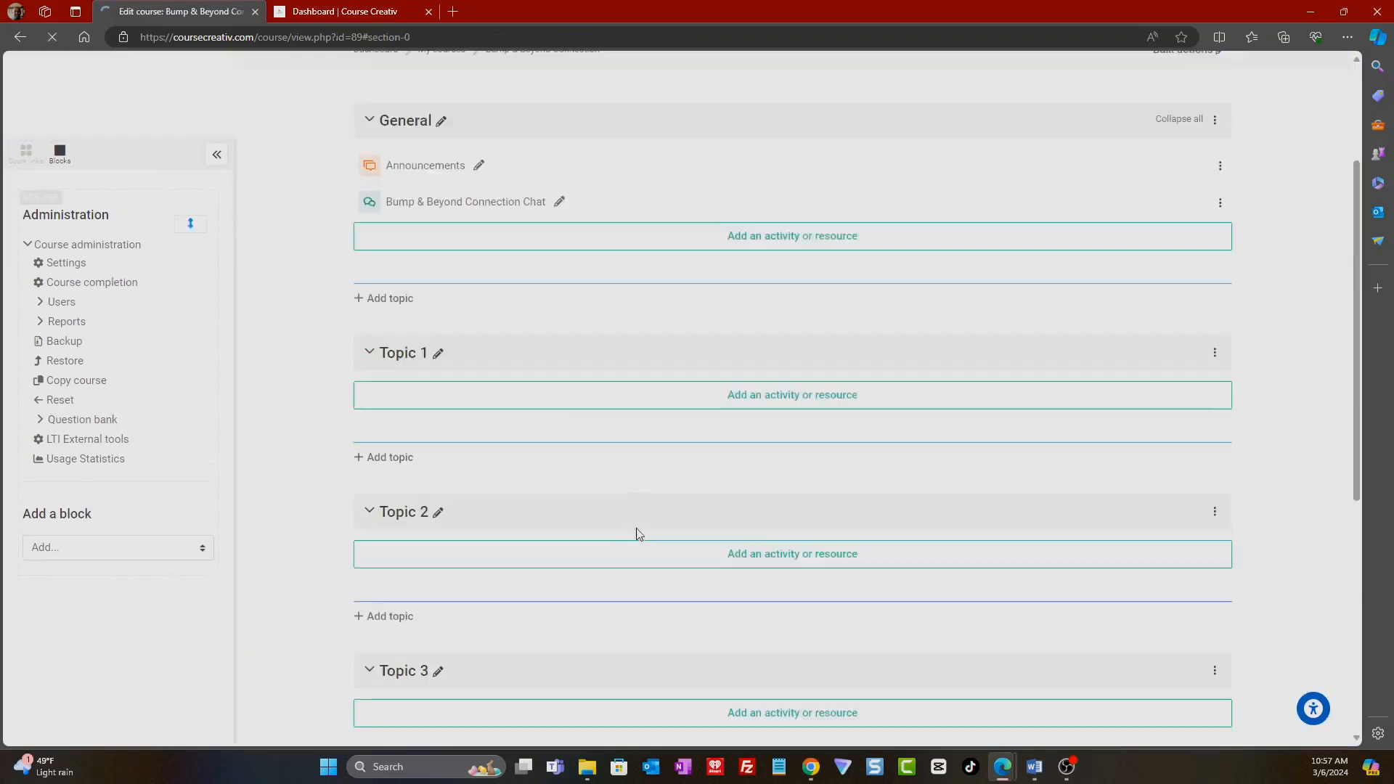
- Start a Forum in the General section named "Bump & Beyond Connection Forum" and review the forum types, keeping Standard forum for general use
{"action": "left_click", "coordinate": [751, 242]}
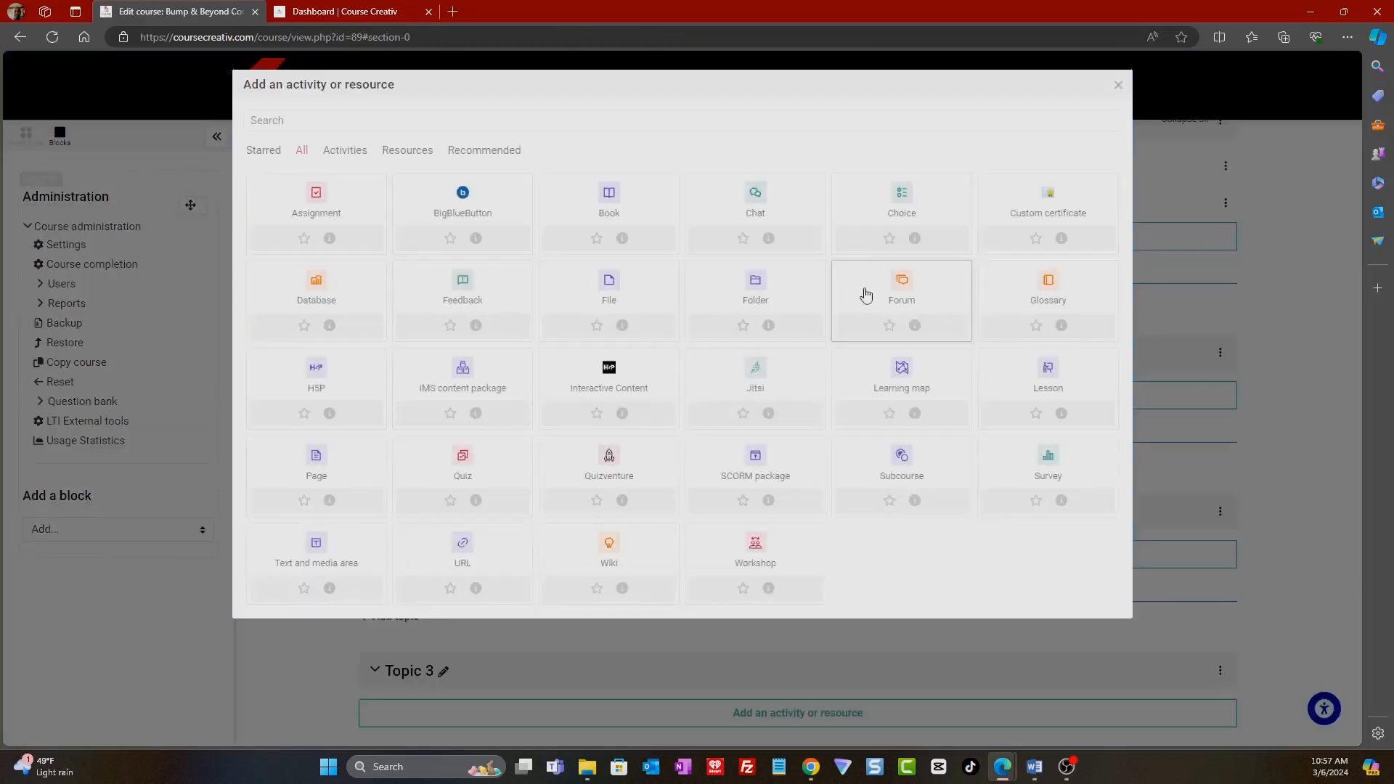
{"action": "left_click", "coordinate": [903, 301]}
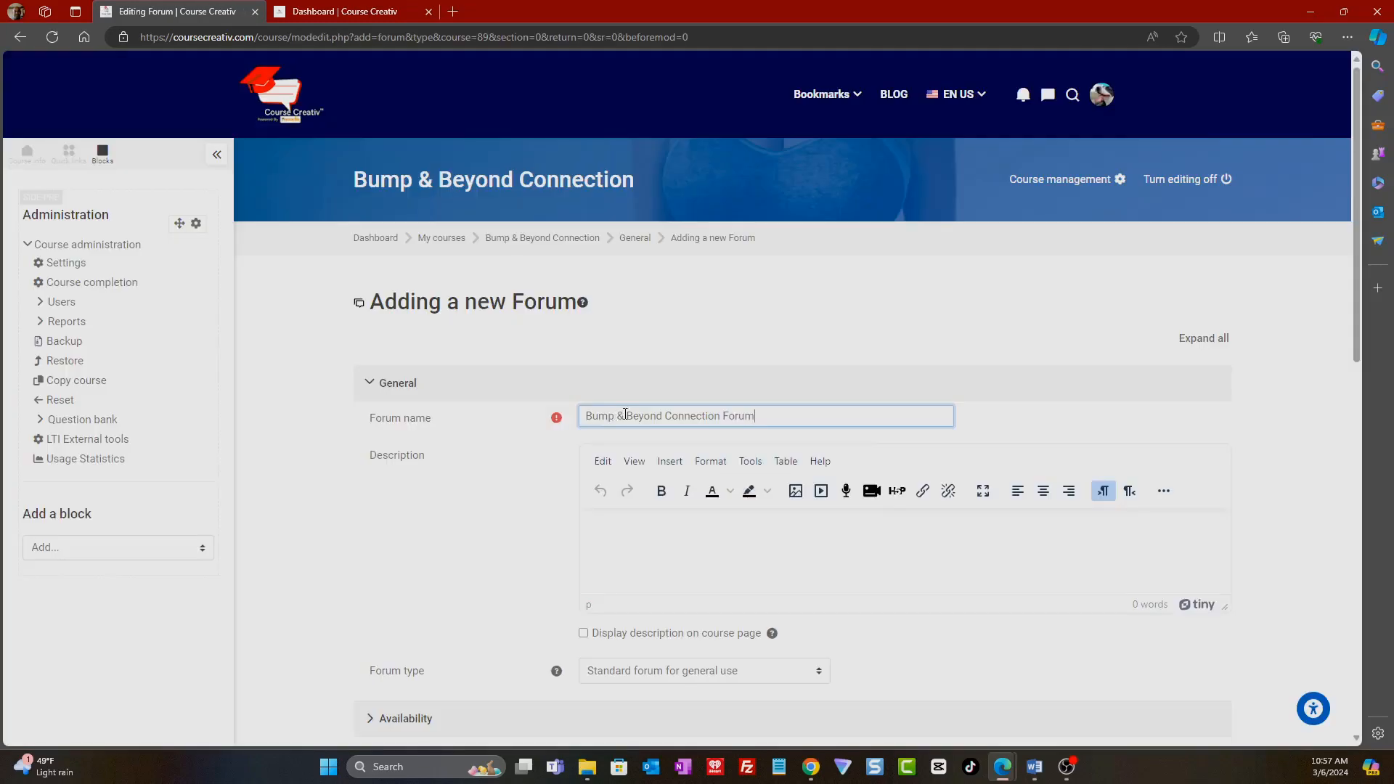
{"action": "scroll", "coordinate": [623, 436], "scroll_direction": "down", "scroll_amount": 5}
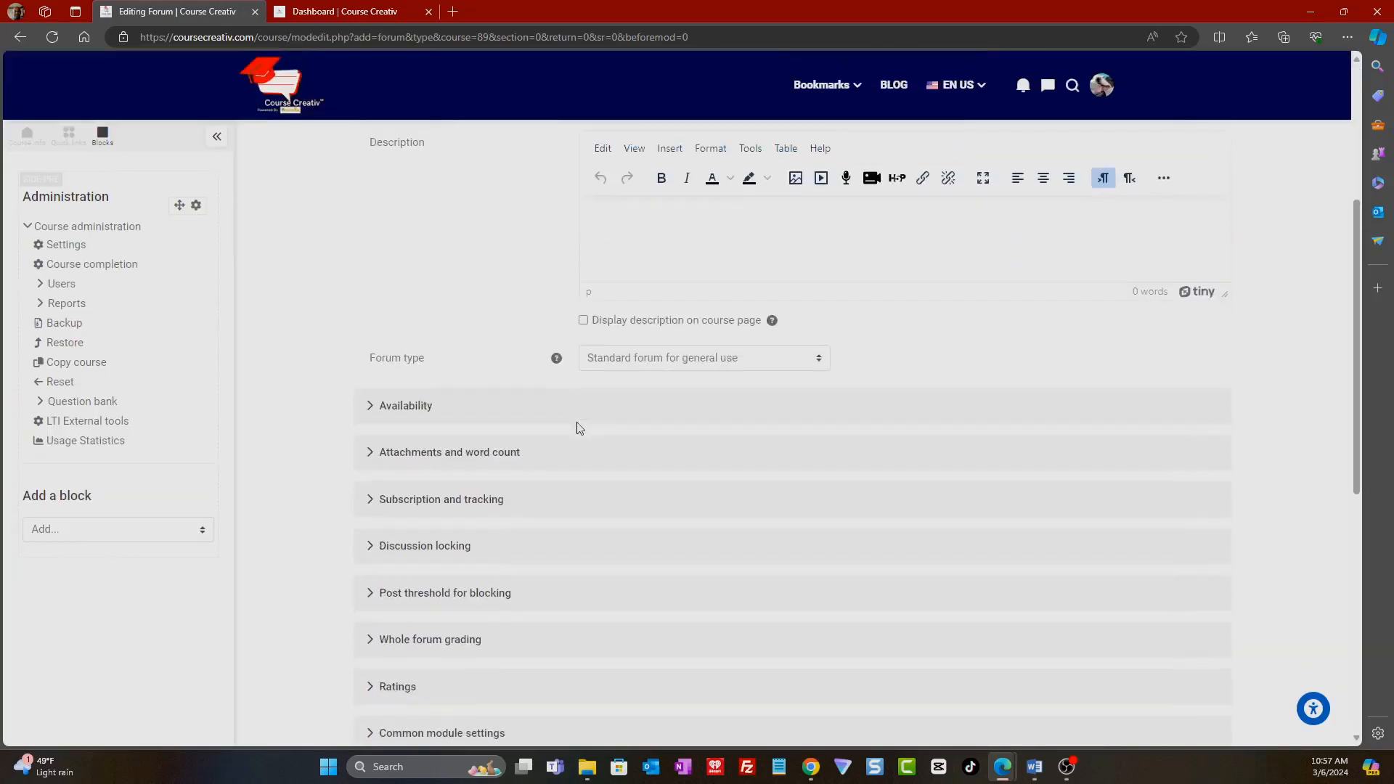
{"action": "left_click", "coordinate": [674, 368]}
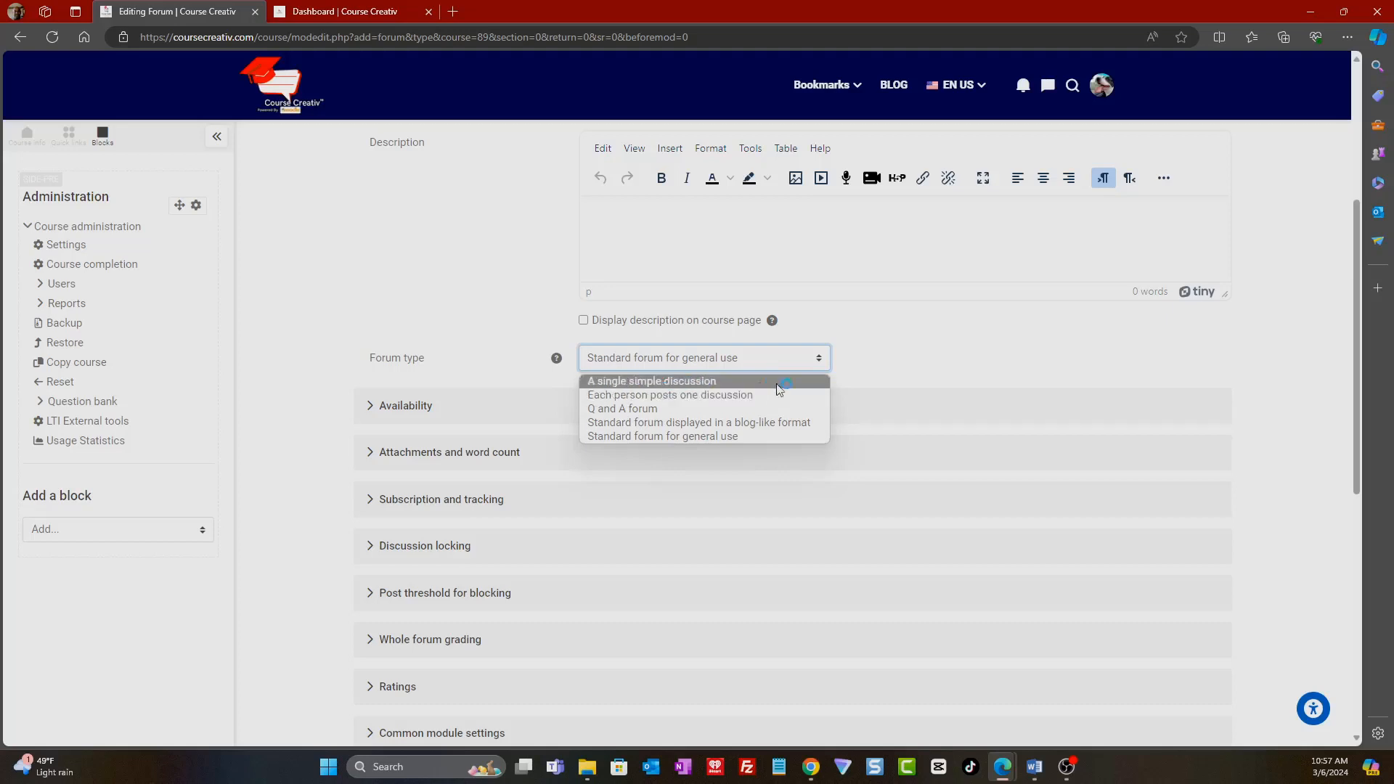
{"action": "left_click", "coordinate": [877, 361]}
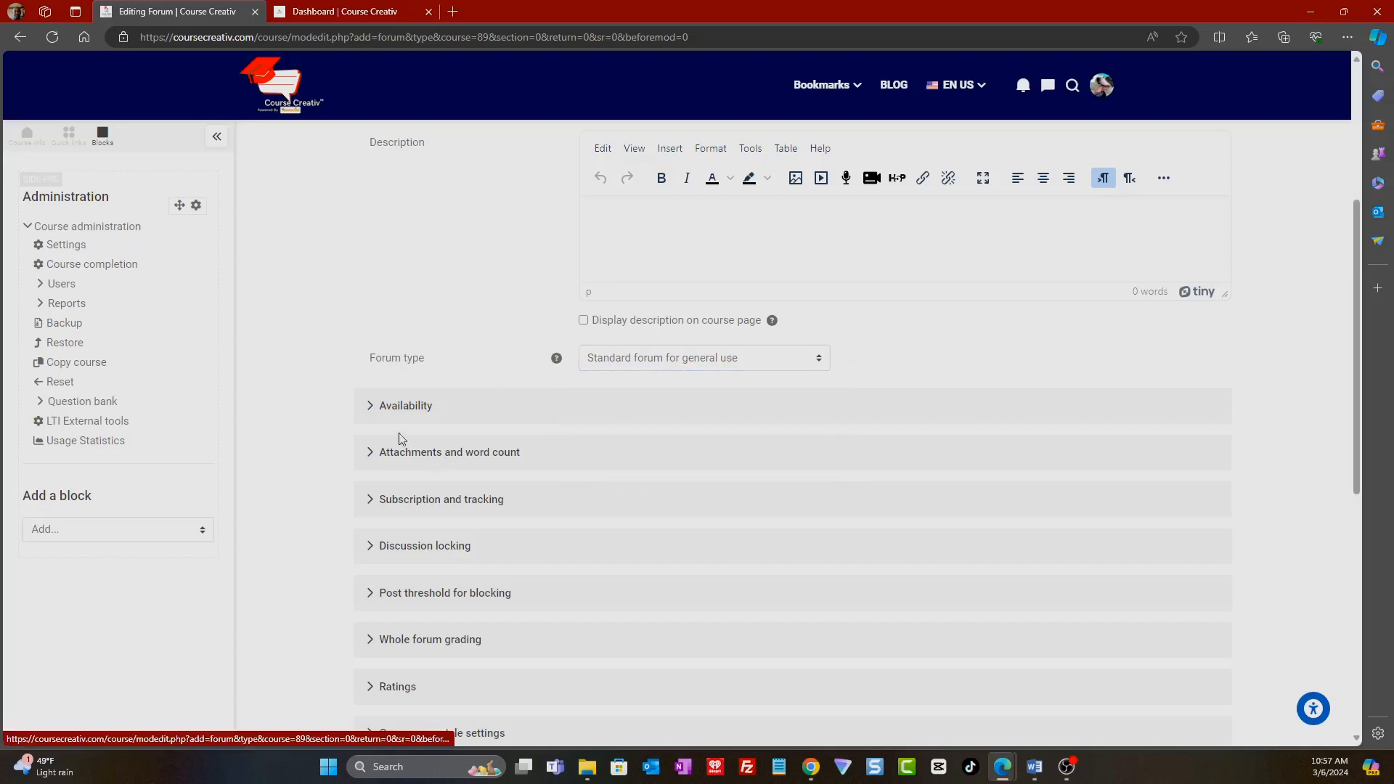
- Check the forum's attachments and word count settings, then save the forum and return to the course
{"action": "scroll", "coordinate": [402, 436], "scroll_direction": "down", "scroll_amount": 3}
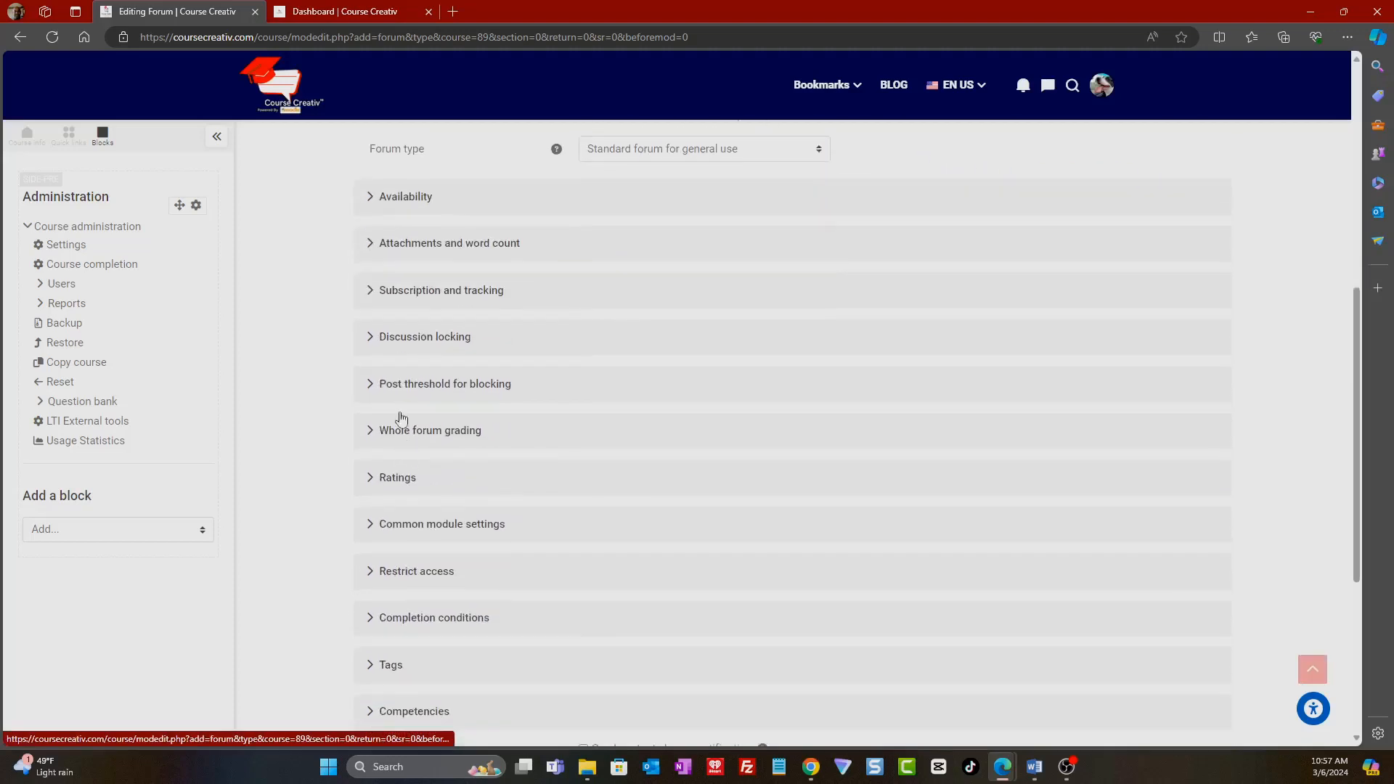
{"action": "left_click", "coordinate": [373, 246]}
{"action": "left_click", "coordinate": [374, 245]}
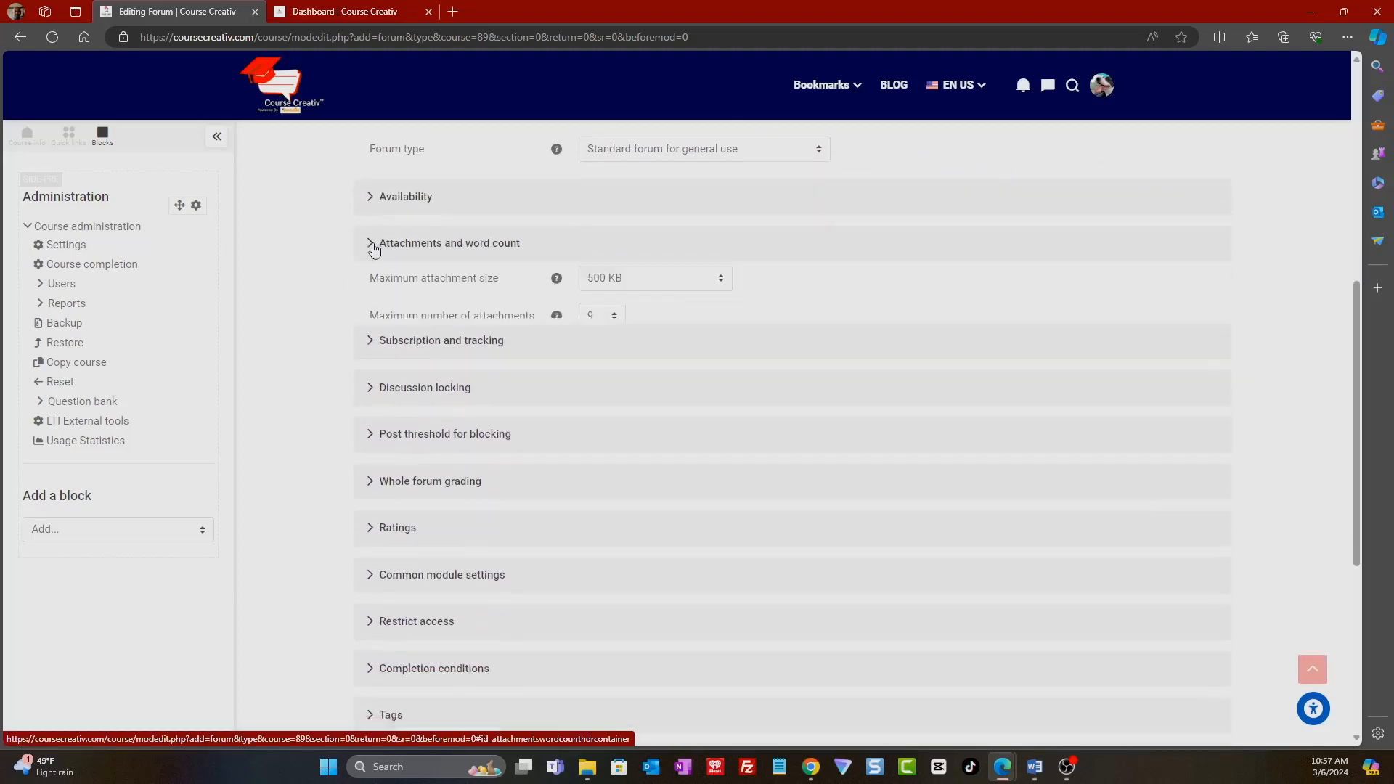
{"action": "scroll", "coordinate": [477, 479], "scroll_direction": "down", "scroll_amount": 2}
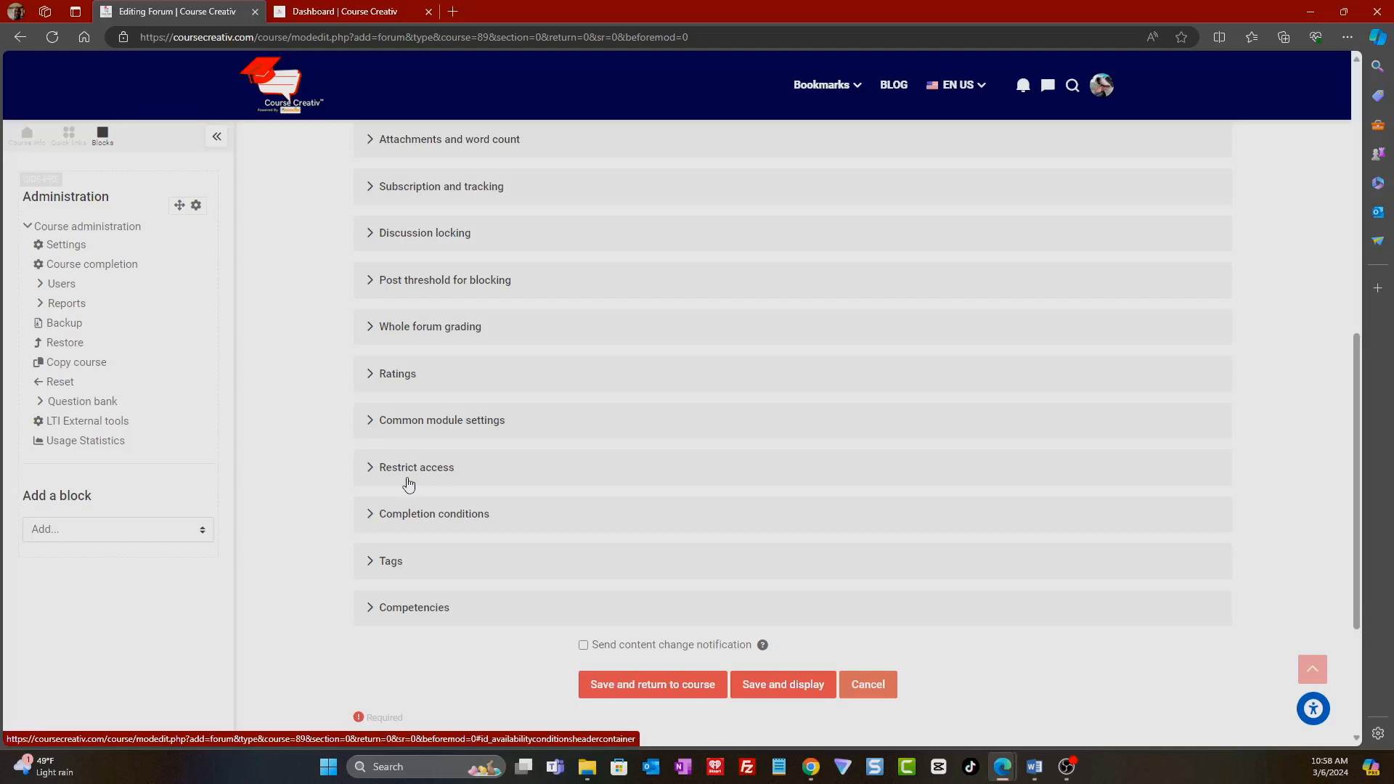
{"action": "left_click", "coordinate": [683, 691]}
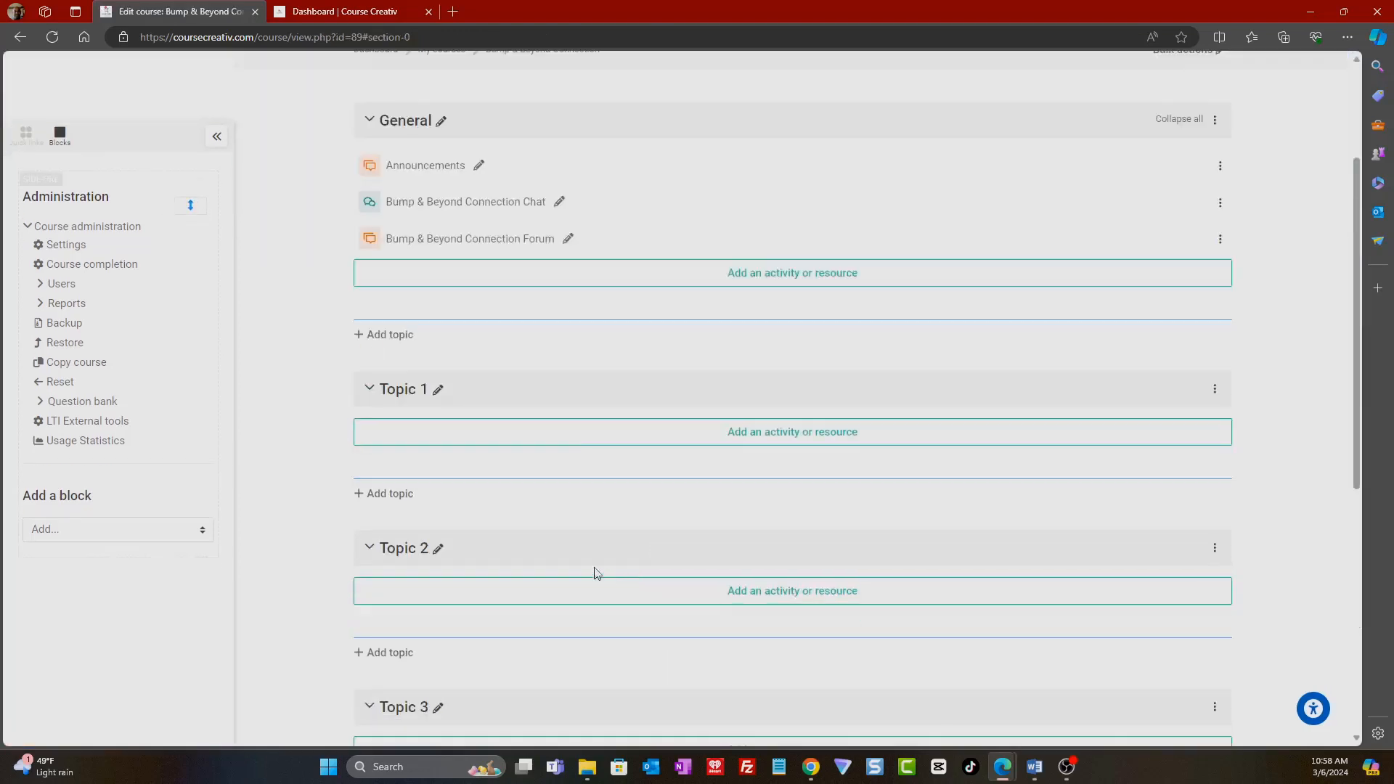
- Rename the Topic 1 section to "Weekly Meetings"
{"action": "scroll", "coordinate": [643, 347], "scroll_direction": "up", "scroll_amount": 3}
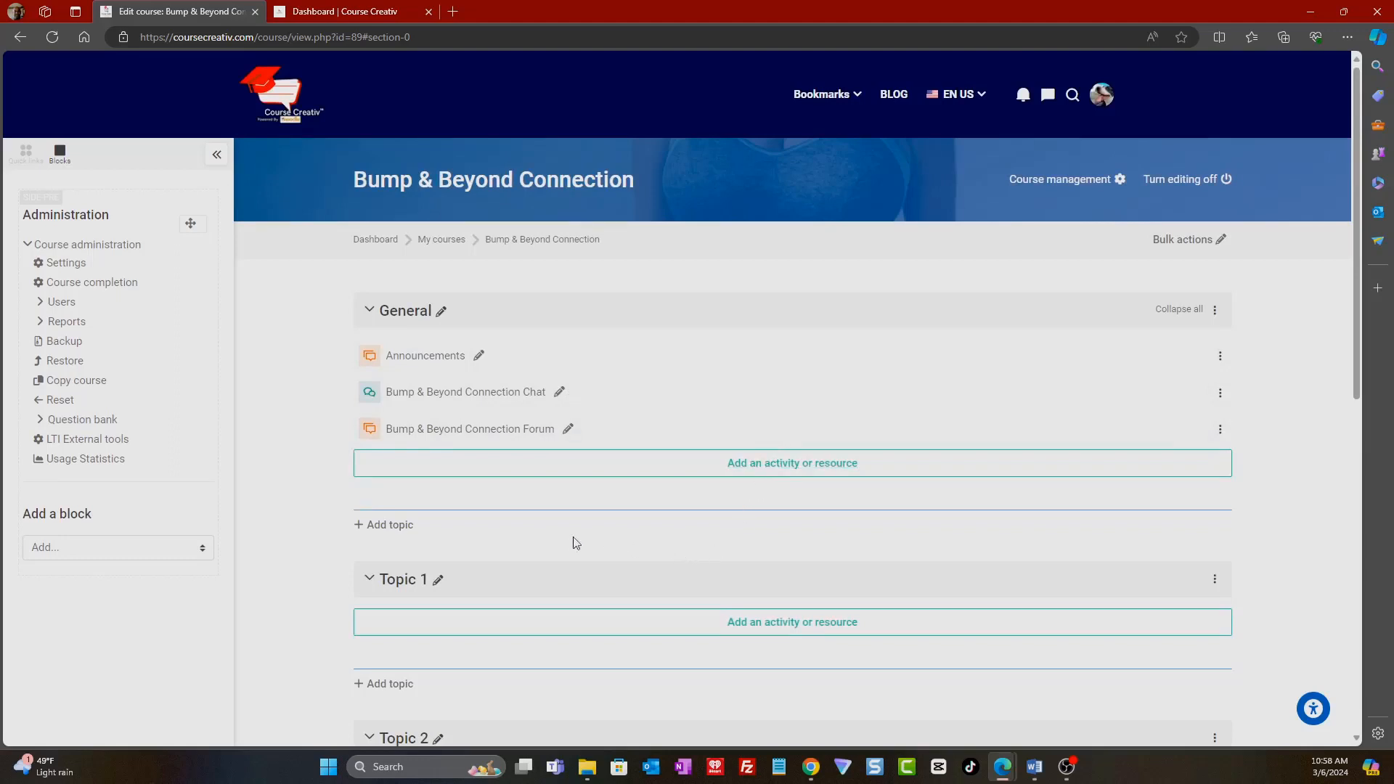
{"action": "scroll", "coordinate": [574, 544], "scroll_direction": "down", "scroll_amount": 1}
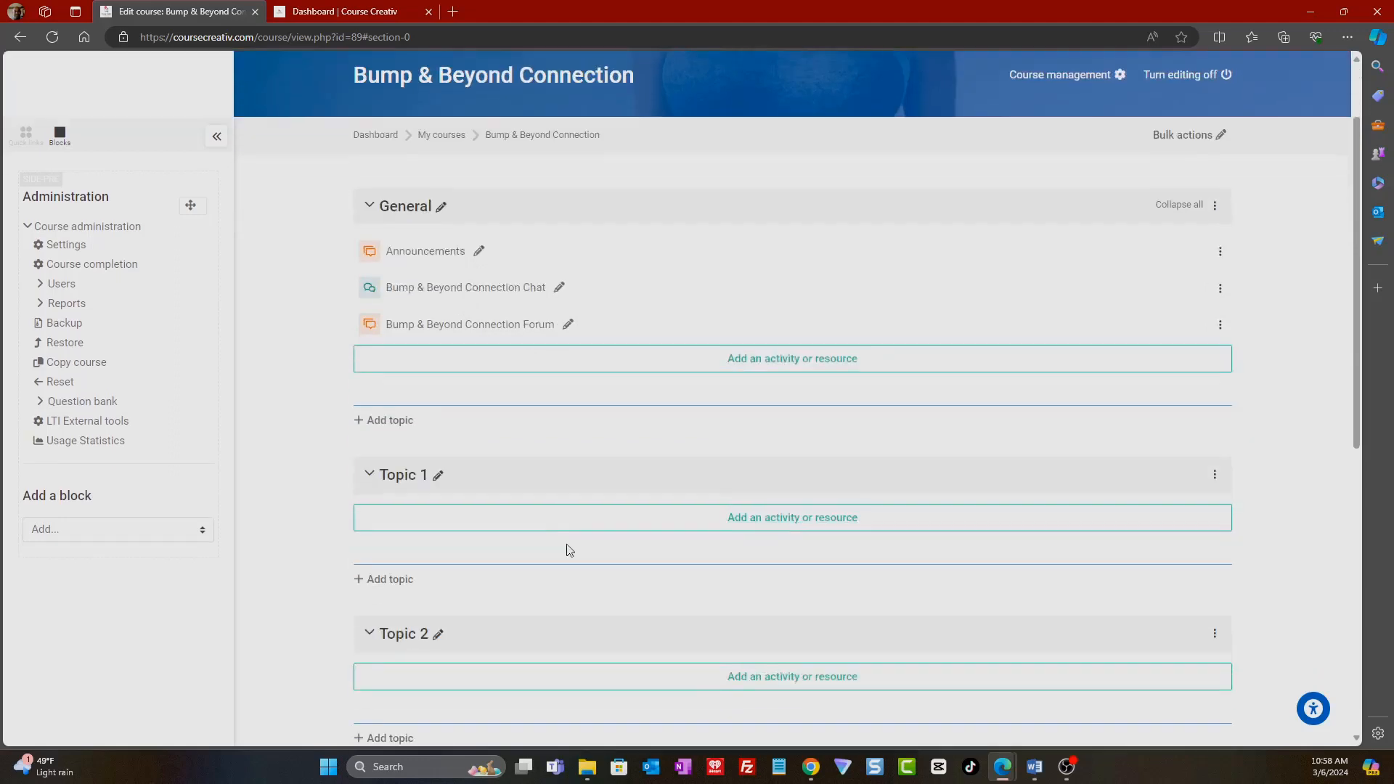
{"action": "left_click", "coordinate": [440, 480]}
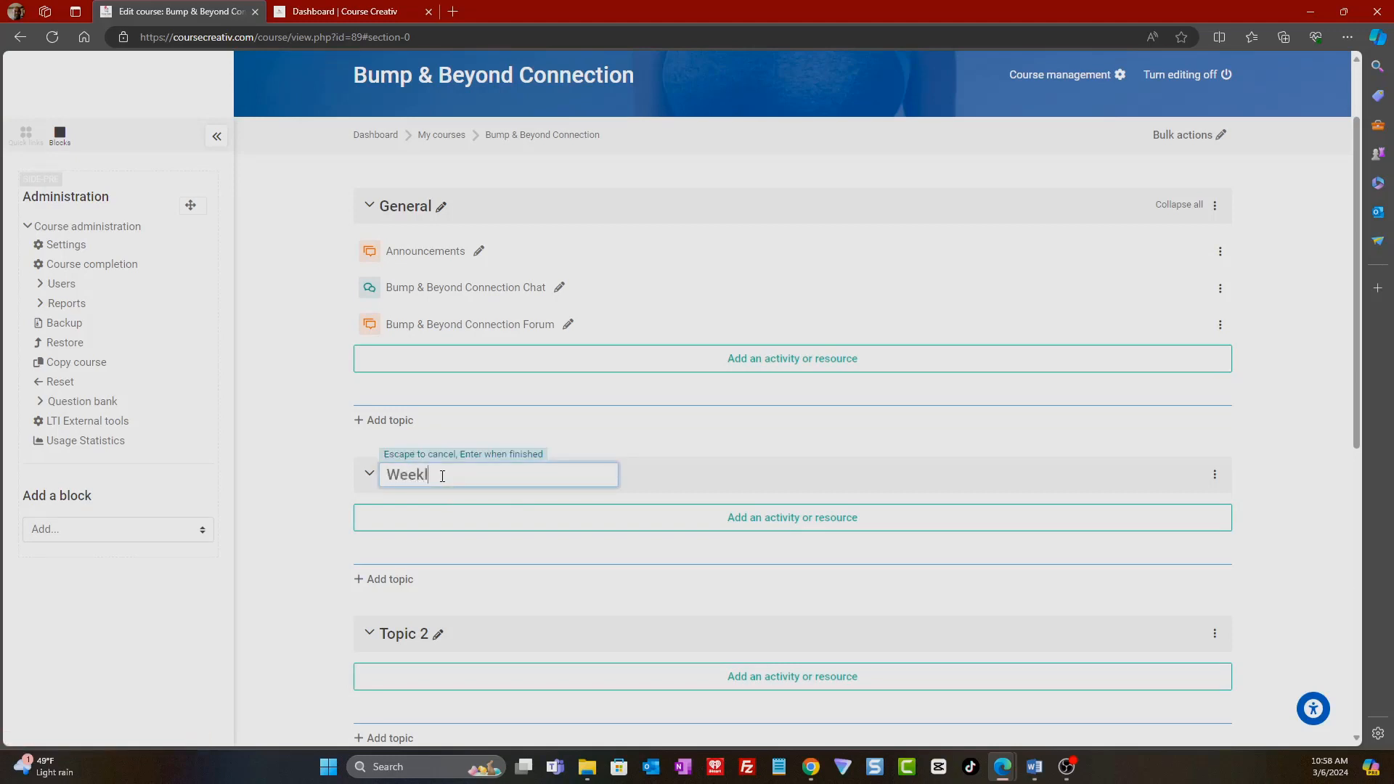
{"action": "type", "text": "Weekly Meetings"}
{"action": "key", "text": "Return"}
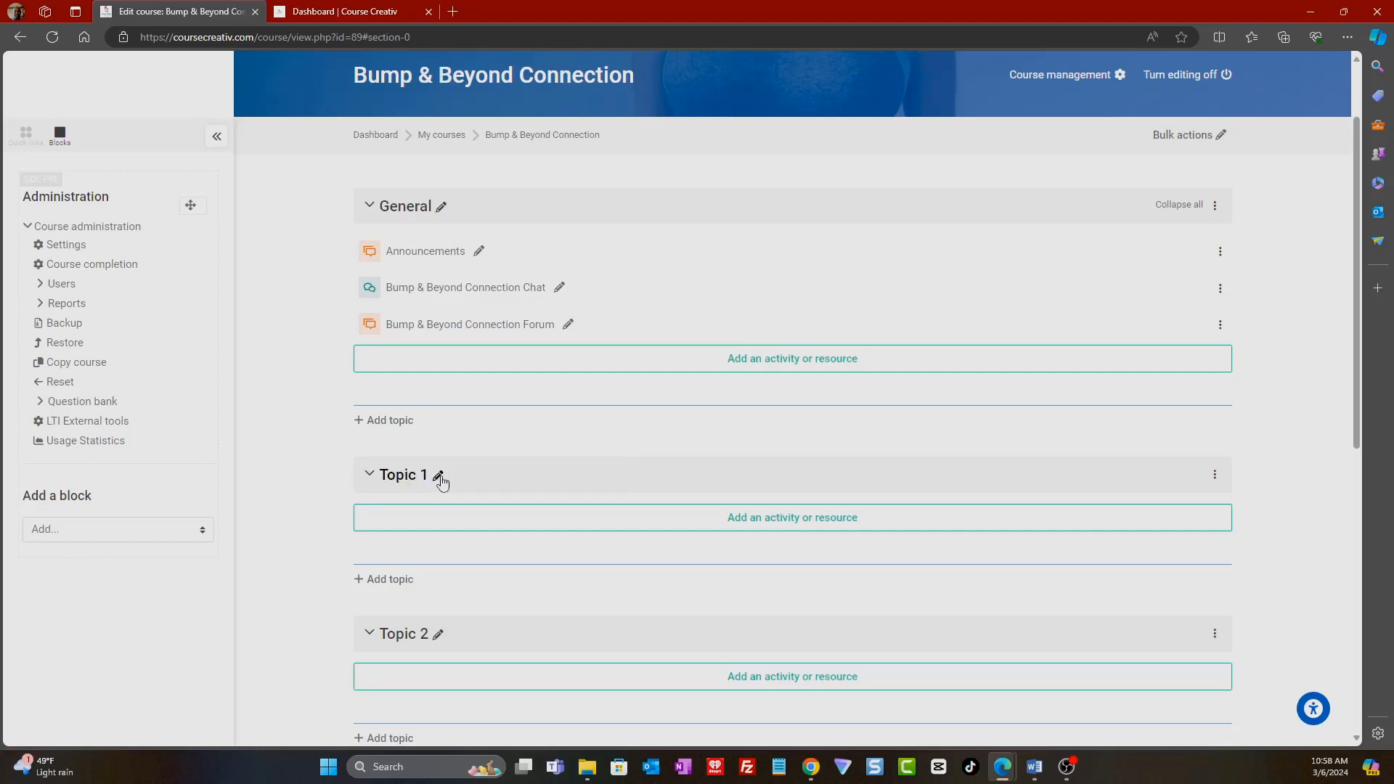
- Add a BigBlueButton activity to the Weekly Meetings section with the room name "Bump & Beyond Connection Weekly"
{"action": "left_click", "coordinate": [812, 527]}
{"action": "left_click", "coordinate": [465, 203]}
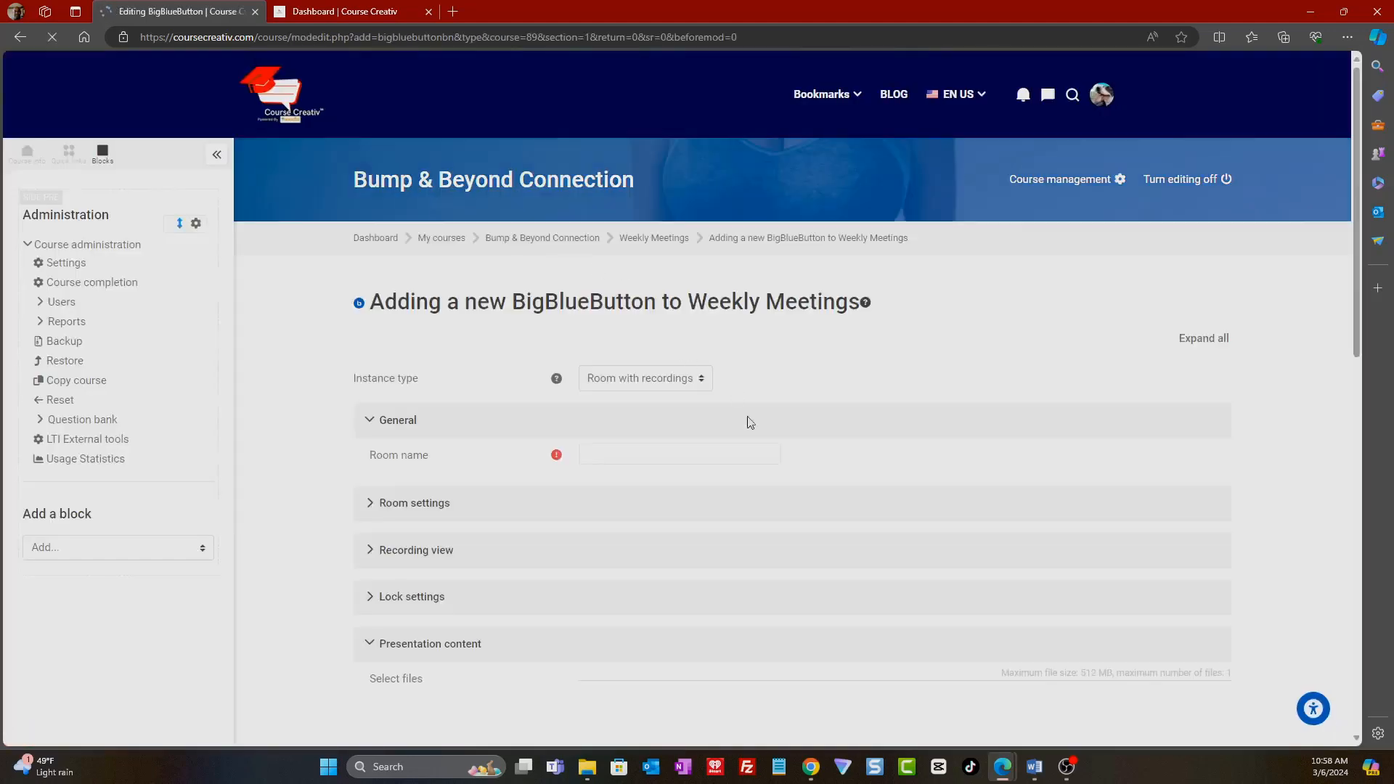
{"action": "left_click", "coordinate": [592, 461]}
{"action": "type", "text": "Bump & Beyond Connection Weekly"}
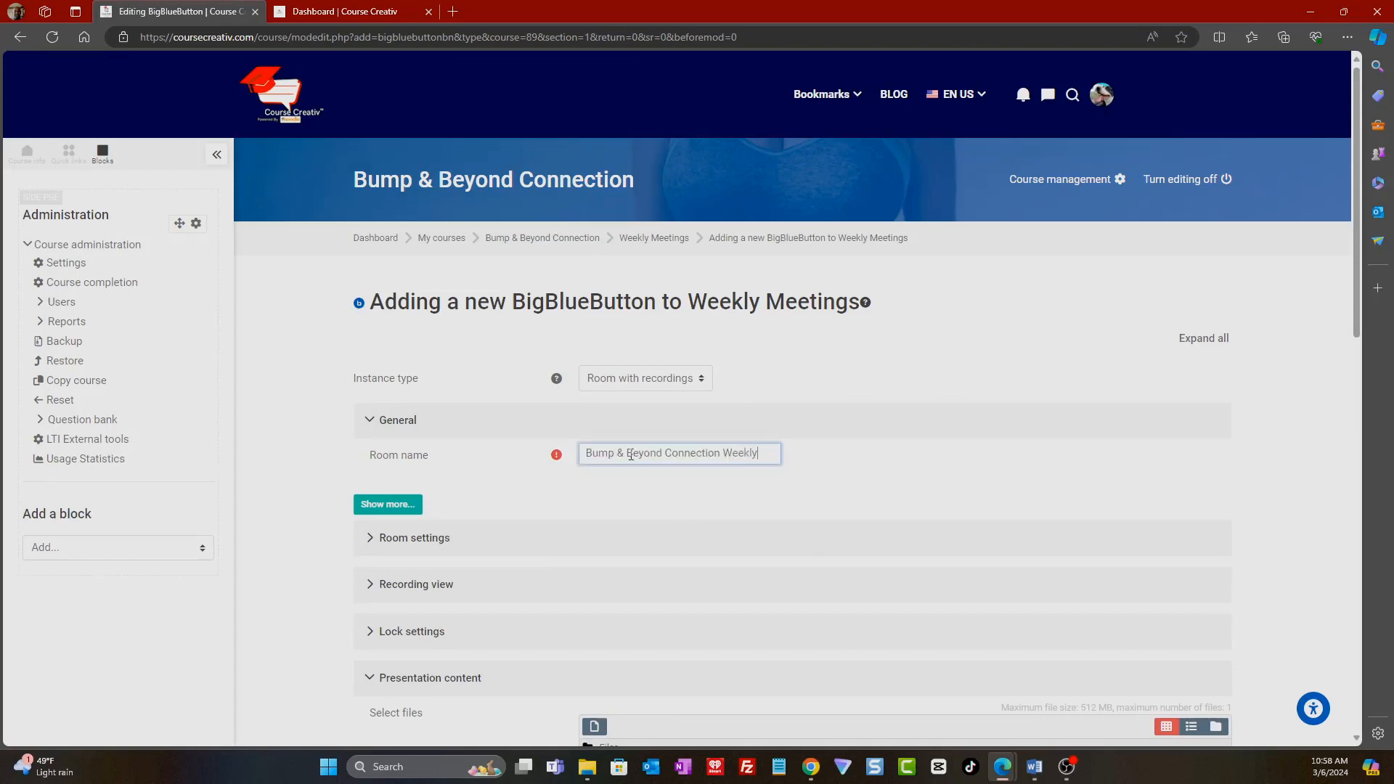
- Enable Wait for moderator in the room settings, then review the lock settings and live session roles
{"action": "scroll", "coordinate": [644, 517], "scroll_direction": "down", "scroll_amount": 4}
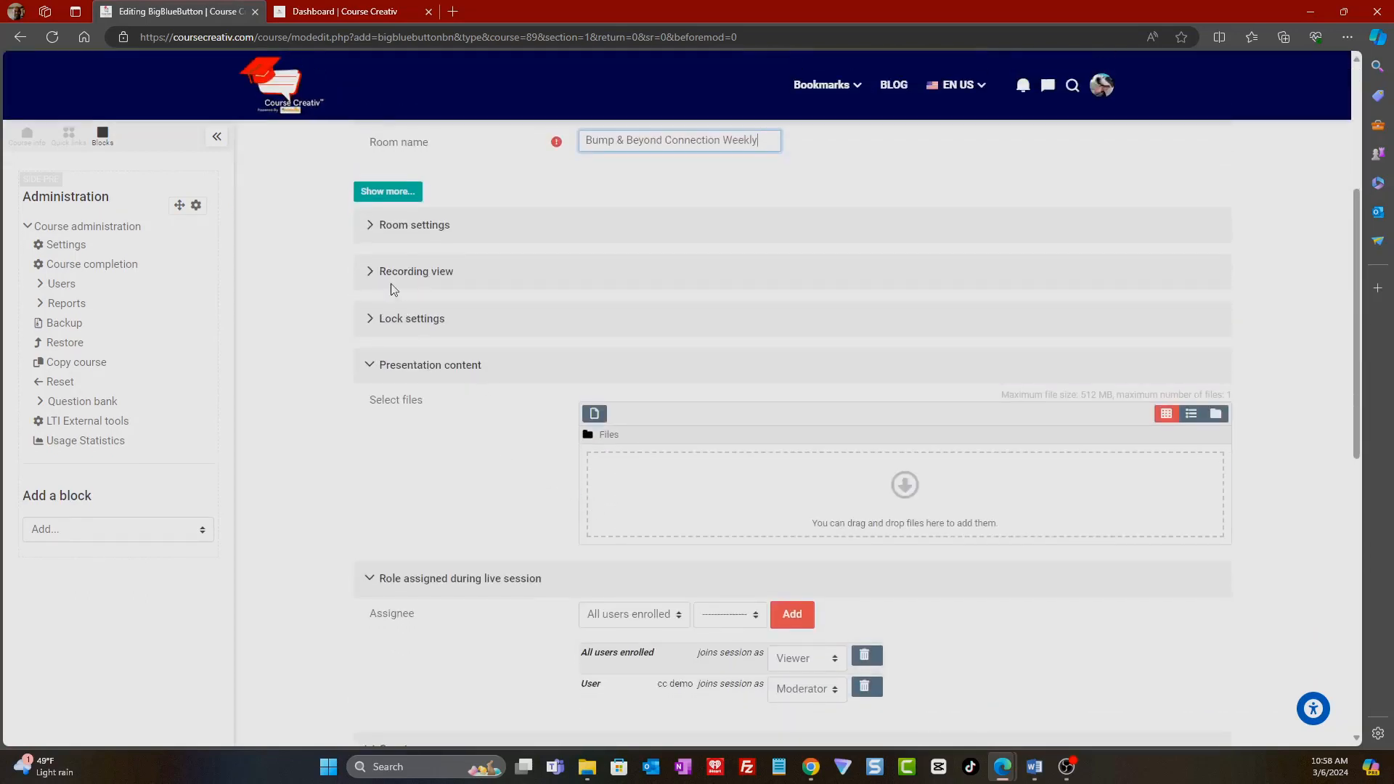
{"action": "left_click", "coordinate": [369, 227]}
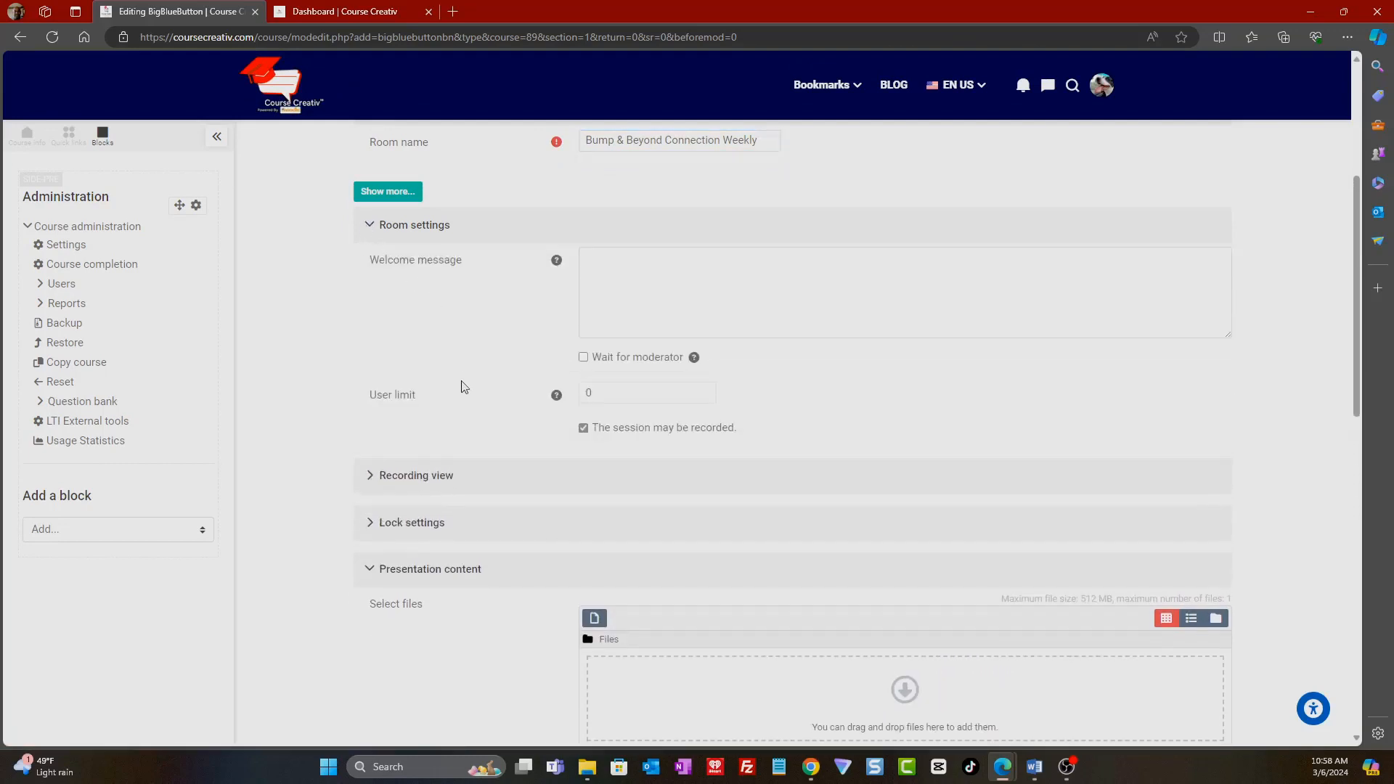
{"action": "left_click", "coordinate": [584, 358]}
{"action": "scroll", "coordinate": [514, 406], "scroll_direction": "down", "scroll_amount": 3}
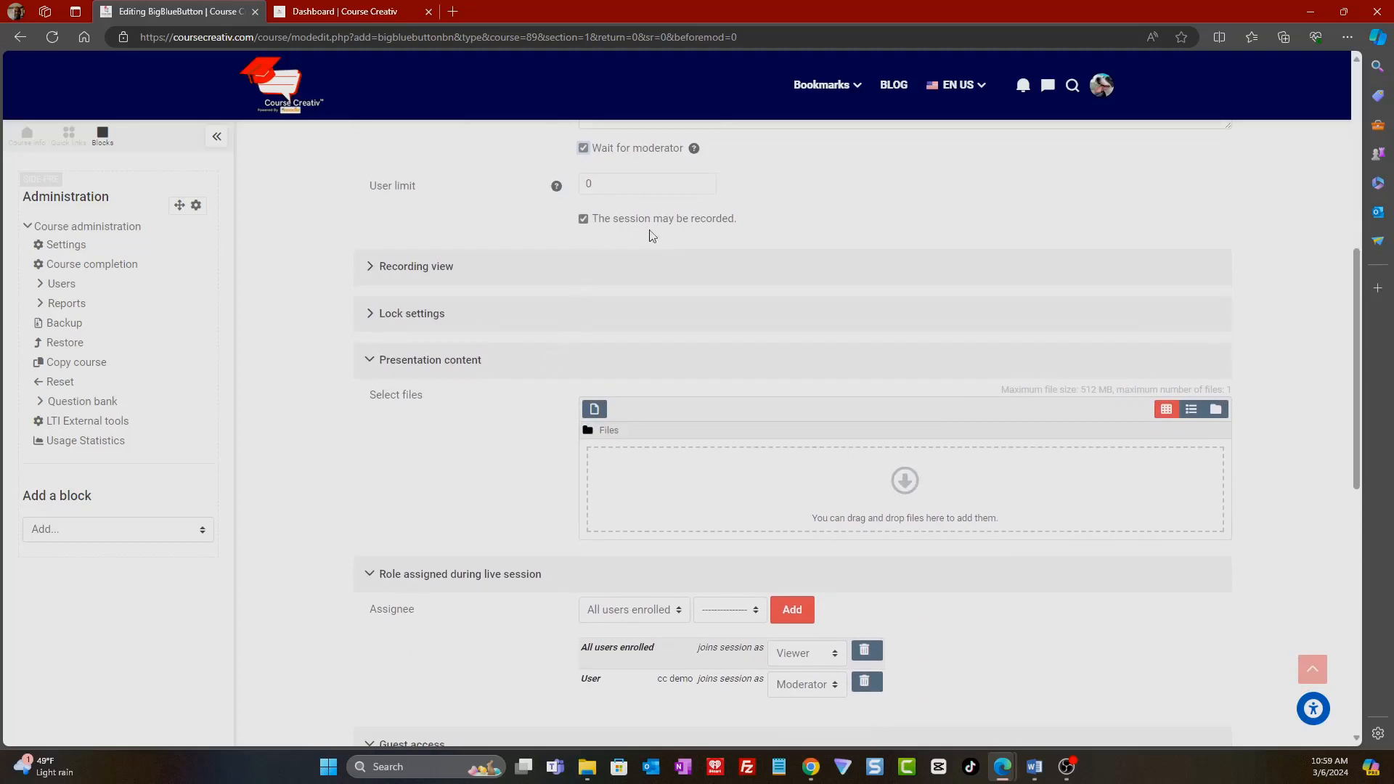
{"action": "left_click", "coordinate": [409, 269]}
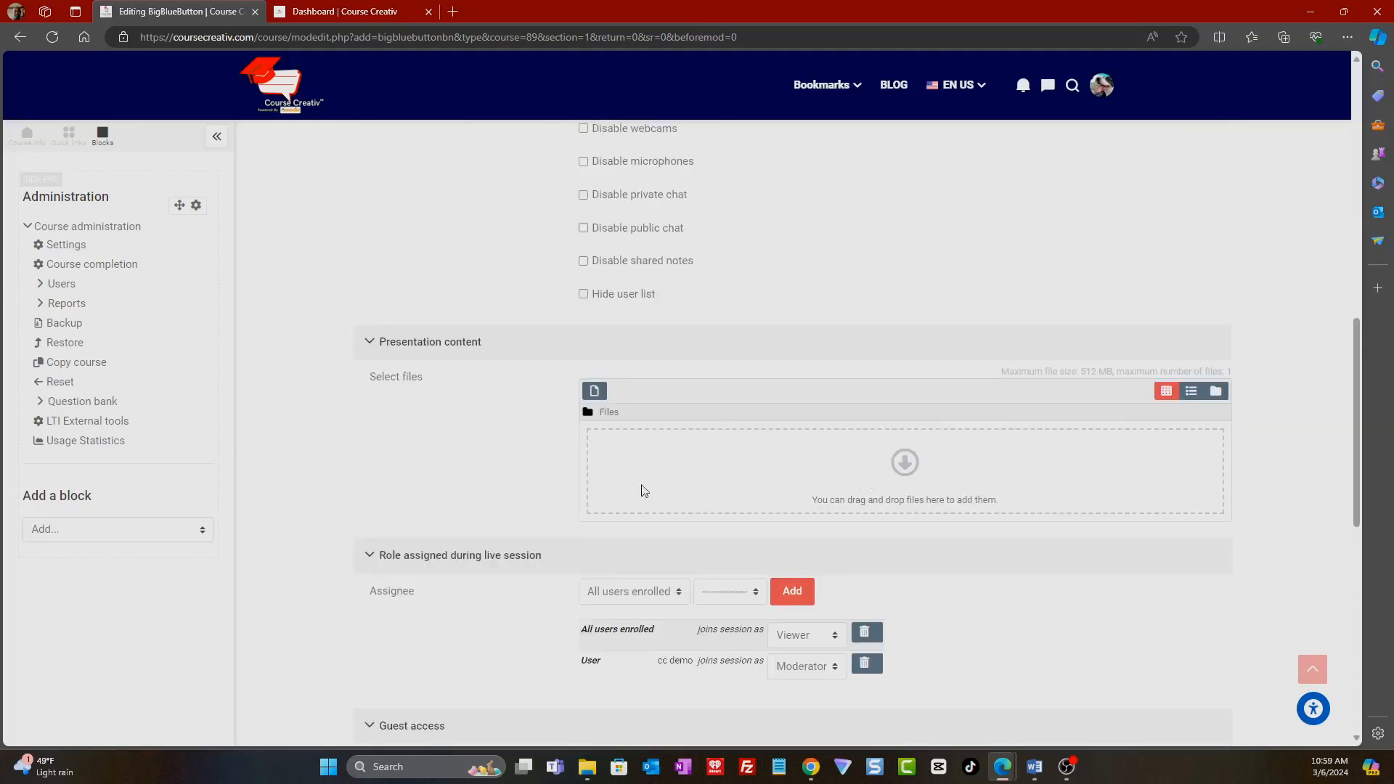
{"action": "scroll", "coordinate": [642, 491], "scroll_direction": "down", "scroll_amount": 3}
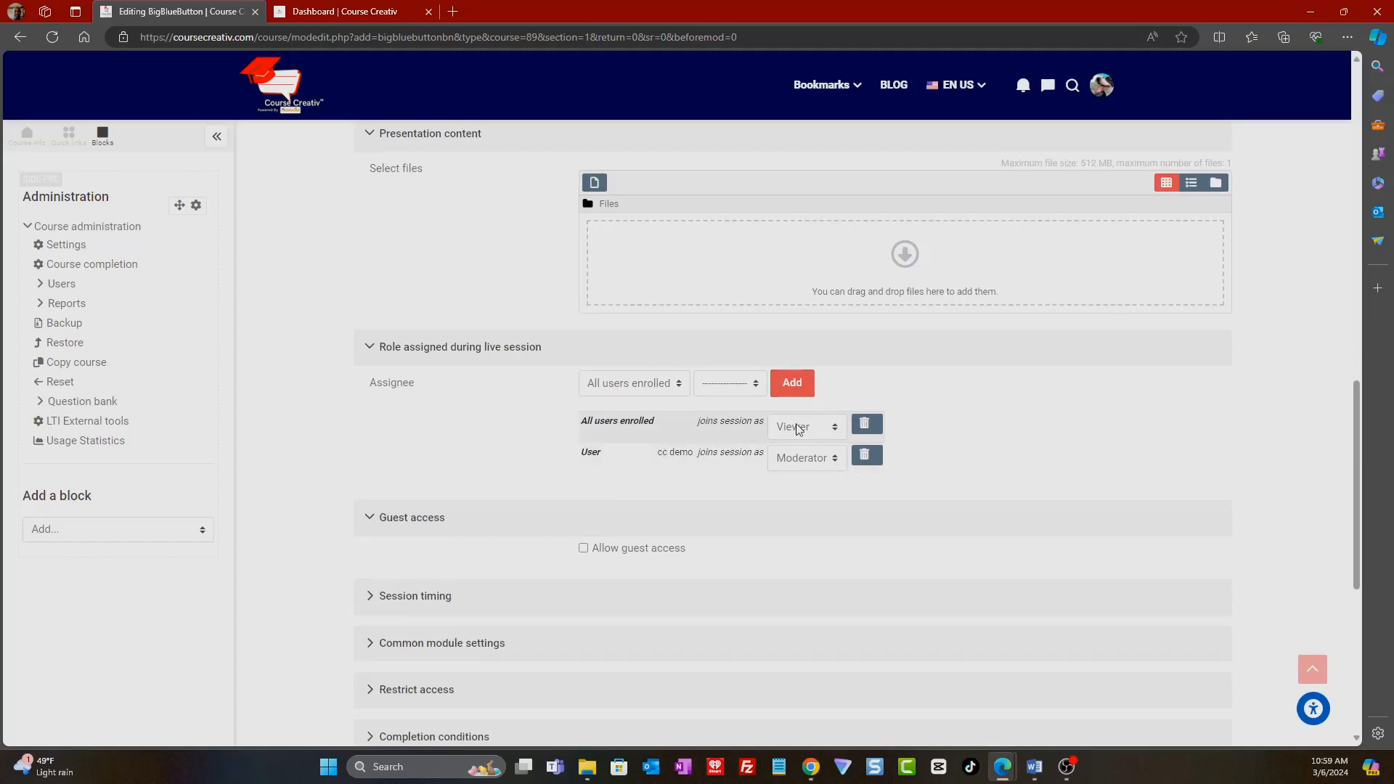
- Allow guest access to the meeting room without requiring moderator admission, then save and display the room
{"action": "scroll", "coordinate": [489, 461], "scroll_direction": "down", "scroll_amount": 4}
{"action": "scroll", "coordinate": [489, 423], "scroll_direction": "up", "scroll_amount": 3}
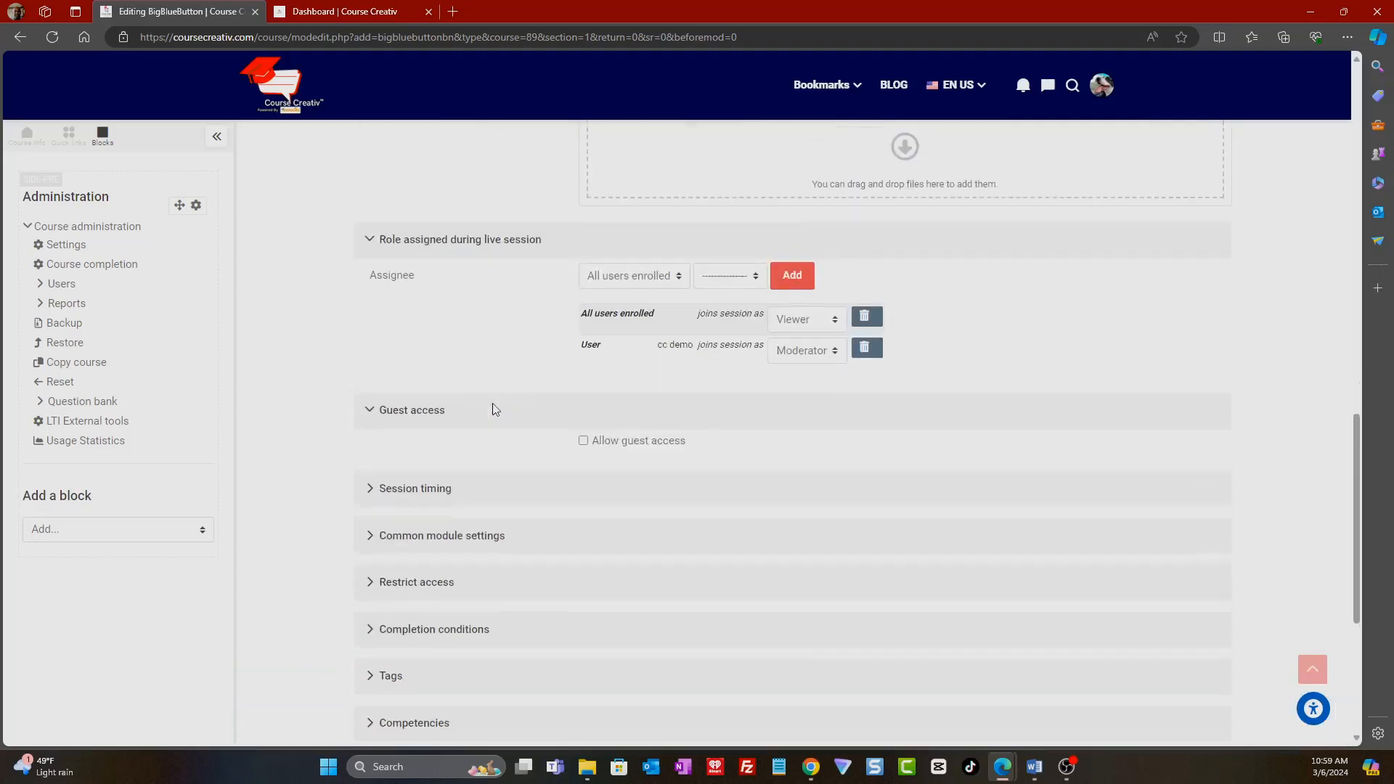
{"action": "left_click", "coordinate": [583, 445]}
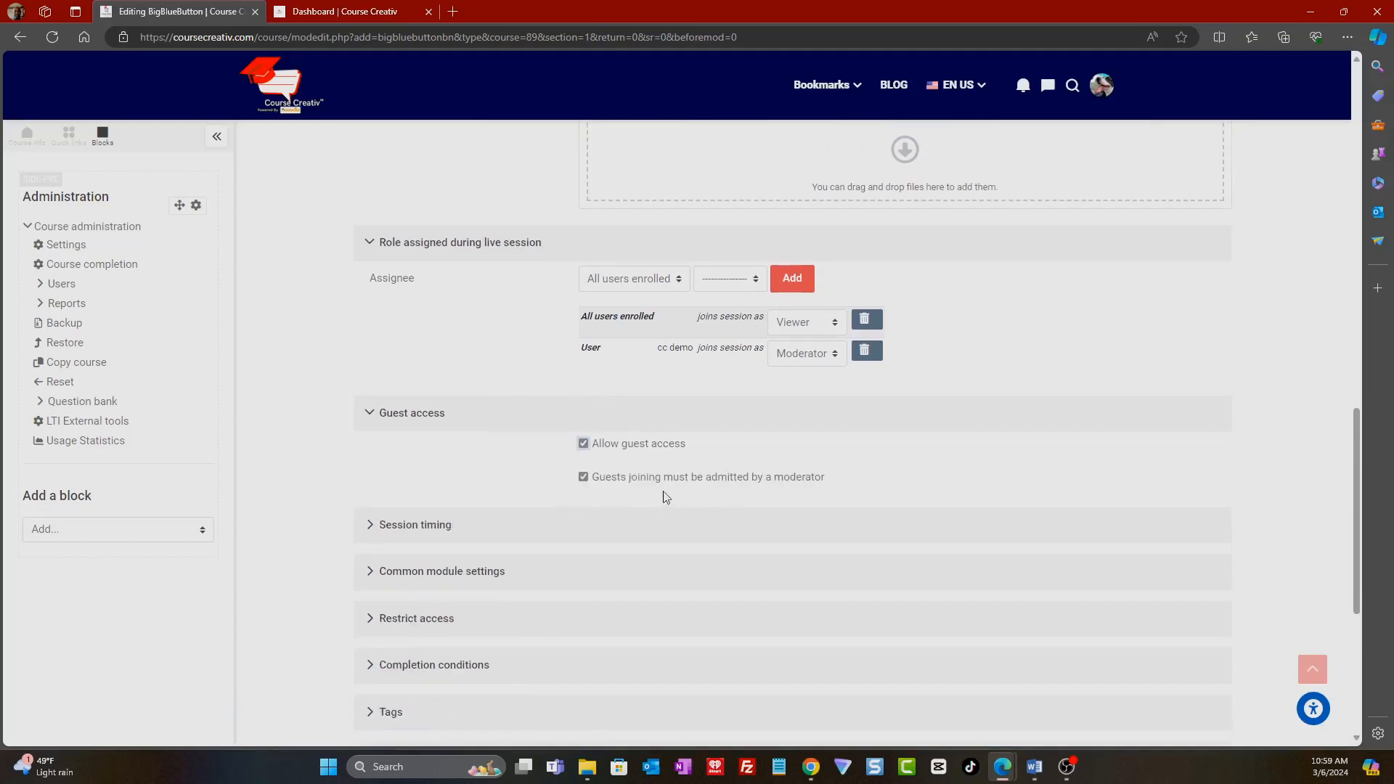
{"action": "left_click", "coordinate": [585, 478]}
{"action": "scroll", "coordinate": [545, 503], "scroll_direction": "down", "scroll_amount": 3}
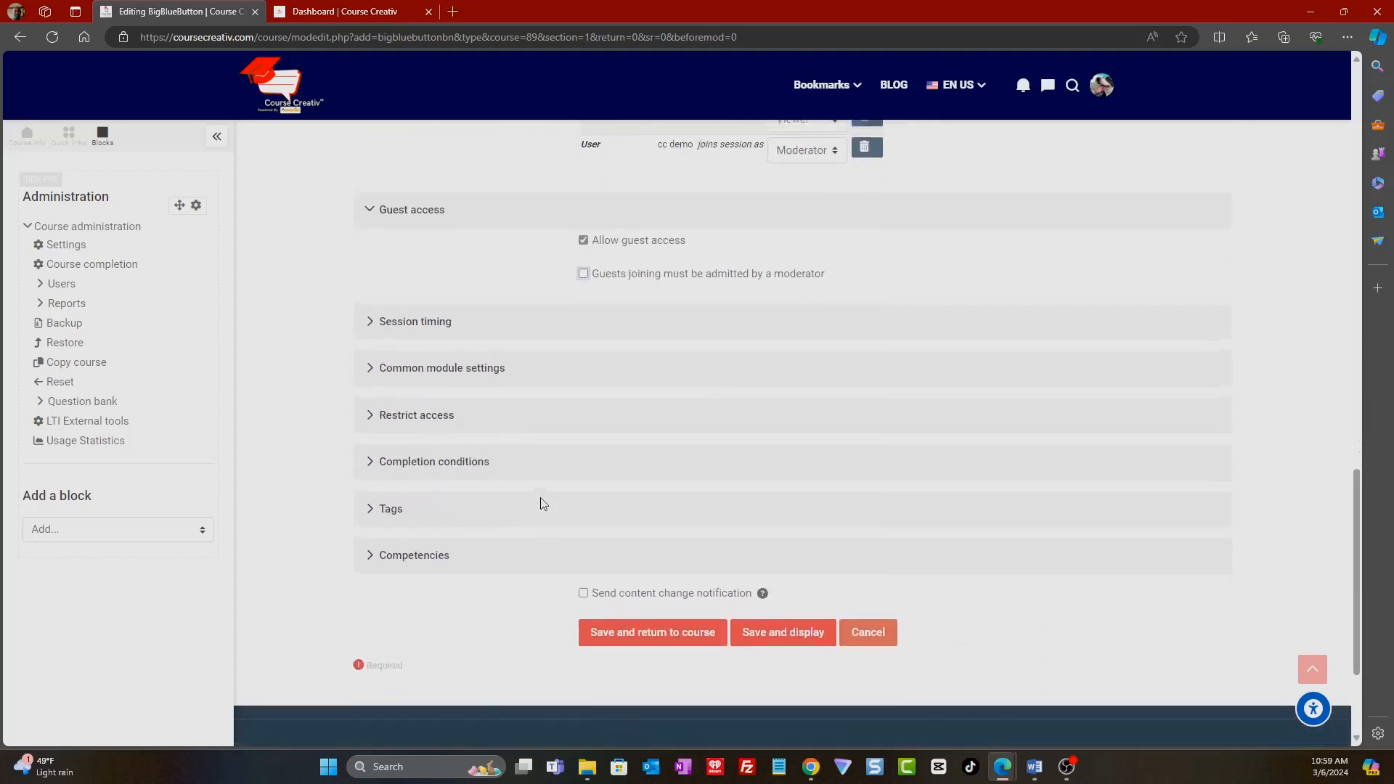
{"action": "left_click", "coordinate": [773, 629]}
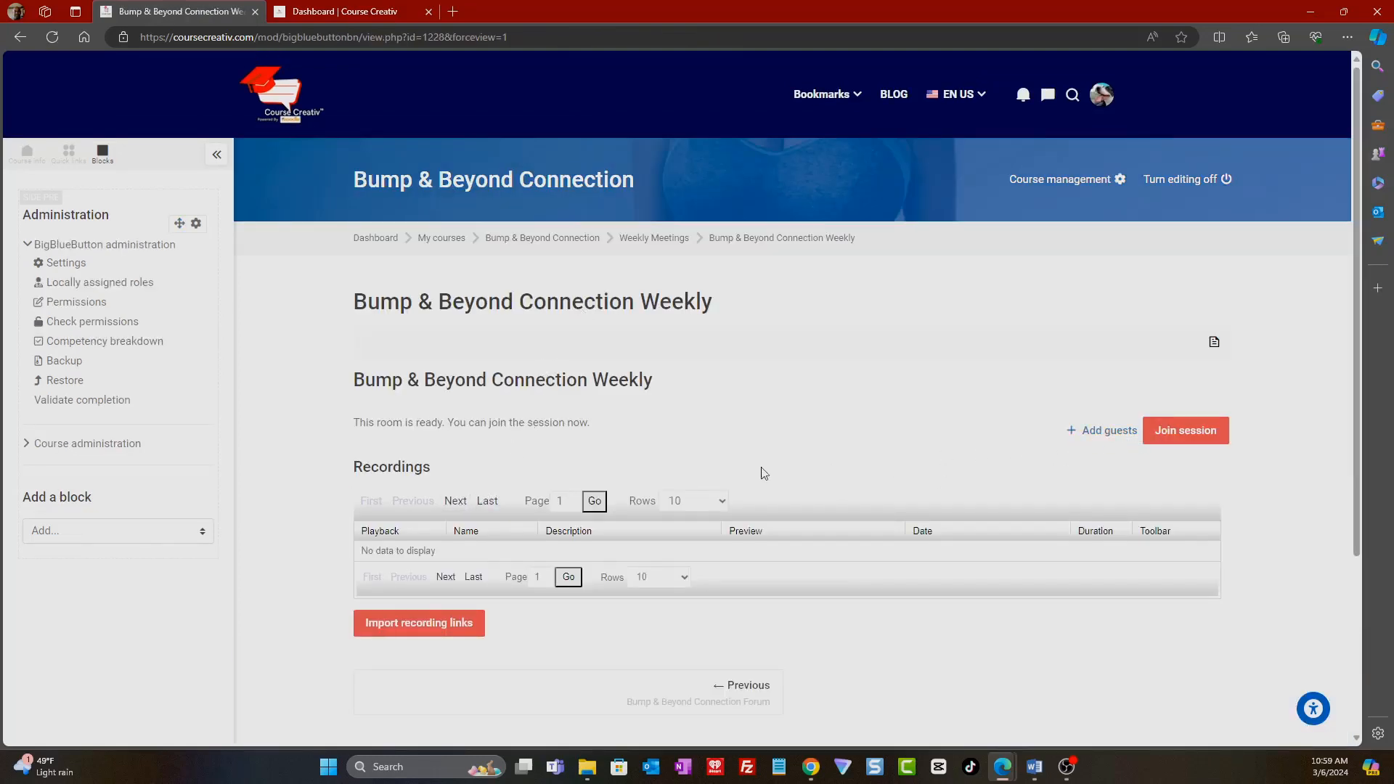
{"action": "scroll", "coordinate": [755, 472], "scroll_direction": "down", "scroll_amount": 3}
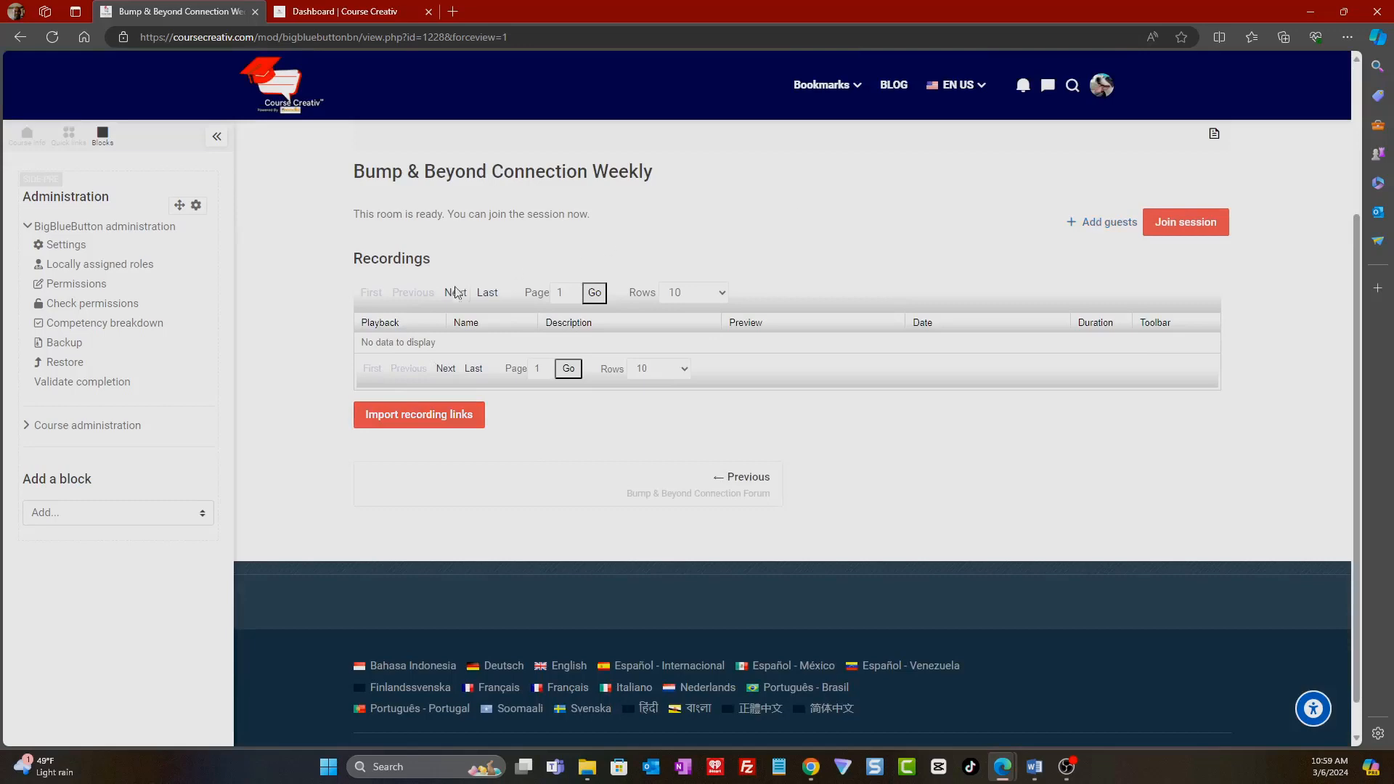
- Reopen the weekly meeting room's settings from the course page, check the guest meeting link and password, then save and return to the course
{"action": "scroll", "coordinate": [433, 300], "scroll_direction": "up", "scroll_amount": 3}
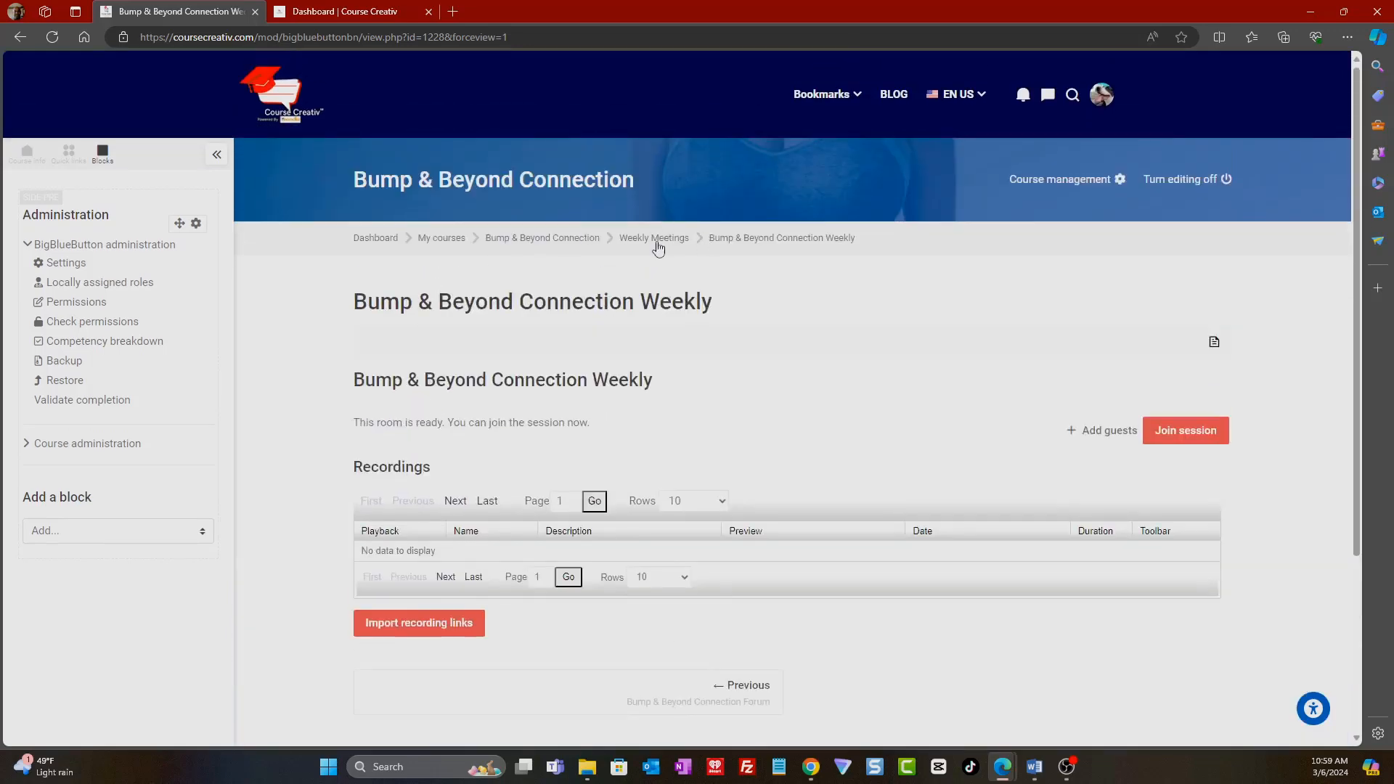
{"action": "left_click", "coordinate": [657, 247]}
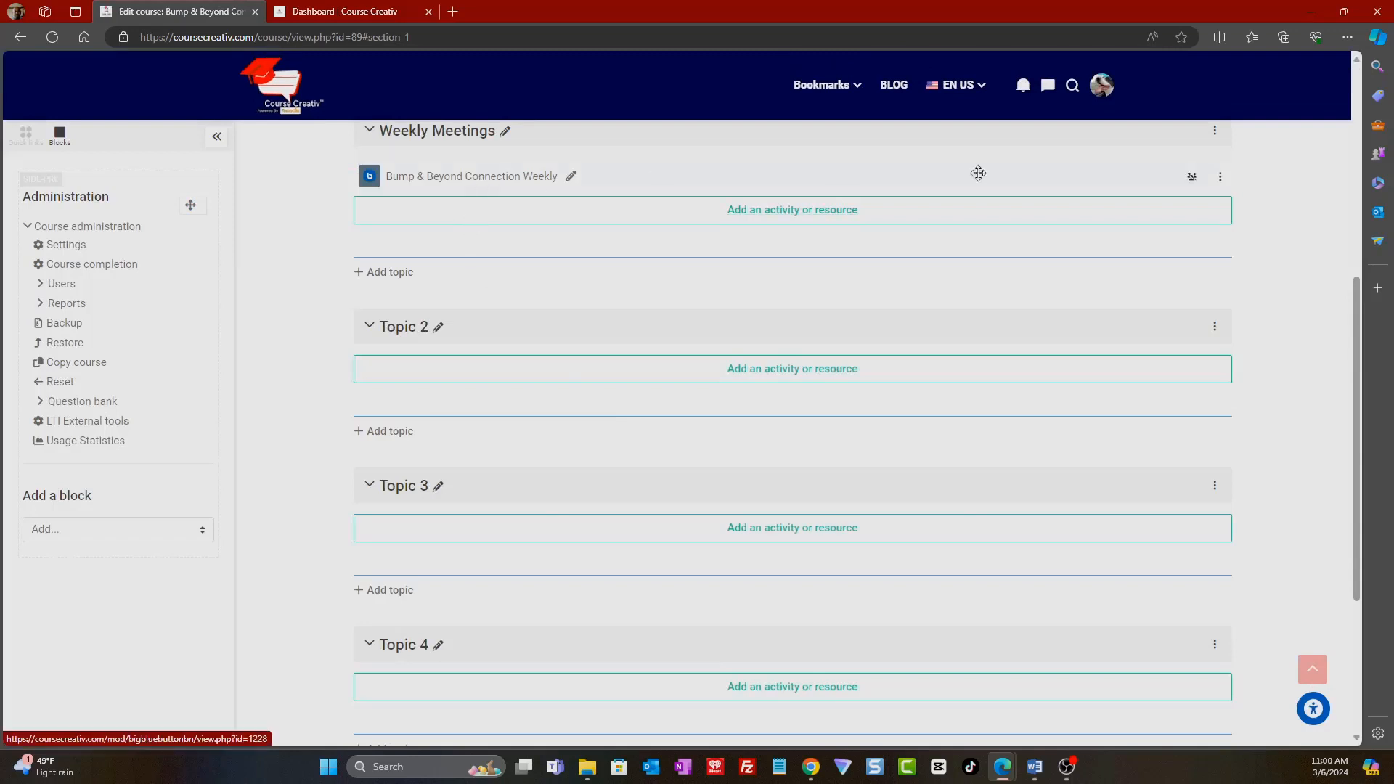
{"action": "left_click", "coordinate": [1219, 180]}
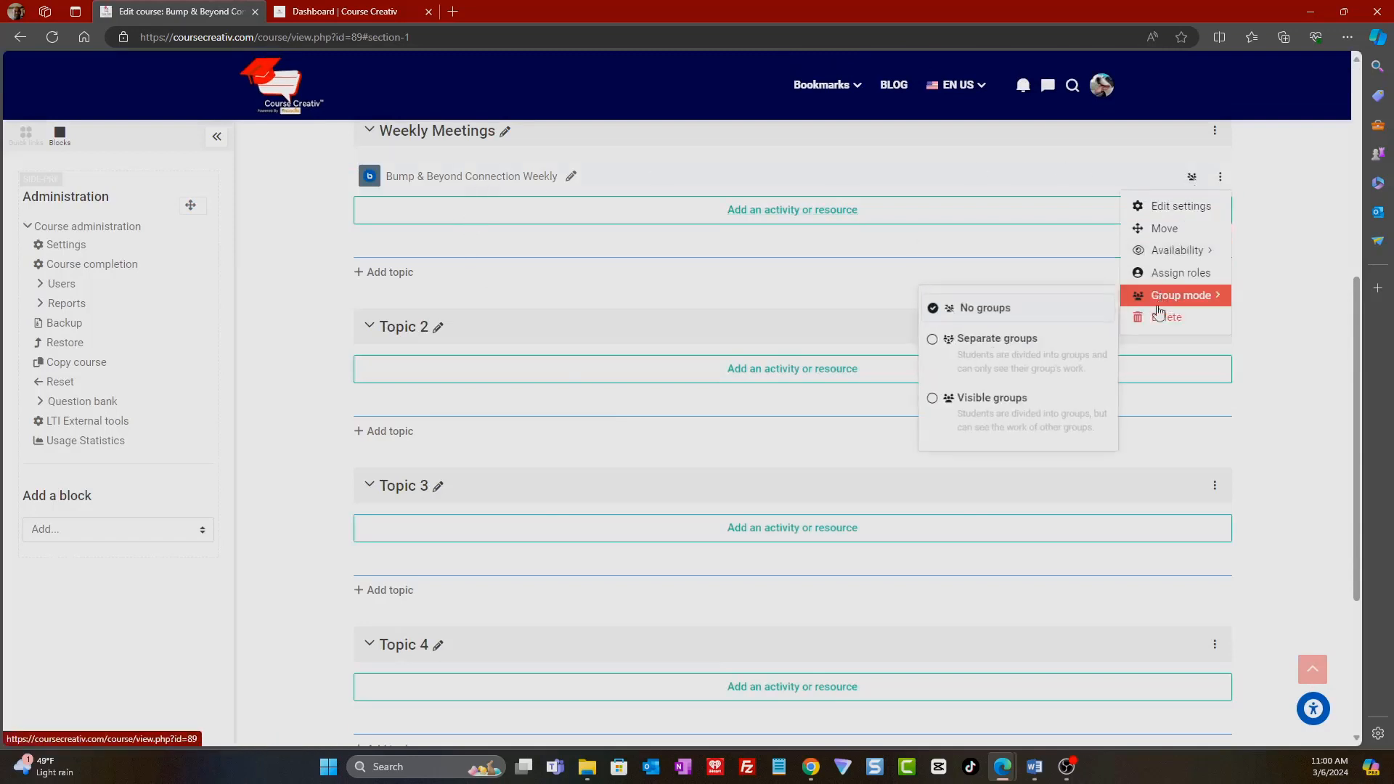
{"action": "mouse_move", "coordinate": [1171, 262]}
{"action": "left_click", "coordinate": [1178, 216]}
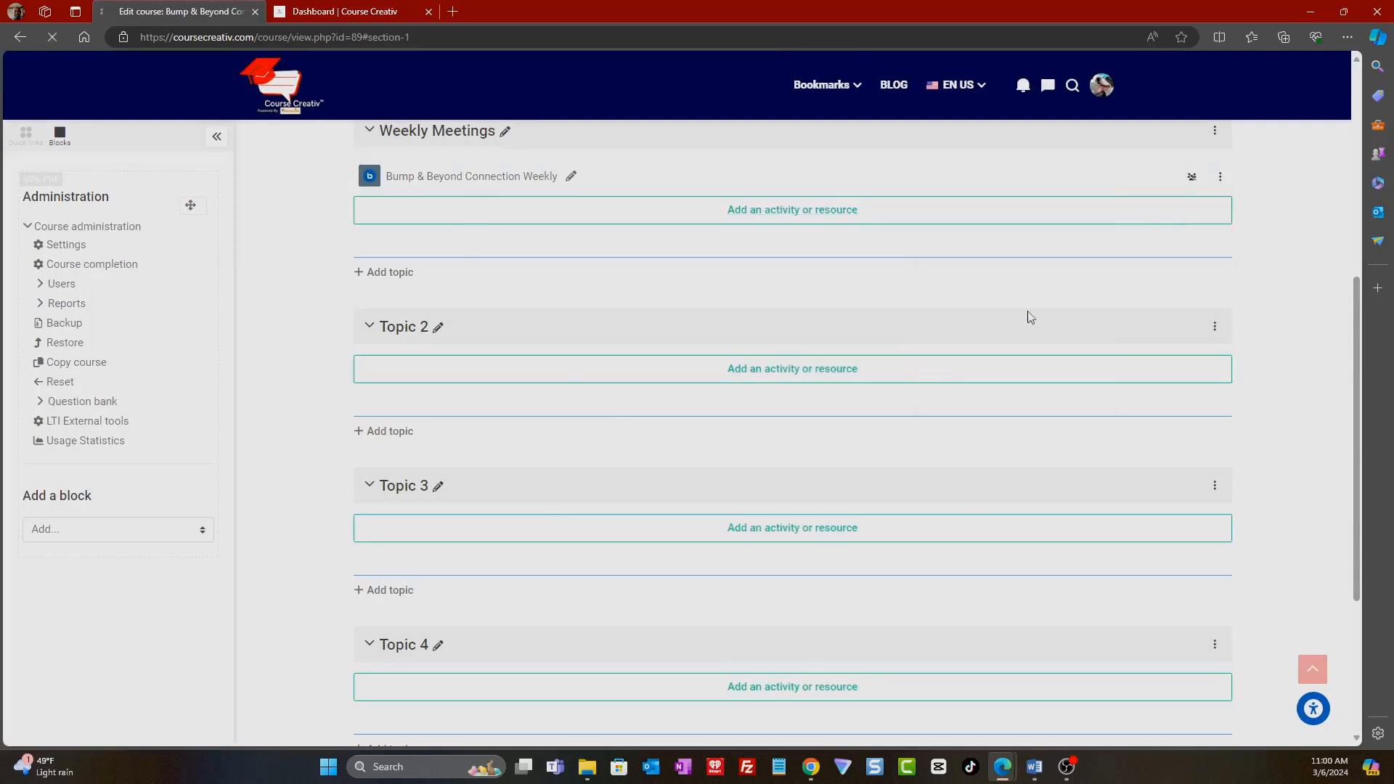
{"action": "scroll", "coordinate": [632, 472], "scroll_direction": "down", "scroll_amount": 10}
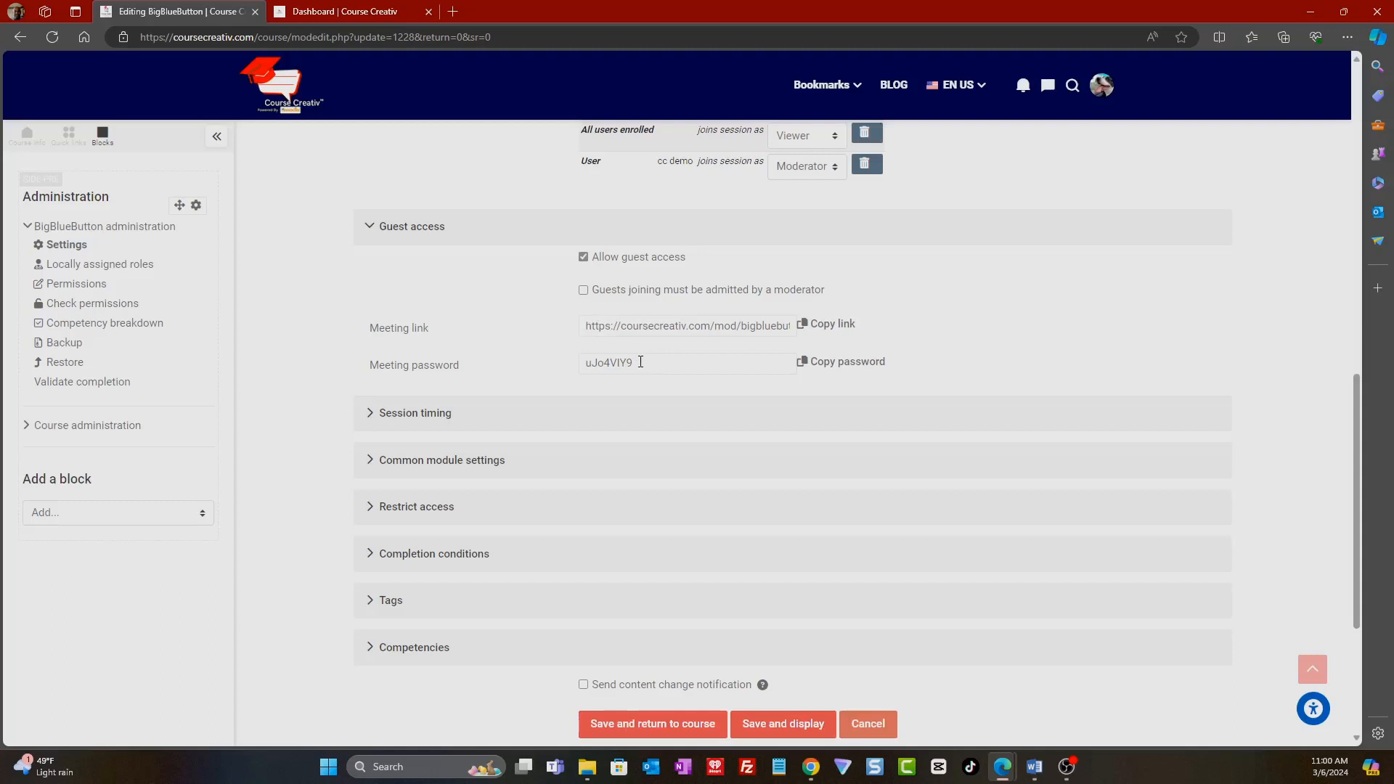
{"action": "left_click_drag", "start_coordinate": [633, 363], "coordinate": [581, 365]}
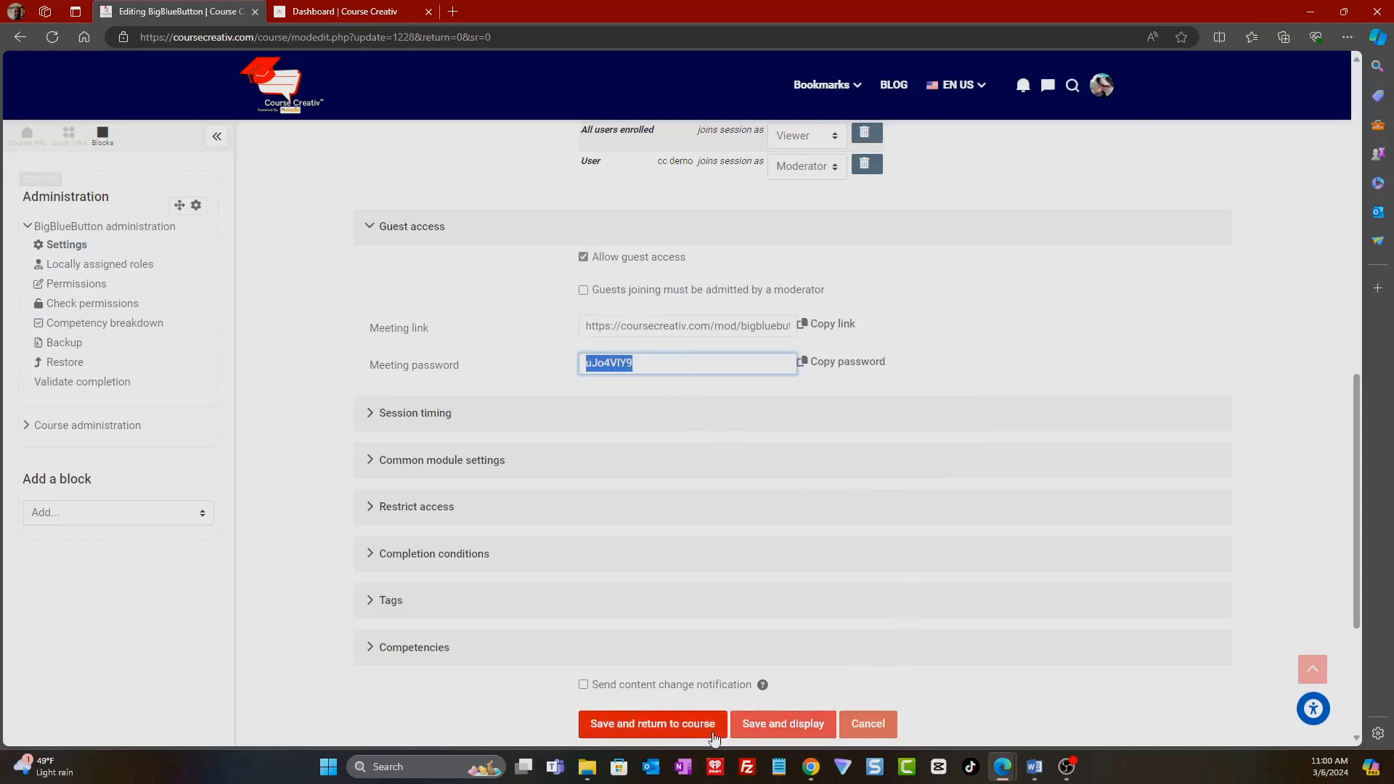
{"action": "left_click", "coordinate": [660, 724]}
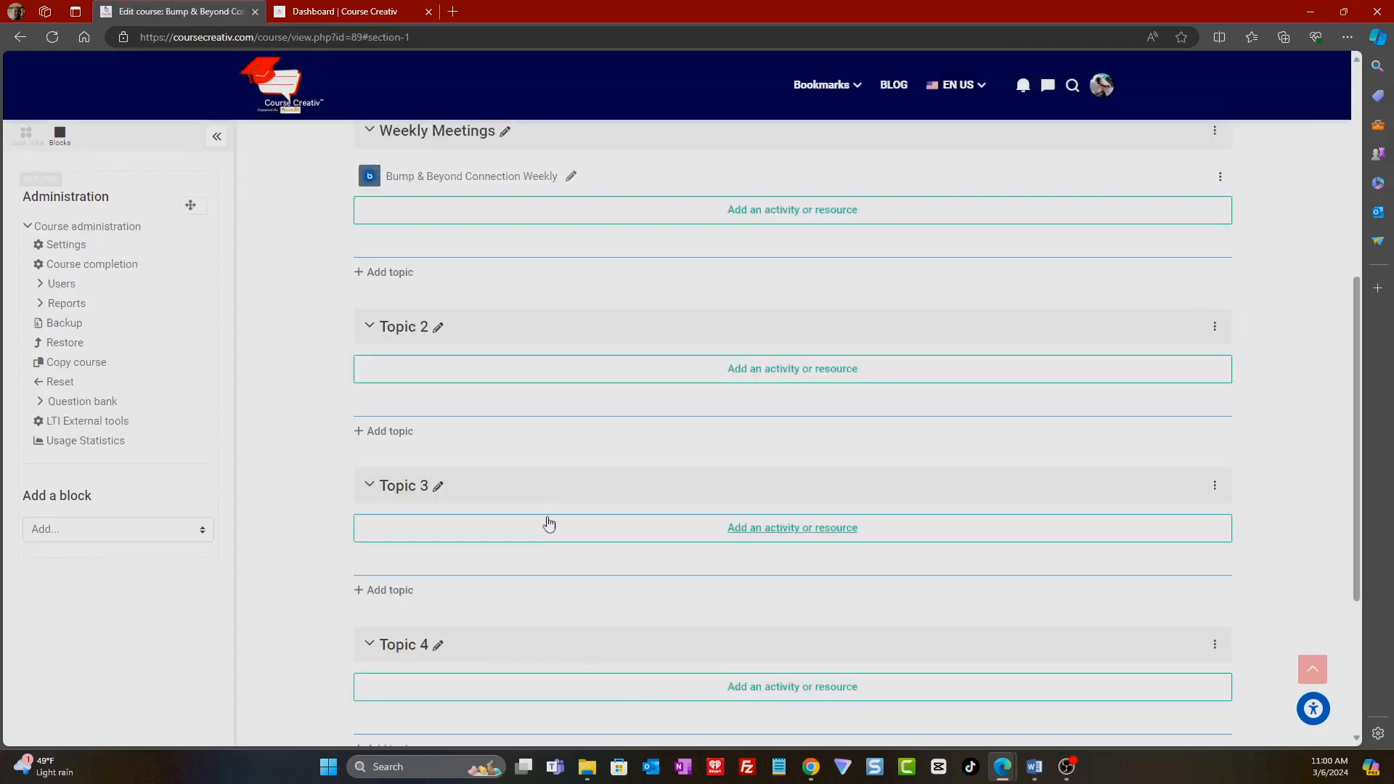
- Rename the Topic 2 section to "Free Mini Course on Breathing"
{"action": "scroll", "coordinate": [536, 517], "scroll_direction": "up", "scroll_amount": 3}
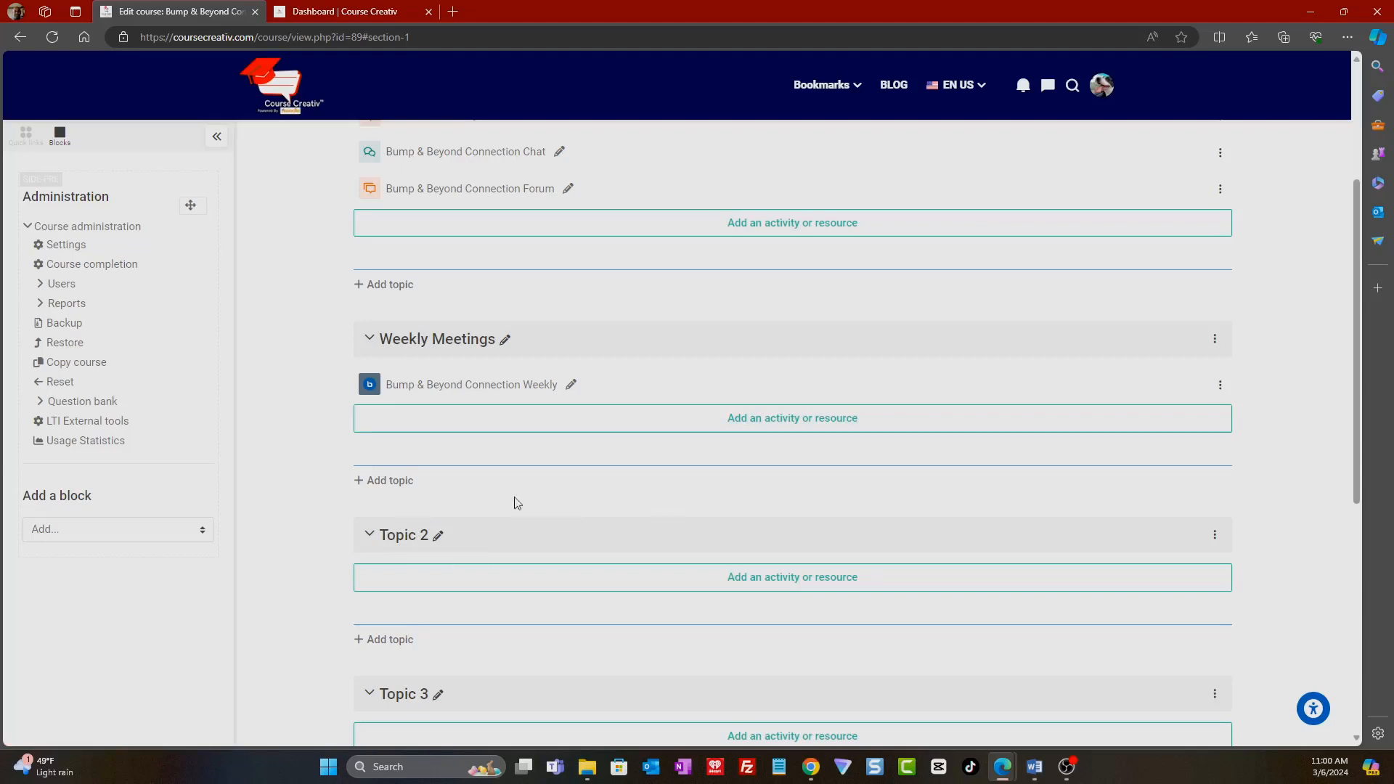
{"action": "left_click", "coordinate": [439, 536]}
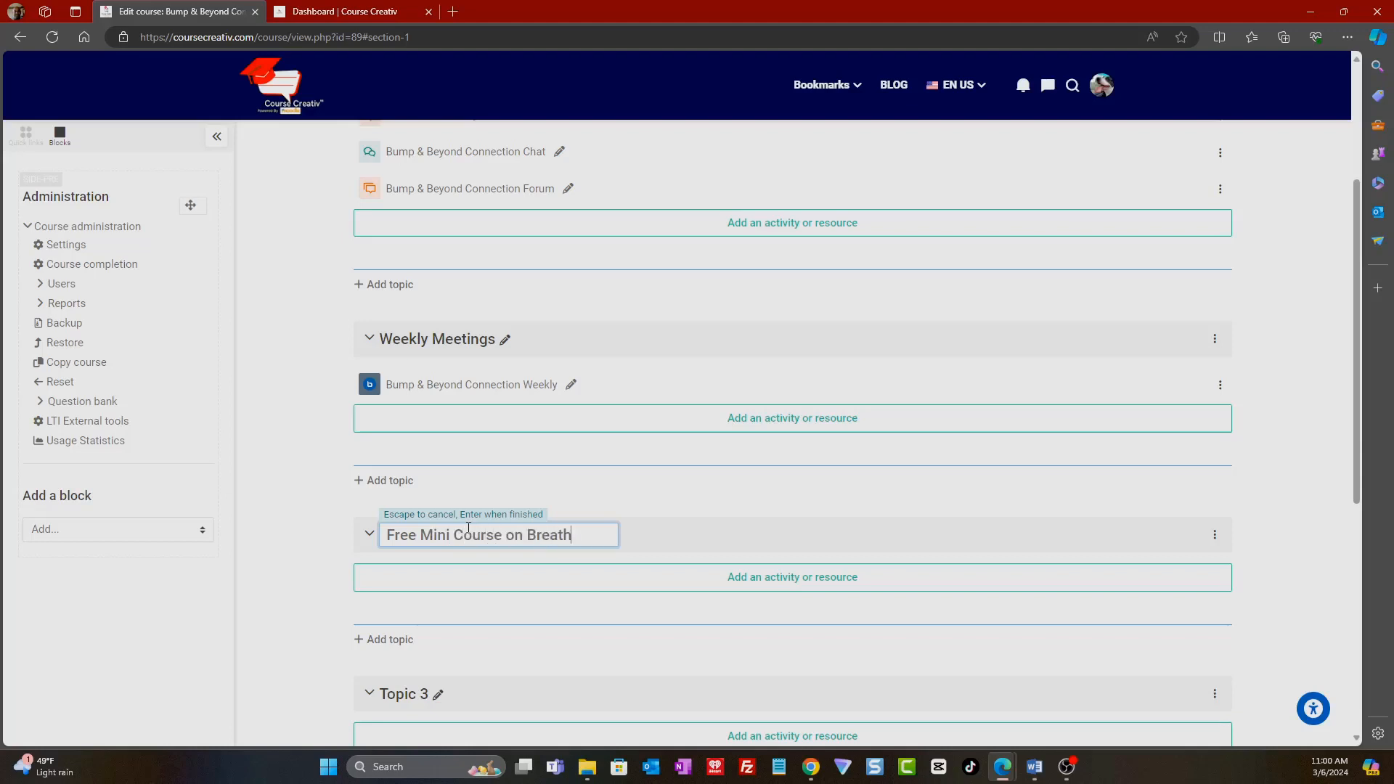
{"action": "type", "text": "ing"}
{"action": "key", "text": "Return"}
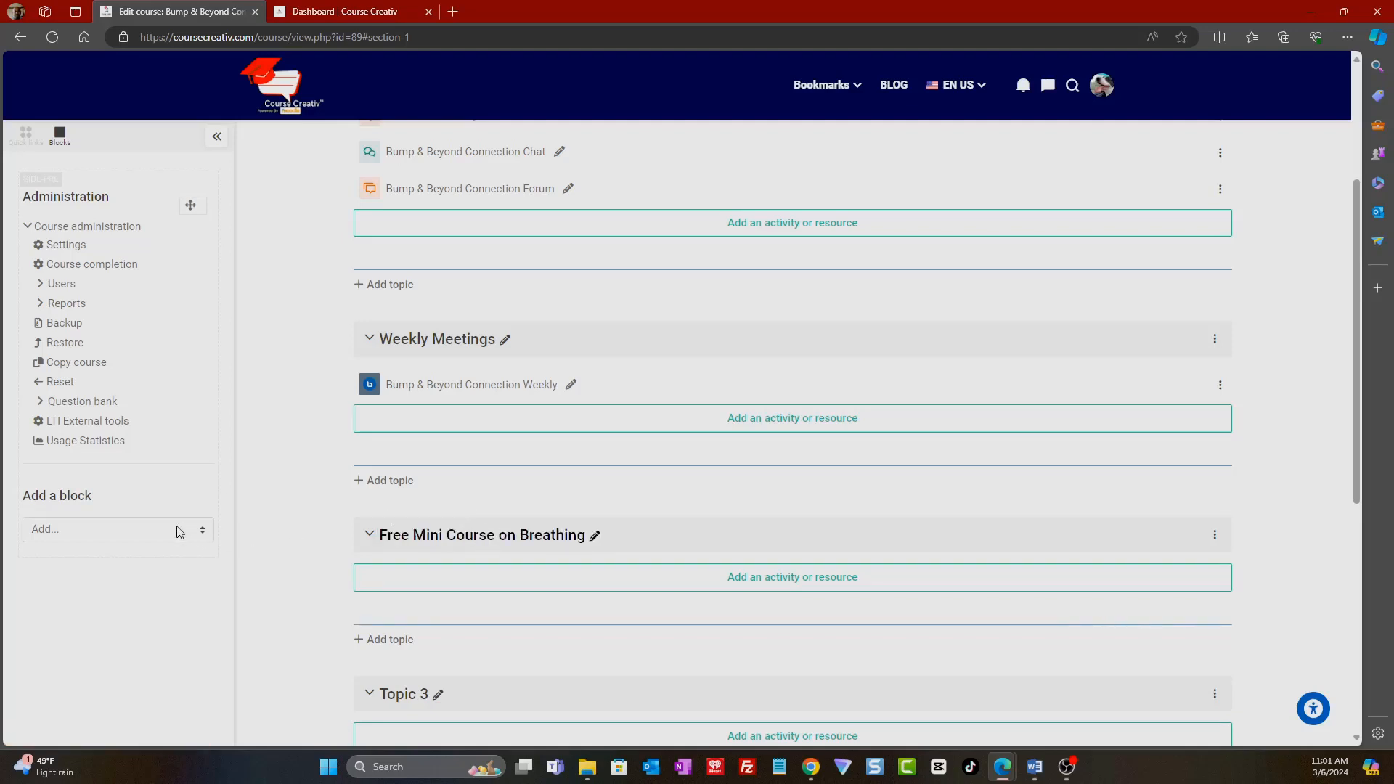
- Add the Sharing Cart block to the Bump & Beyond Connection course and check which sections it offers for copying
{"action": "left_click", "coordinate": [202, 531]}
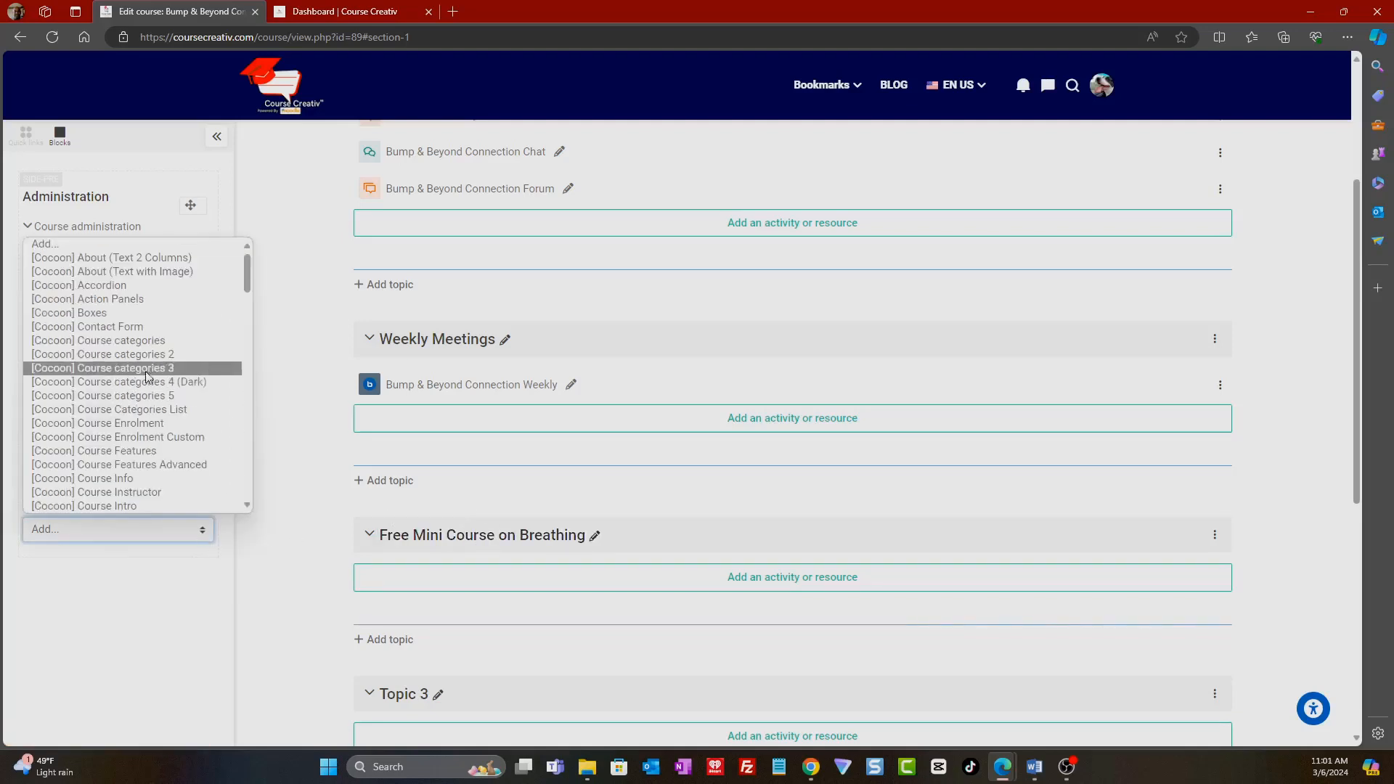
{"action": "scroll", "coordinate": [140, 402], "scroll_direction": "down", "scroll_amount": 2}
{"action": "scroll", "coordinate": [140, 402], "scroll_direction": "down", "scroll_amount": 15}
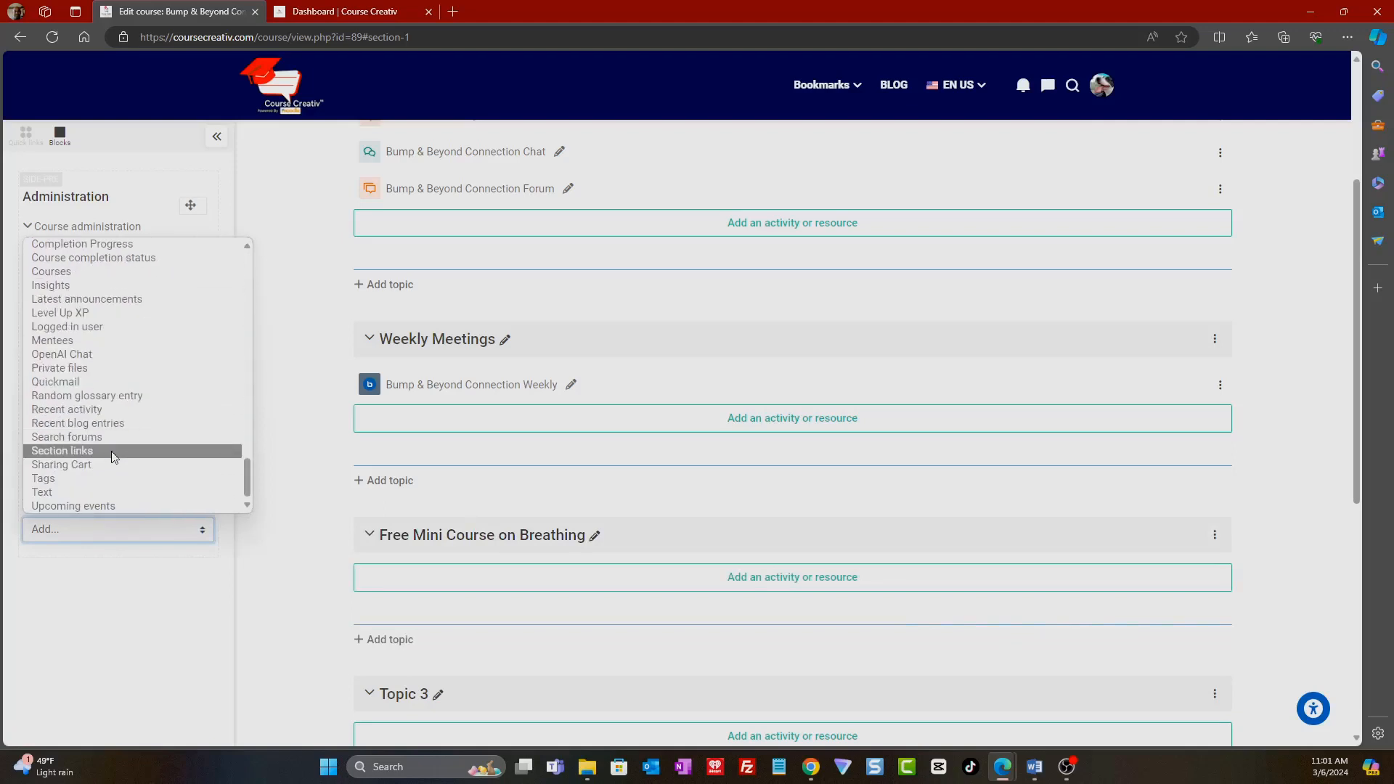
{"action": "left_click", "coordinate": [62, 464]}
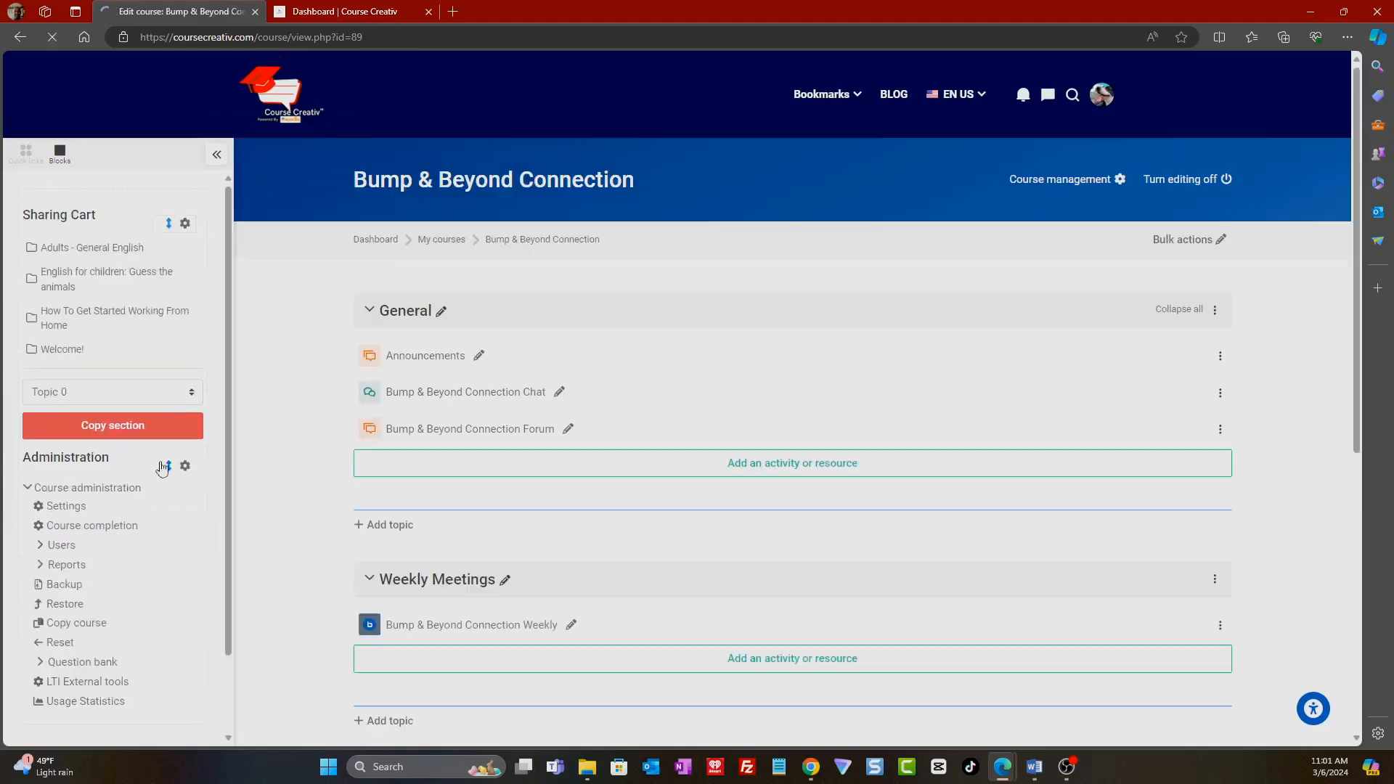
{"action": "scroll", "coordinate": [268, 529], "scroll_direction": "down", "scroll_amount": 4}
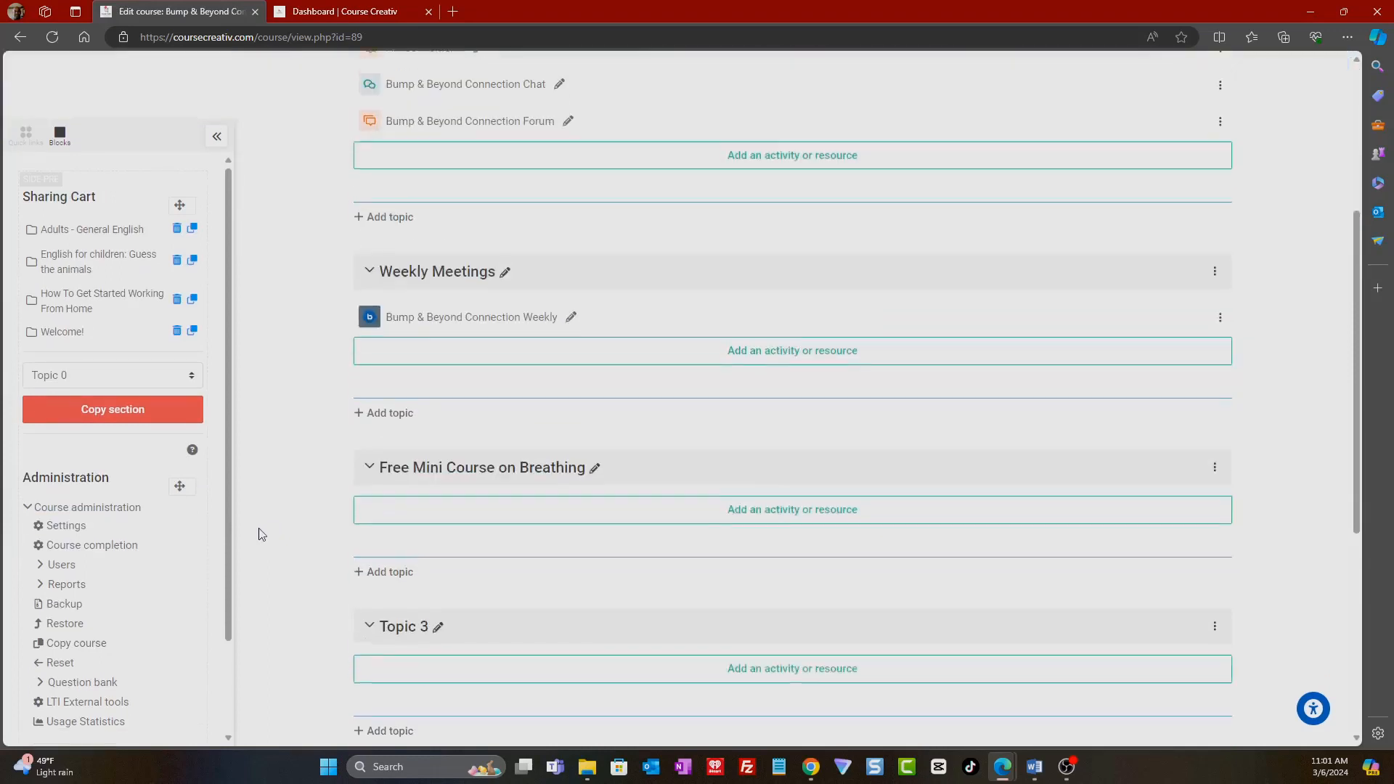
{"action": "left_click", "coordinate": [104, 377]}
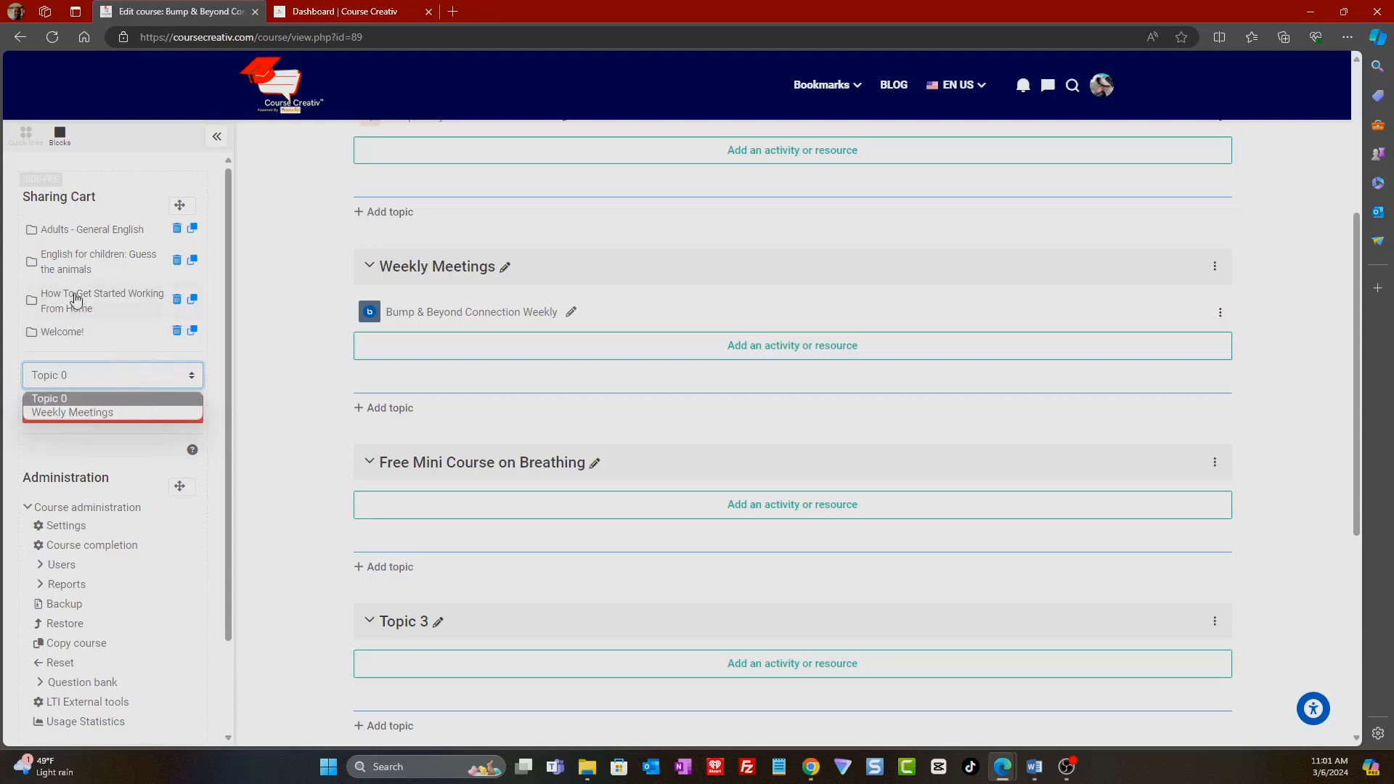
{"action": "left_click", "coordinate": [215, 377]}
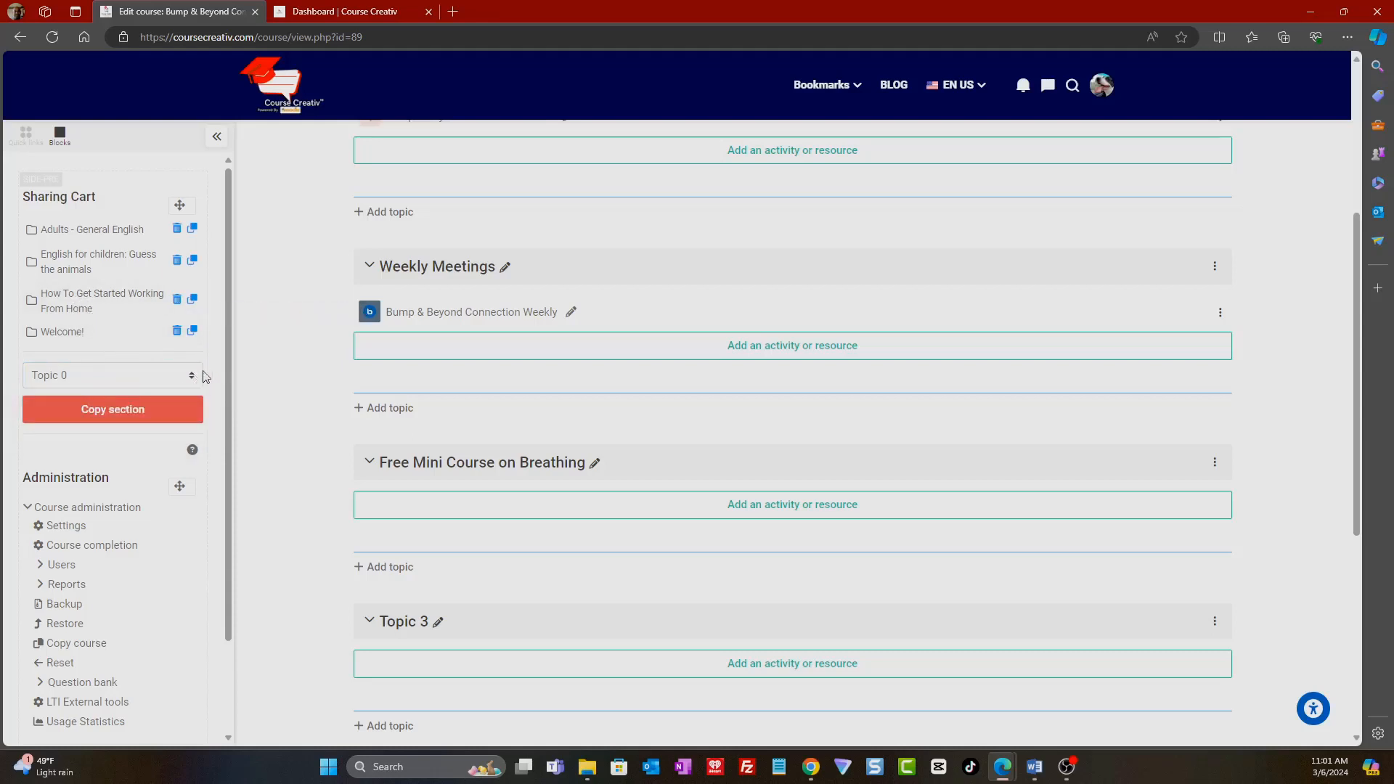
{"action": "scroll", "coordinate": [336, 314], "scroll_direction": "up", "scroll_amount": 5}
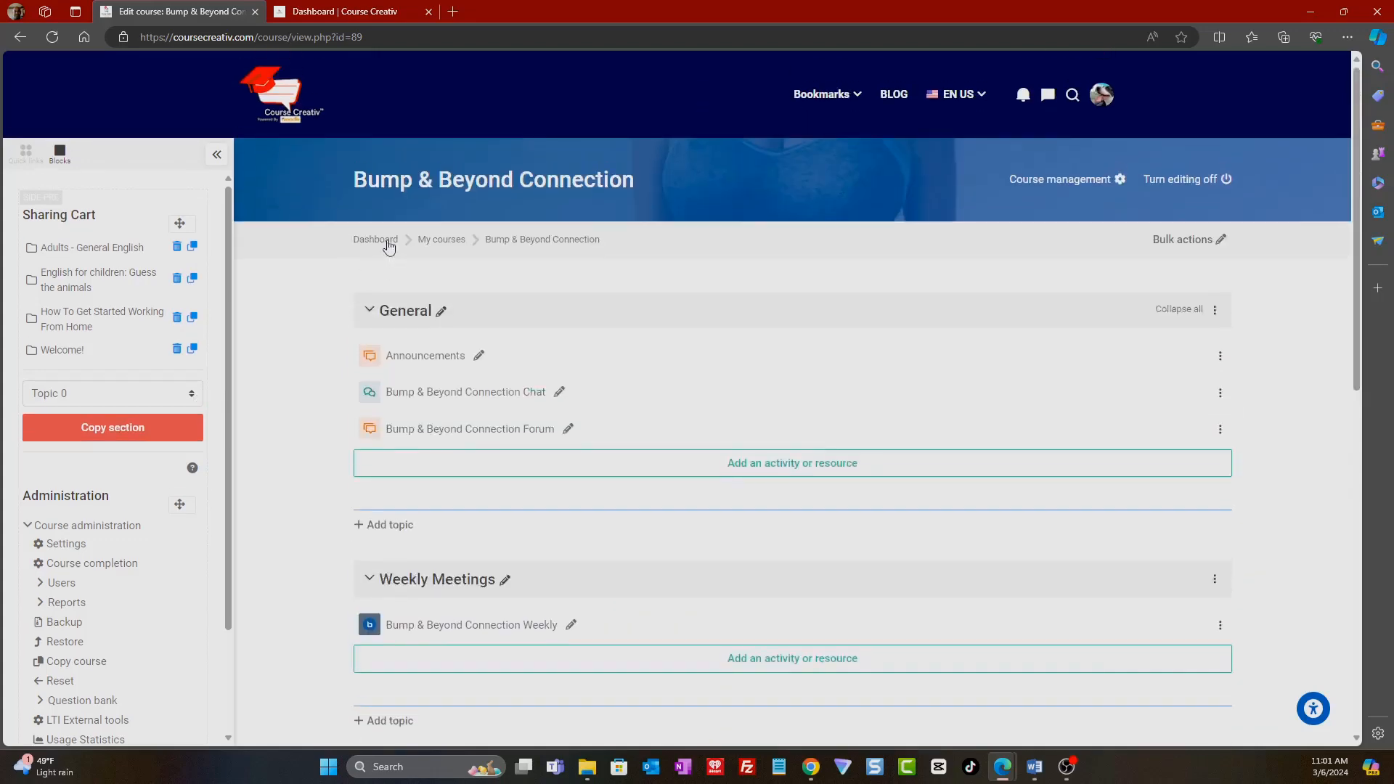
- Open the Mindfulness course from the dashboard and copy its "... and breathe!" section into the Sharing Cart
{"action": "left_click", "coordinate": [365, 14]}
{"action": "scroll", "coordinate": [368, 390], "scroll_direction": "down", "scroll_amount": 2}
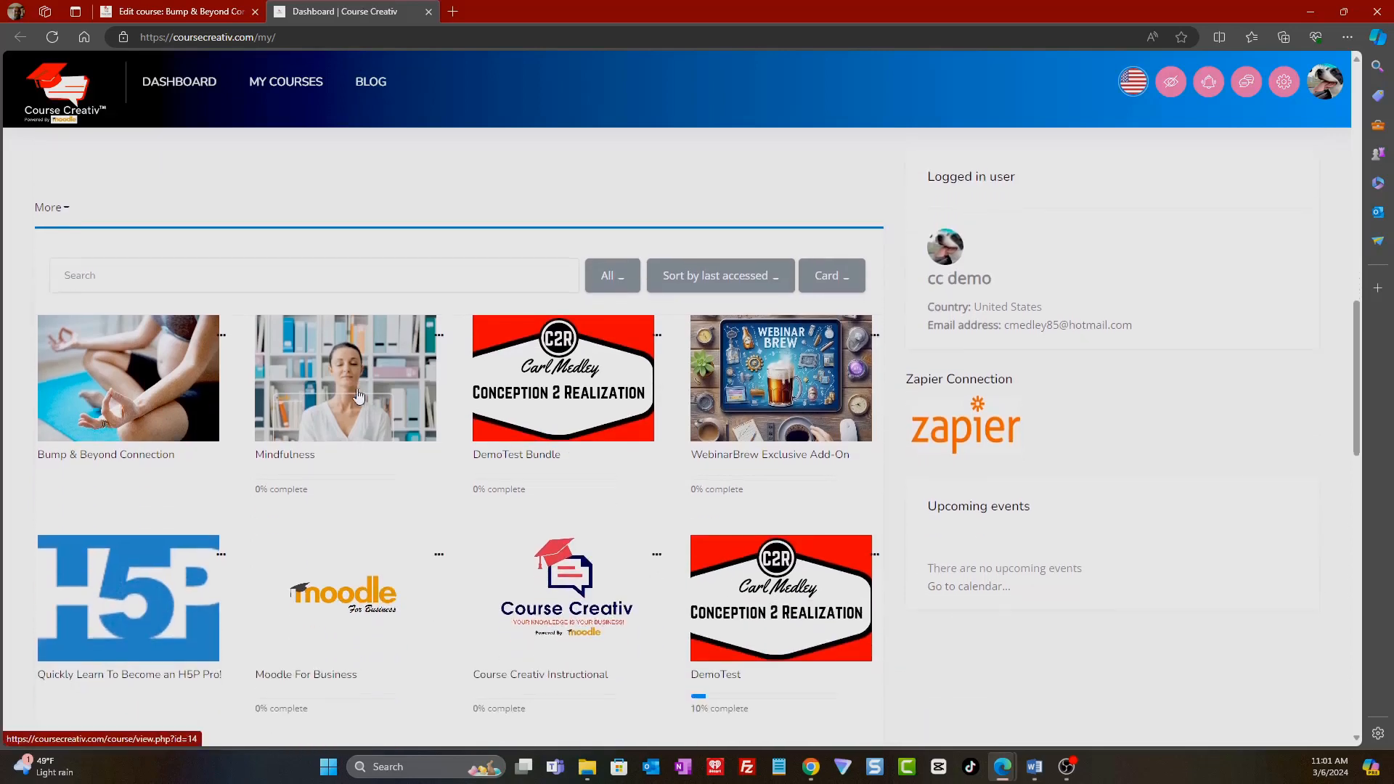
{"action": "left_click", "coordinate": [332, 374]}
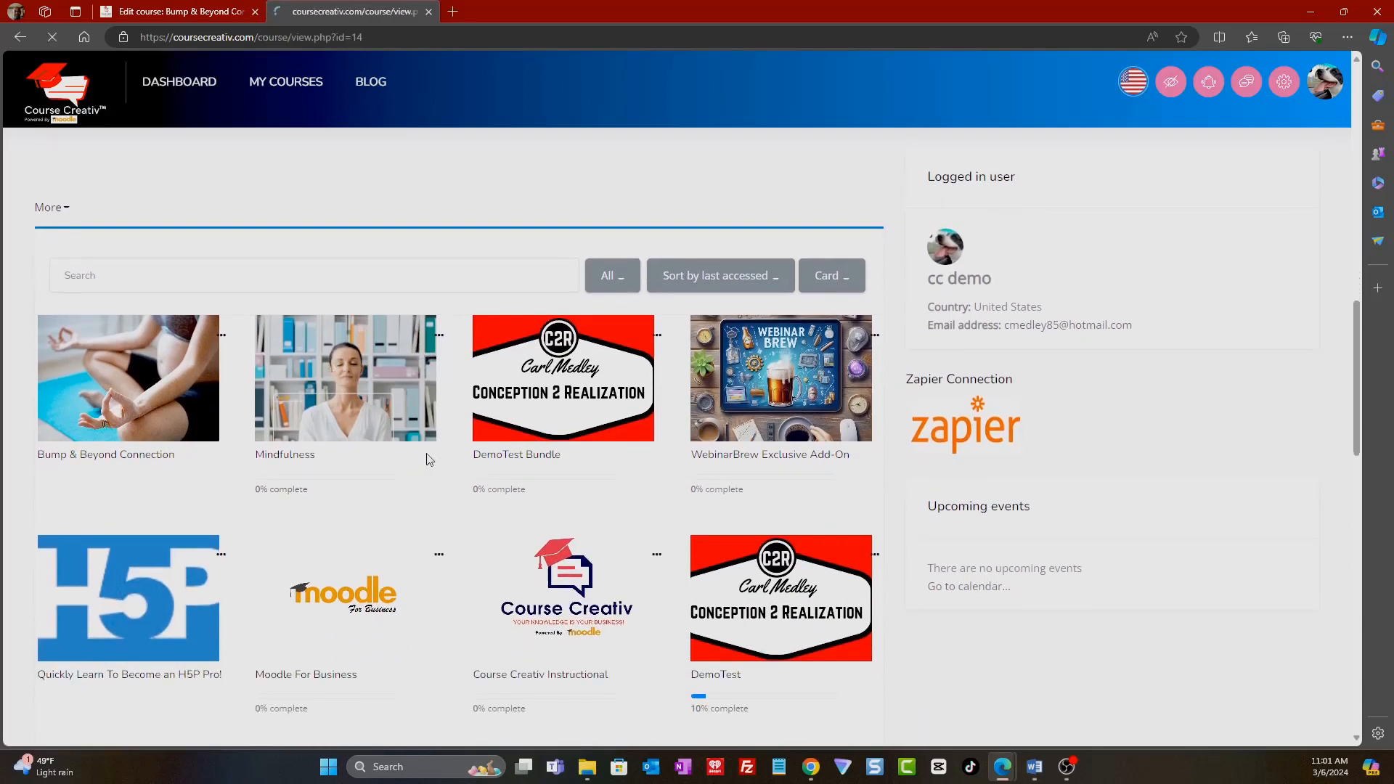
{"action": "scroll", "coordinate": [215, 465], "scroll_direction": "down", "scroll_amount": 4}
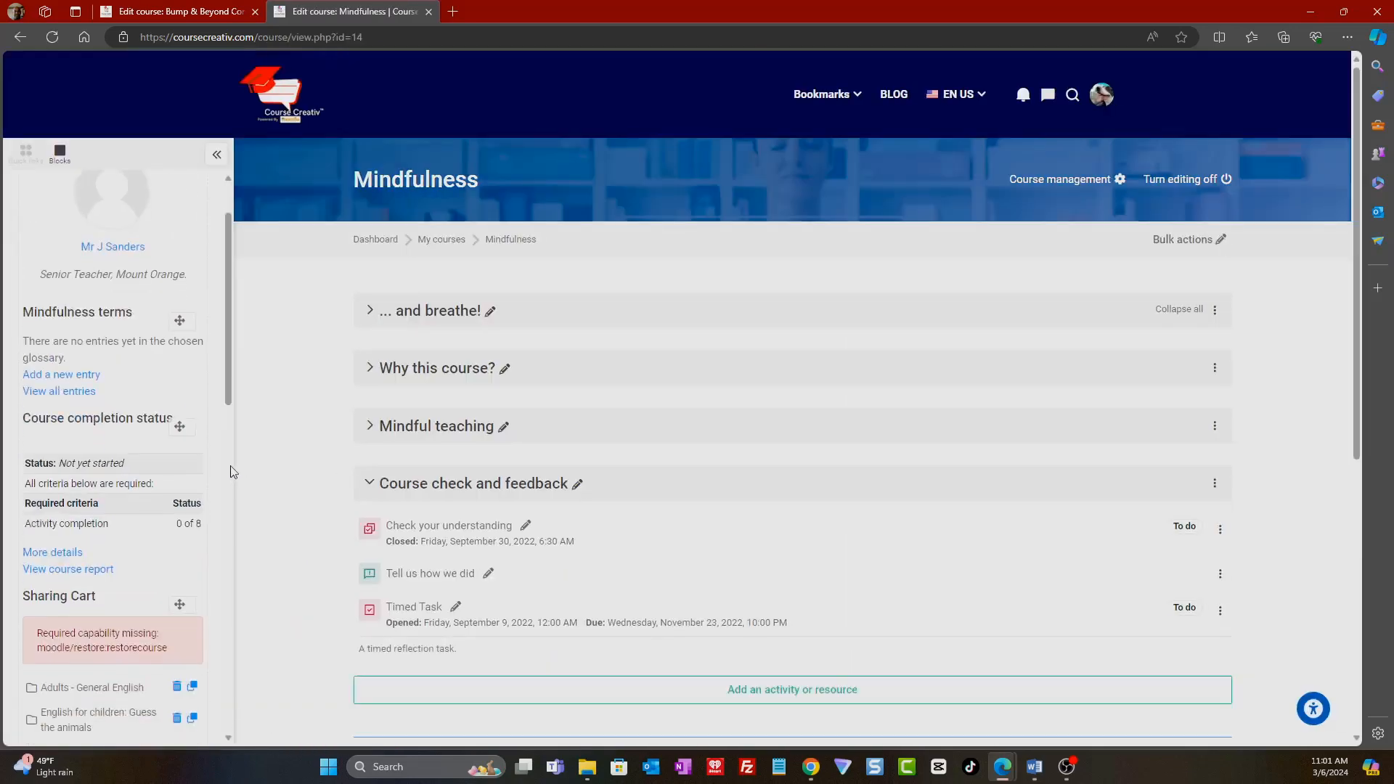
{"action": "scroll", "coordinate": [215, 466], "scroll_direction": "down", "scroll_amount": 2}
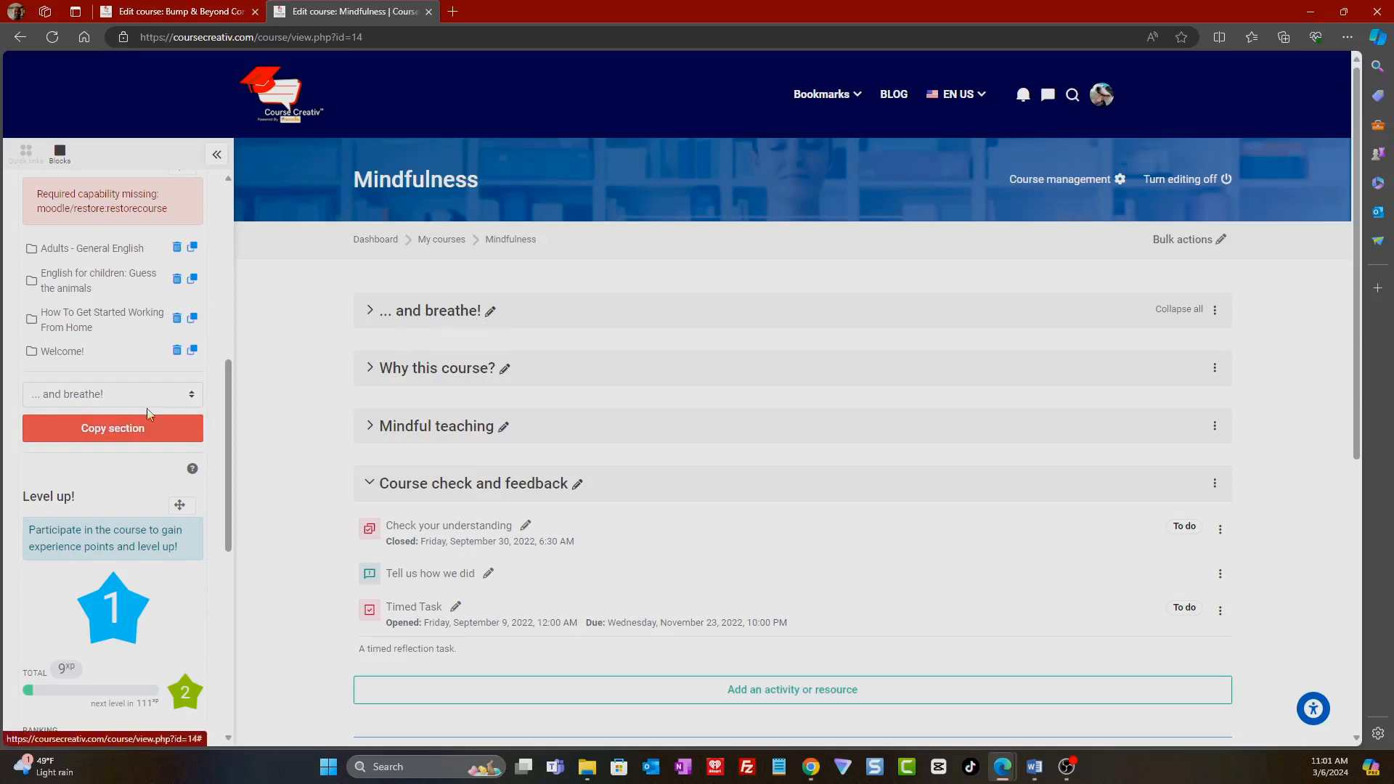
{"action": "left_click", "coordinate": [127, 431]}
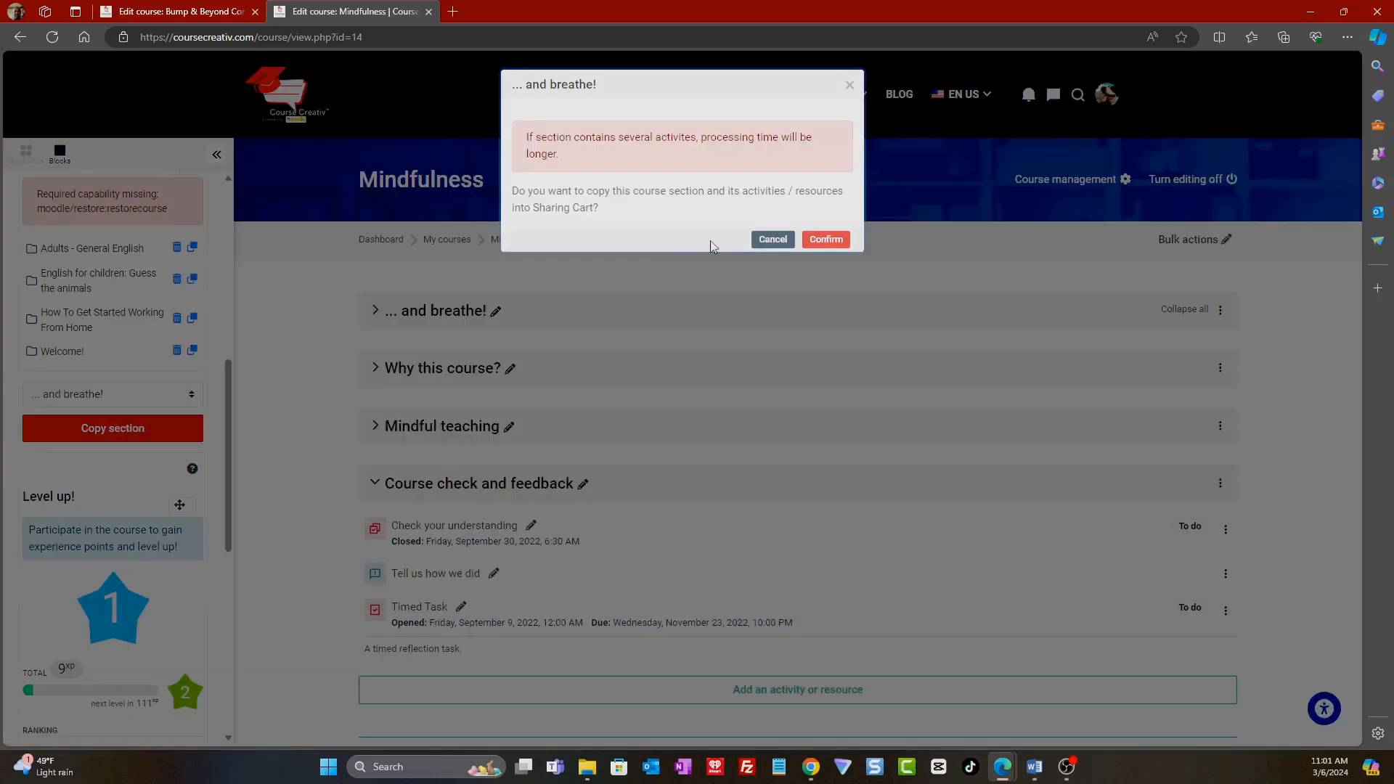
{"action": "left_click", "coordinate": [811, 240]}
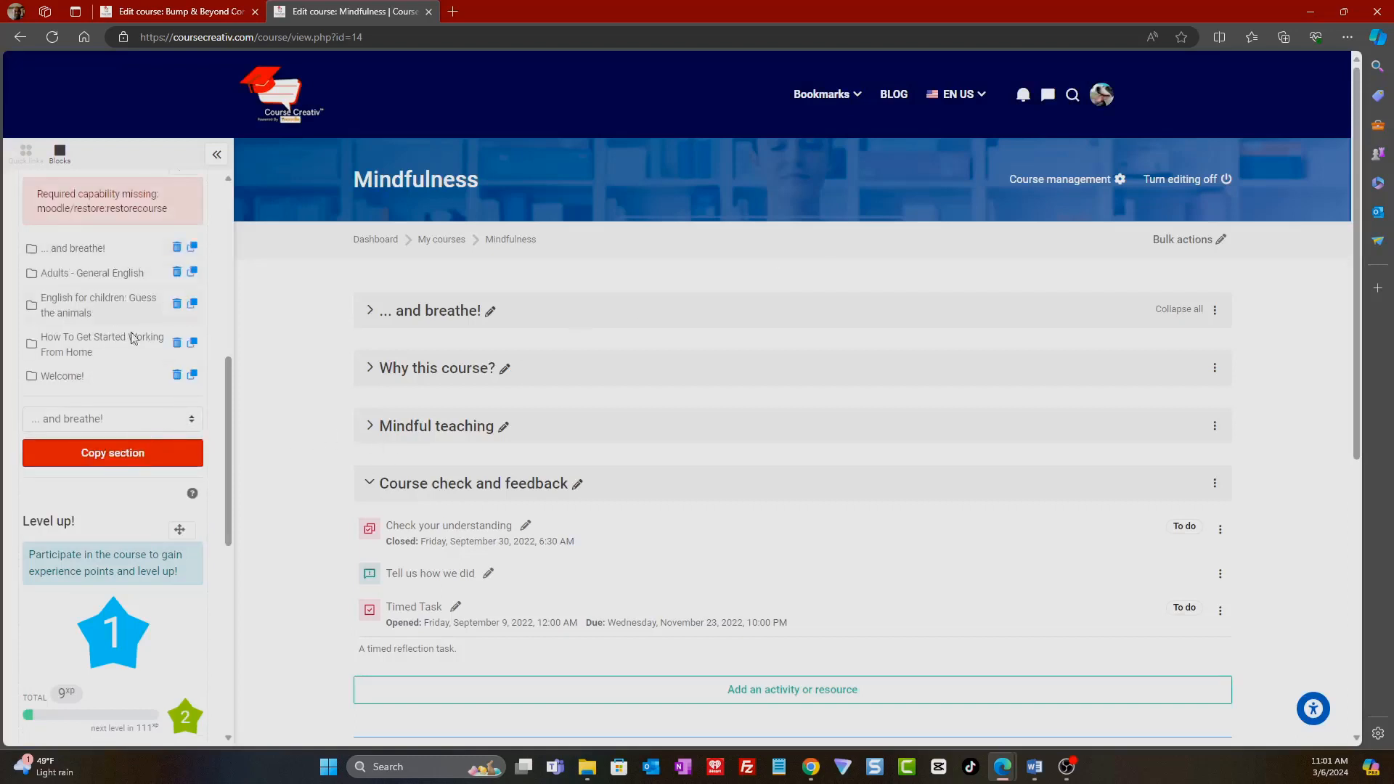
- Copy the "Mindful teaching" section of the Mindfulness course into the Sharing Cart
{"action": "left_click", "coordinate": [172, 427]}
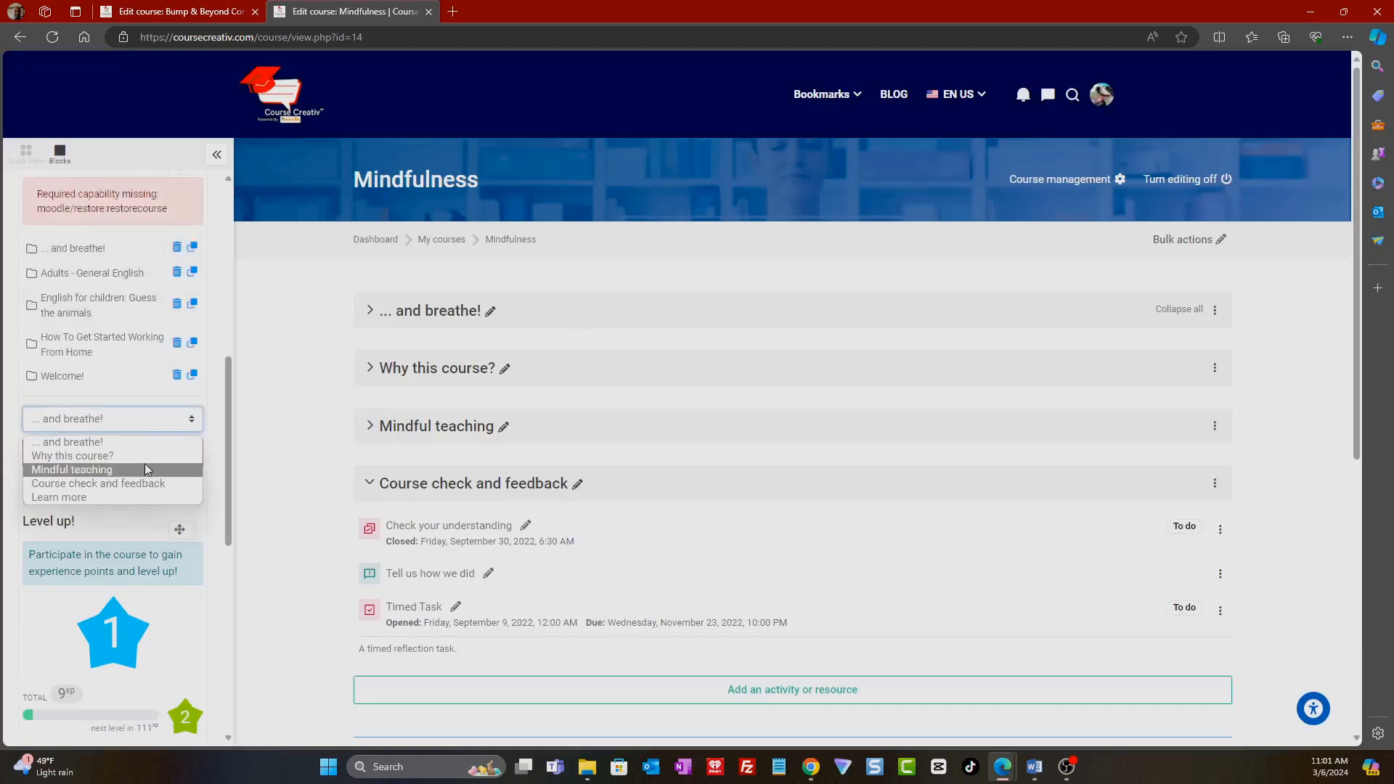
{"action": "left_click", "coordinate": [143, 472]}
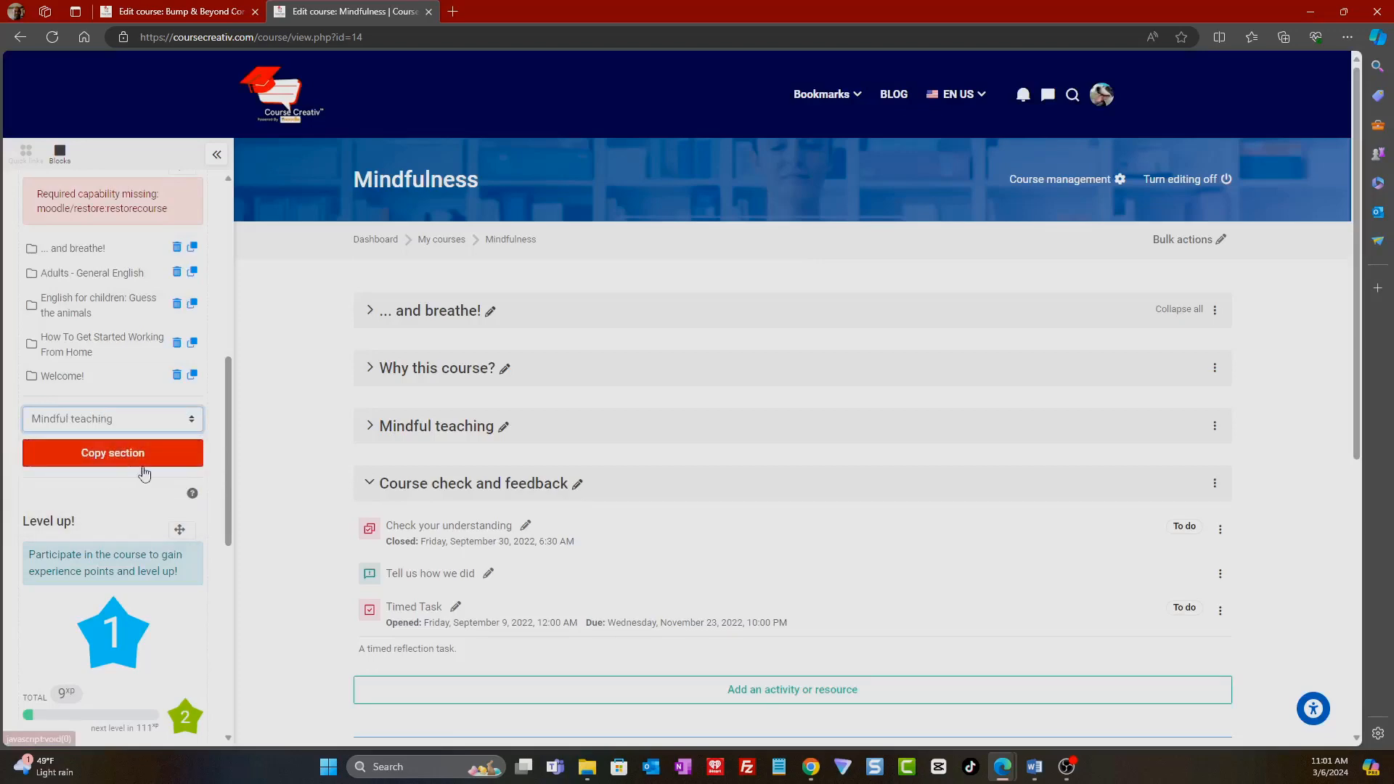
{"action": "left_click", "coordinate": [142, 454]}
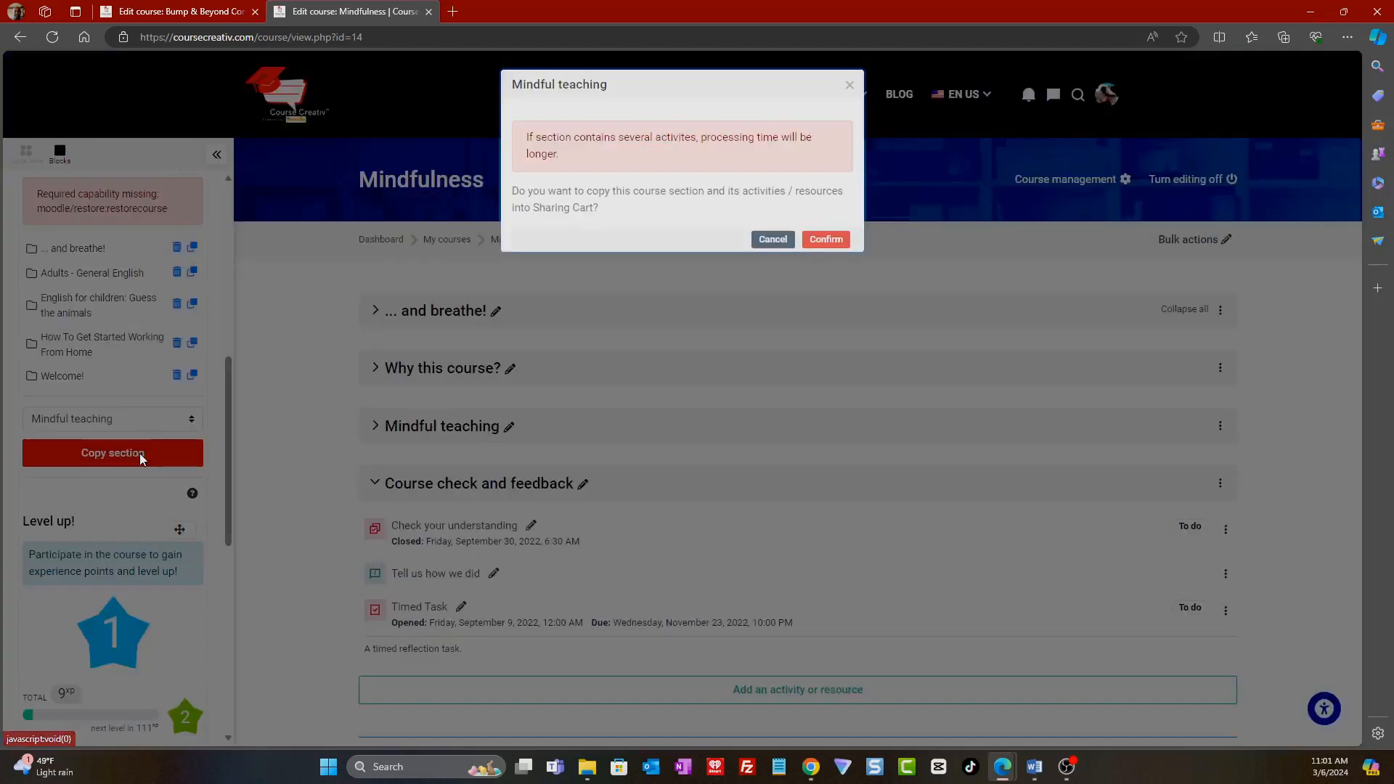
{"action": "left_click", "coordinate": [818, 244]}
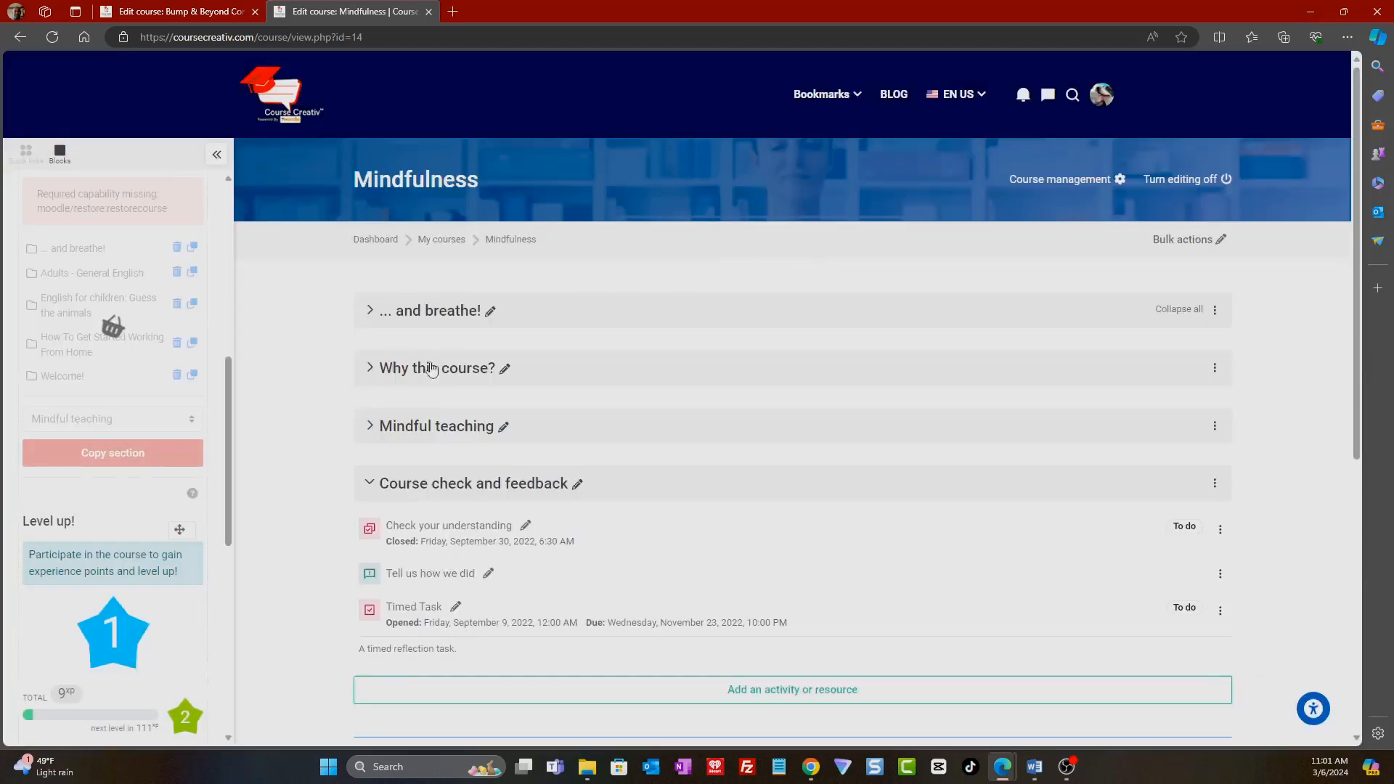
- Return to the Bump & Beyond Connection course and reload the page to update its Sharing Cart
{"action": "left_click", "coordinate": [240, 11]}
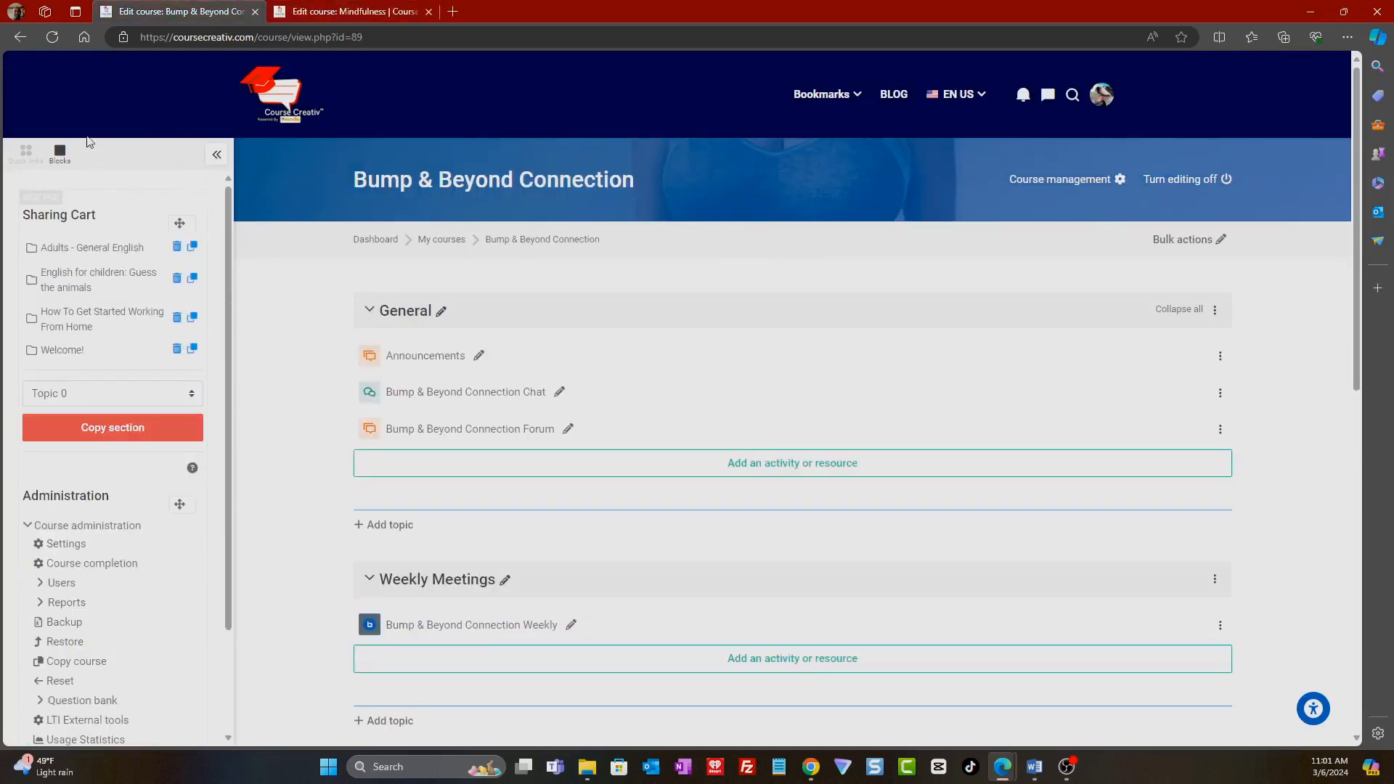
{"action": "scroll", "coordinate": [92, 444], "scroll_direction": "down", "scroll_amount": 3}
{"action": "scroll", "coordinate": [90, 435], "scroll_direction": "up", "scroll_amount": 3}
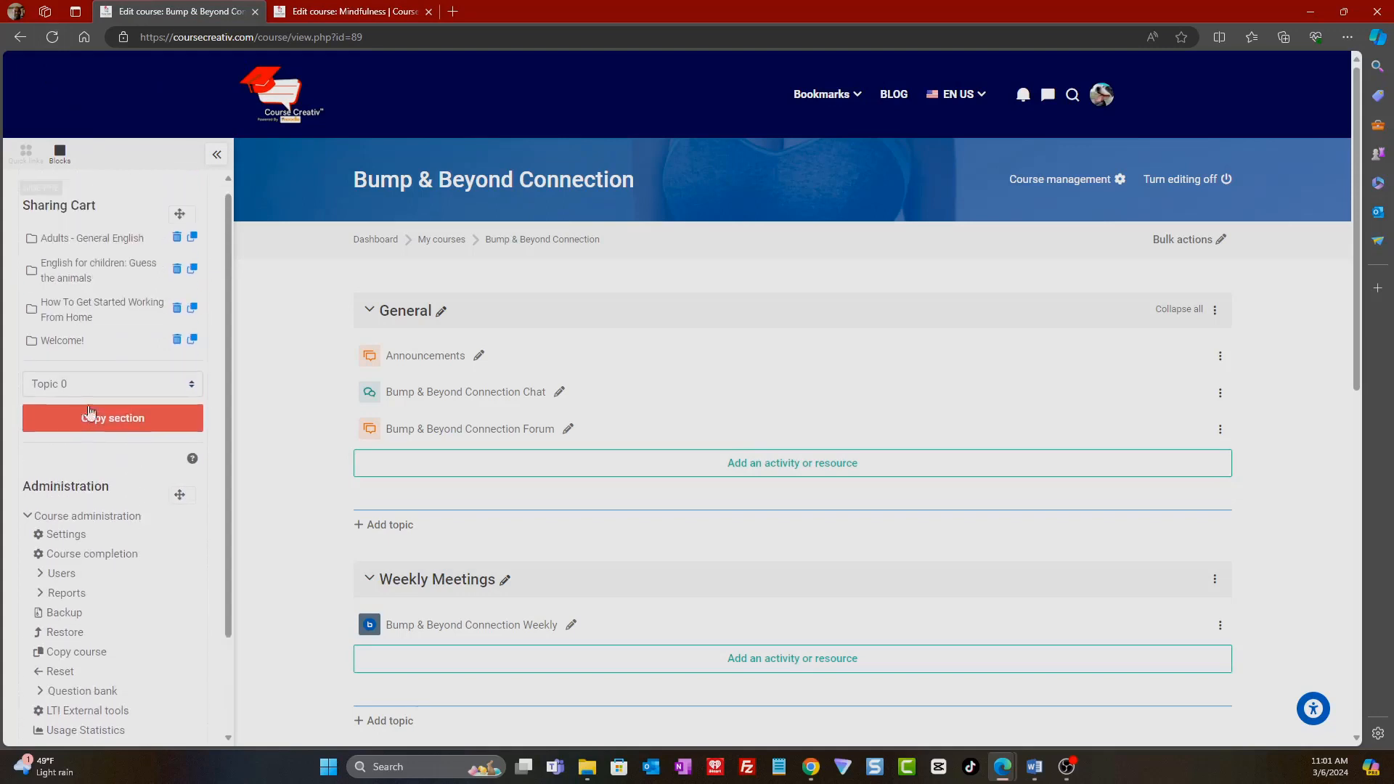
{"action": "left_click", "coordinate": [88, 399]}
{"action": "left_click", "coordinate": [107, 399]}
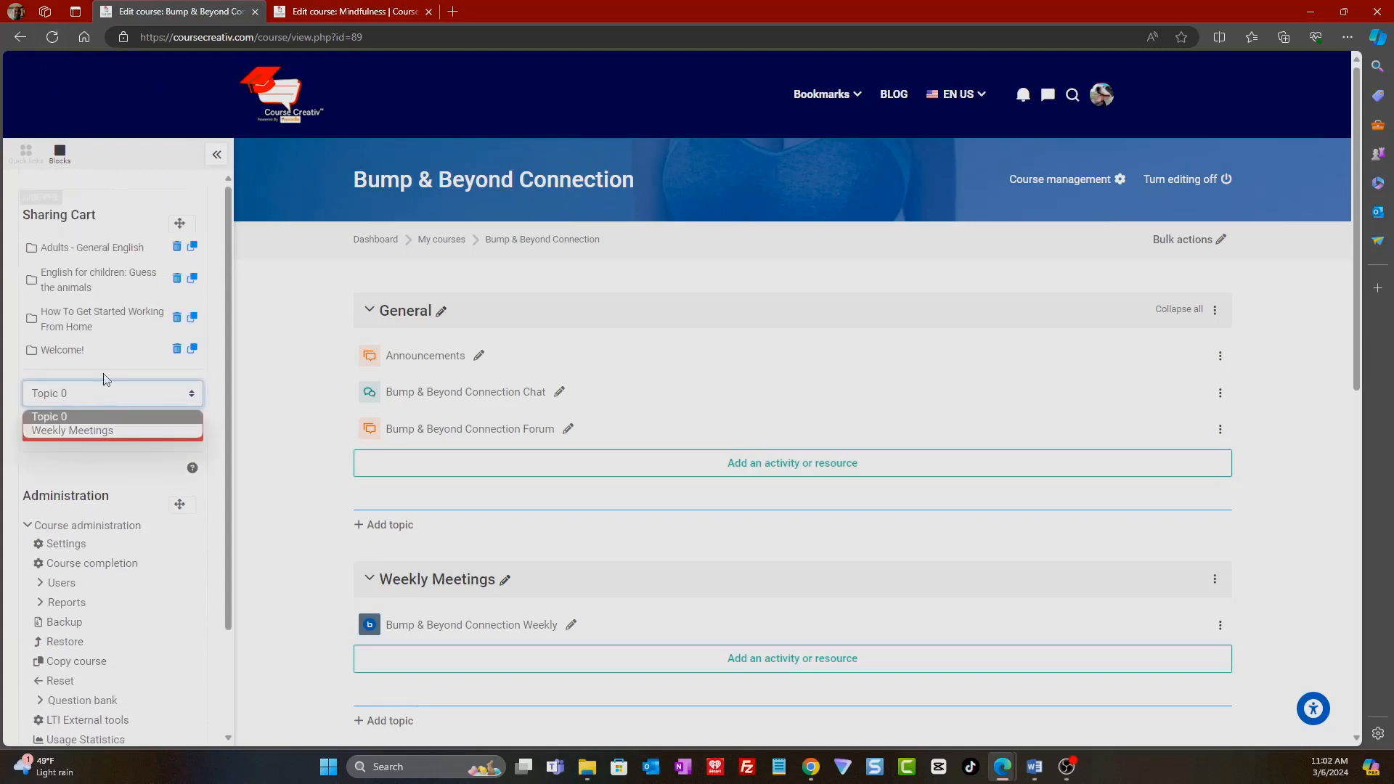
{"action": "left_click", "coordinate": [103, 331]}
{"action": "left_click", "coordinate": [52, 37]}
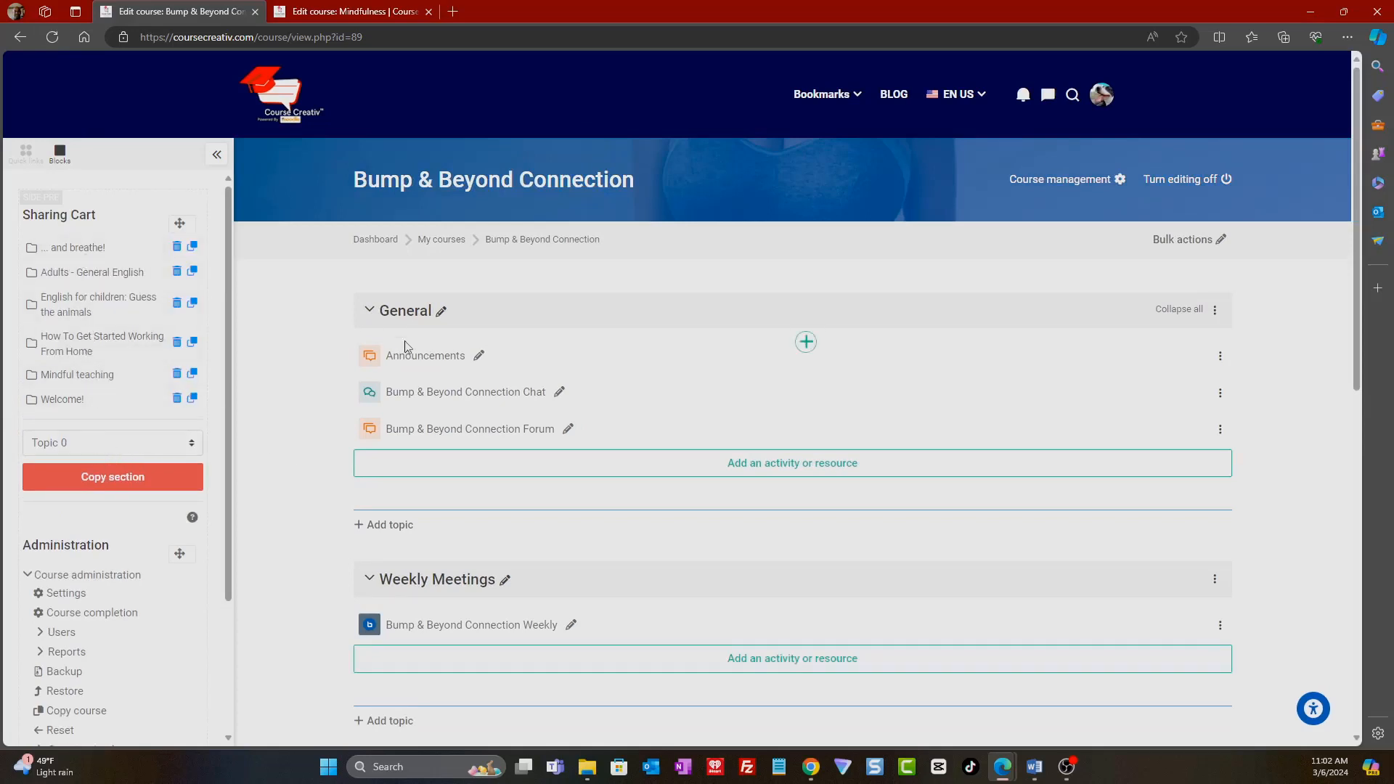
- Copy the Sharing Cart's "Mindful teaching" section into the Free Mini Course on Breathing section, overwriting that section's name and settings
{"action": "scroll", "coordinate": [380, 516], "scroll_direction": "down", "scroll_amount": 7}
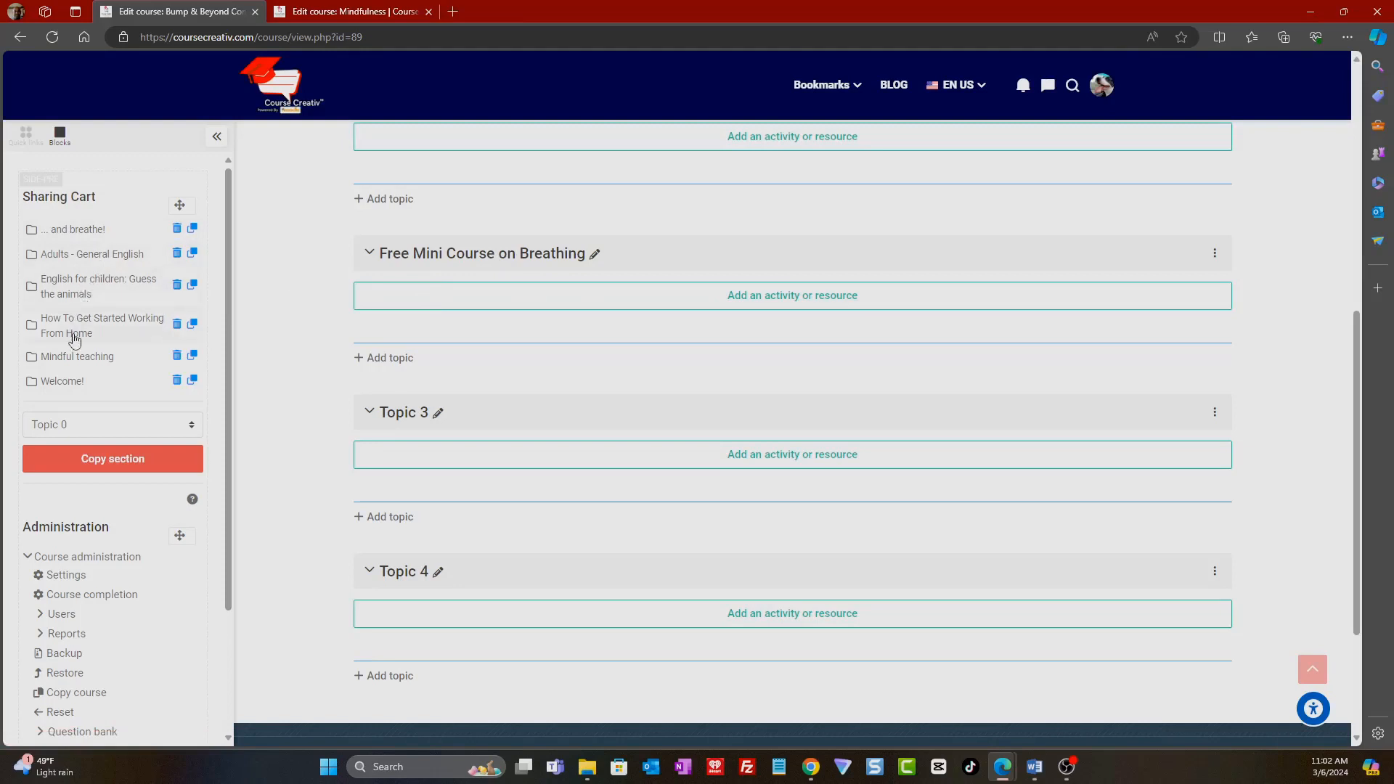
{"action": "left_click", "coordinate": [194, 359]}
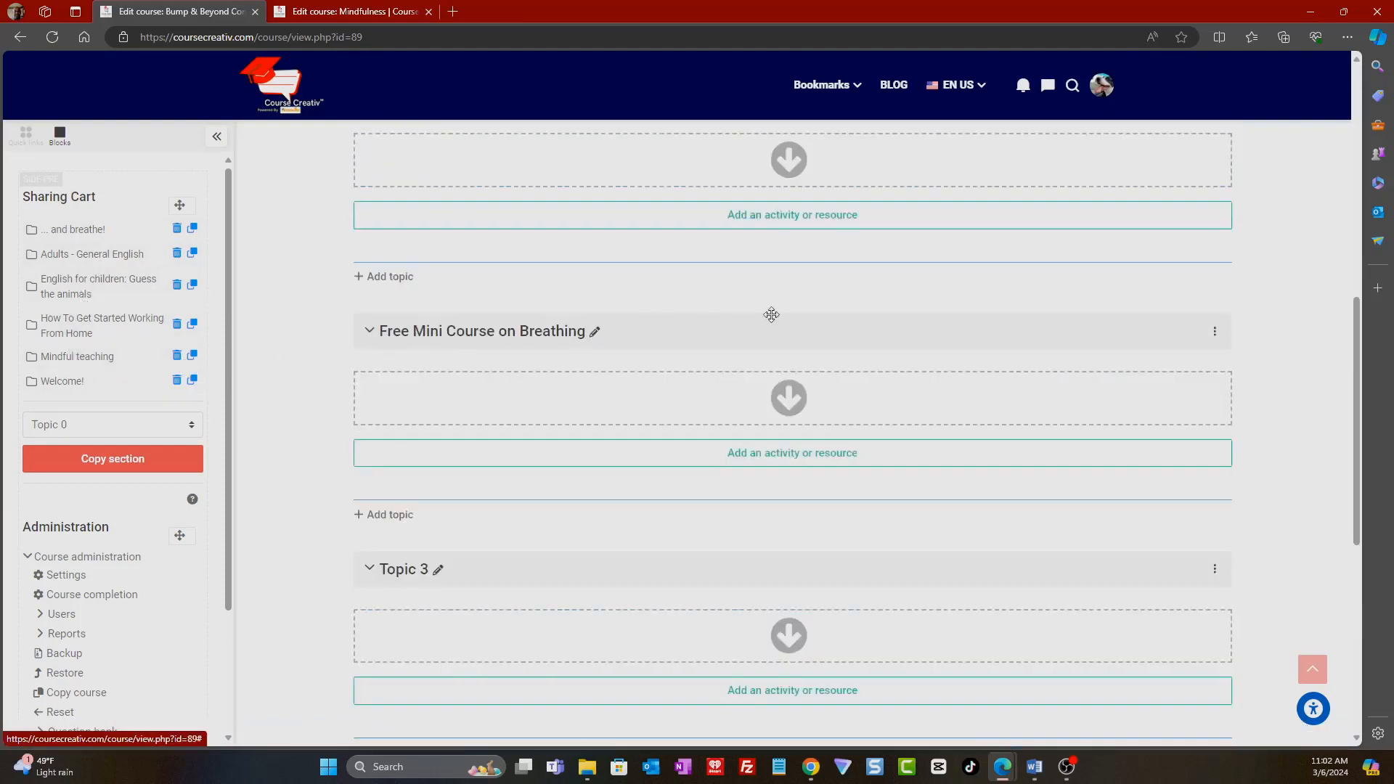
{"action": "scroll", "coordinate": [773, 314], "scroll_direction": "up", "scroll_amount": 3}
{"action": "scroll", "coordinate": [734, 395], "scroll_direction": "down", "scroll_amount": 3}
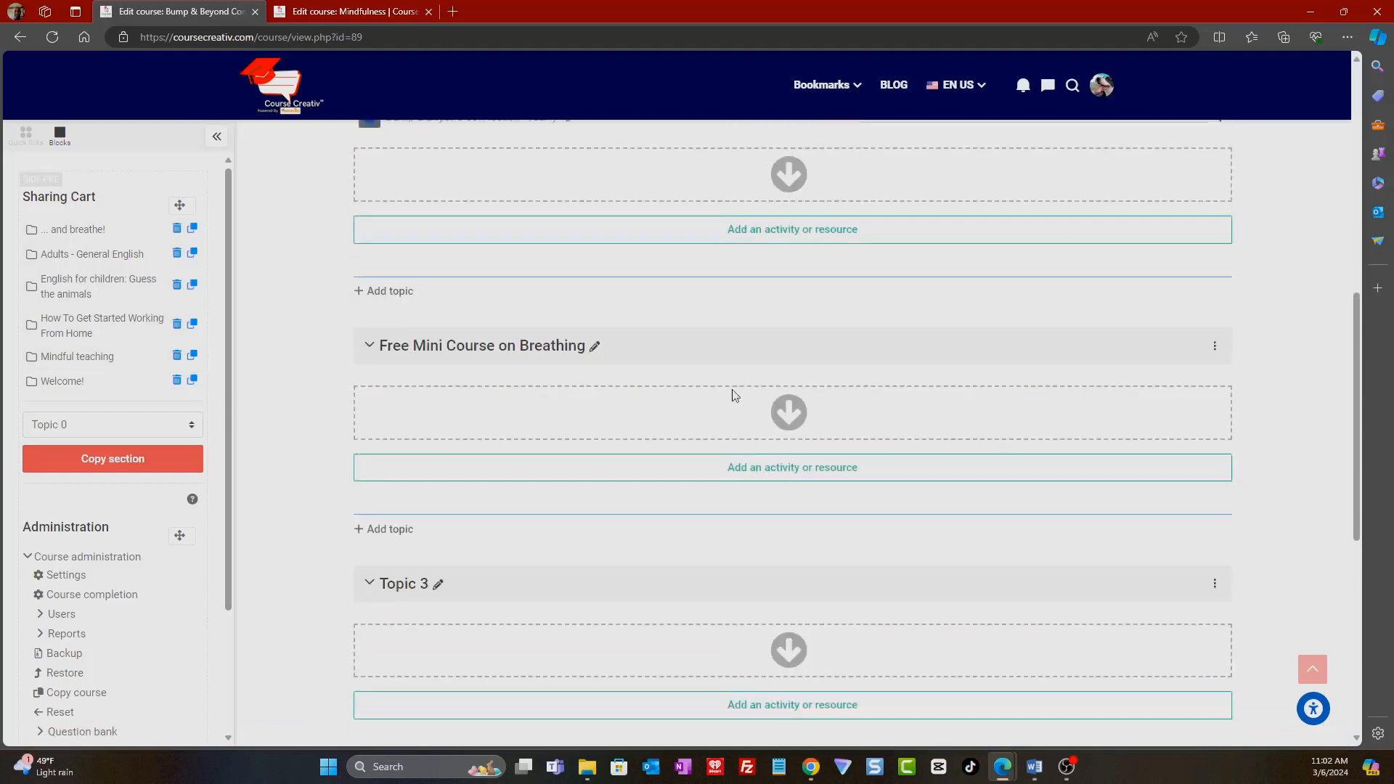
{"action": "left_click", "coordinate": [784, 401]}
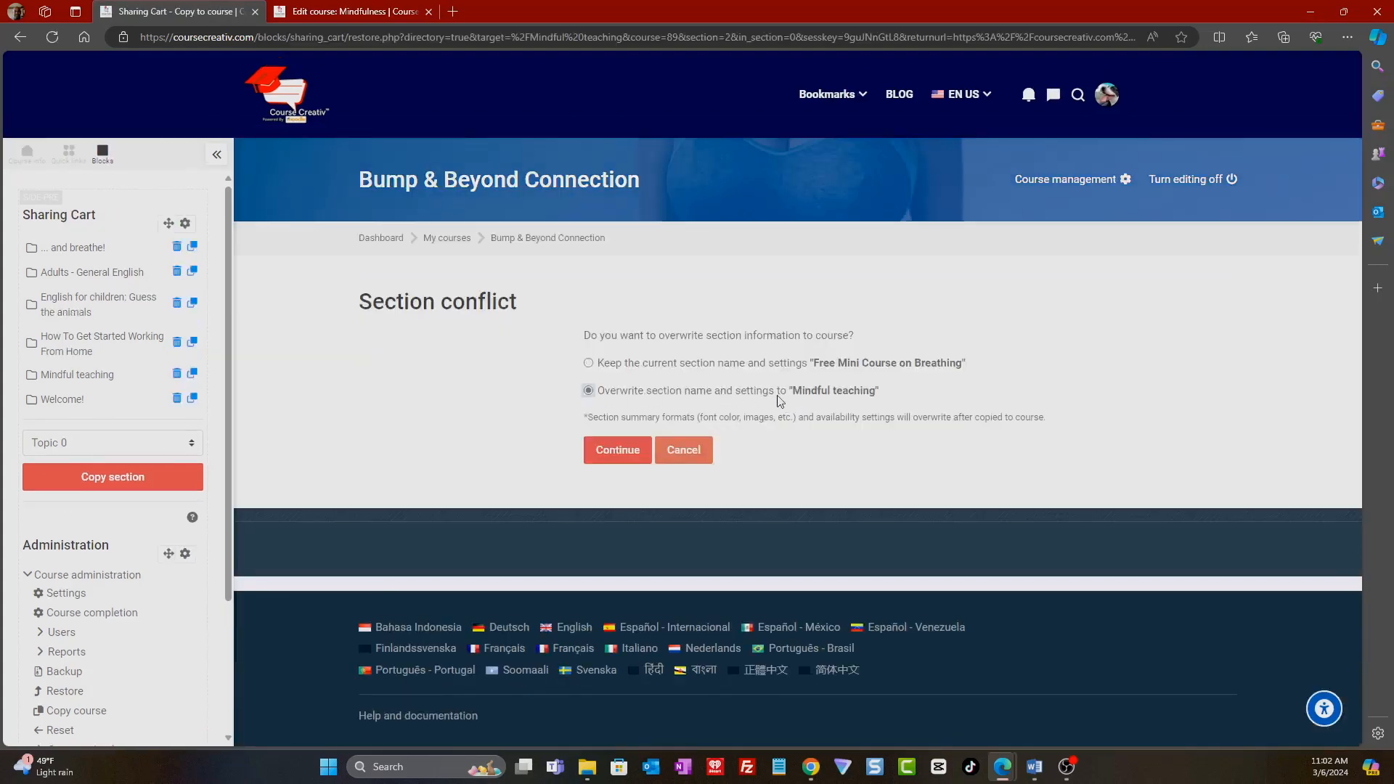
{"action": "left_click", "coordinate": [638, 456]}
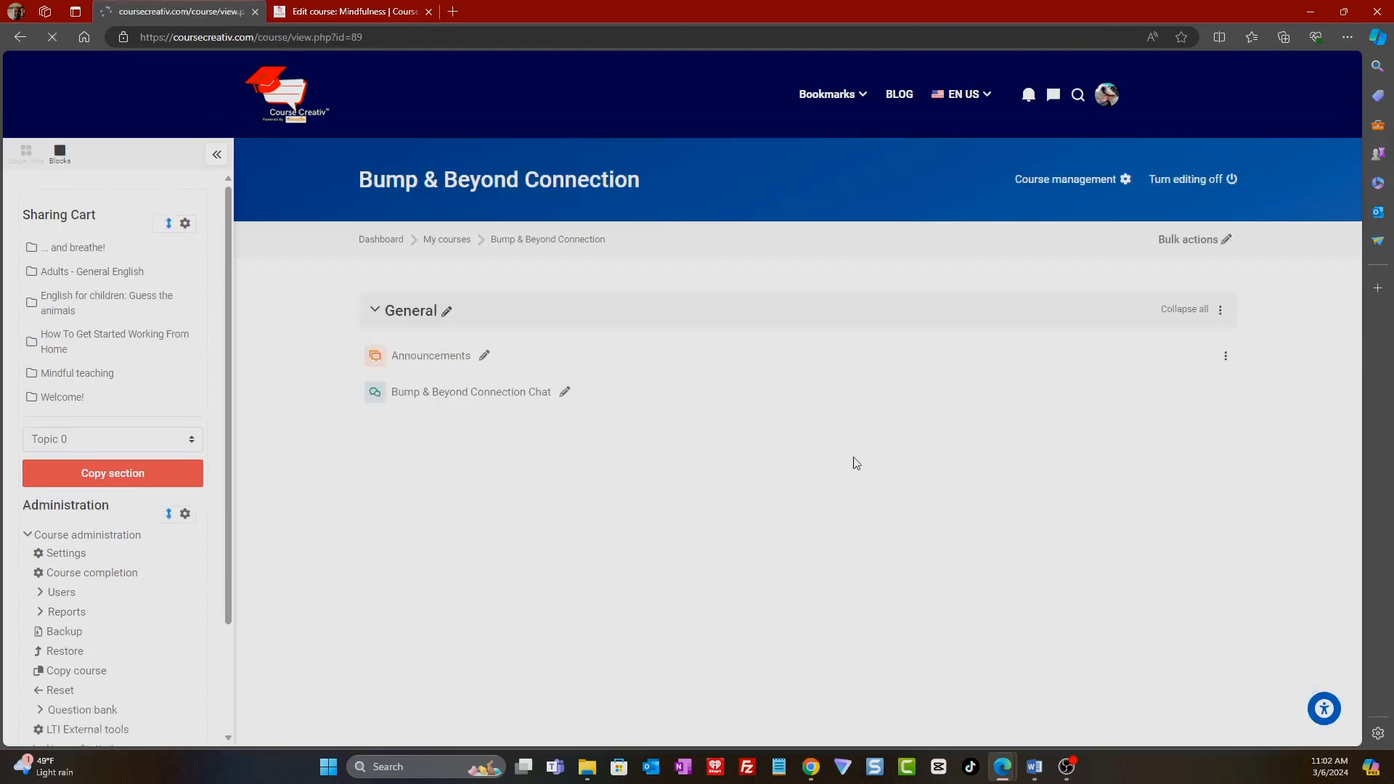
- Rename the copied "Mindful teaching" section to "Free Mindful teaching"
{"action": "scroll", "coordinate": [622, 501], "scroll_direction": "down", "scroll_amount": 4}
{"action": "scroll", "coordinate": [619, 503], "scroll_direction": "down", "scroll_amount": 3}
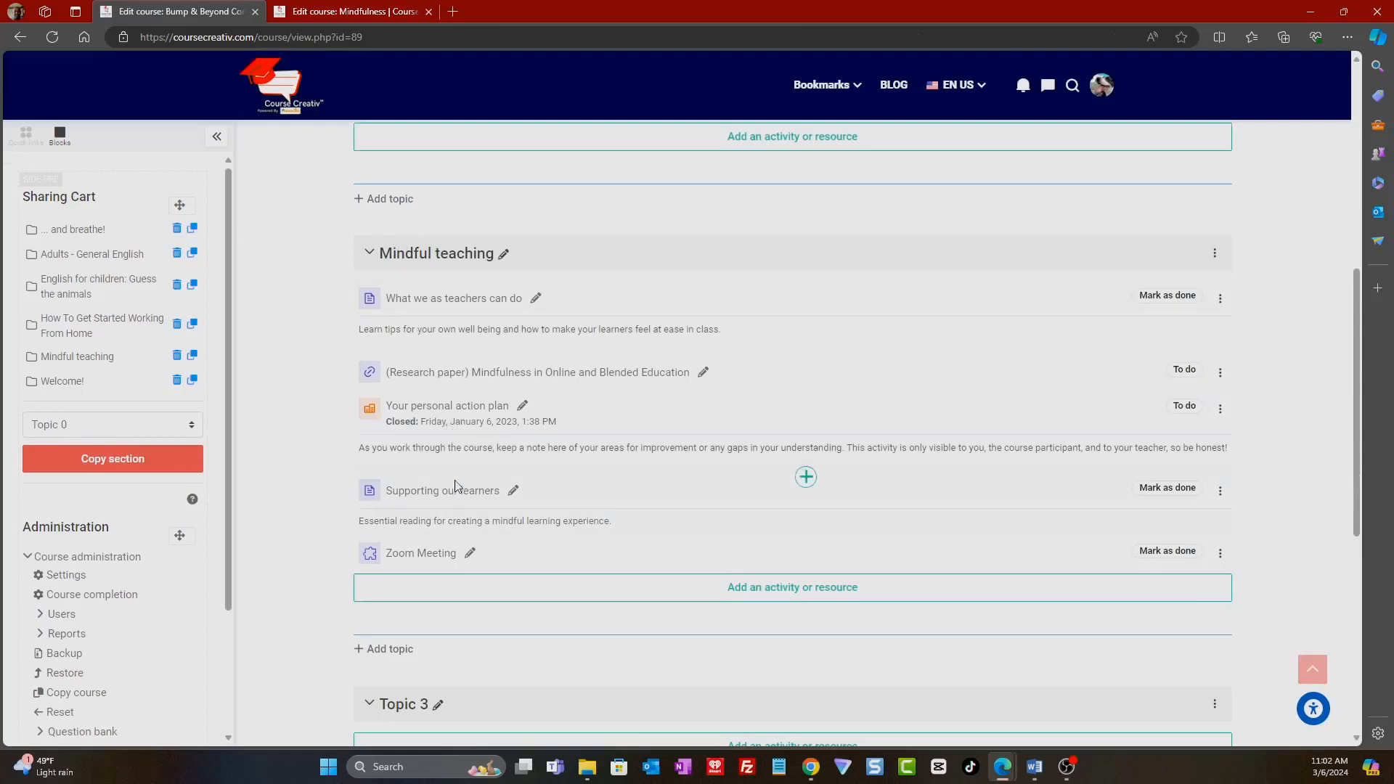
{"action": "scroll", "coordinate": [649, 542], "scroll_direction": "down", "scroll_amount": 1}
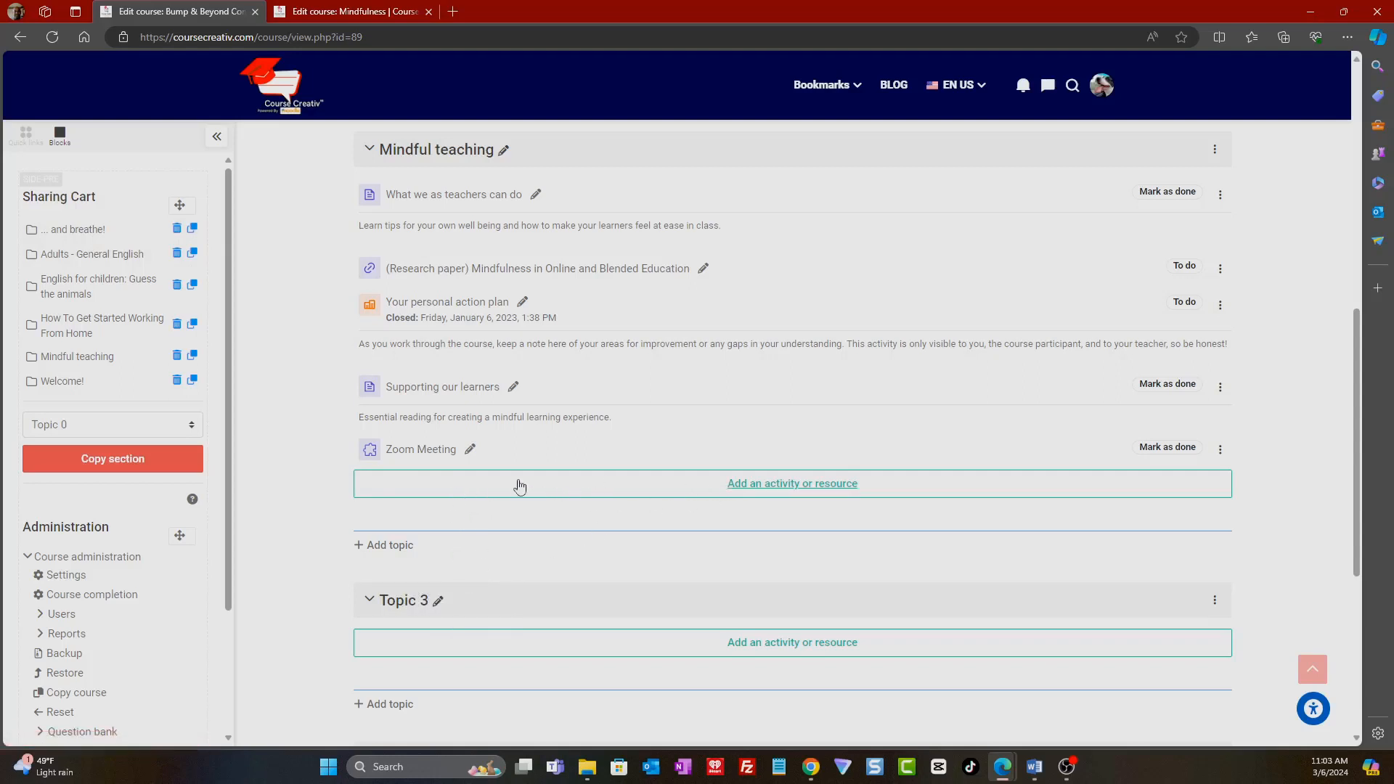
{"action": "left_click", "coordinate": [503, 151]}
{"action": "left_click", "coordinate": [382, 147]}
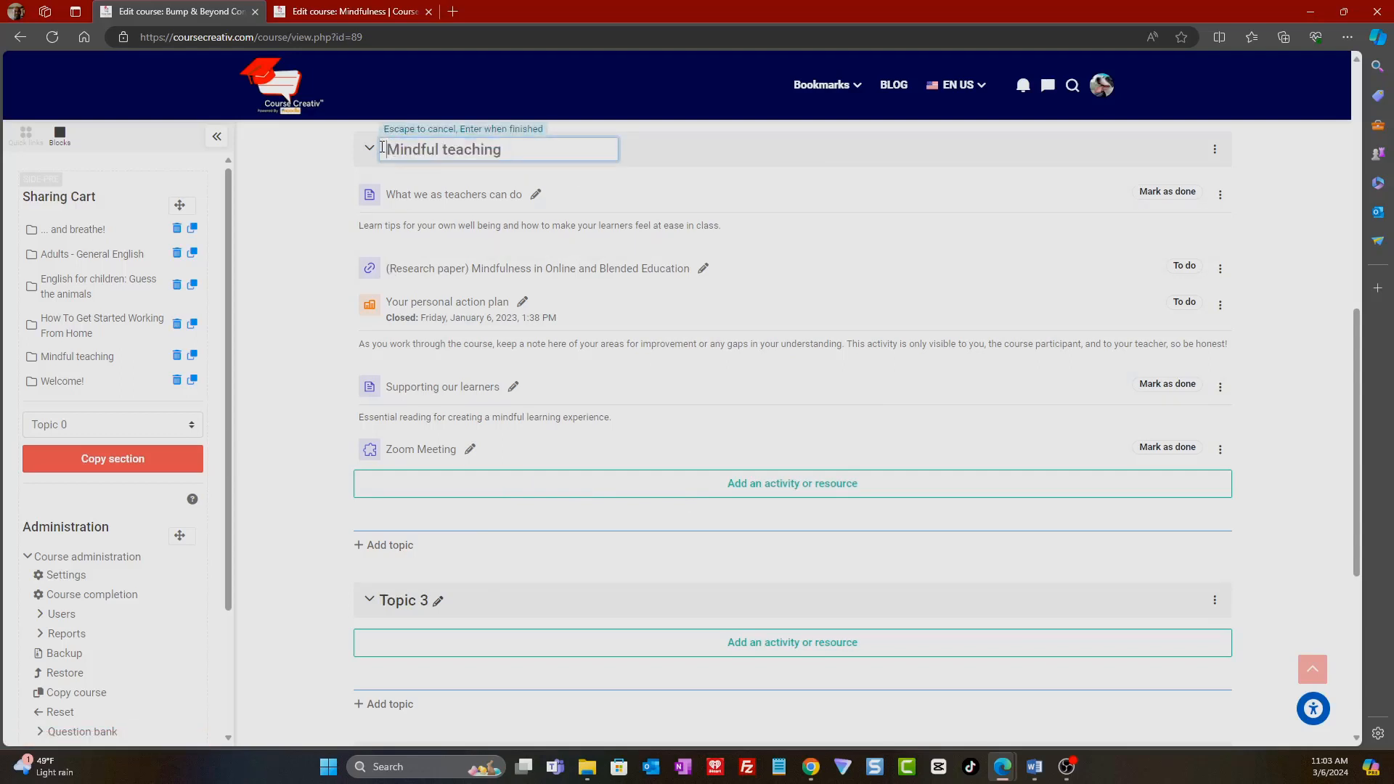
{"action": "type", "text": "Free"}
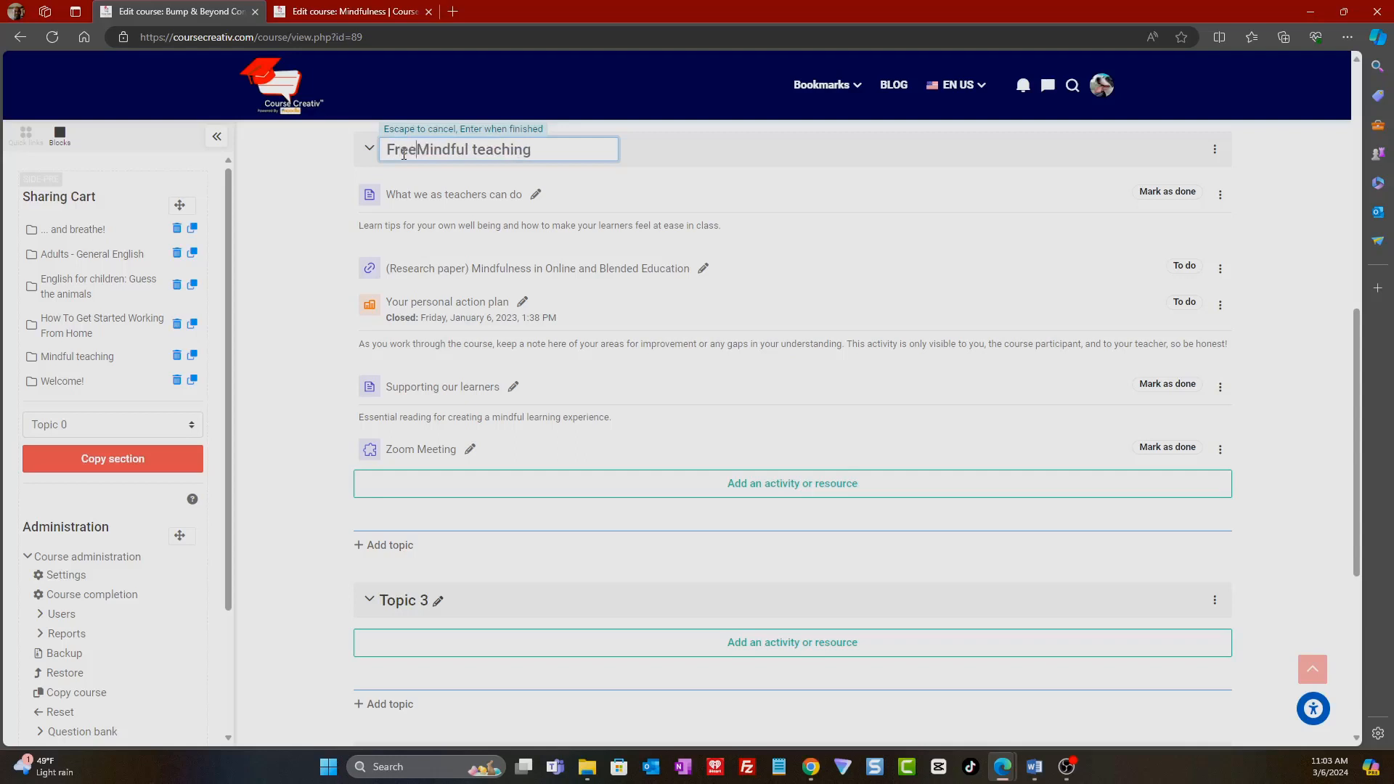
{"action": "key", "text": "Return"}
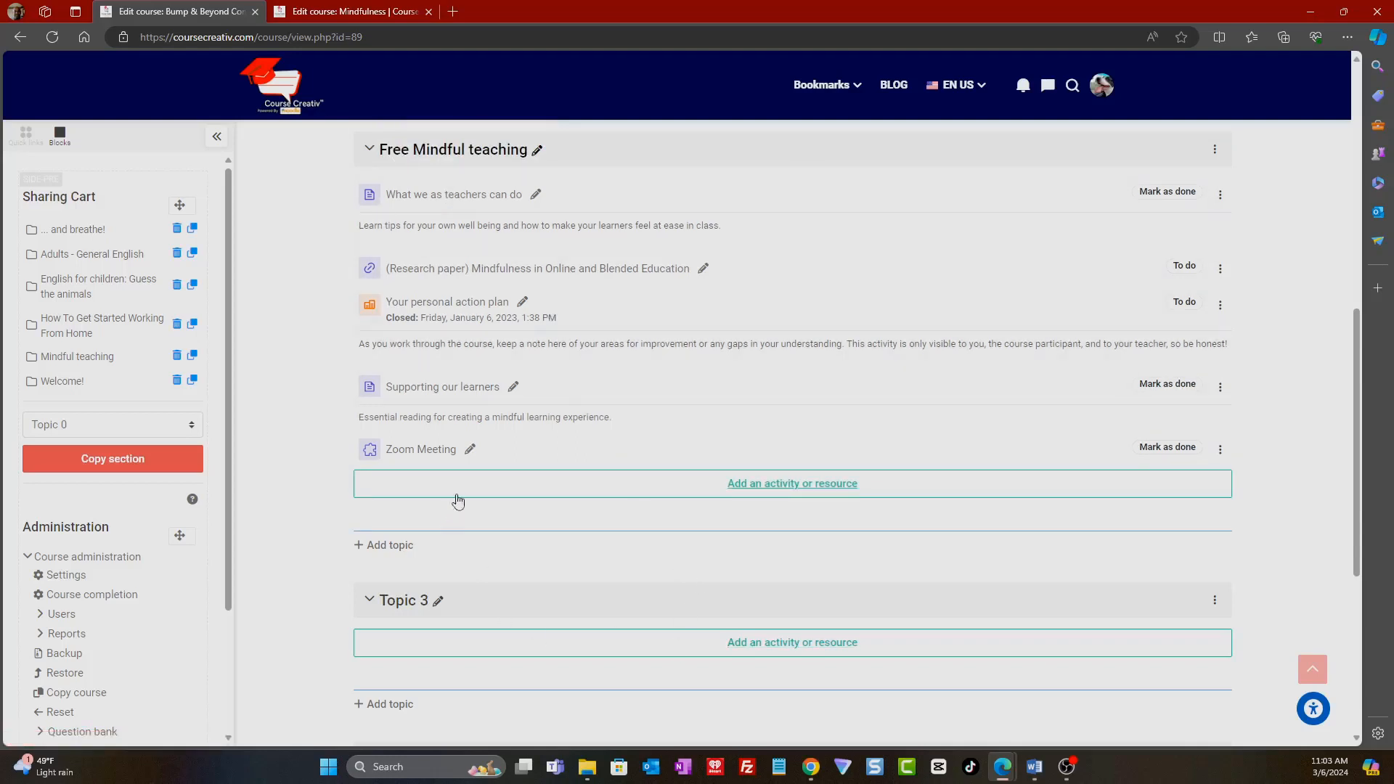
- Copy the Sharing Cart's "... and breathe!" section into the end of Free Mindful teaching, keeping the current section name and settings
{"action": "scroll", "coordinate": [549, 504], "scroll_direction": "down", "scroll_amount": 1}
{"action": "scroll", "coordinate": [548, 503], "scroll_direction": "up", "scroll_amount": 2}
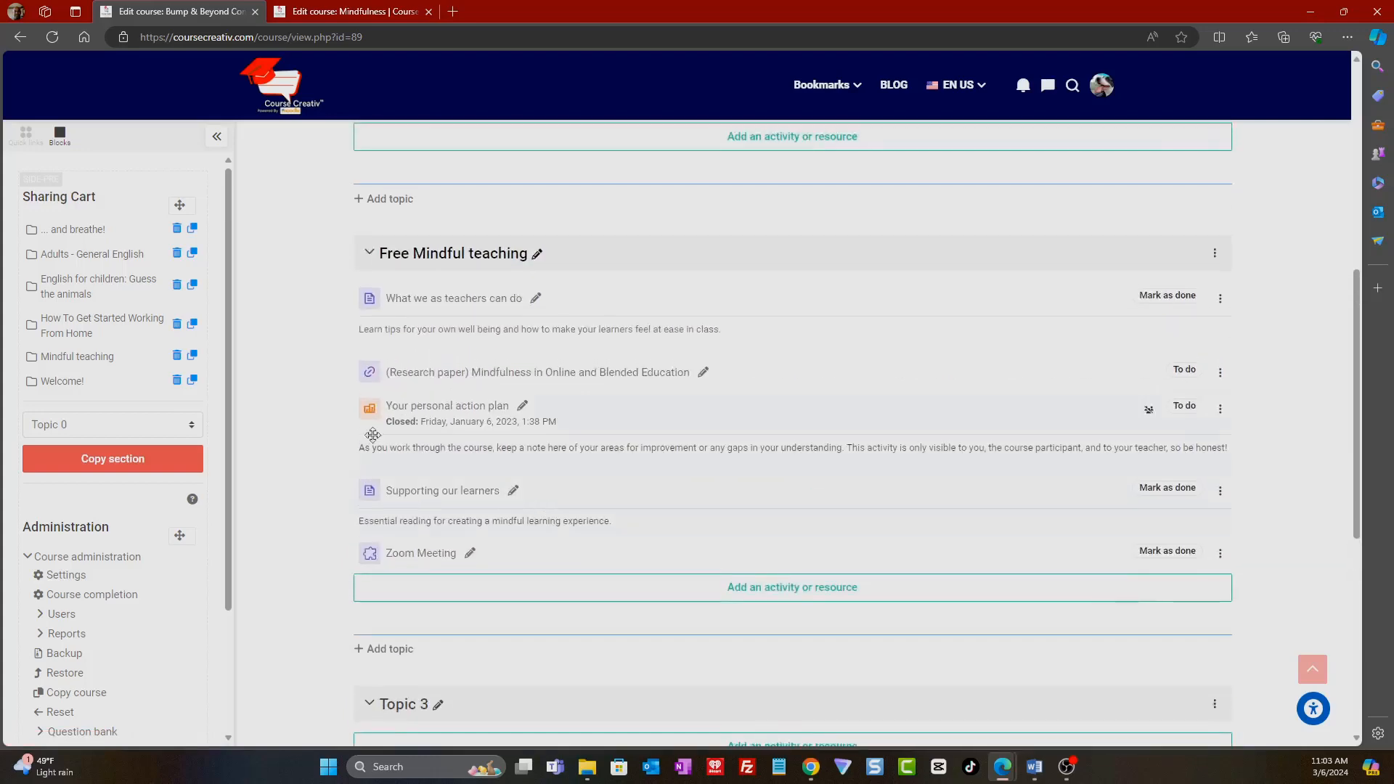
{"action": "left_click", "coordinate": [195, 231]}
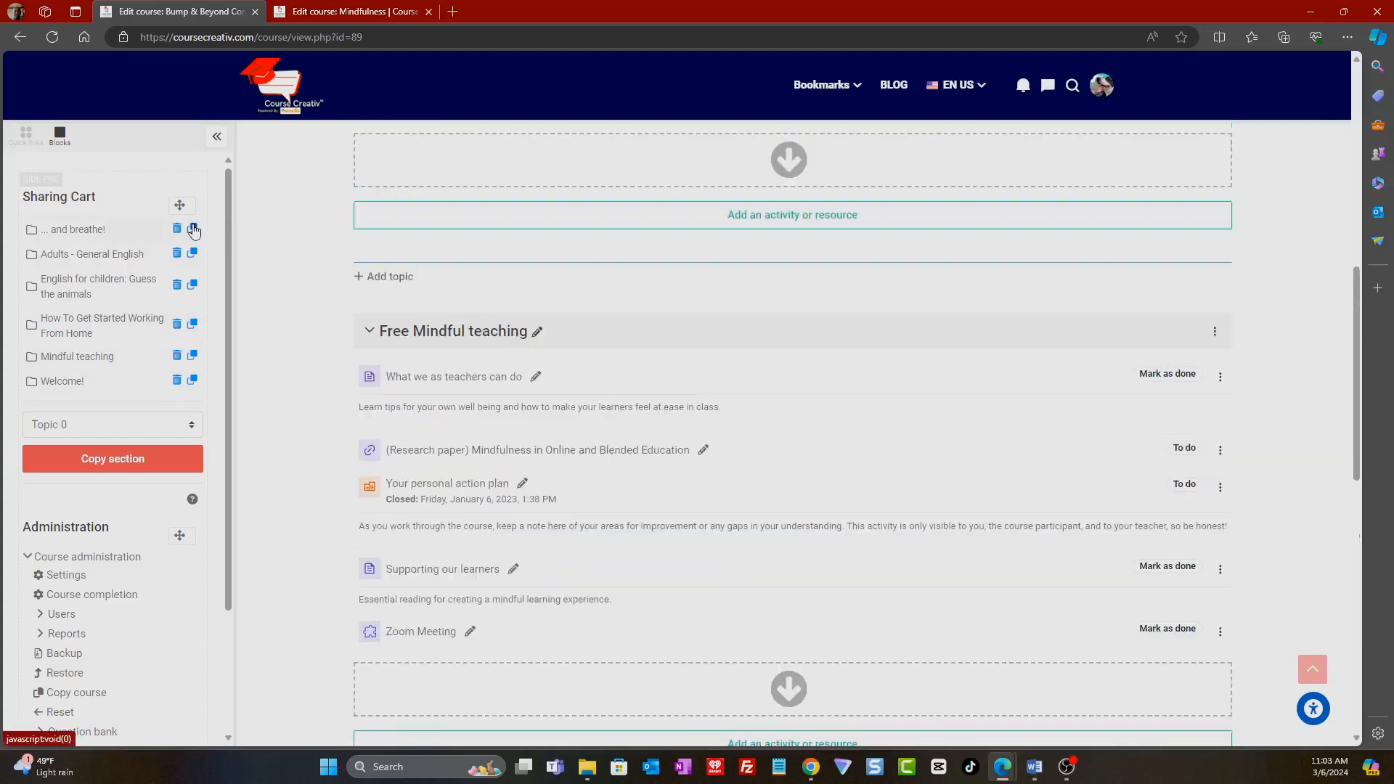
{"action": "scroll", "coordinate": [707, 433], "scroll_direction": "down", "scroll_amount": 2}
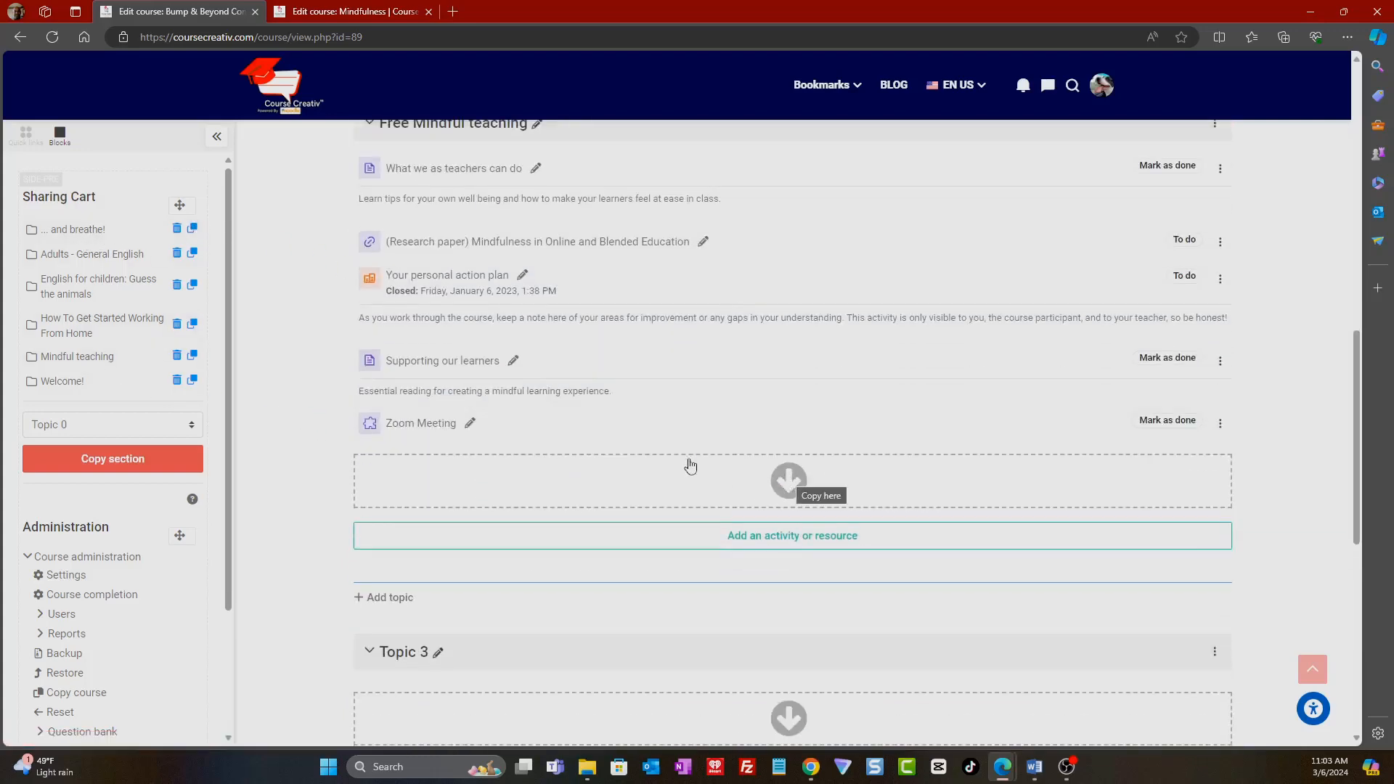
{"action": "scroll", "coordinate": [556, 270], "scroll_direction": "up", "scroll_amount": 1}
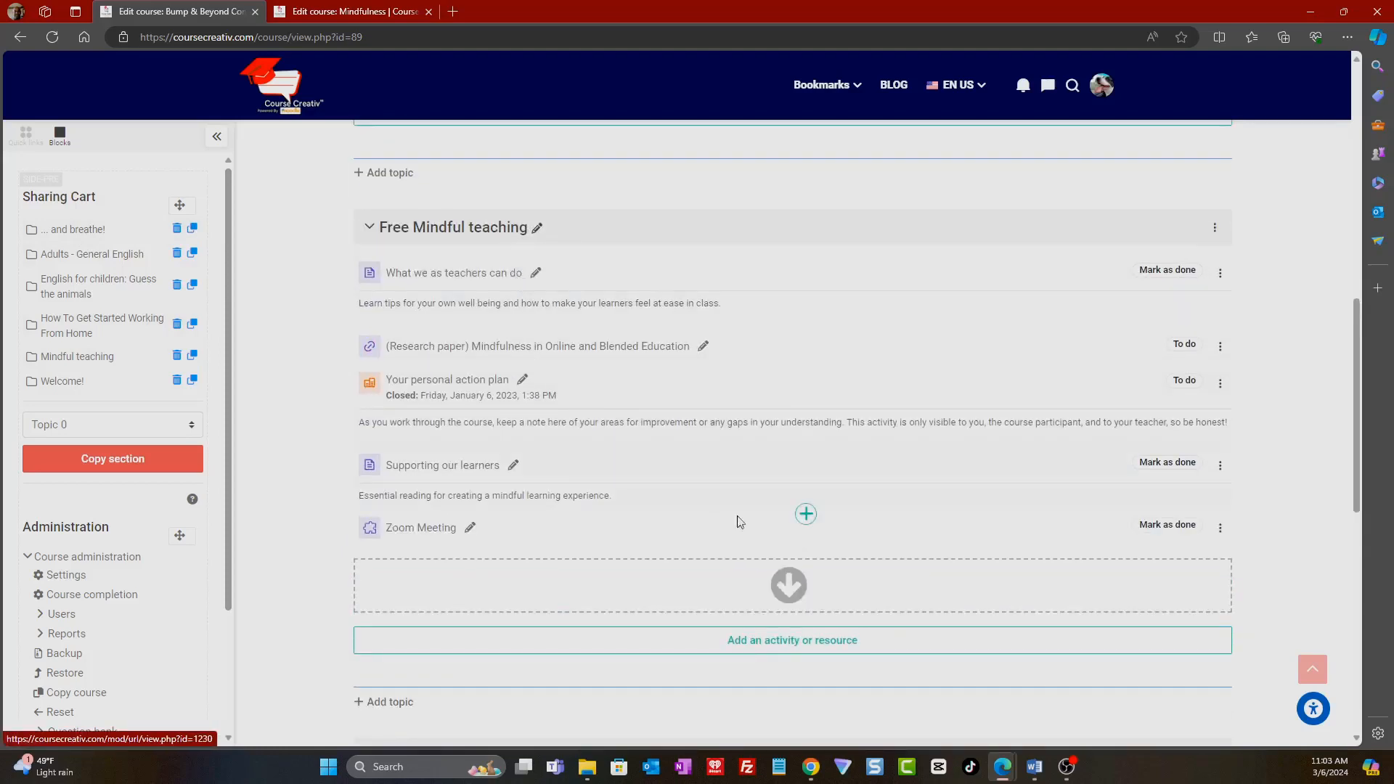
{"action": "left_click", "coordinate": [792, 590]}
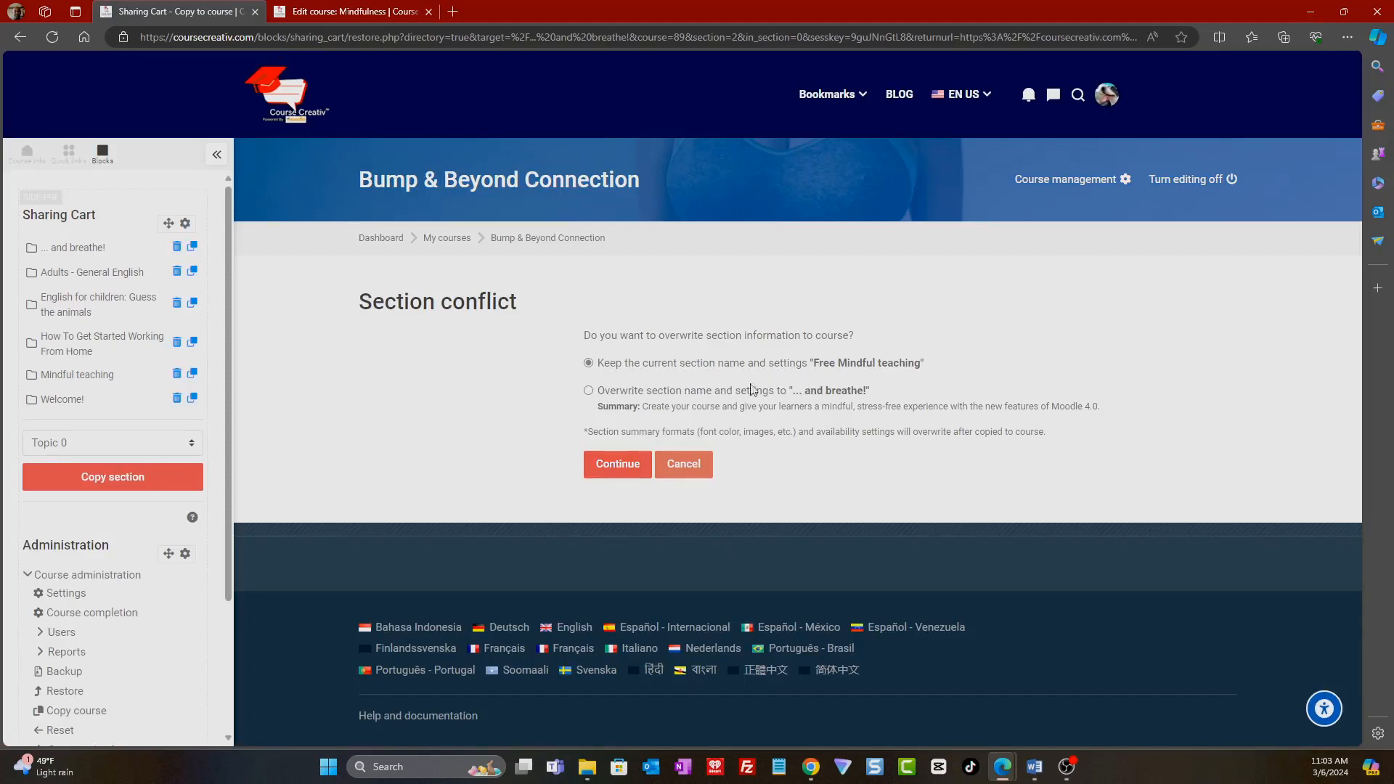
{"action": "left_click", "coordinate": [616, 465]}
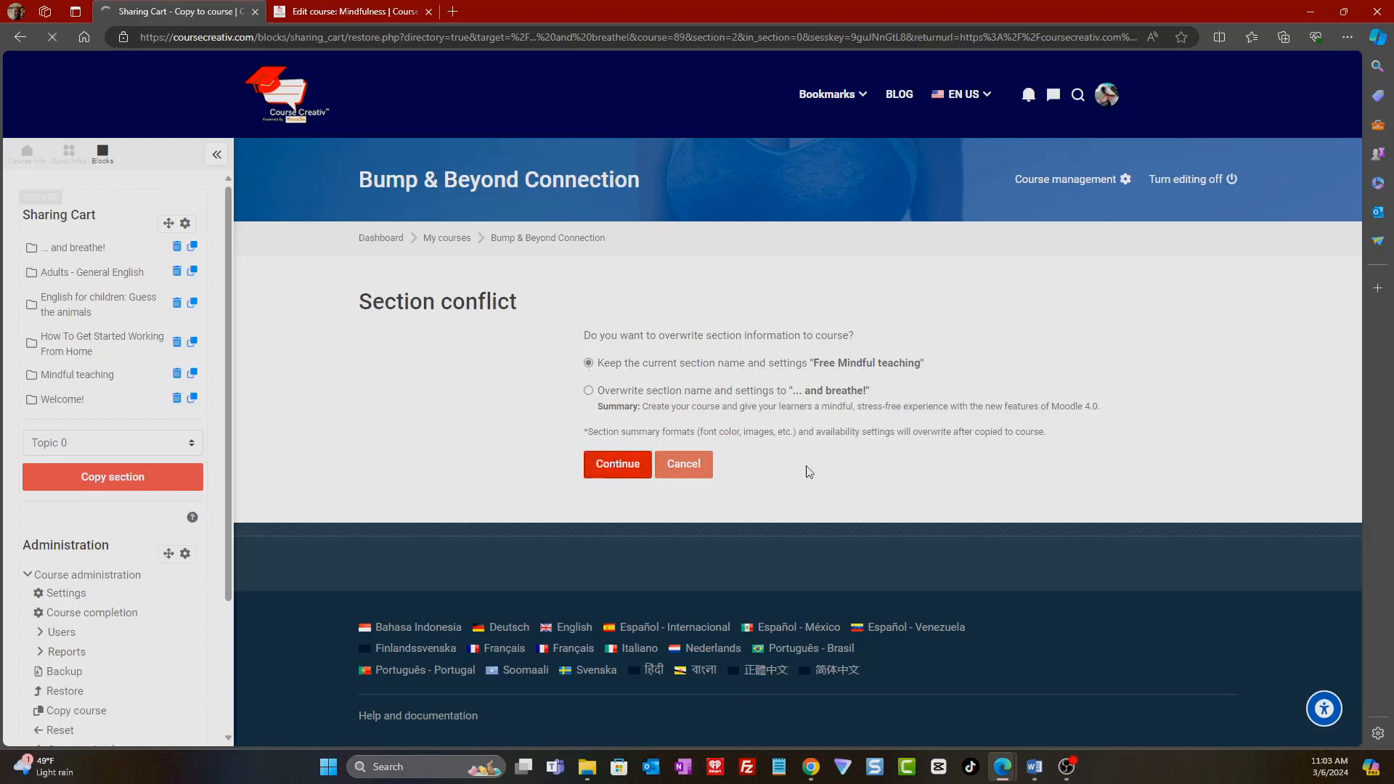
- Check the activities copied into Free Mindful teaching and rename the Topic 3 section to "Mindfulness Full Course"
{"action": "scroll", "coordinate": [538, 541], "scroll_direction": "down", "scroll_amount": 5}
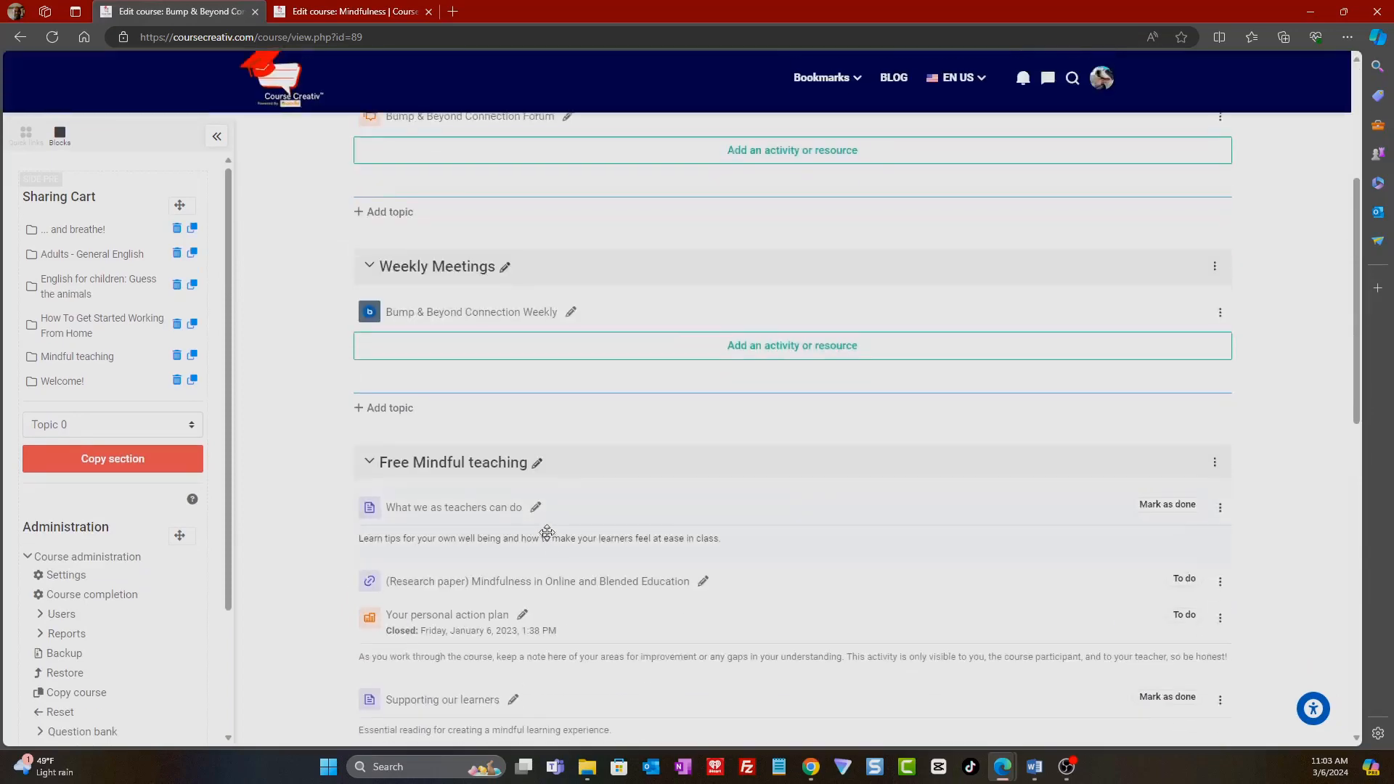
{"action": "scroll", "coordinate": [547, 533], "scroll_direction": "down", "scroll_amount": 5}
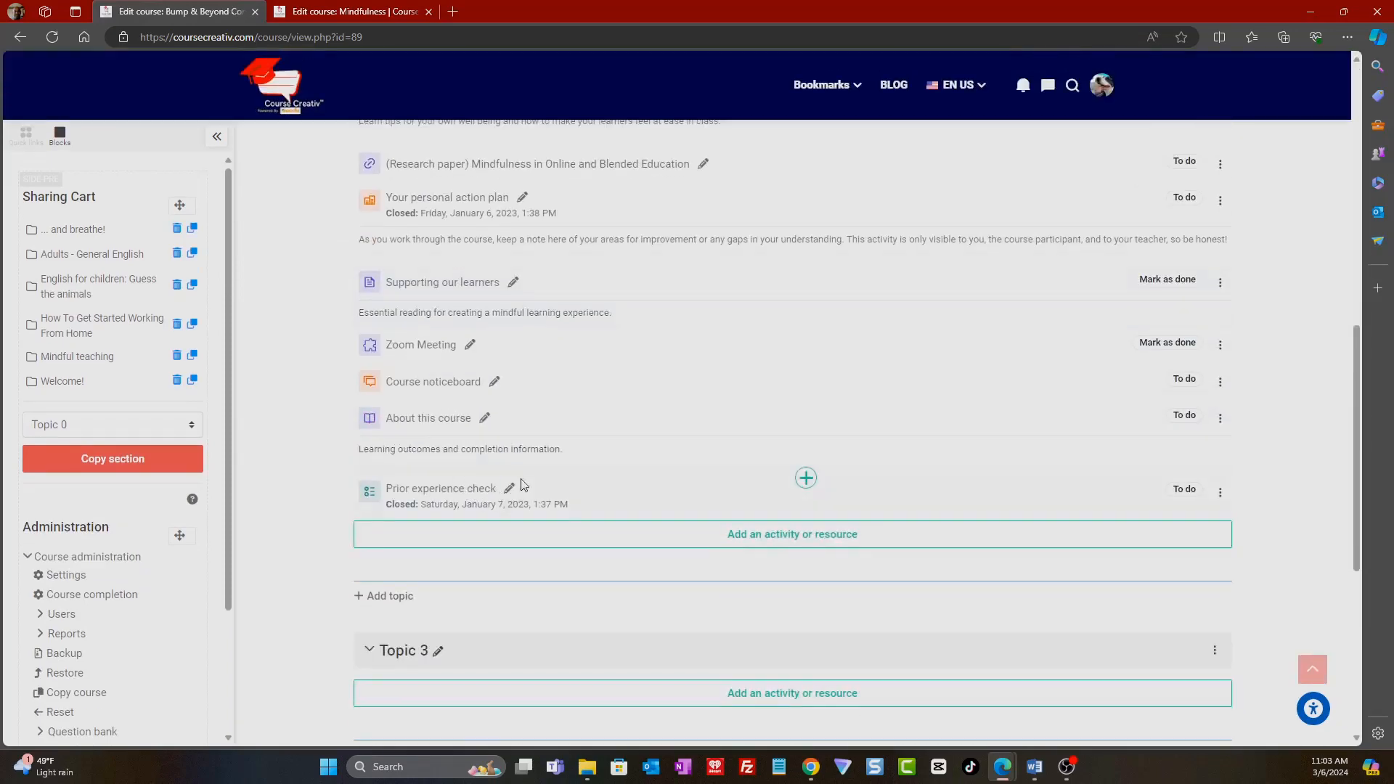
{"action": "scroll", "coordinate": [328, 466], "scroll_direction": "down", "scroll_amount": 1}
{"action": "scroll", "coordinate": [327, 465], "scroll_direction": "up", "scroll_amount": 2}
{"action": "scroll", "coordinate": [333, 463], "scroll_direction": "down", "scroll_amount": 4}
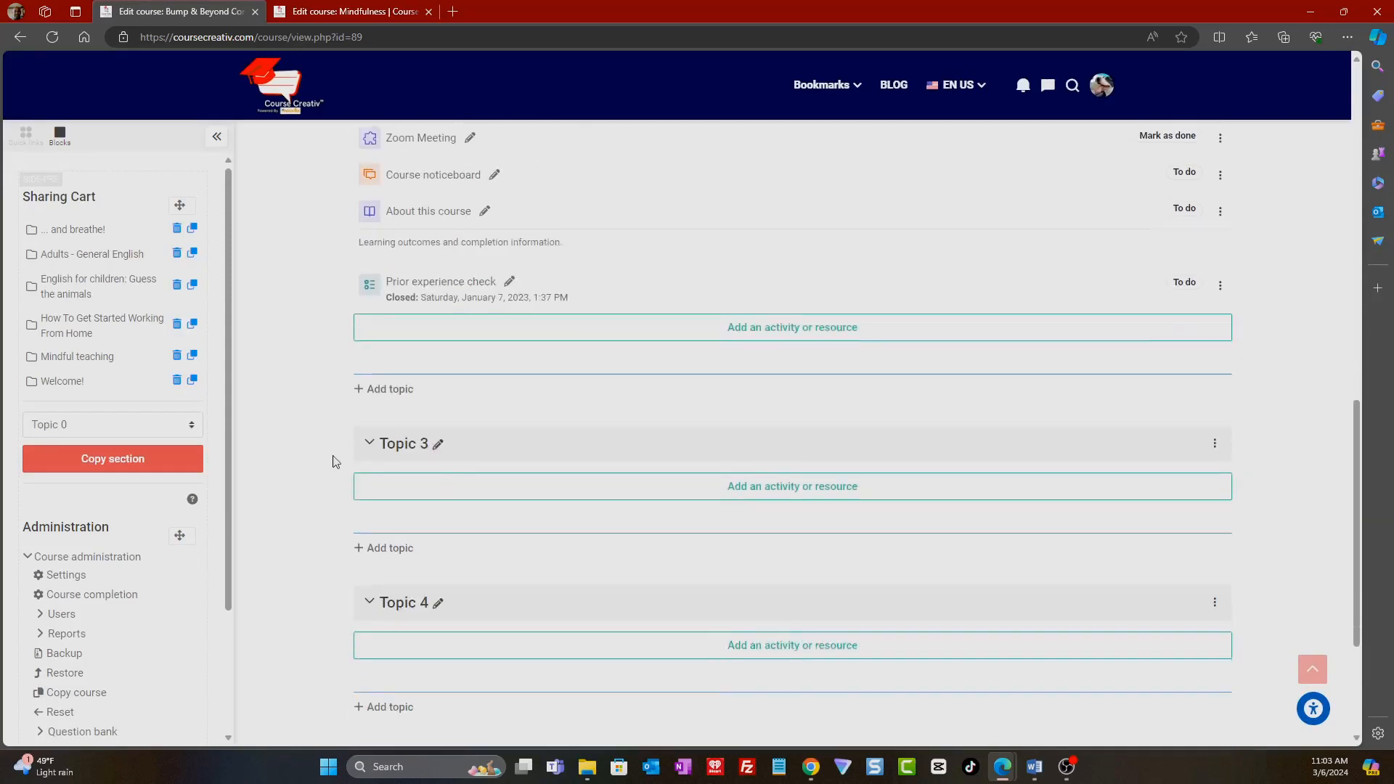
{"action": "scroll", "coordinate": [334, 461], "scroll_direction": "up", "scroll_amount": 1}
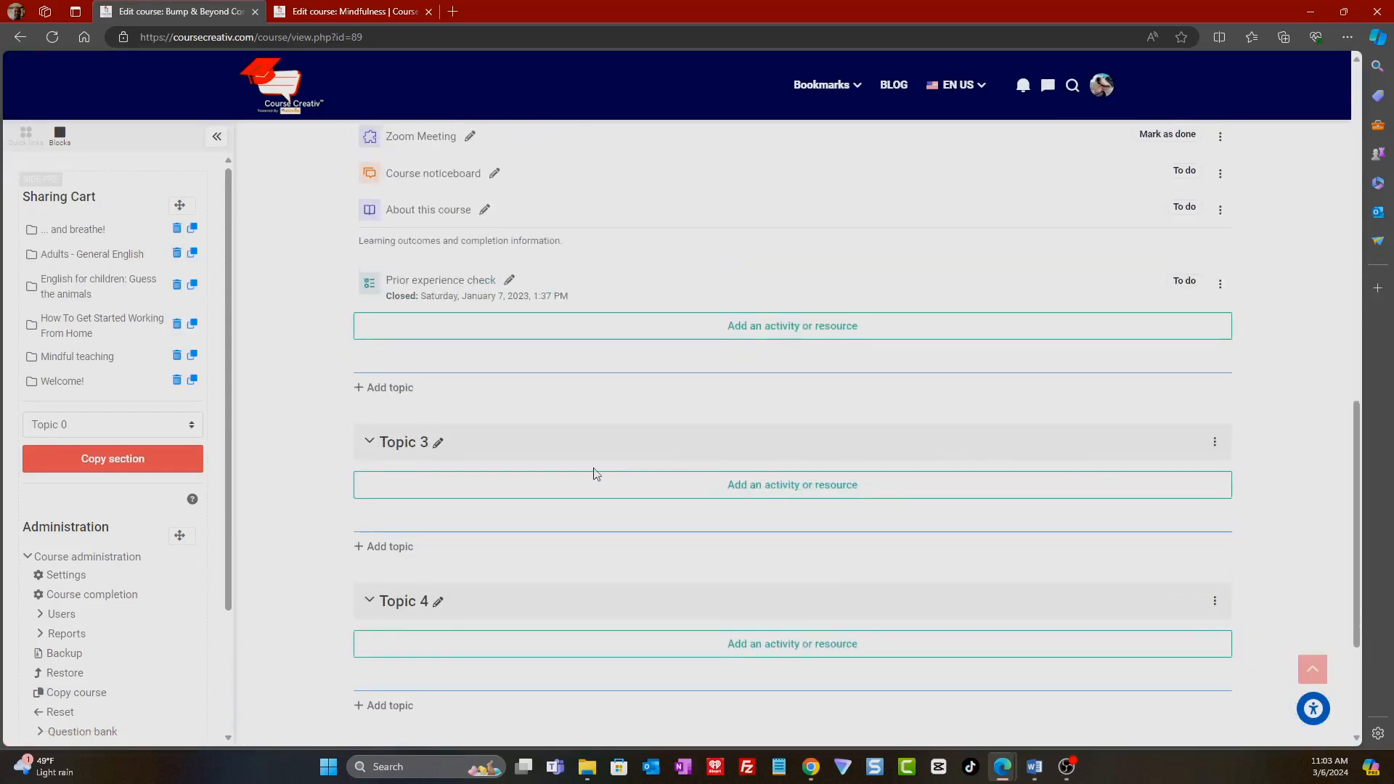
{"action": "left_click", "coordinate": [438, 447]}
{"action": "type", "text": "Mindfuln"}
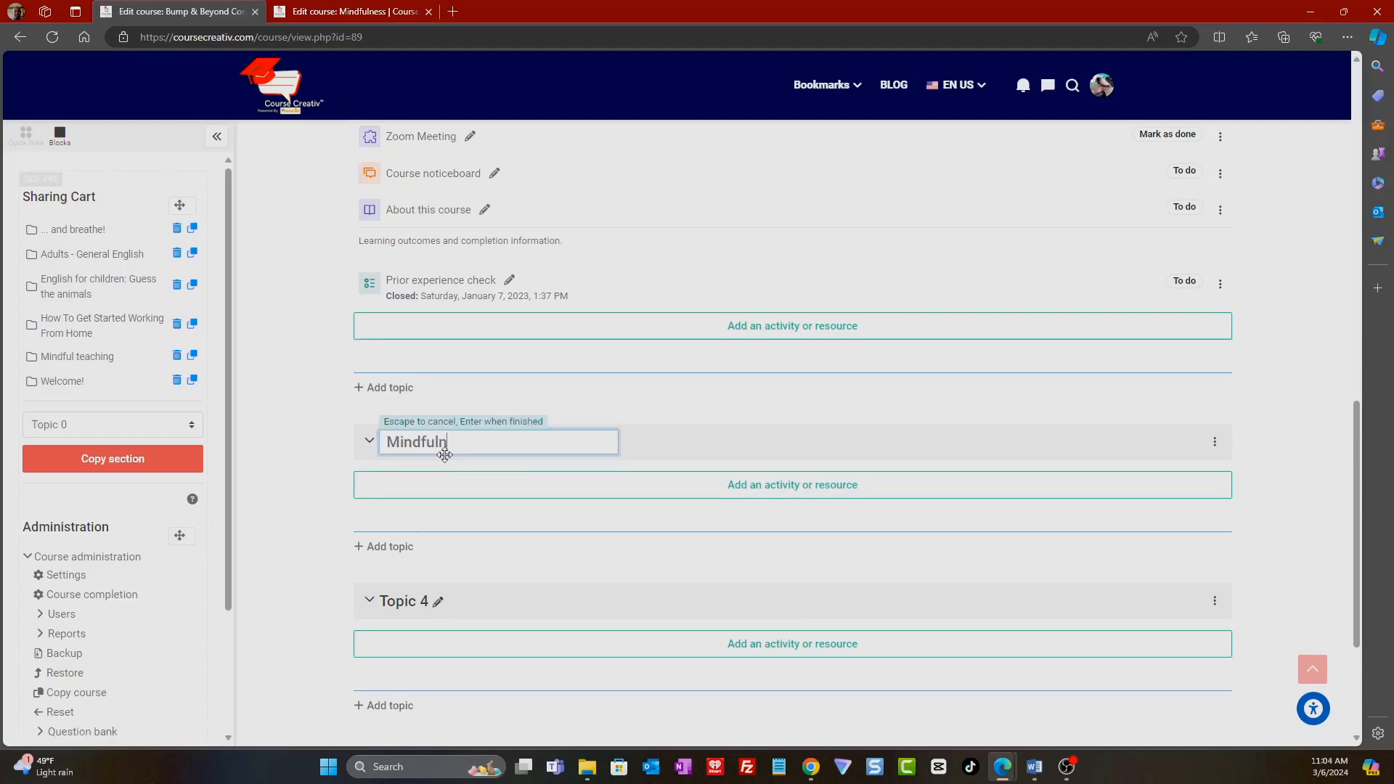
{"action": "type", "text": "ess Full Course"}
{"action": "key", "text": "Return"}
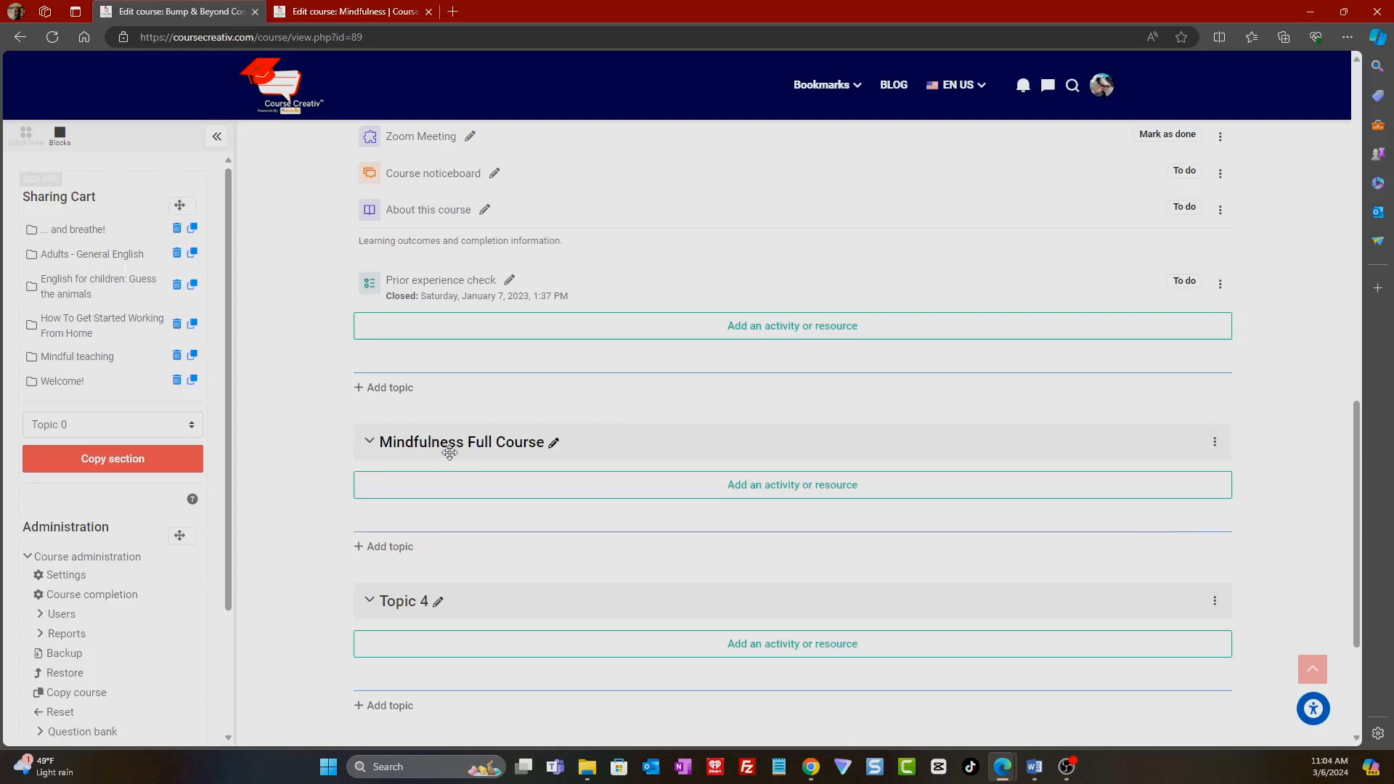
- Delete the empty Topic 4 section from the course
{"action": "scroll", "coordinate": [603, 533], "scroll_direction": "down", "scroll_amount": 3}
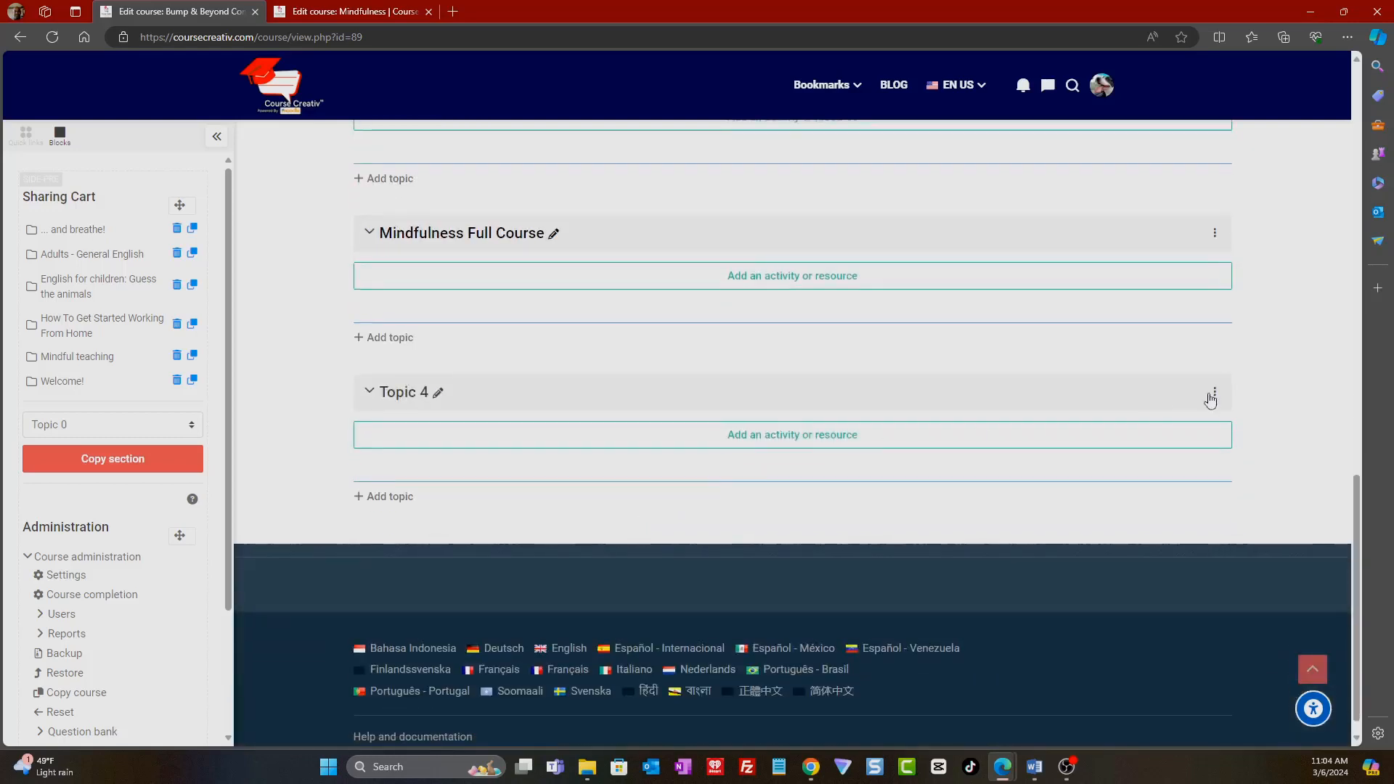
{"action": "left_click", "coordinate": [1214, 395]}
{"action": "left_click", "coordinate": [1165, 534]}
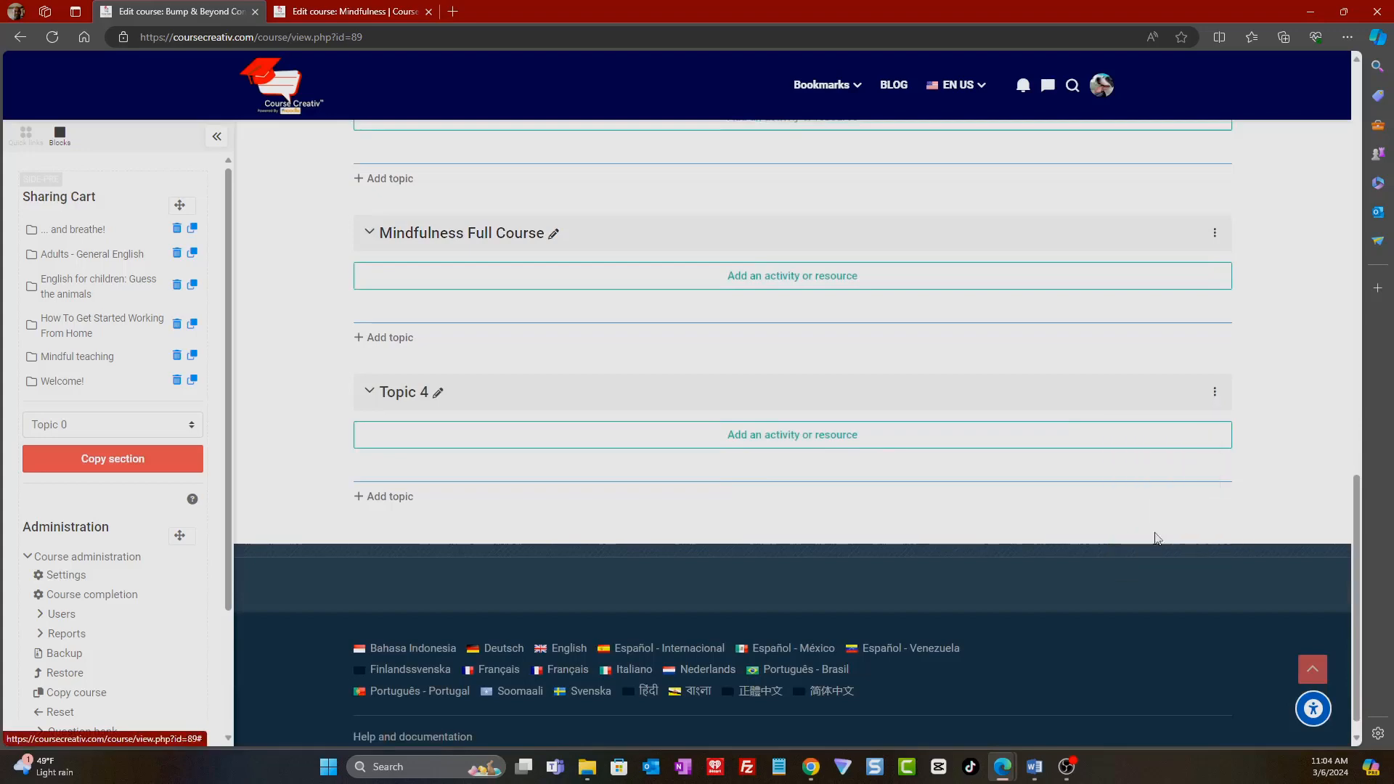
- Open the settings of the Bump & Beyond Connection course and change the course format to Edwiser course formats
{"action": "scroll", "coordinate": [288, 311], "scroll_direction": "up", "scroll_amount": 15}
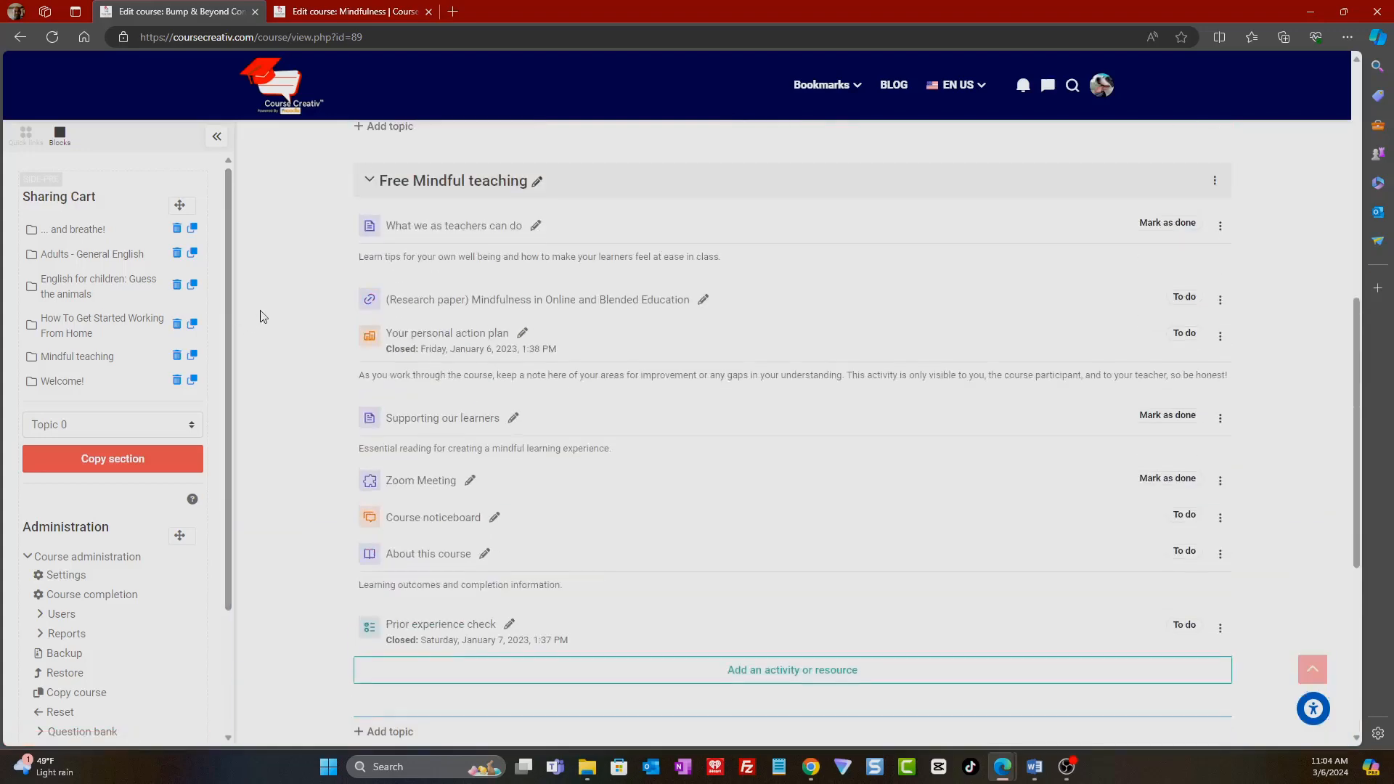
{"action": "scroll", "coordinate": [286, 305], "scroll_direction": "up", "scroll_amount": 3}
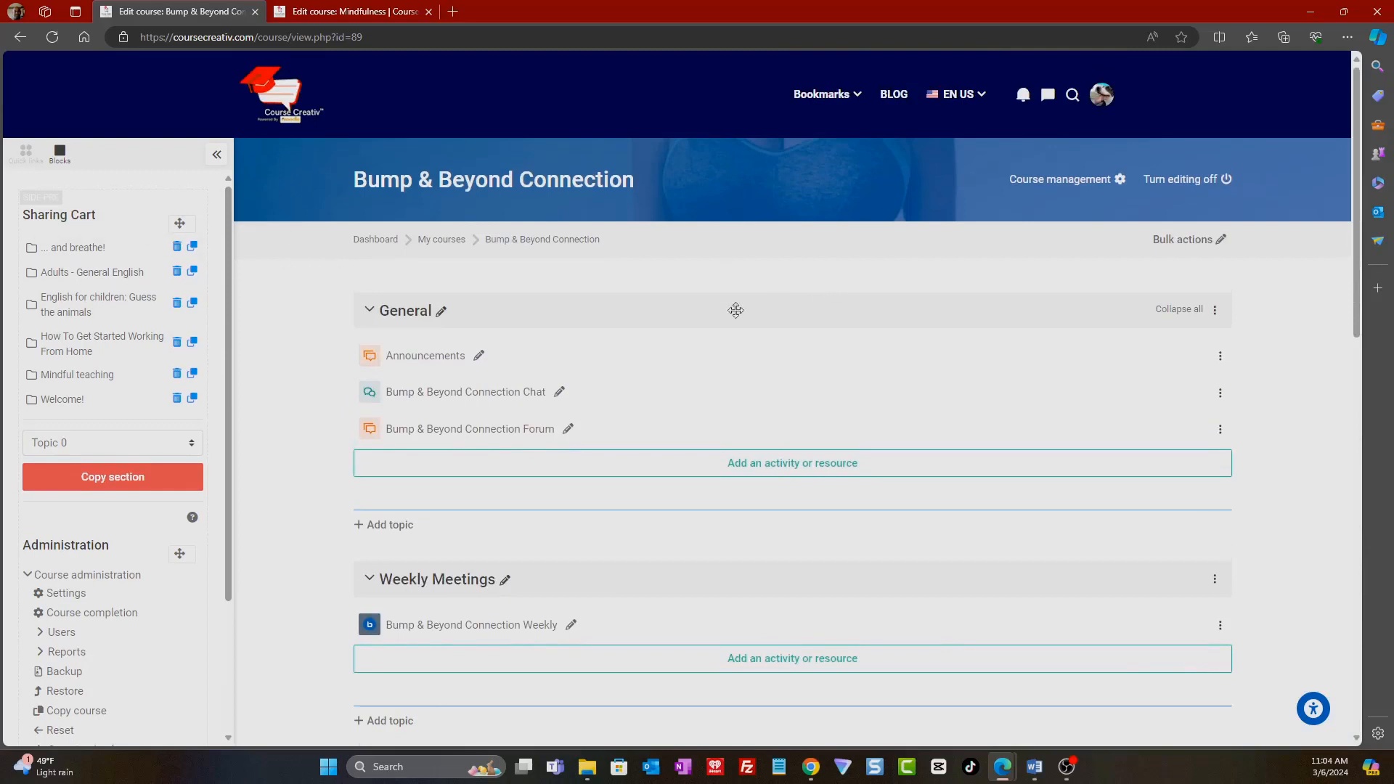
{"action": "left_click", "coordinate": [25, 153]}
{"action": "left_click", "coordinate": [107, 230]}
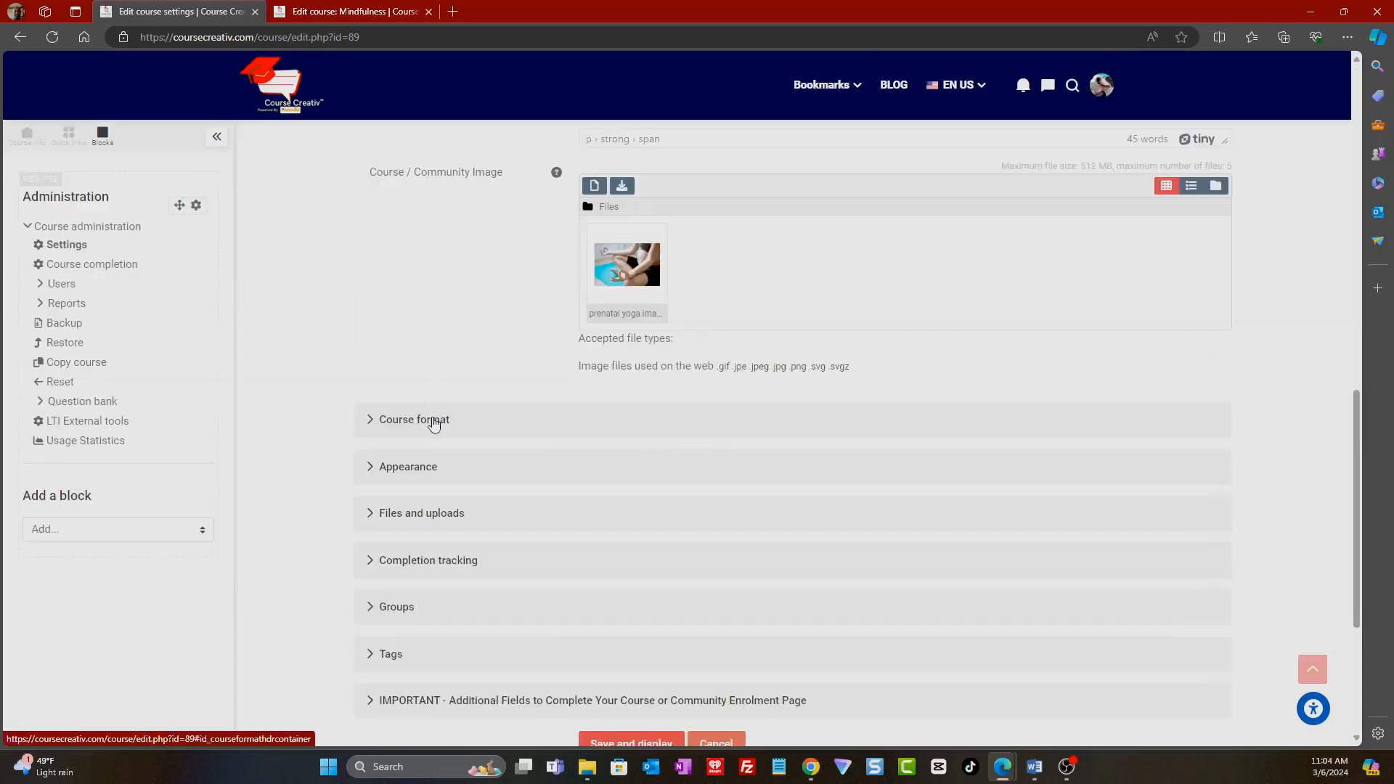
{"action": "left_click", "coordinate": [435, 419]}
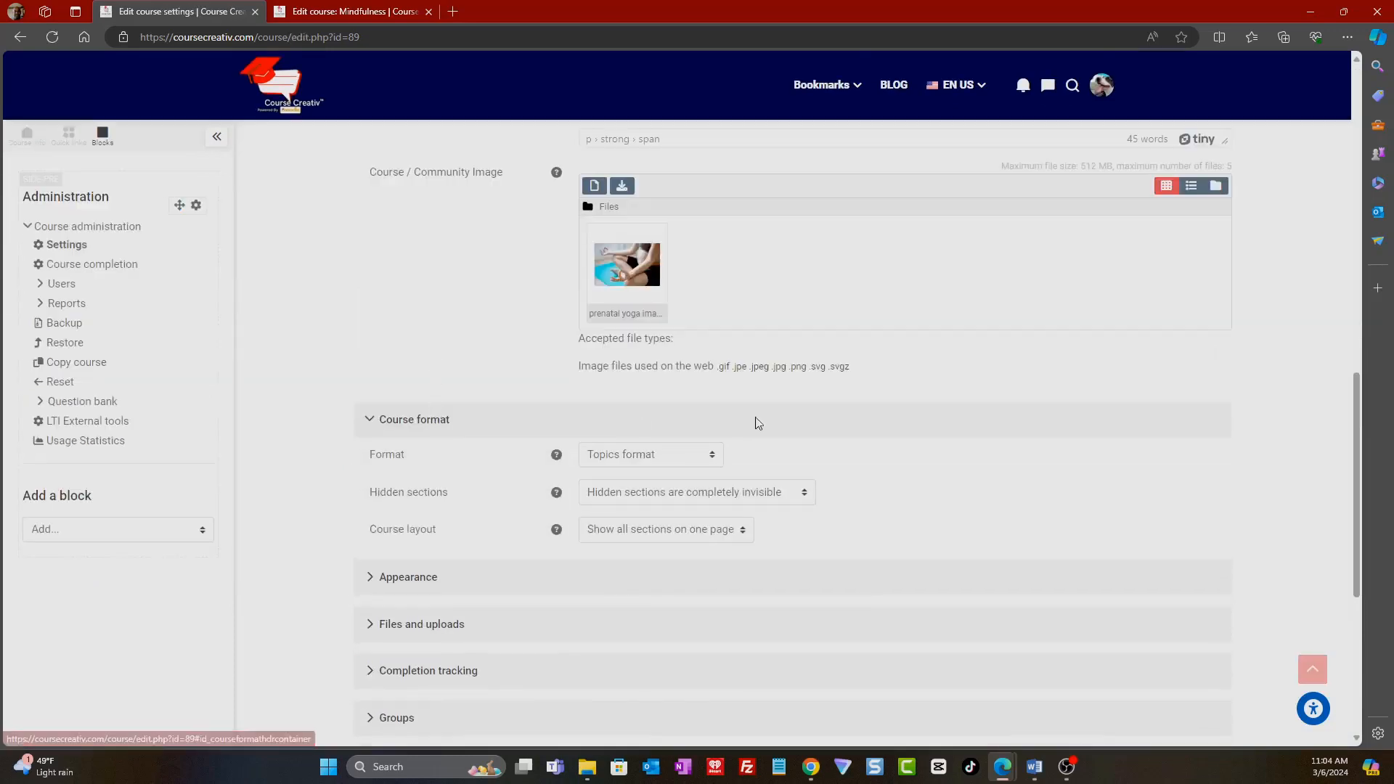
{"action": "left_click", "coordinate": [683, 462]}
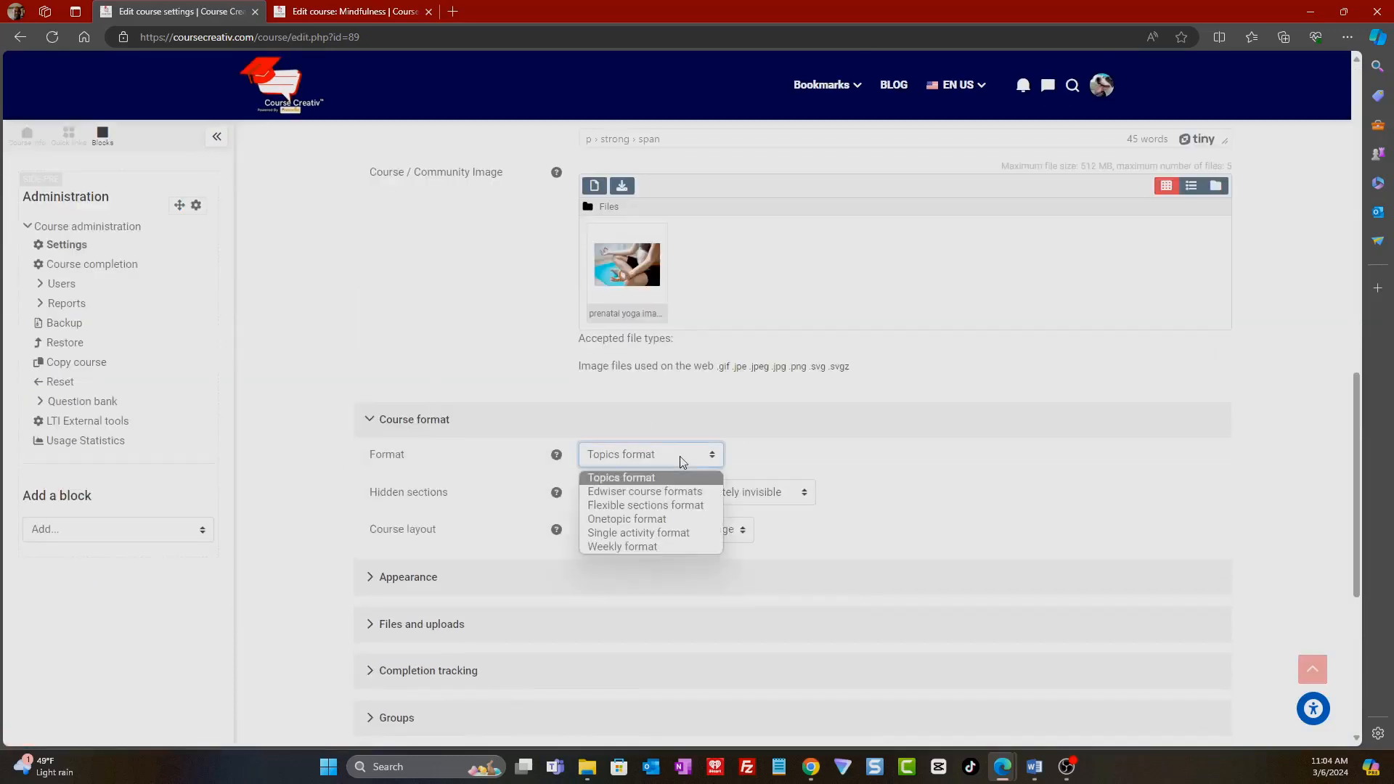
{"action": "left_click", "coordinate": [668, 491]}
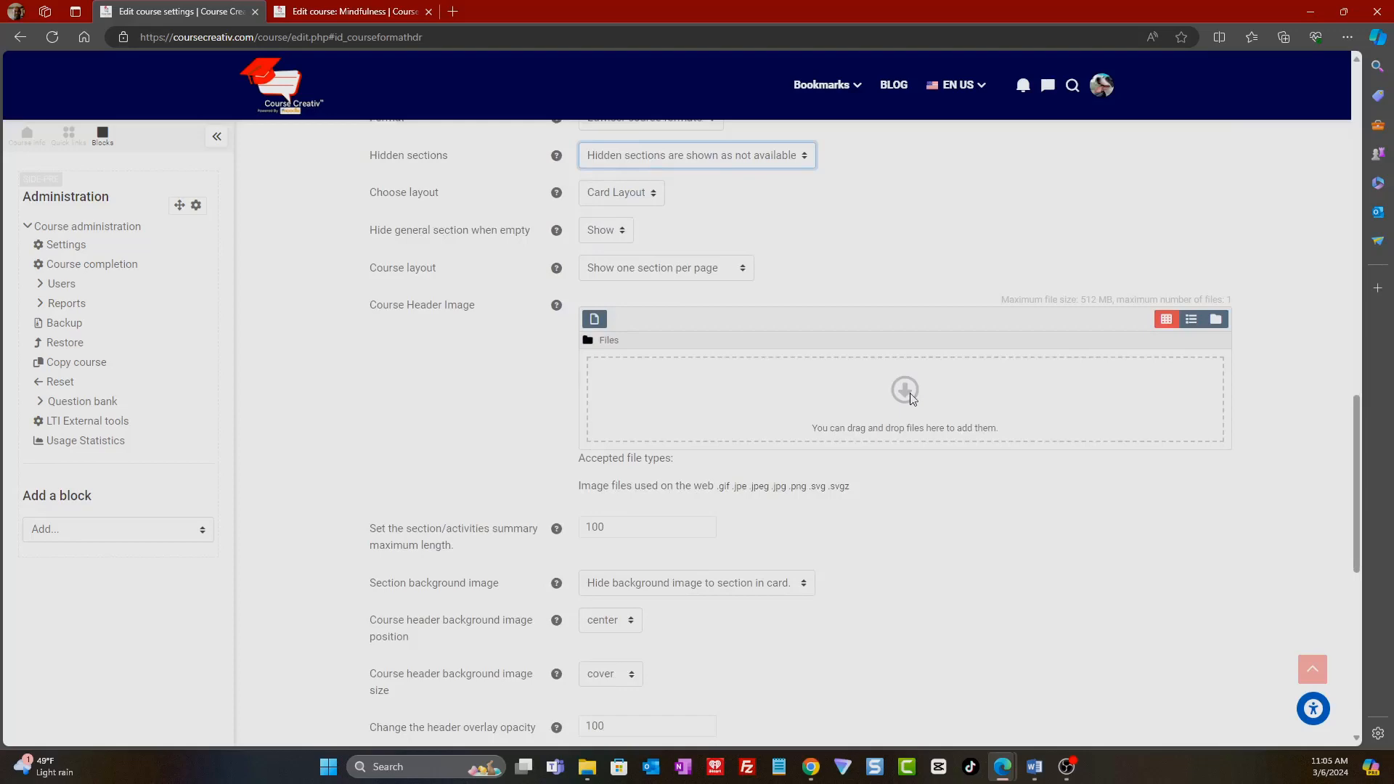
- Upload "prenatal yoga image" from the Downloads folder as the course header image
{"action": "left_click", "coordinate": [912, 398]}
{"action": "left_click", "coordinate": [584, 320]}
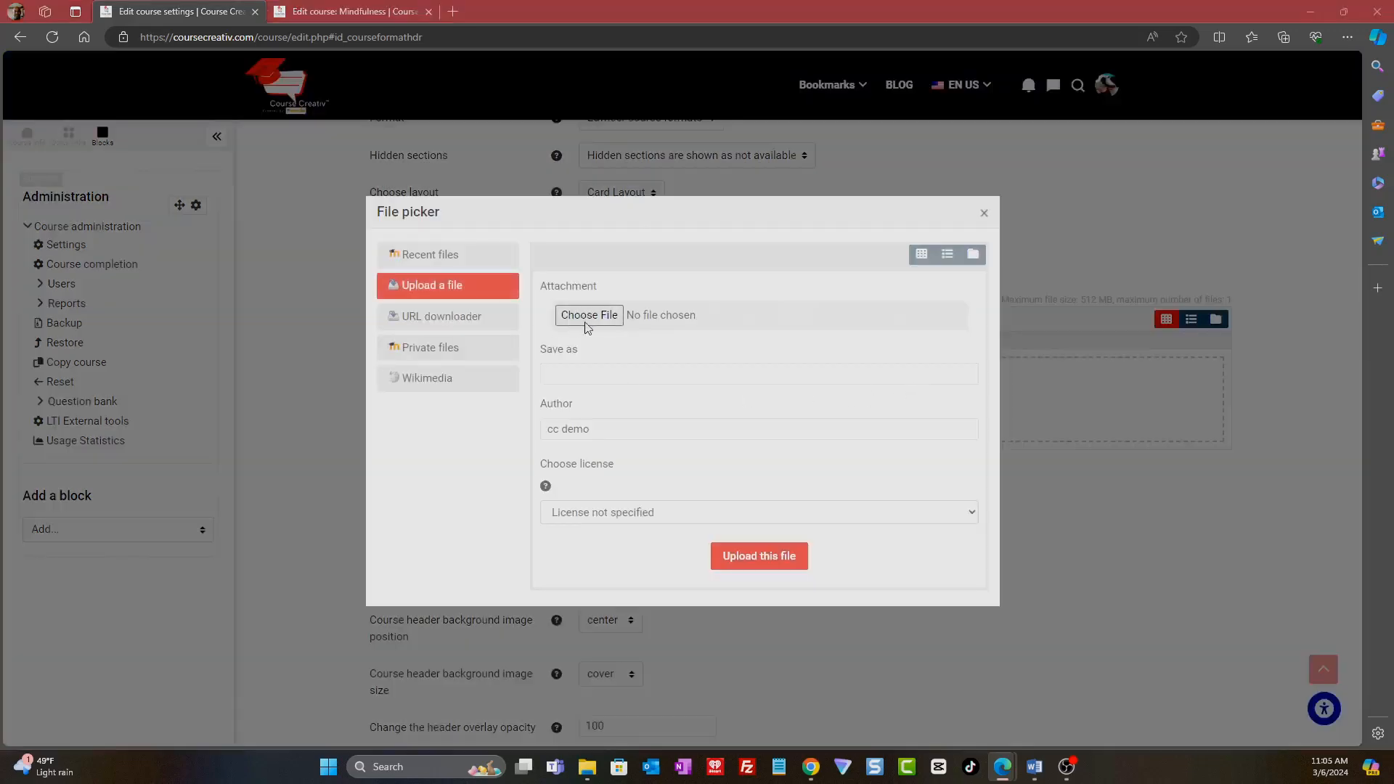
{"action": "scroll", "coordinate": [482, 294], "scroll_direction": "down", "scroll_amount": 15}
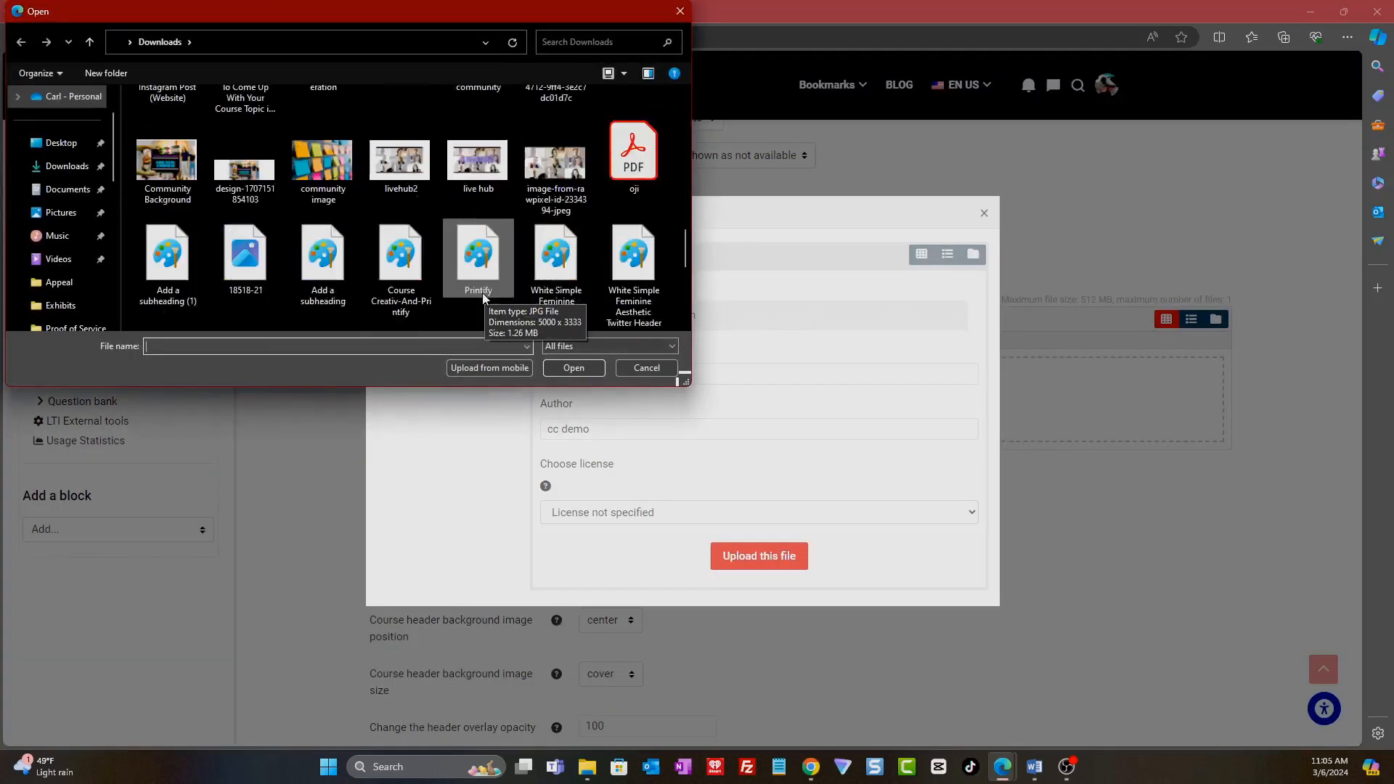
{"action": "scroll", "coordinate": [482, 294], "scroll_direction": "down", "scroll_amount": 2}
{"action": "scroll", "coordinate": [485, 294], "scroll_direction": "up", "scroll_amount": 2}
{"action": "scroll", "coordinate": [471, 298], "scroll_direction": "down", "scroll_amount": 2}
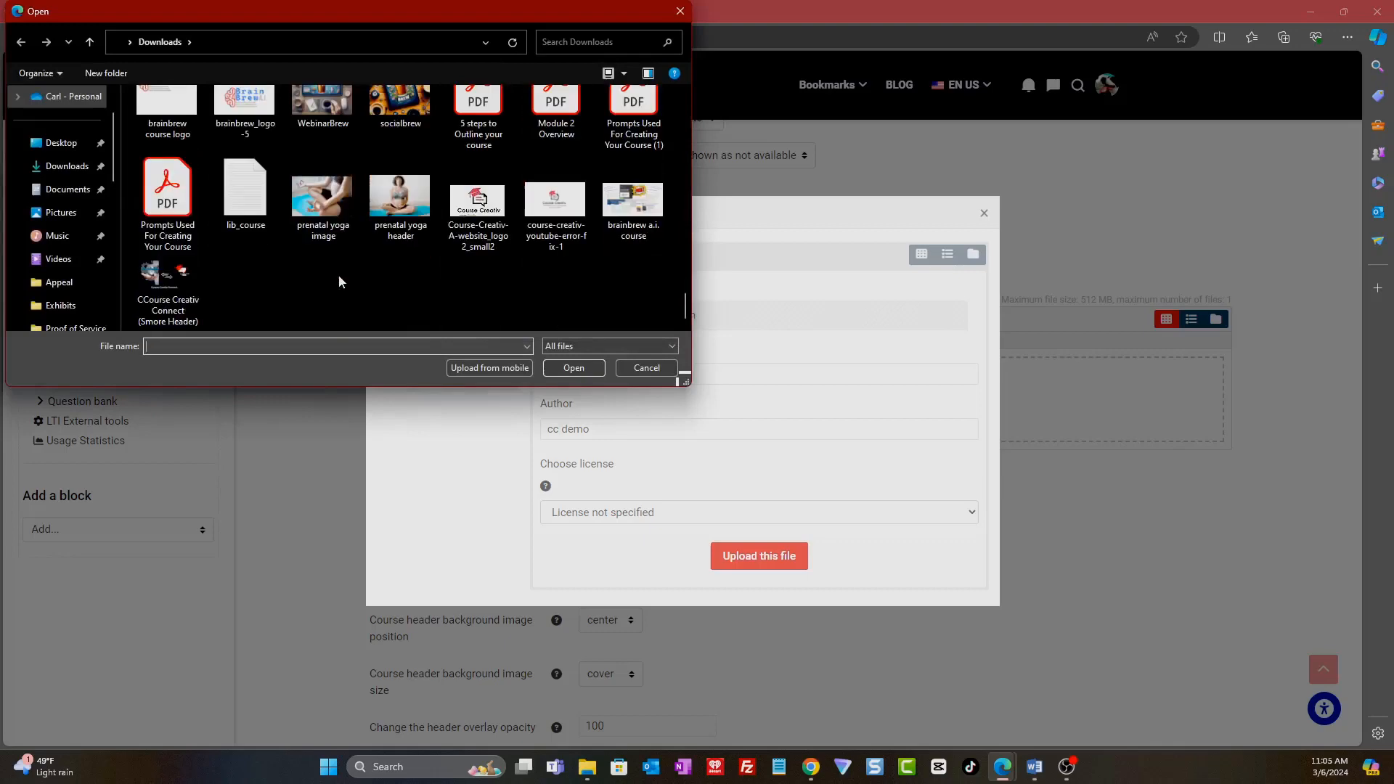
{"action": "left_click", "coordinate": [344, 207]}
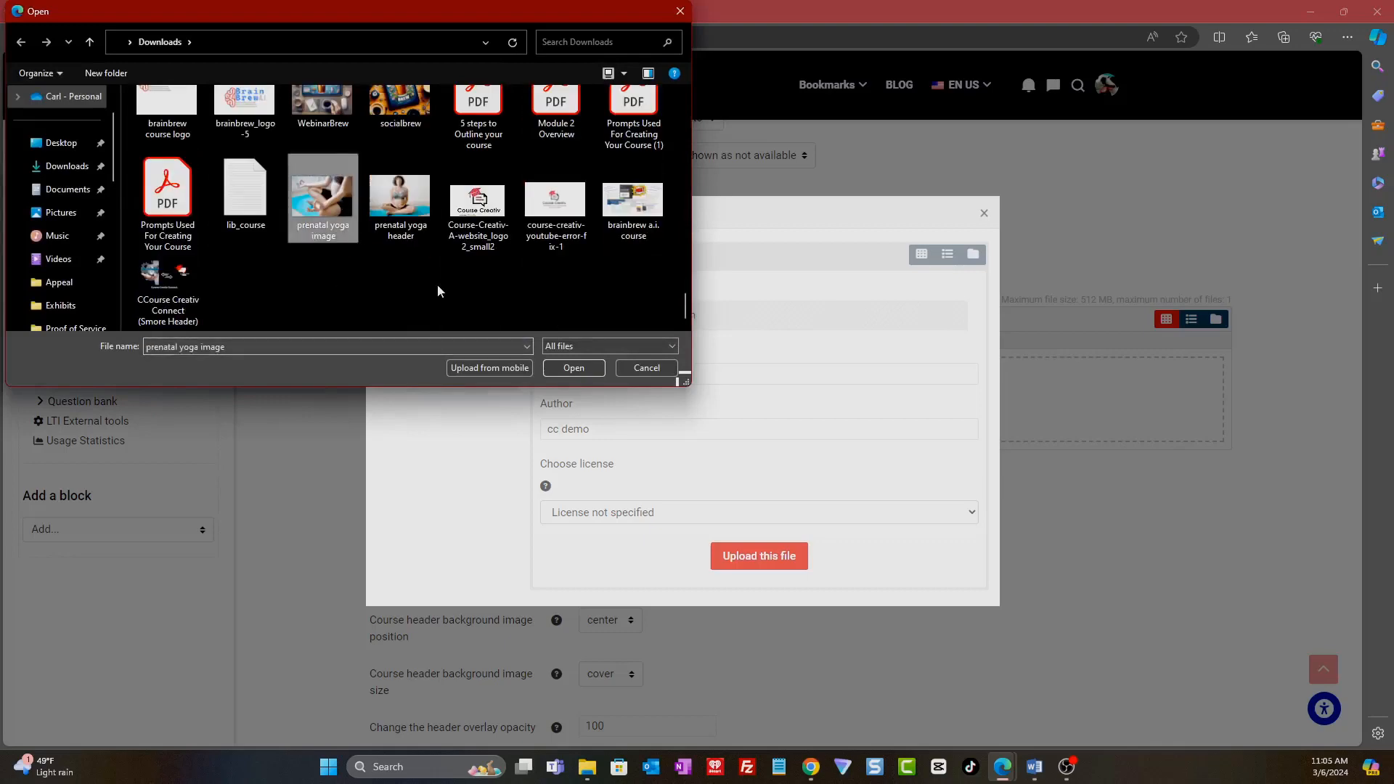
{"action": "left_click", "coordinate": [573, 369]}
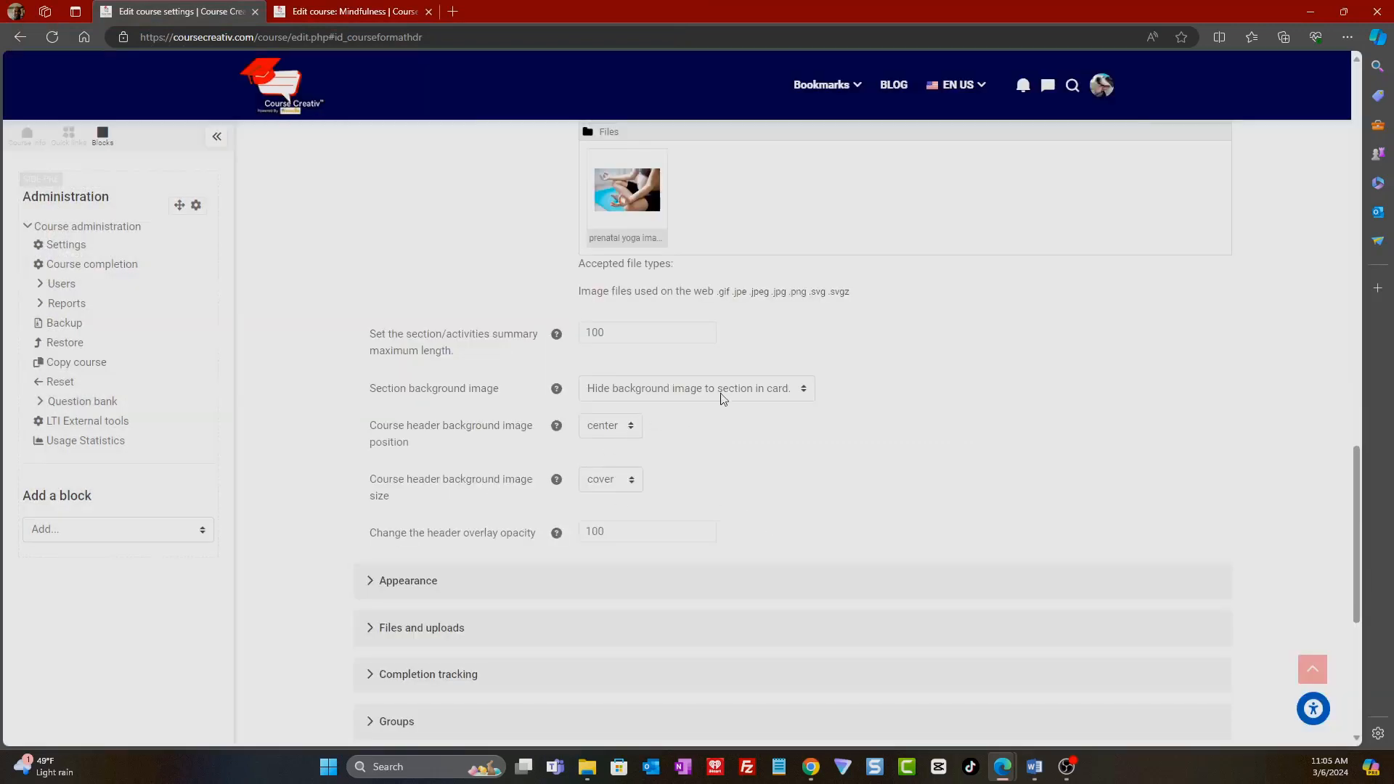
- Set the section background image option to show the background image in section cards, and save and display the course
{"action": "left_click", "coordinate": [723, 392]}
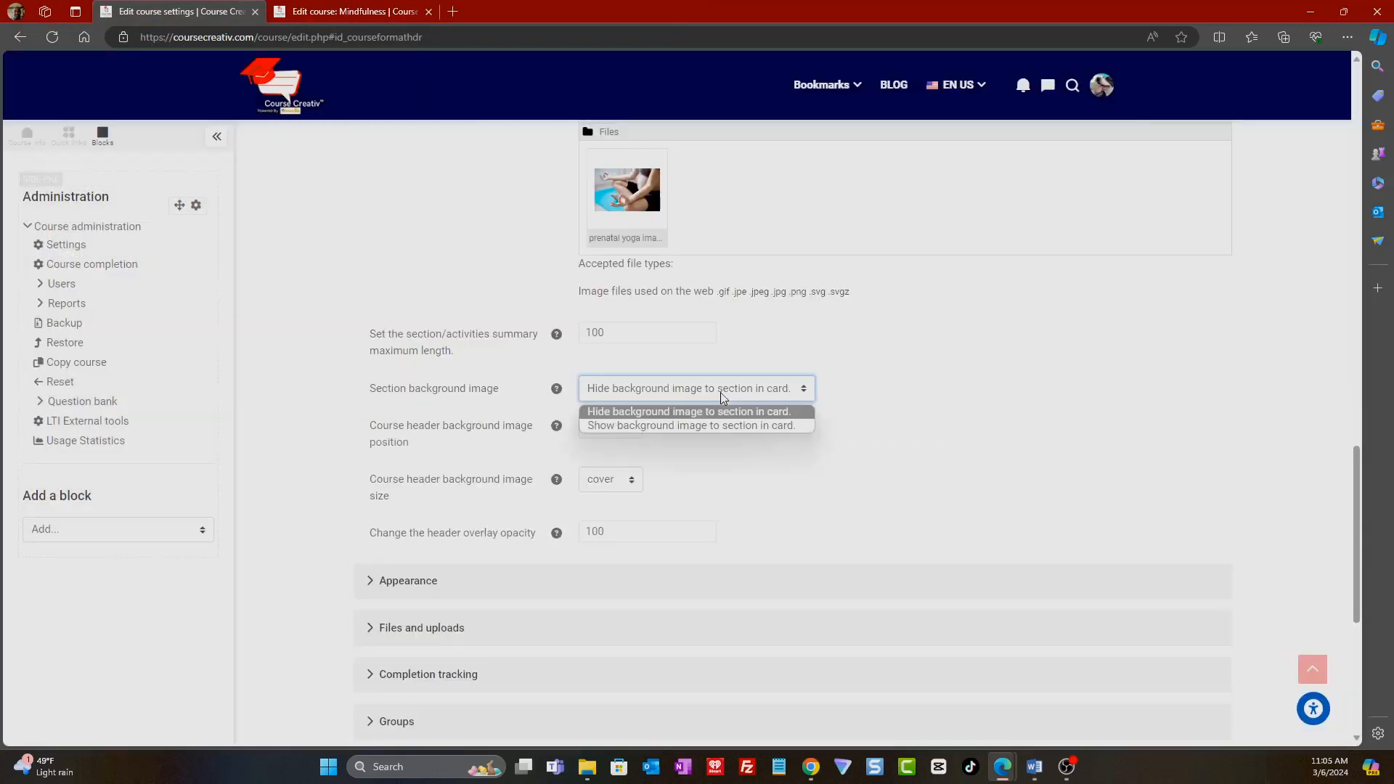
{"action": "left_click", "coordinate": [703, 427]}
{"action": "scroll", "coordinate": [747, 436], "scroll_direction": "up", "scroll_amount": 4}
{"action": "scroll", "coordinate": [729, 552], "scroll_direction": "down", "scroll_amount": 8}
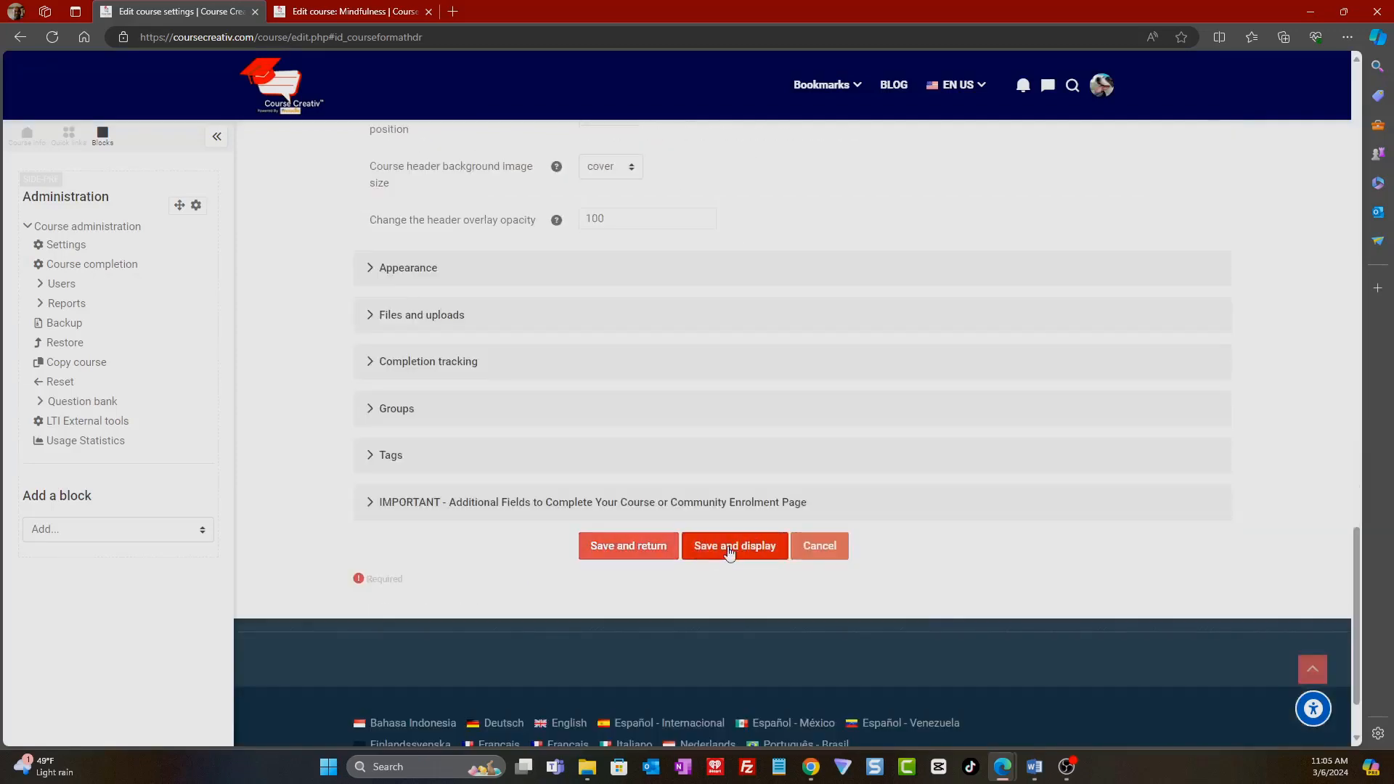
{"action": "left_click", "coordinate": [729, 551]}
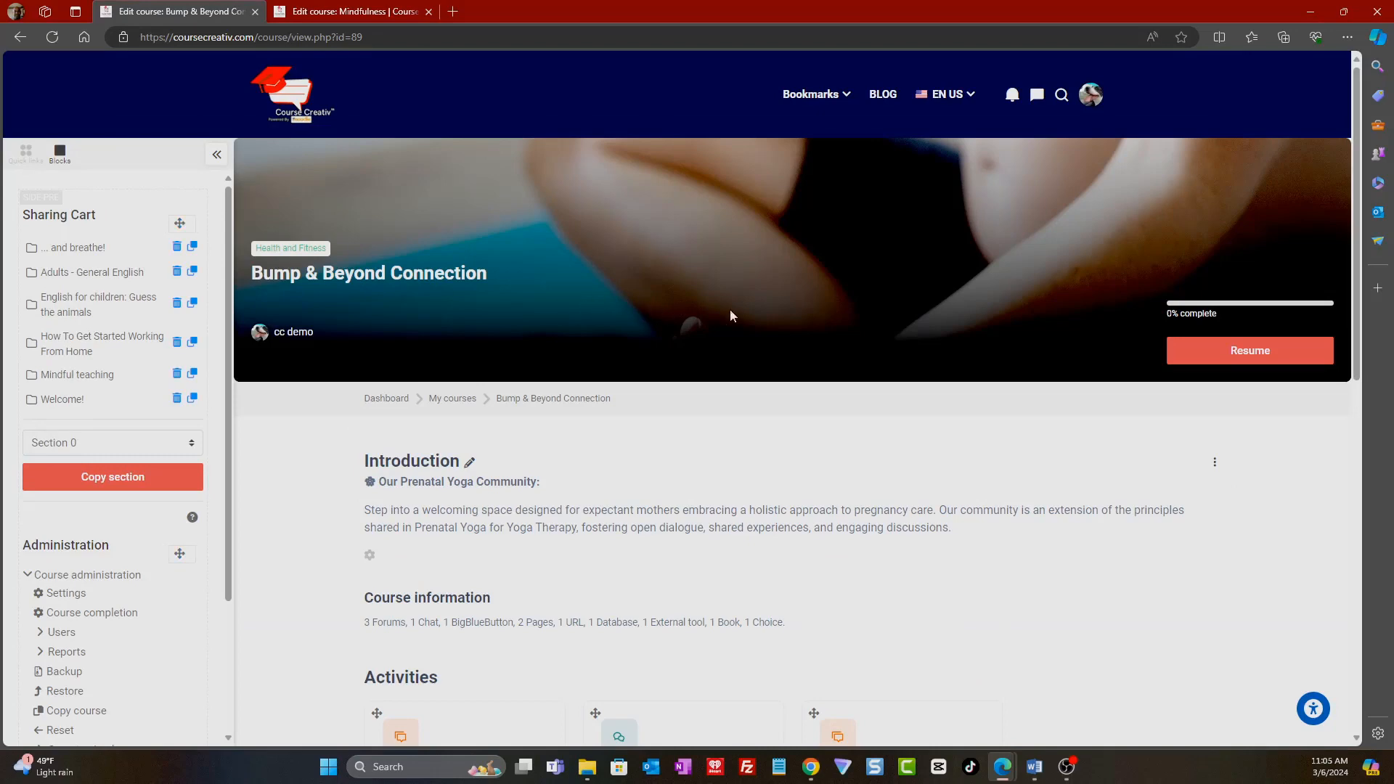
- Review the section cards on the Bump & Beyond Connection course page and the content of the Weekly Meetings section
{"action": "scroll", "coordinate": [810, 414], "scroll_direction": "down", "scroll_amount": 10}
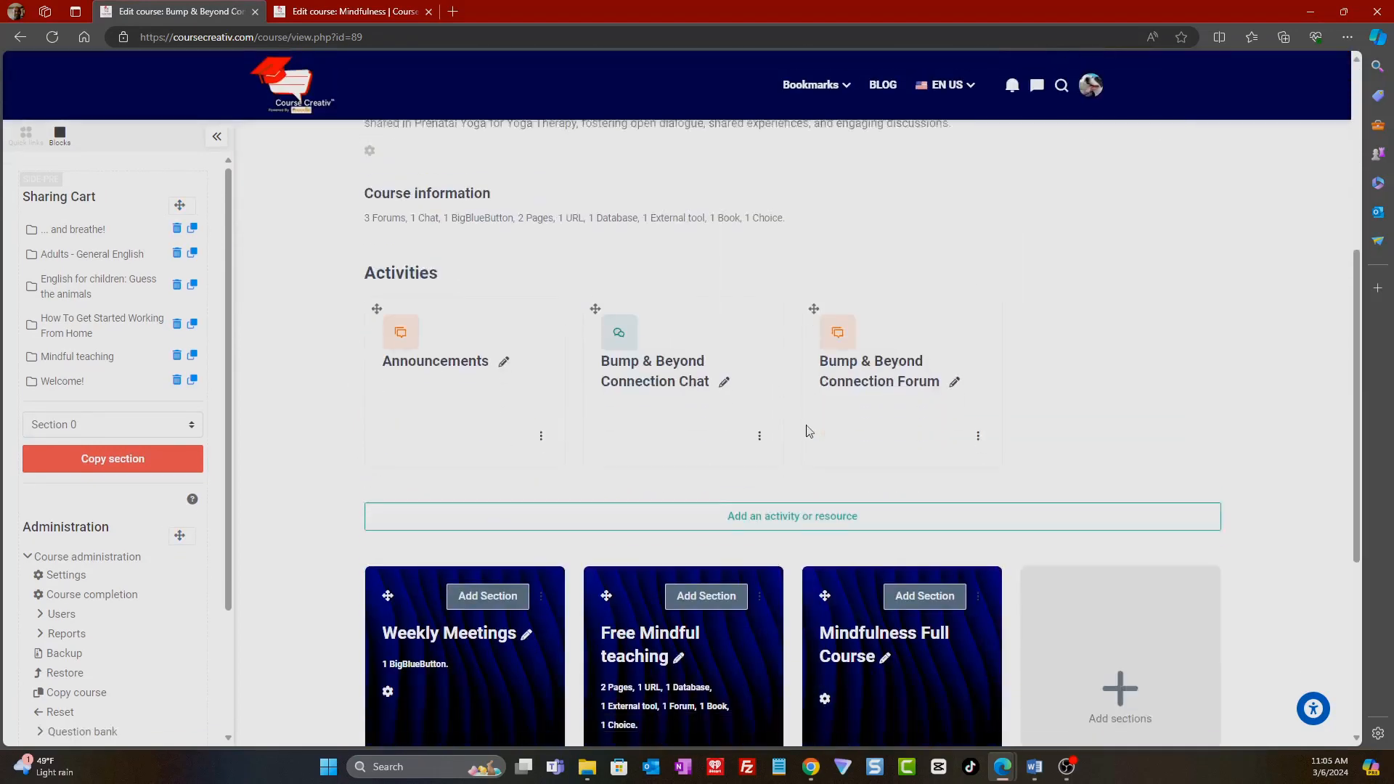
{"action": "scroll", "coordinate": [708, 436], "scroll_direction": "up", "scroll_amount": 10}
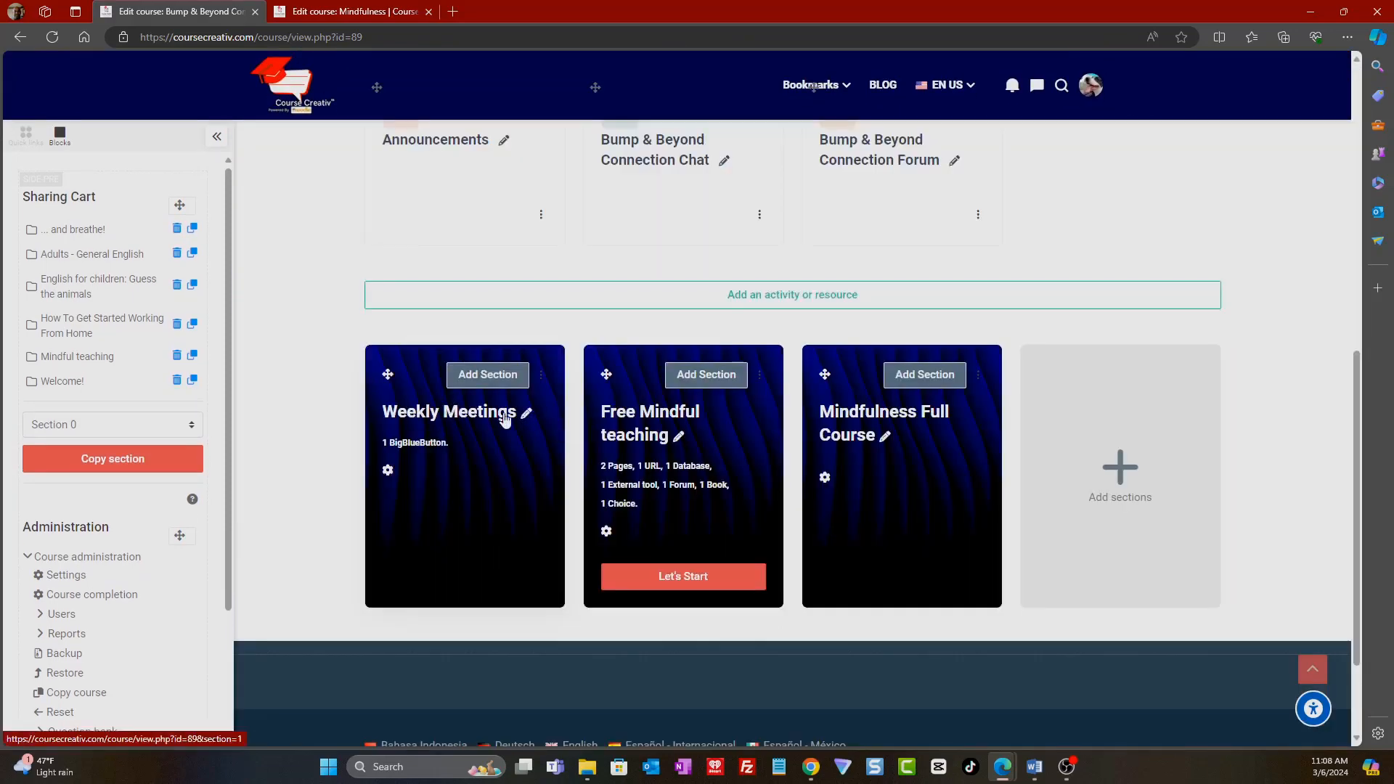
{"action": "left_click", "coordinate": [468, 420]}
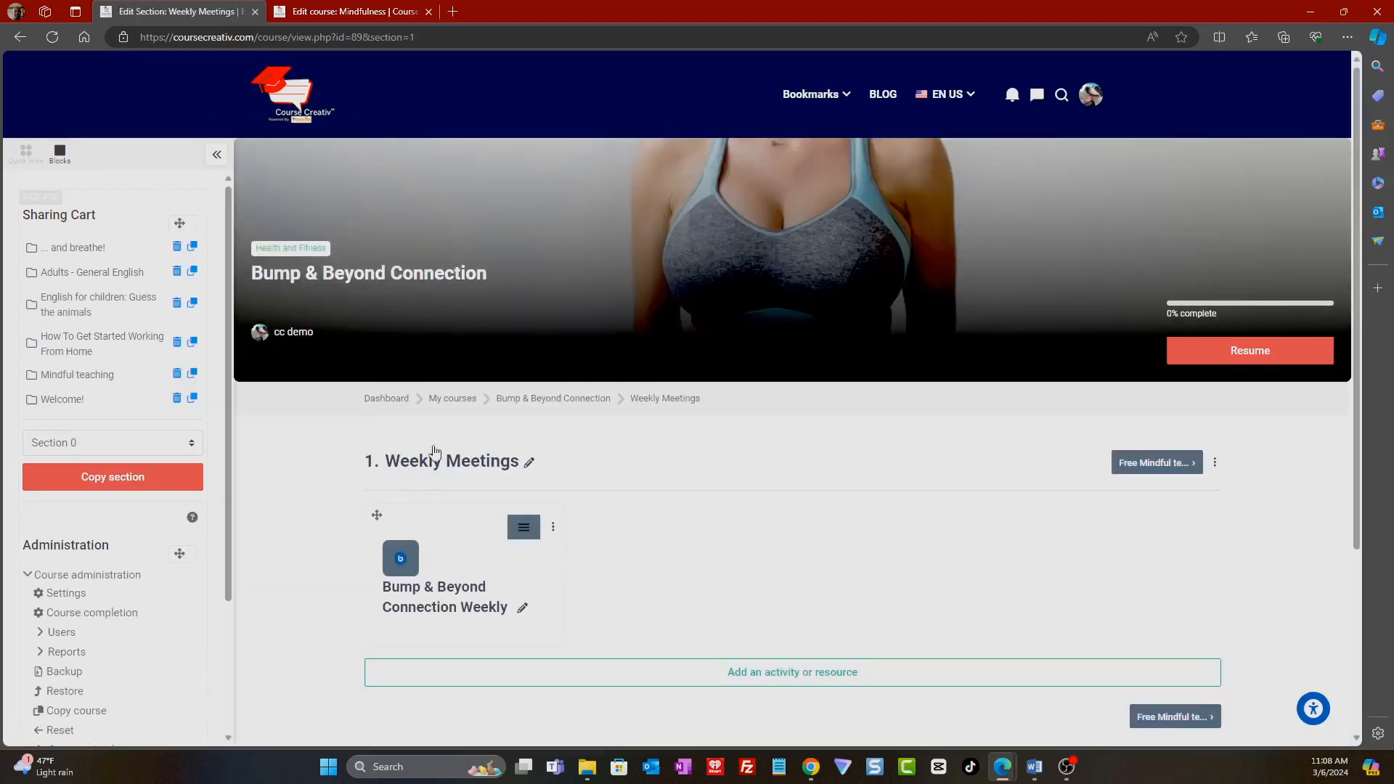
{"action": "left_click", "coordinate": [537, 400]}
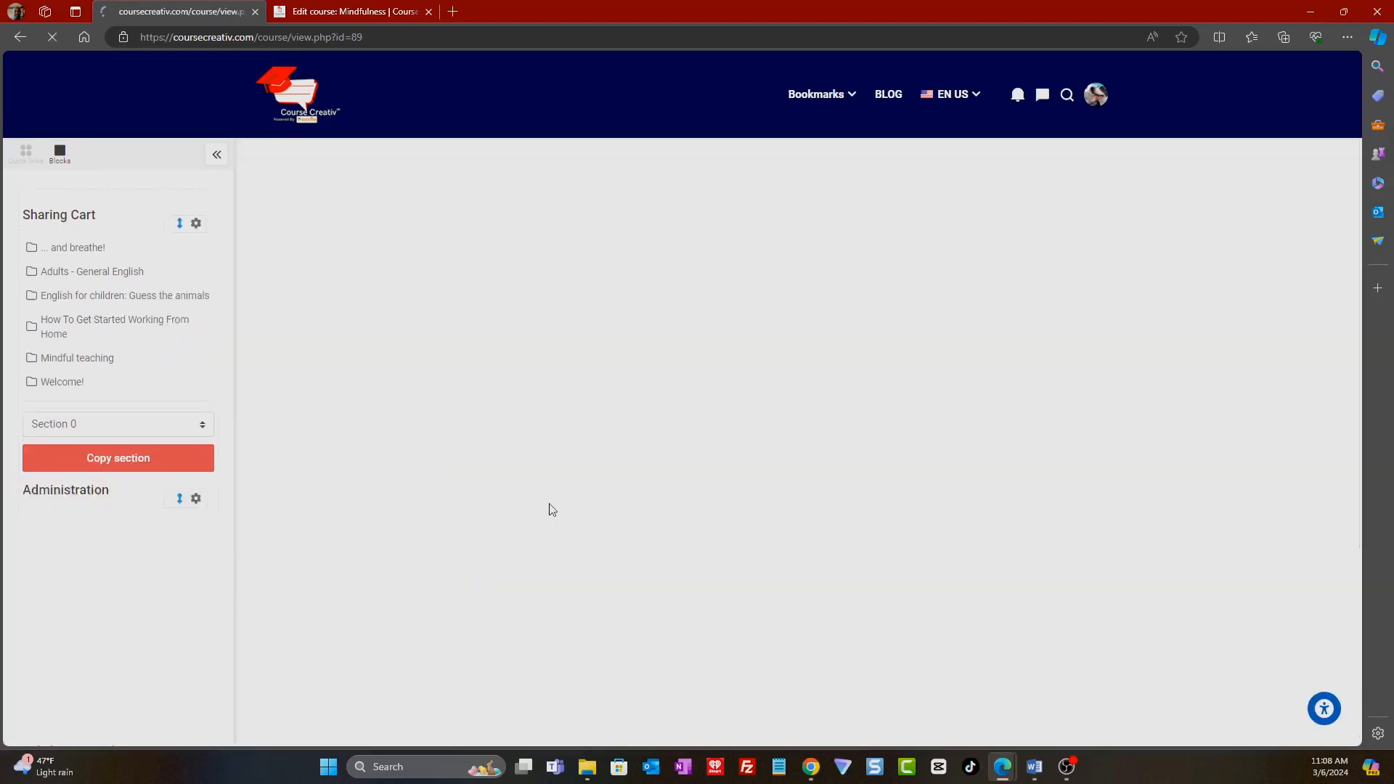
{"action": "scroll", "coordinate": [444, 579], "scroll_direction": "down", "scroll_amount": 8}
{"action": "scroll", "coordinate": [443, 578], "scroll_direction": "down", "scroll_amount": 1}
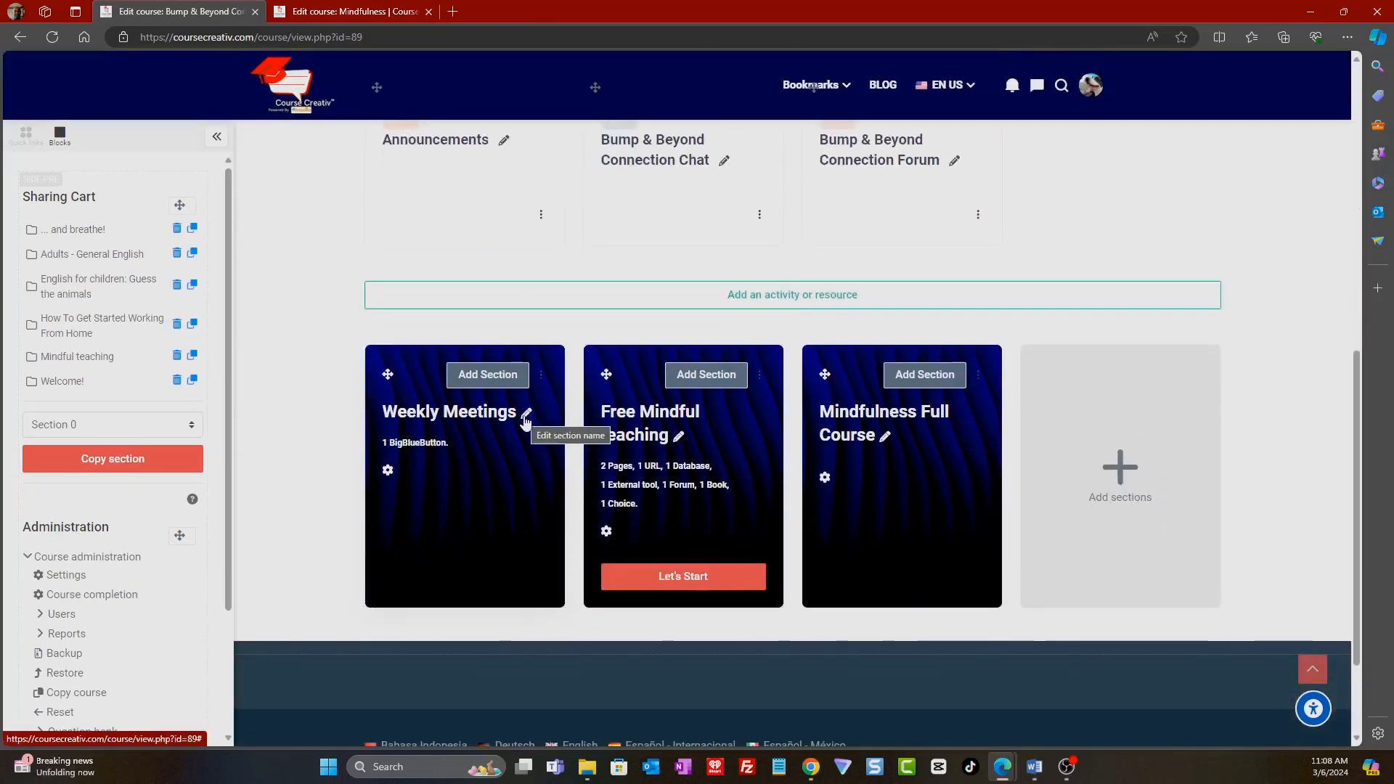
- Upload "prenatal yoga image.jpg" from the Downloads folder as an image for the Weekly Meetings section summary
{"action": "left_click", "coordinate": [387, 472]}
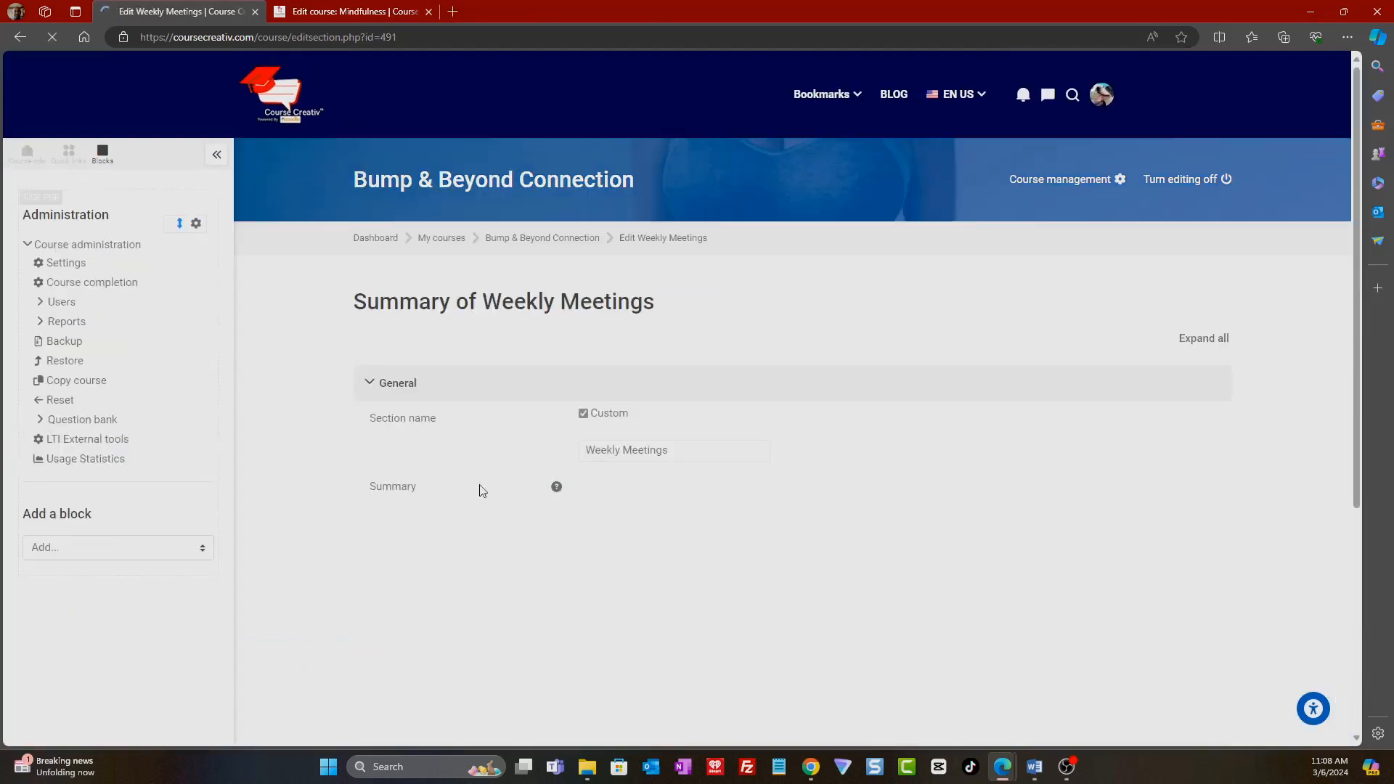
{"action": "scroll", "coordinate": [527, 509], "scroll_direction": "down", "scroll_amount": 3}
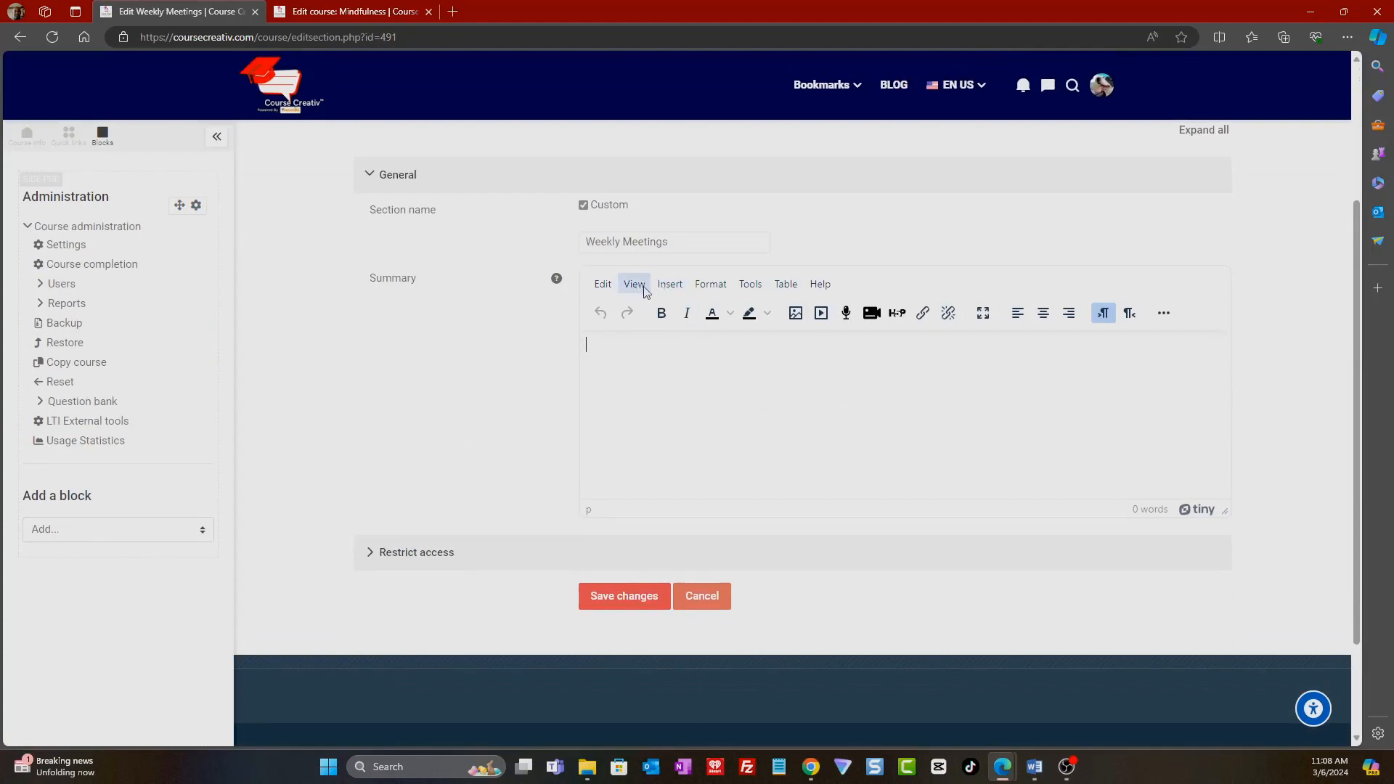
{"action": "left_click", "coordinate": [795, 313]}
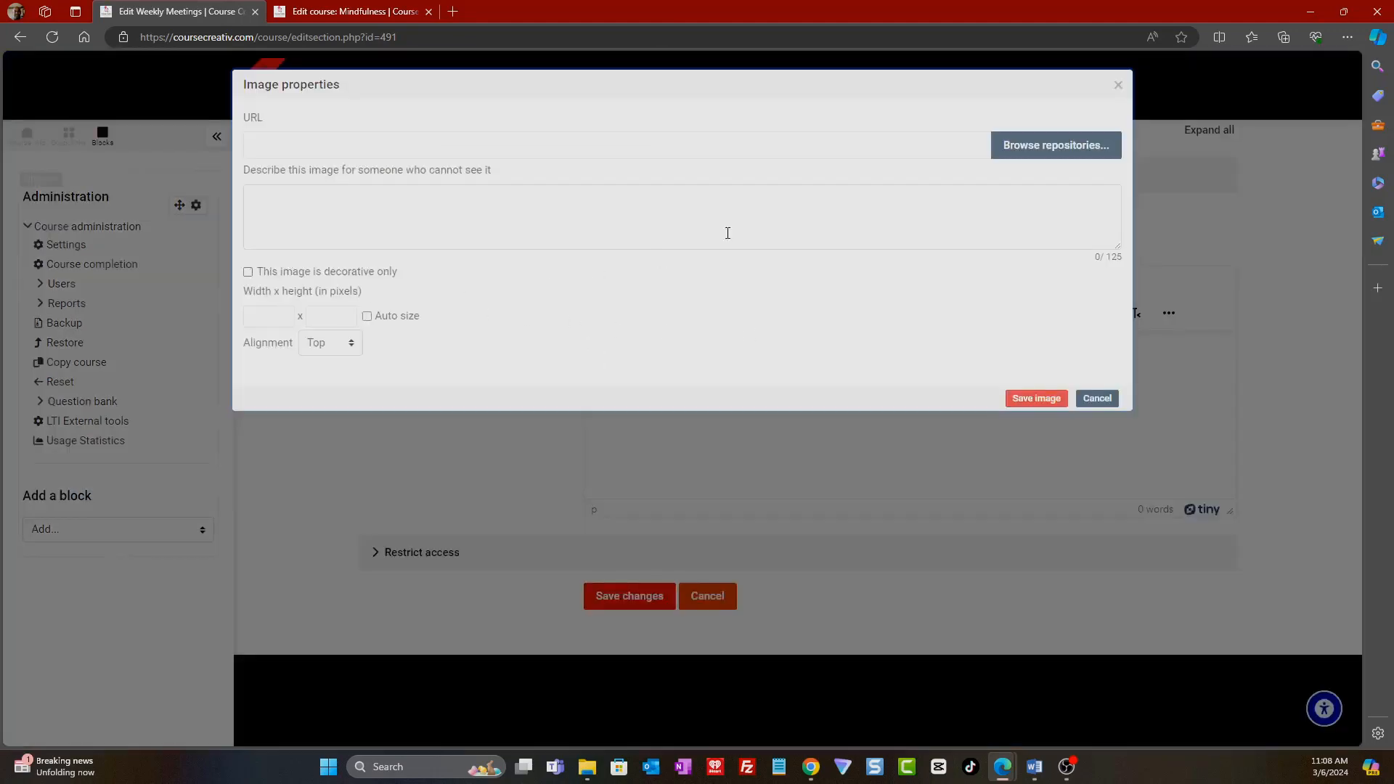
{"action": "left_click", "coordinate": [1005, 148]}
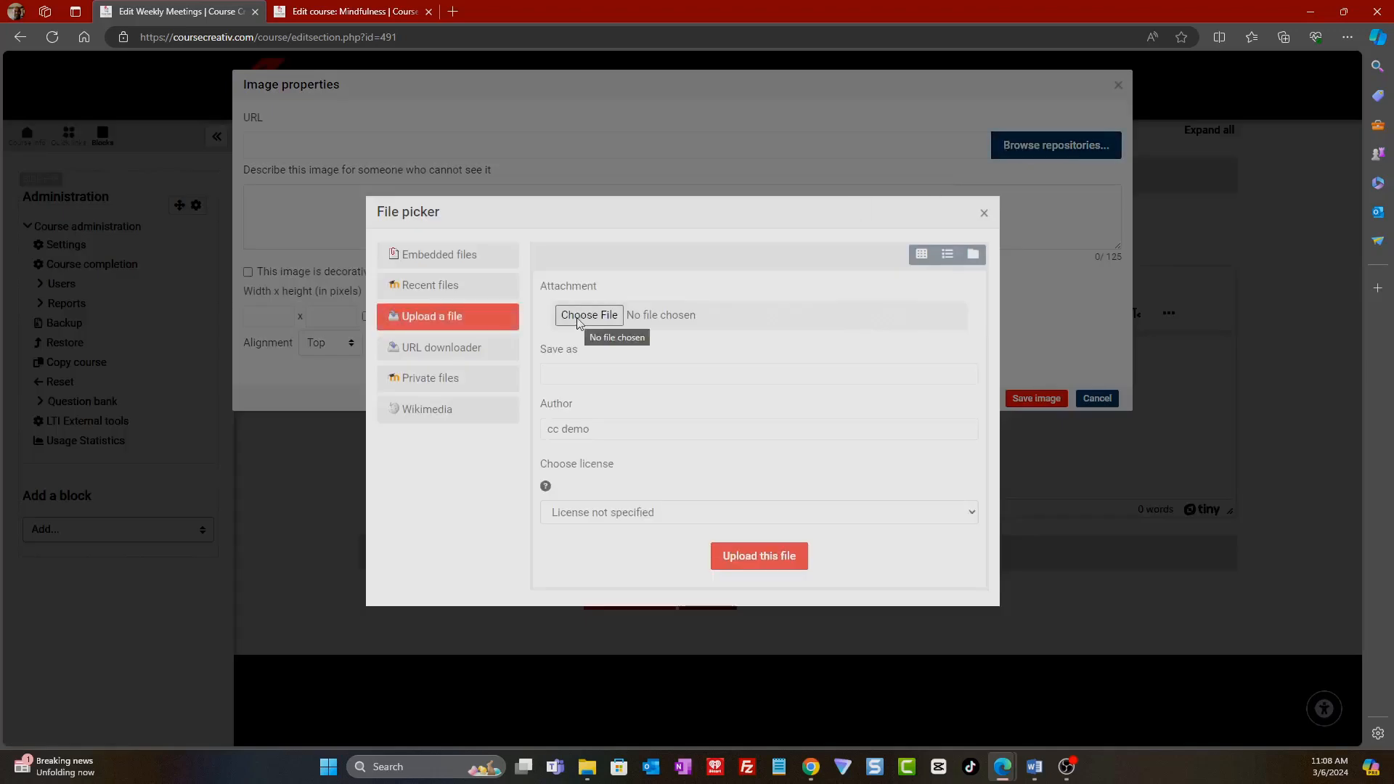
{"action": "left_click", "coordinate": [443, 294]}
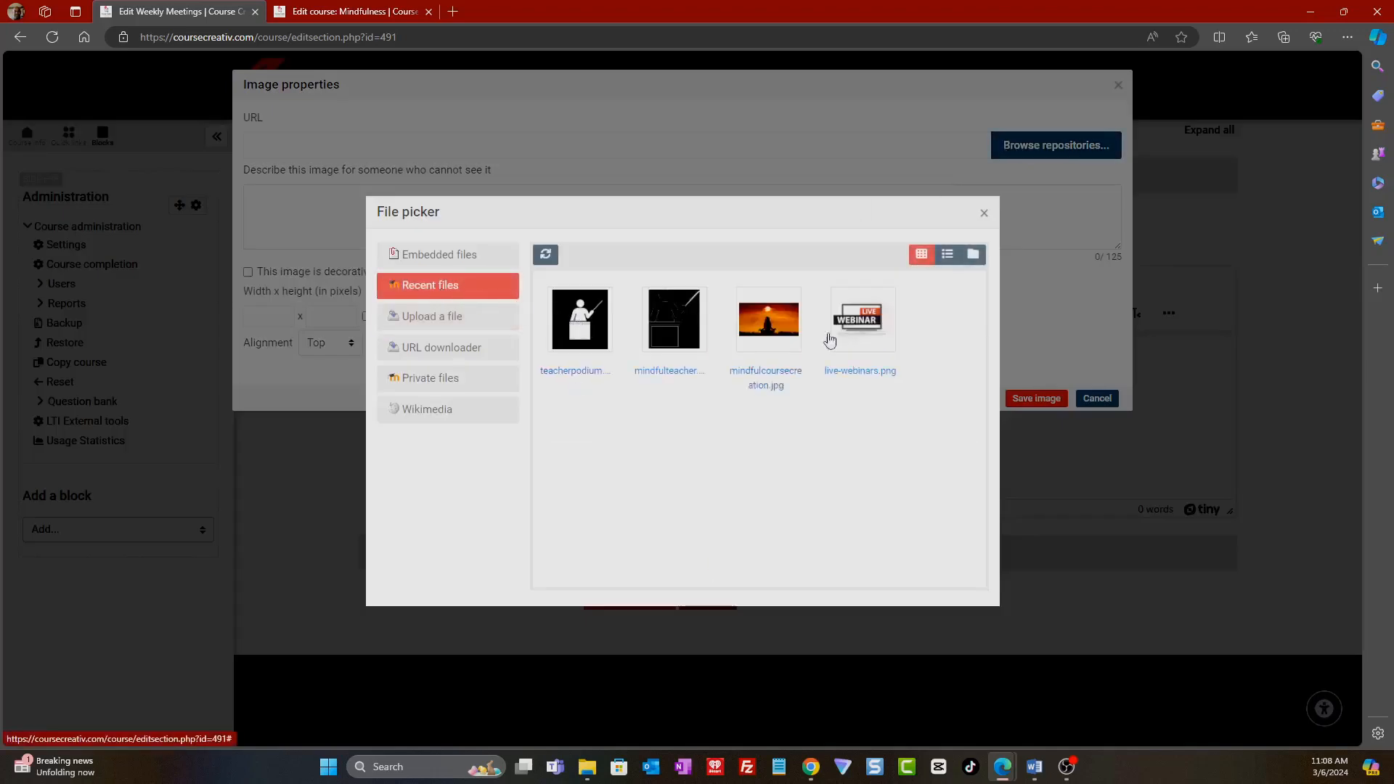
{"action": "left_click", "coordinate": [473, 317]}
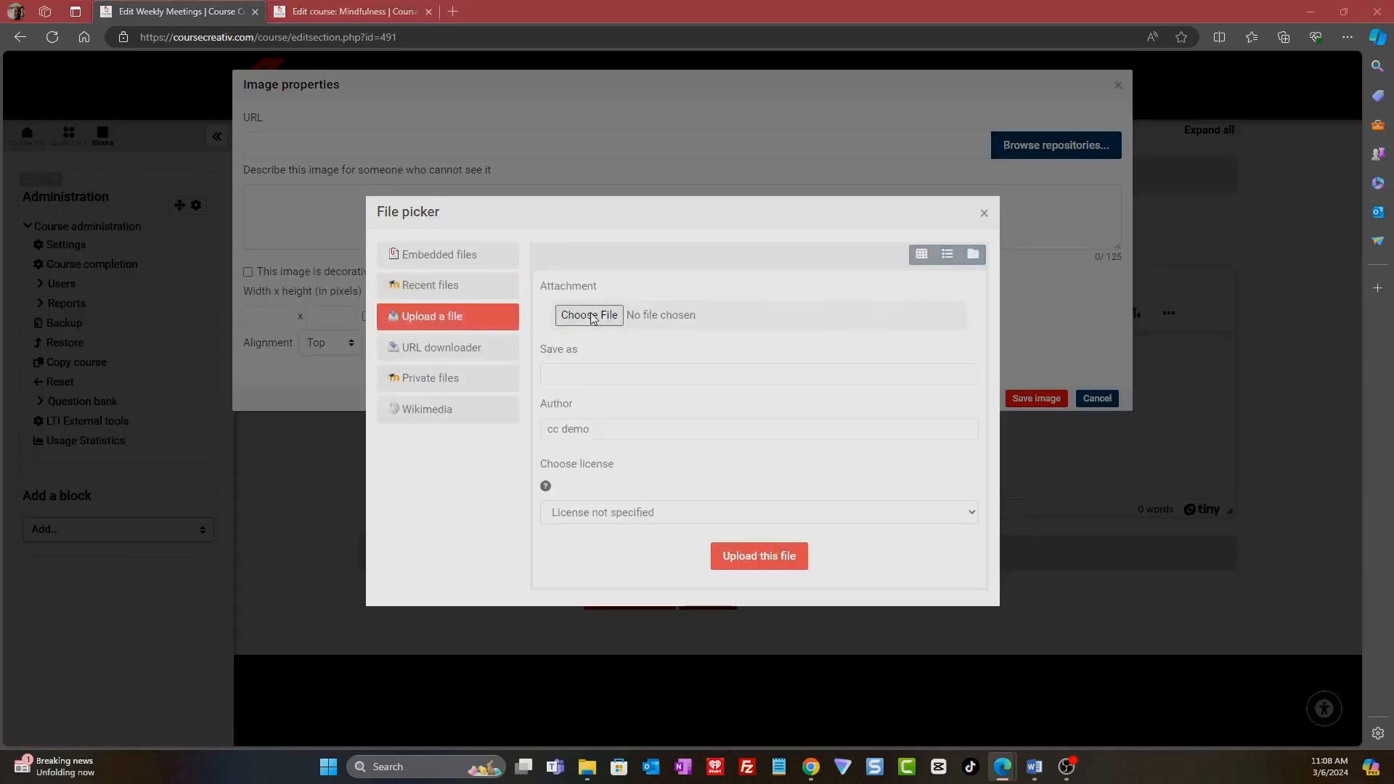
{"action": "left_click", "coordinate": [596, 317]}
{"action": "scroll", "coordinate": [407, 255], "scroll_direction": "down", "scroll_amount": 10}
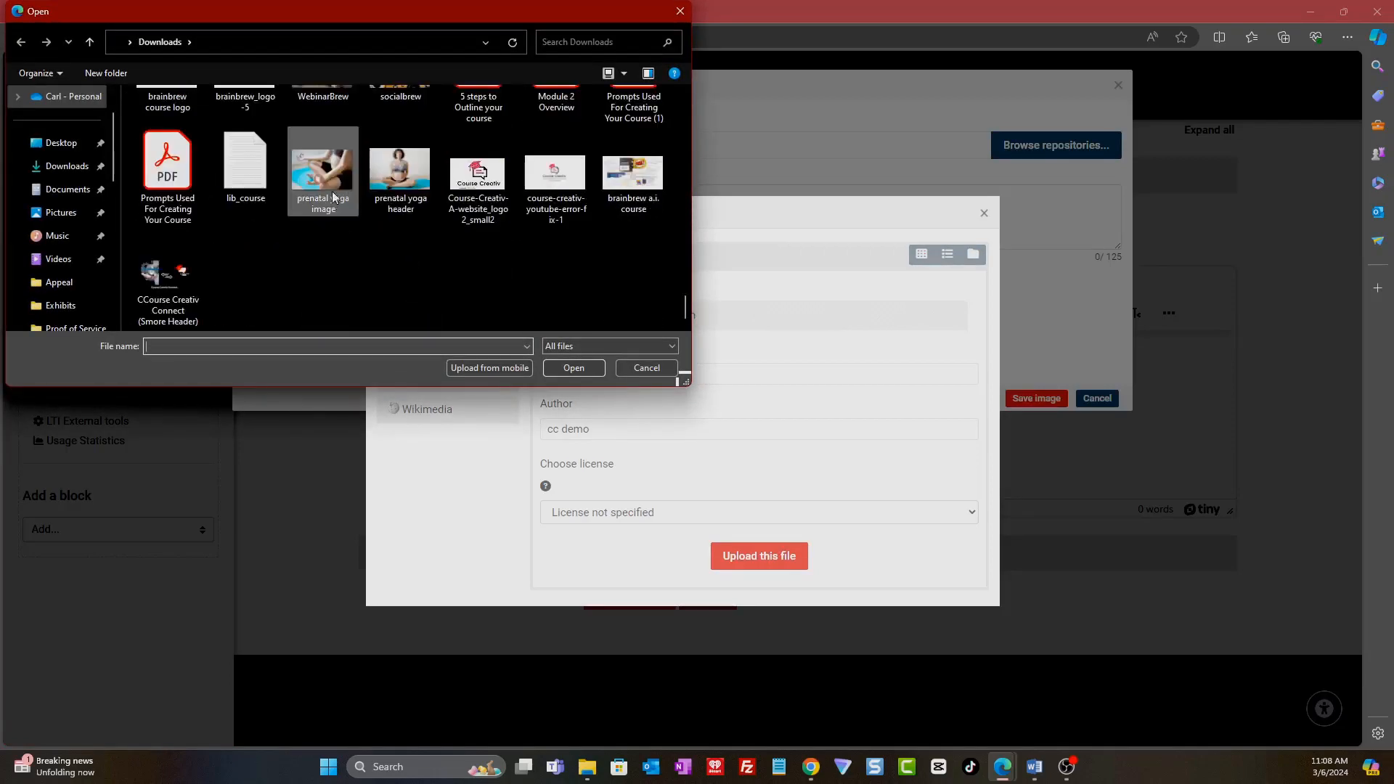
{"action": "left_click", "coordinate": [334, 198]}
{"action": "left_click", "coordinate": [560, 371]}
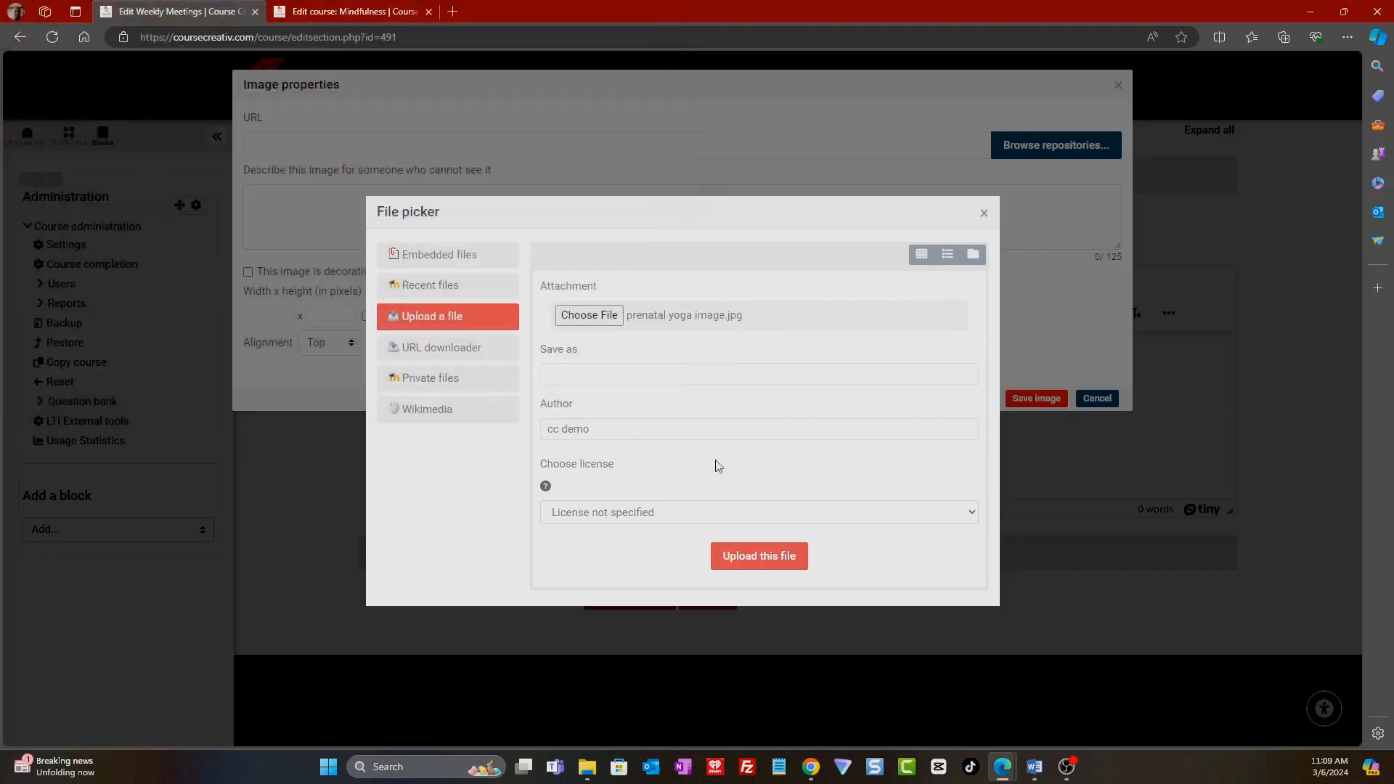
{"action": "left_click", "coordinate": [763, 567]}
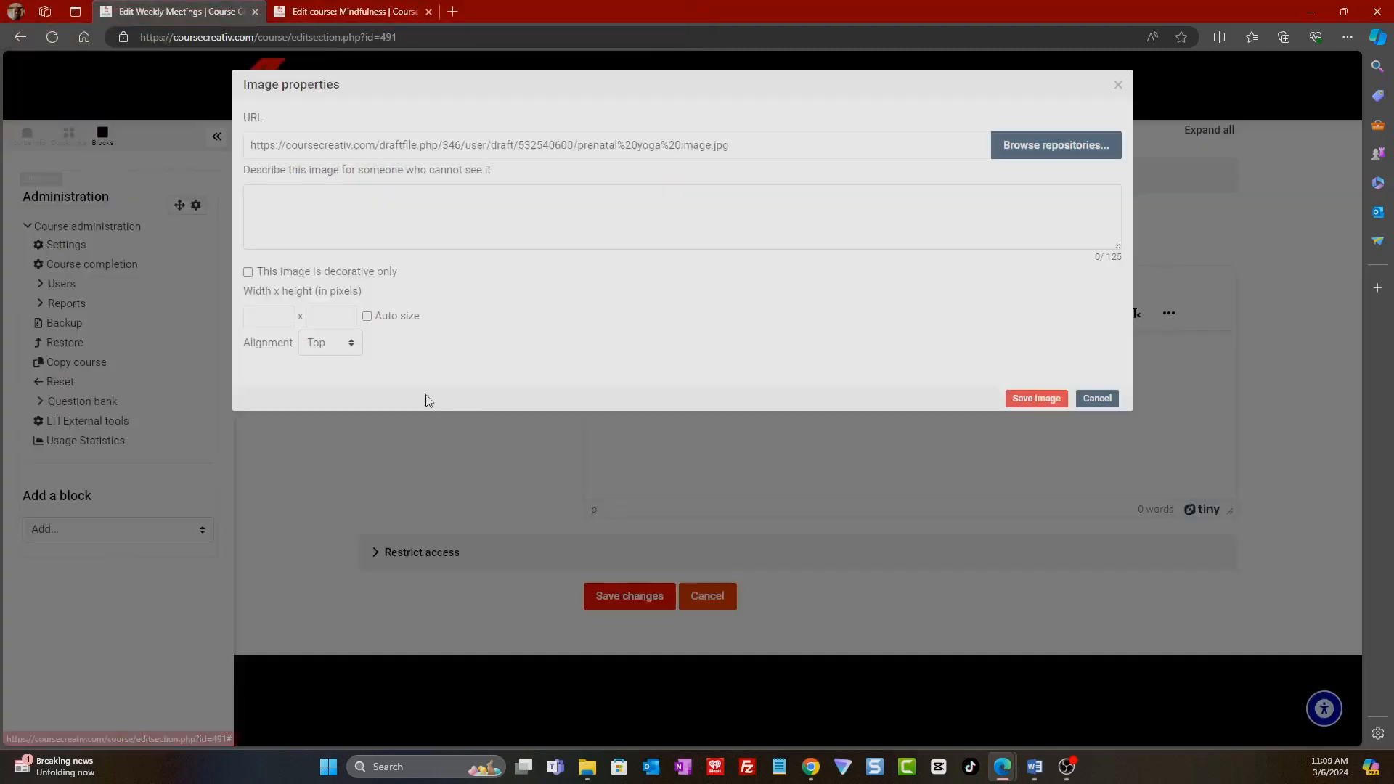
- Mark the summary image as decorative only, size it to 800 x 800 pixels and save it into the summary
{"action": "left_click", "coordinate": [249, 272]}
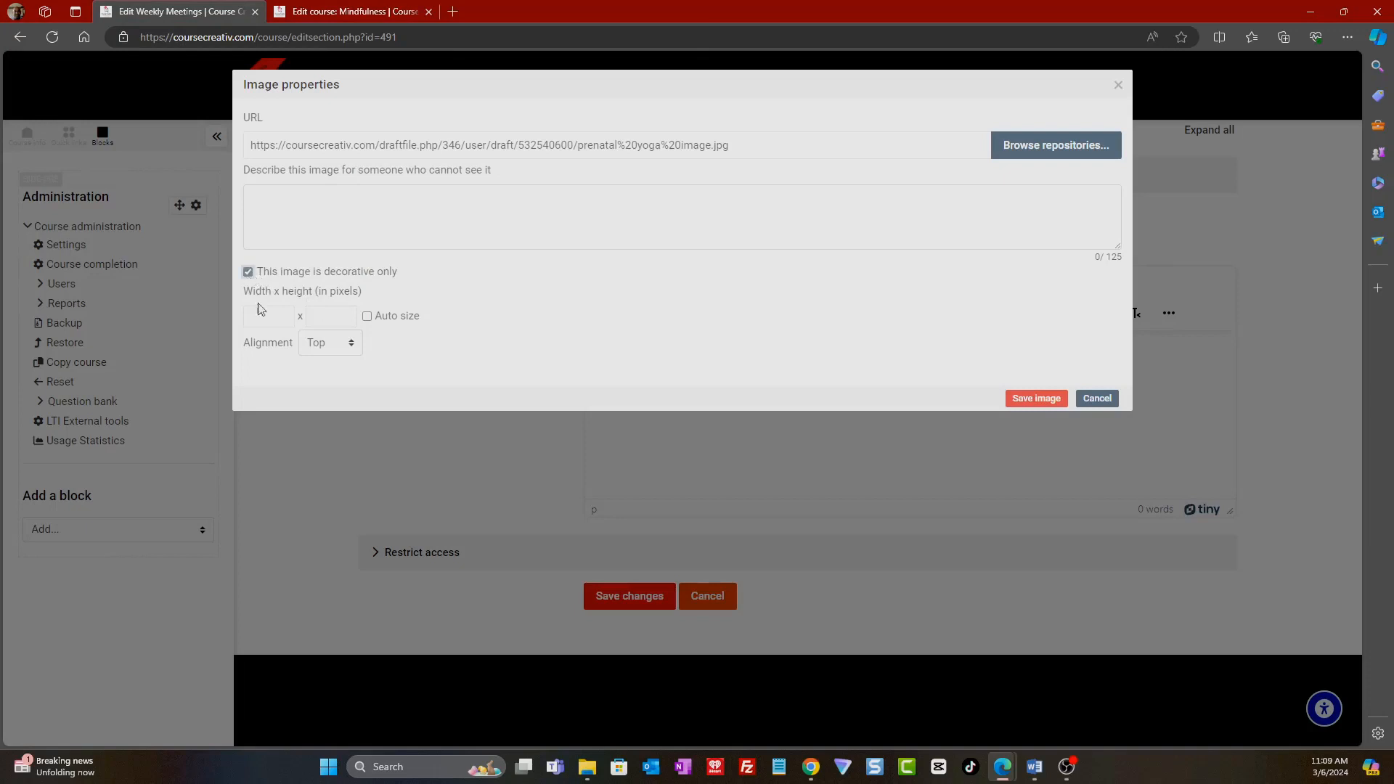
{"action": "left_click", "coordinate": [267, 314]}
{"action": "type", "text": "800"}
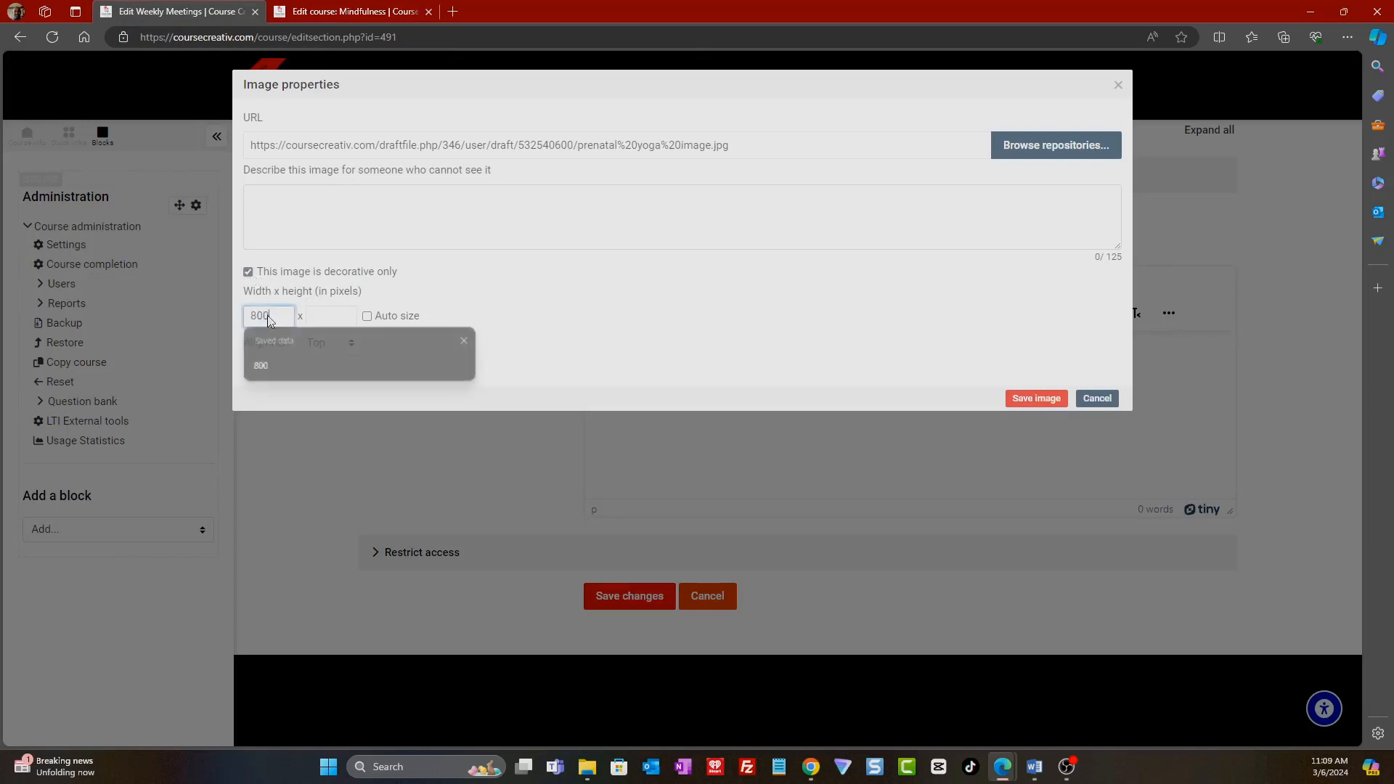
{"action": "key", "text": "Tab"}
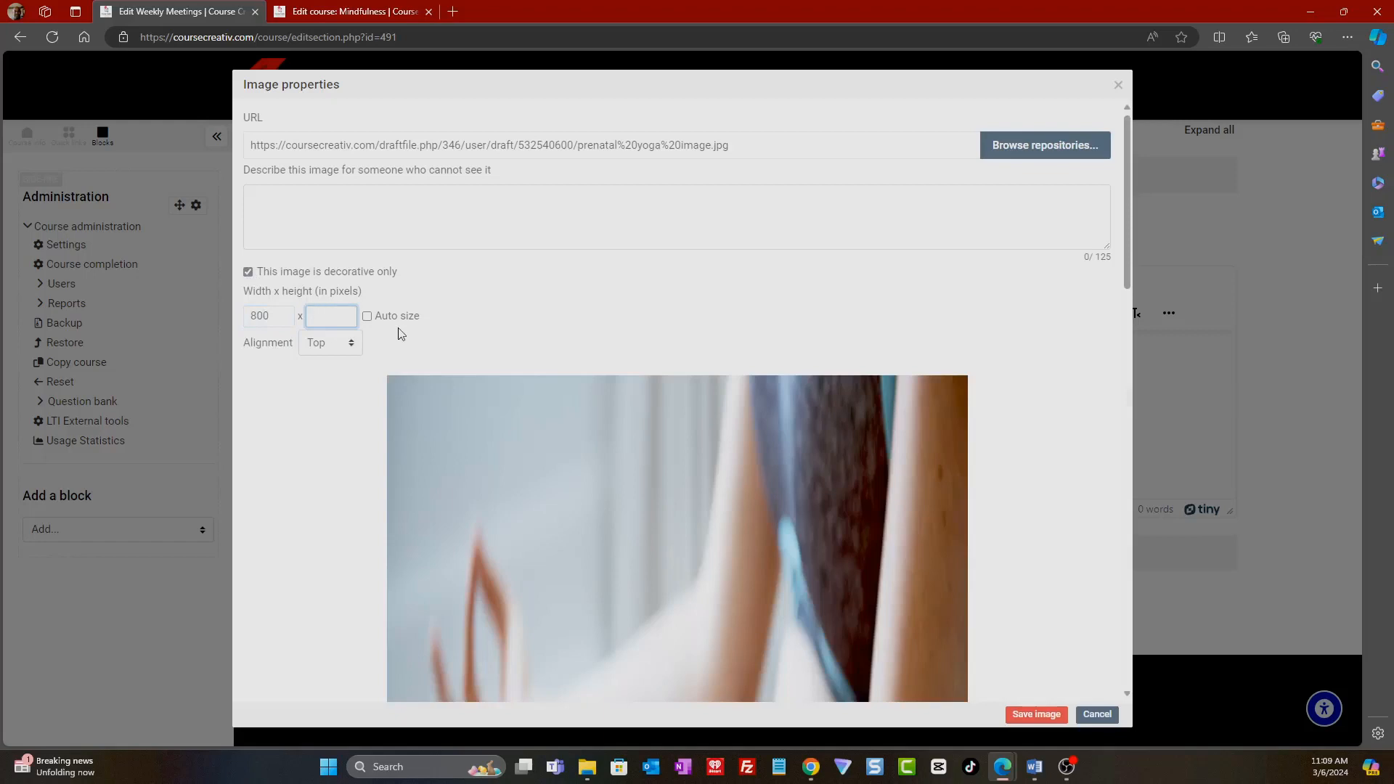
{"action": "left_click", "coordinate": [439, 331]}
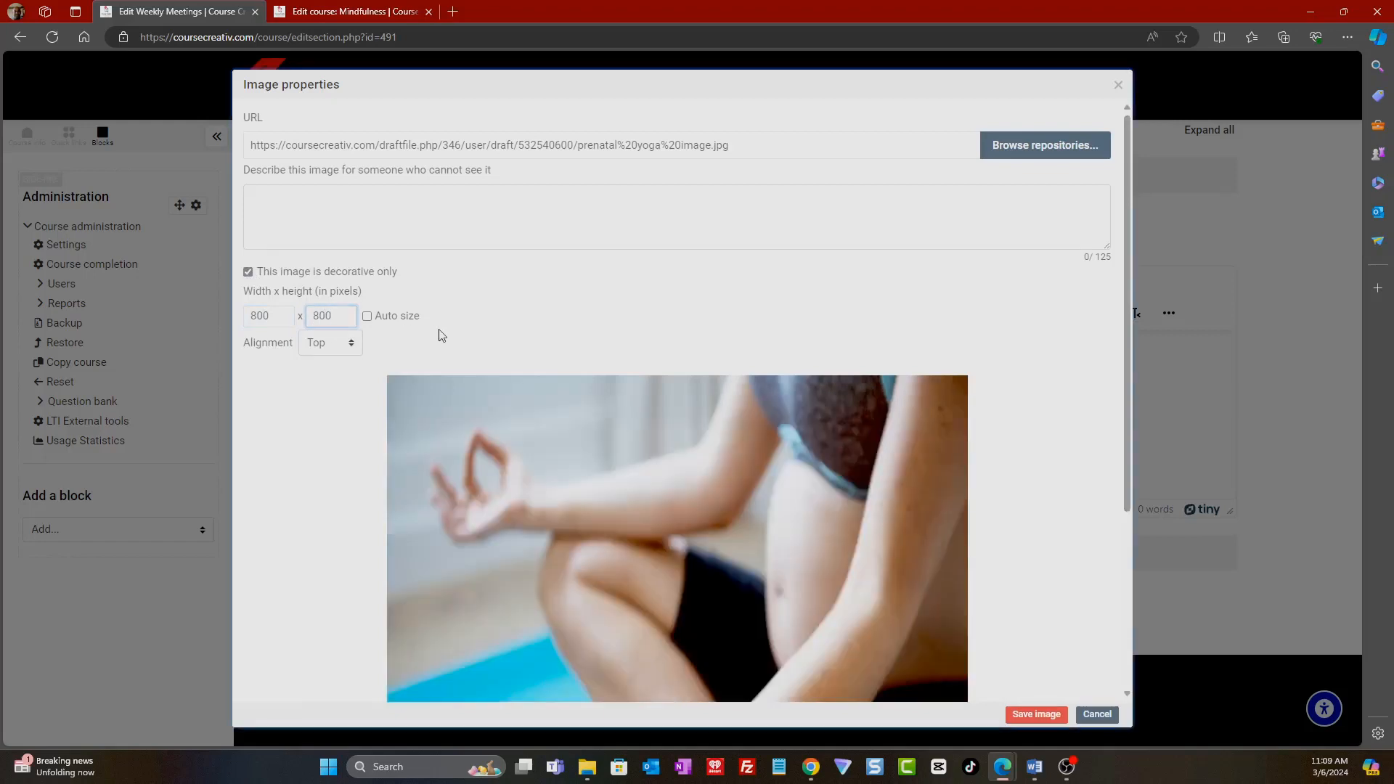
{"action": "scroll", "coordinate": [1031, 421], "scroll_direction": "down", "scroll_amount": 4}
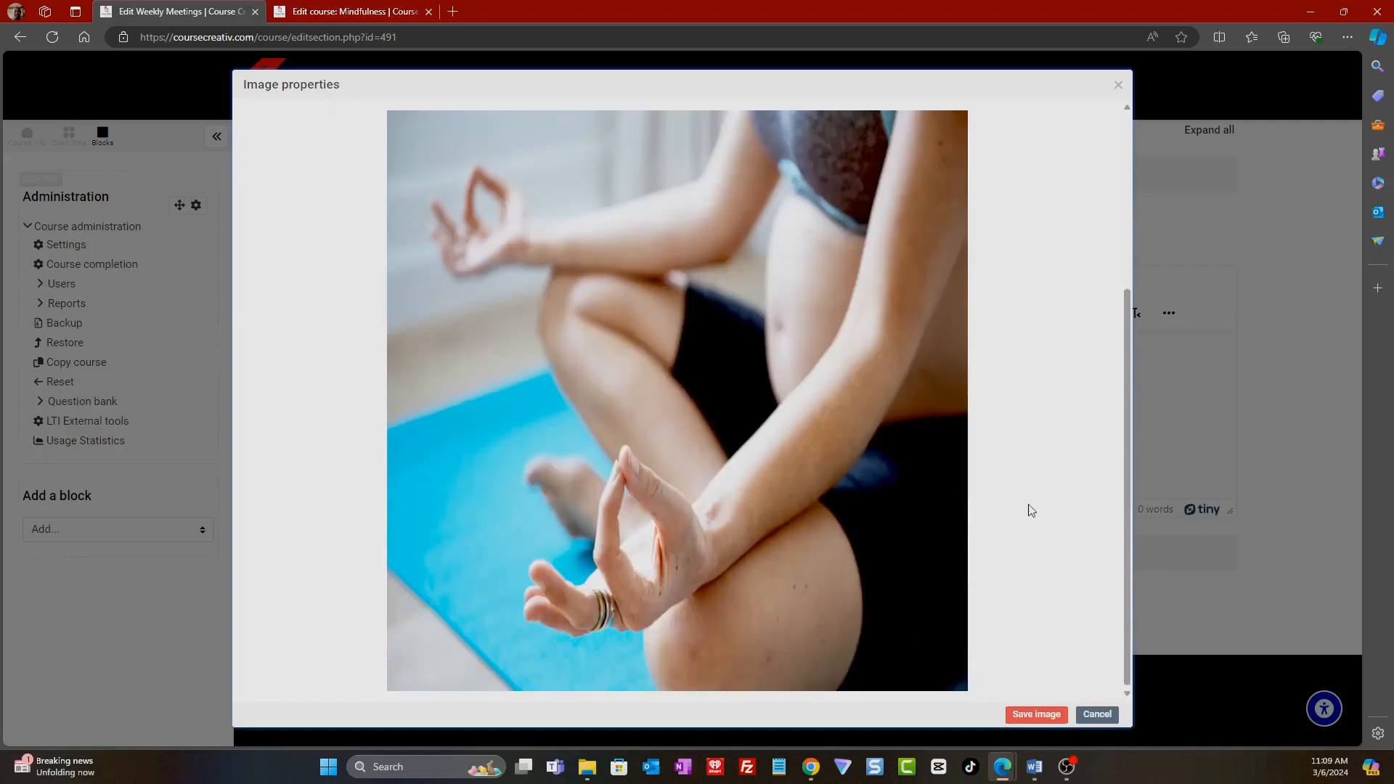
{"action": "left_click", "coordinate": [1056, 716]}
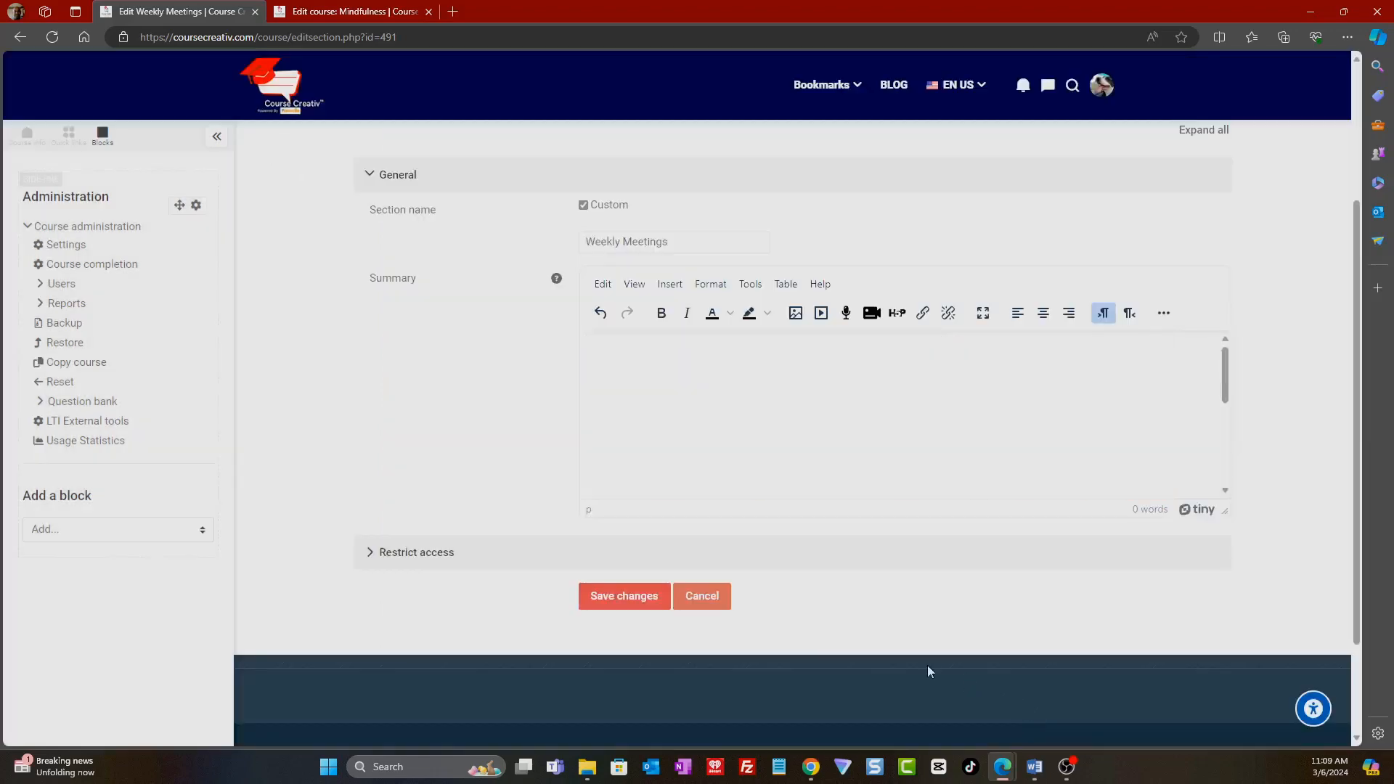
- Add an empty line below the image in the Weekly Meetings summary and save the section changes
{"action": "scroll", "coordinate": [1077, 427], "scroll_direction": "down", "scroll_amount": 5}
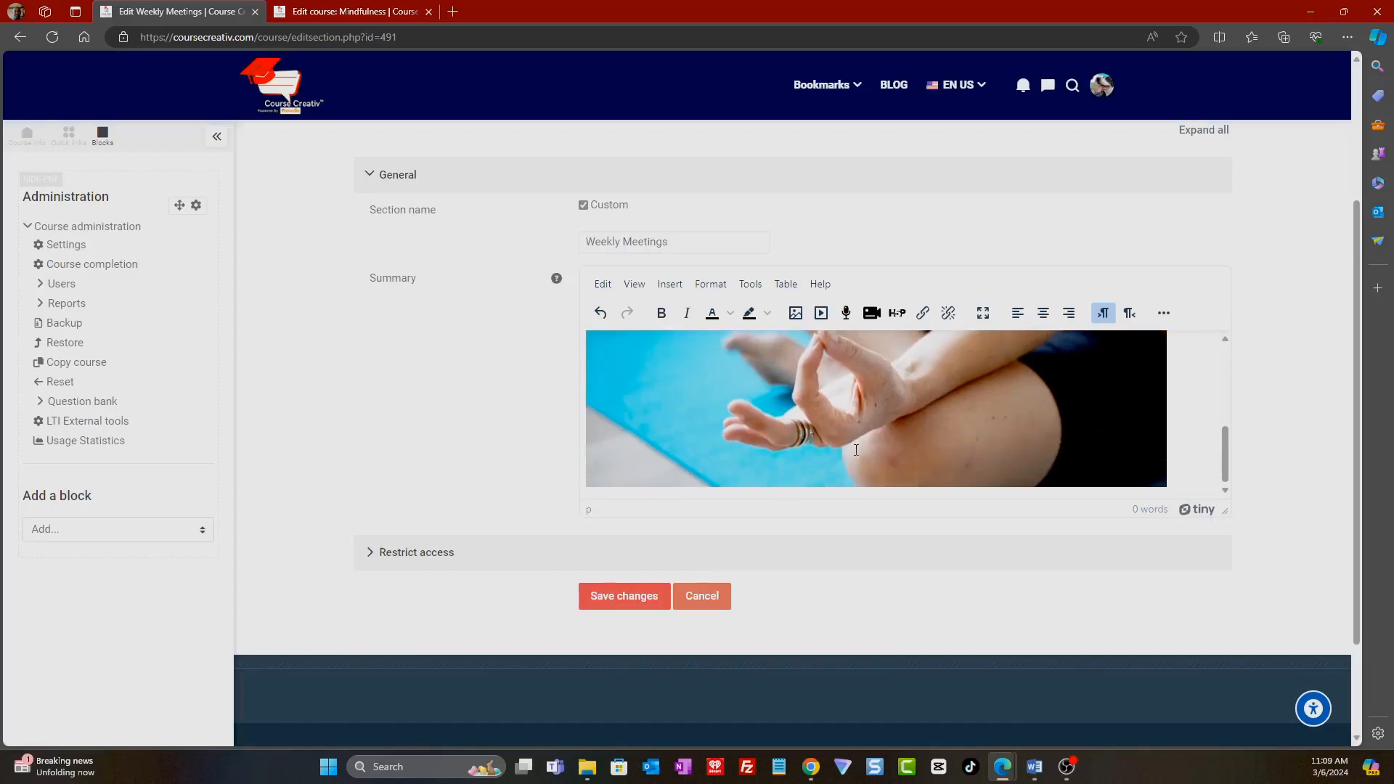
{"action": "key", "text": "Return"}
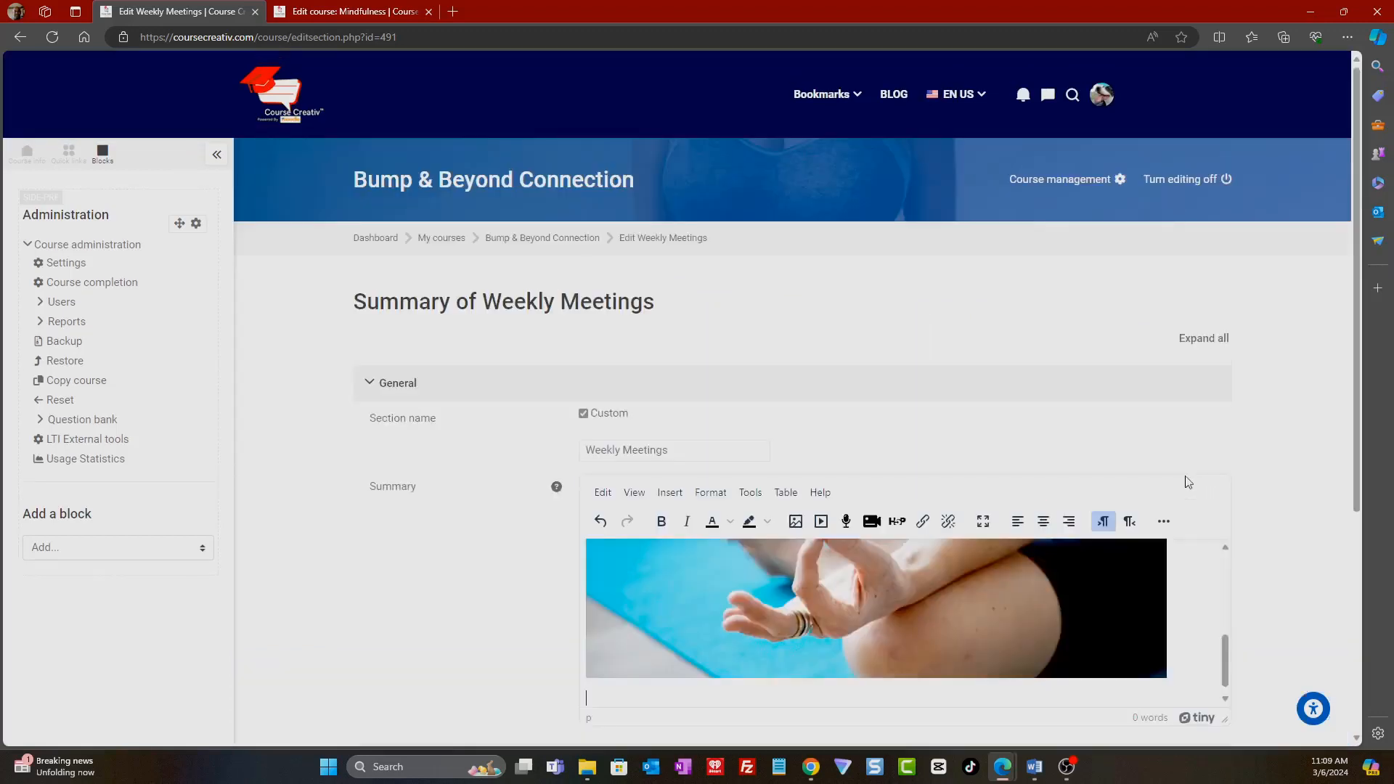
{"action": "scroll", "coordinate": [1136, 494], "scroll_direction": "down", "scroll_amount": 3}
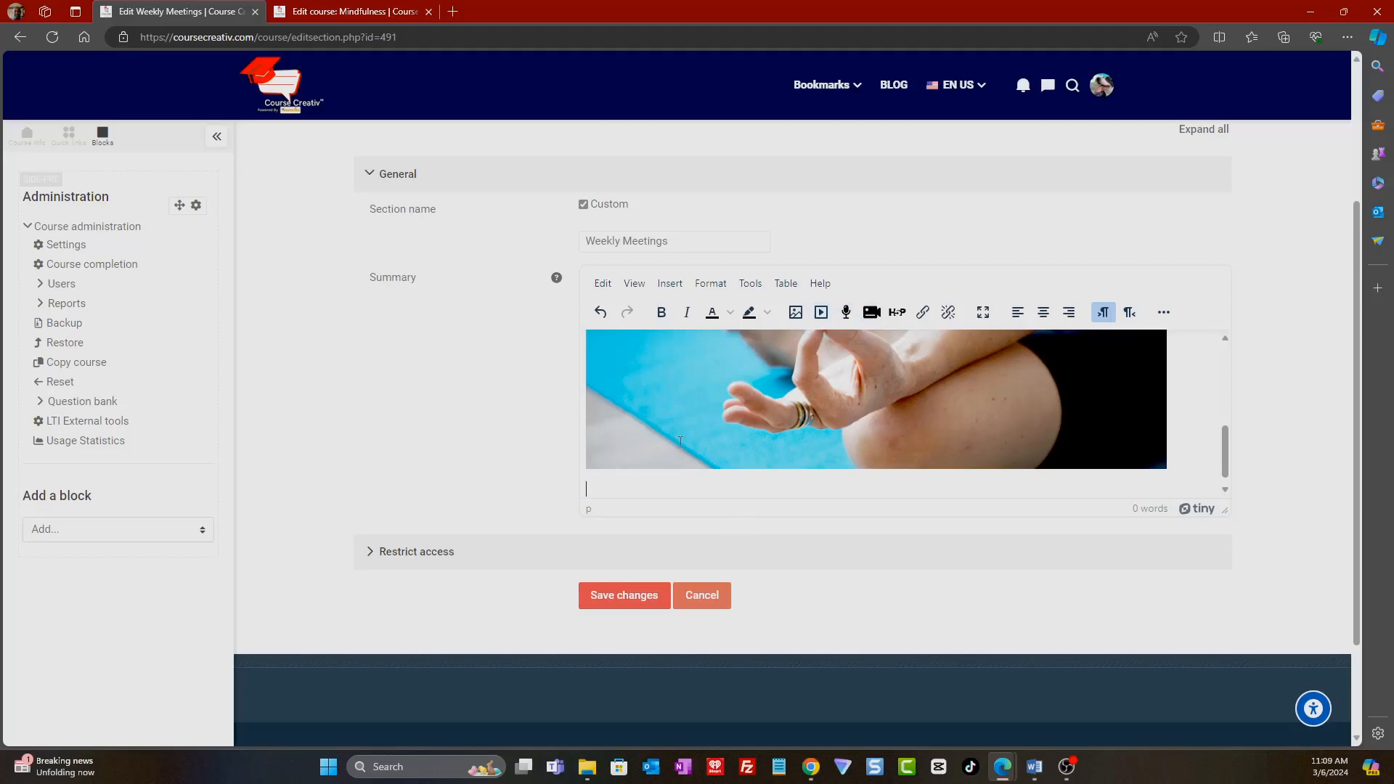
{"action": "left_click", "coordinate": [615, 597]}
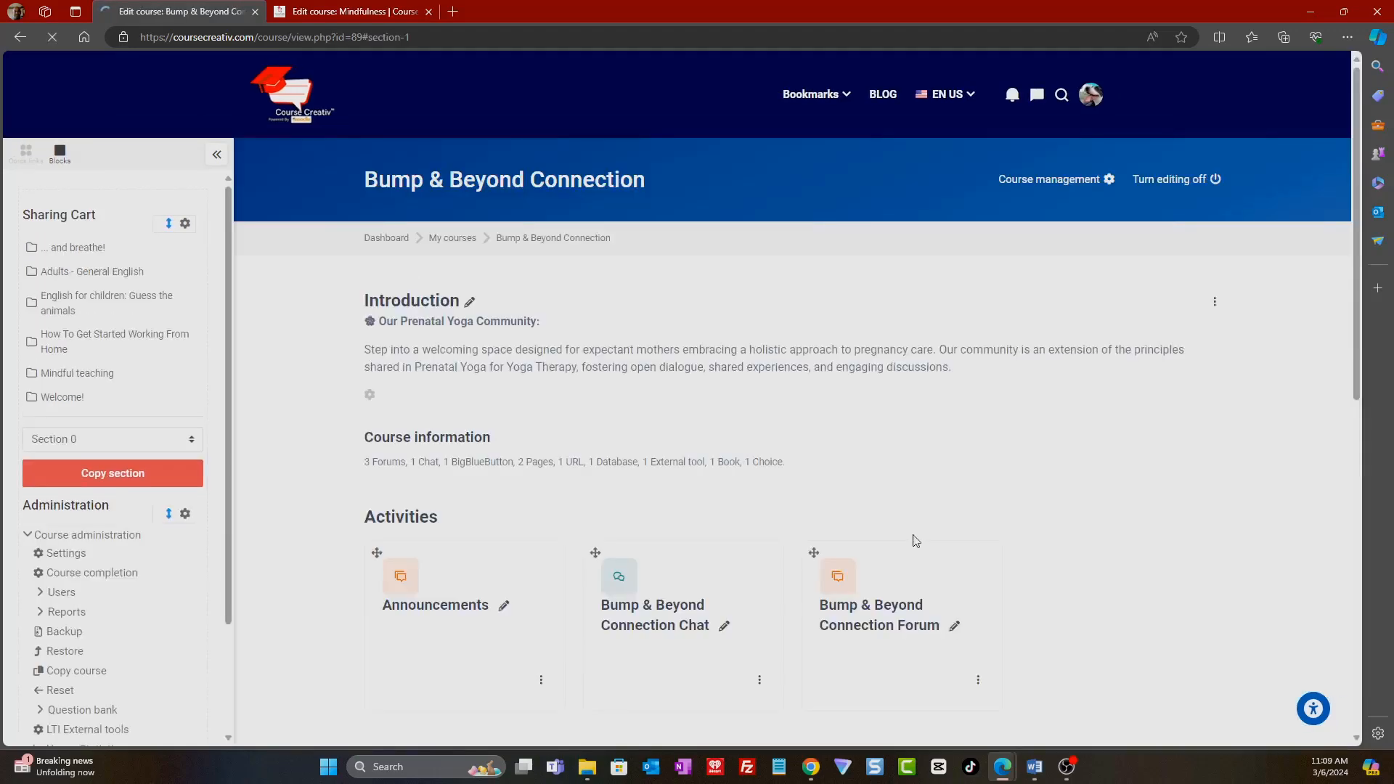
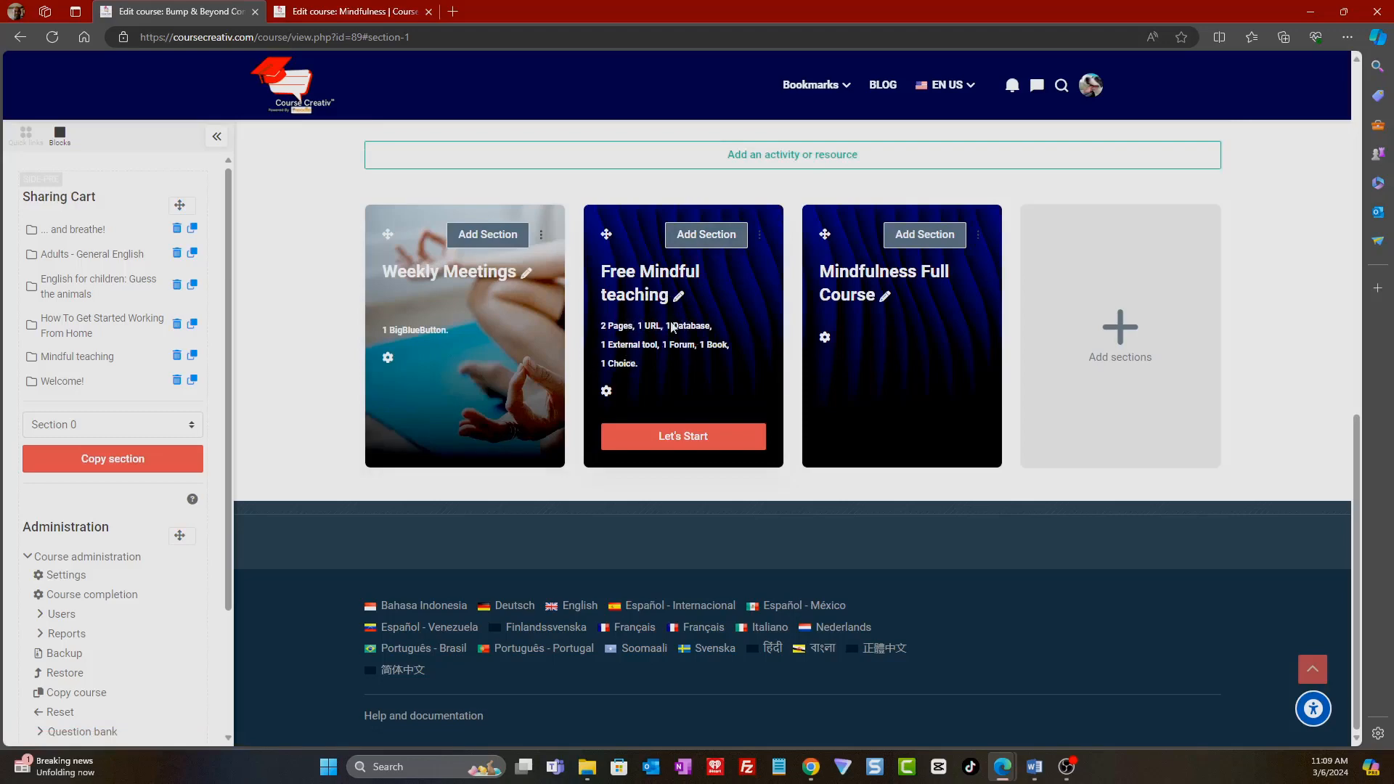
- Look through the activities in the Free Mindful teaching section and return to the Bump & Beyond Connection course page
{"action": "left_click", "coordinate": [639, 298]}
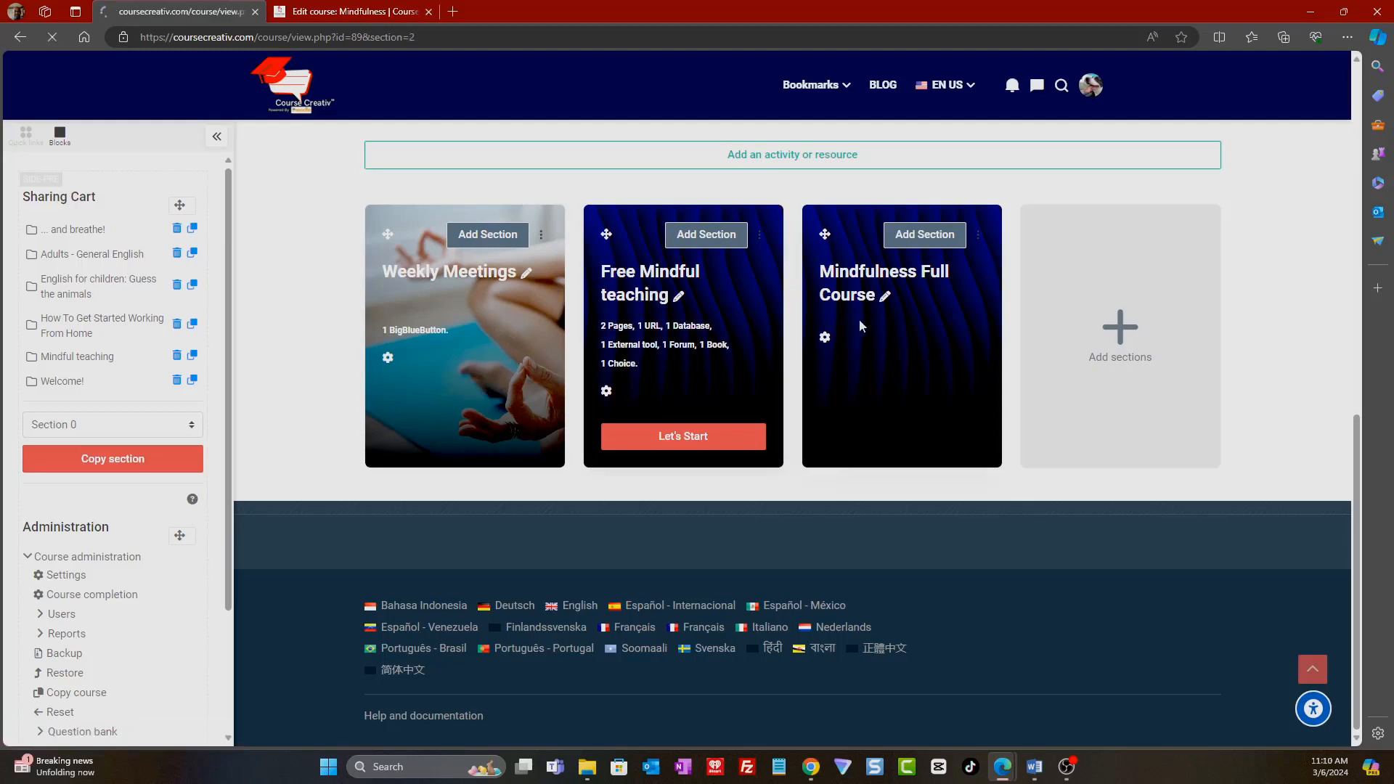
{"action": "scroll", "coordinate": [734, 501], "scroll_direction": "down", "scroll_amount": 3}
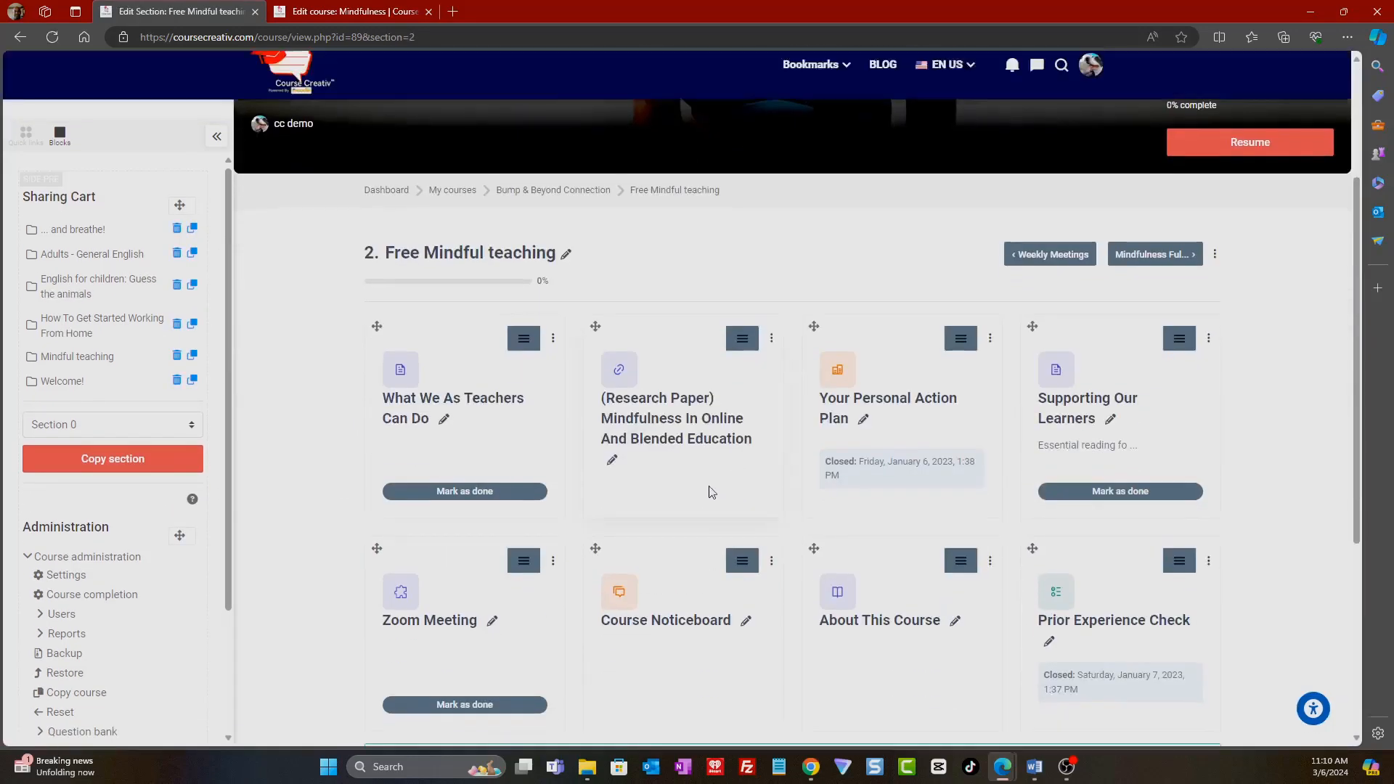
{"action": "scroll", "coordinate": [1042, 502], "scroll_direction": "down", "scroll_amount": 1}
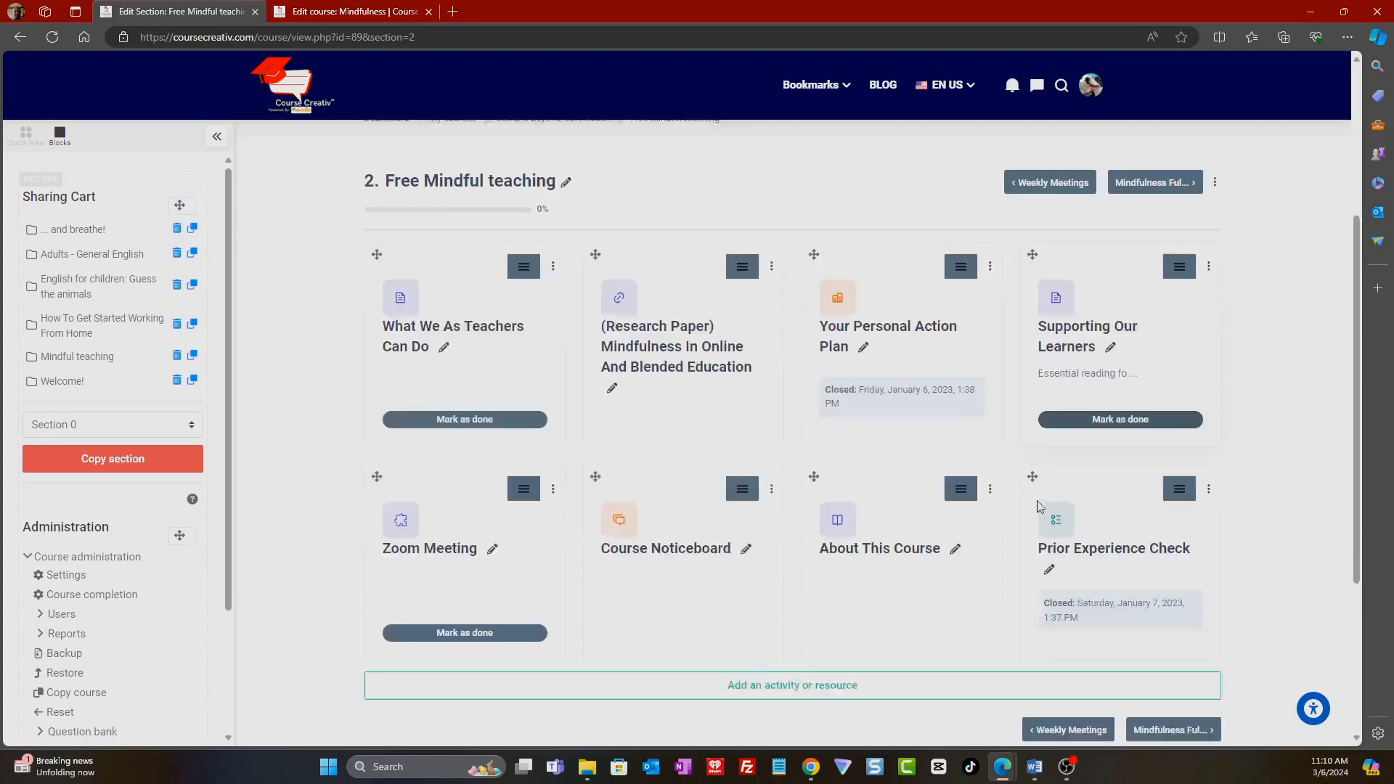
{"action": "scroll", "coordinate": [1041, 507], "scroll_direction": "down", "scroll_amount": 2}
{"action": "scroll", "coordinate": [480, 370], "scroll_direction": "up", "scroll_amount": 2}
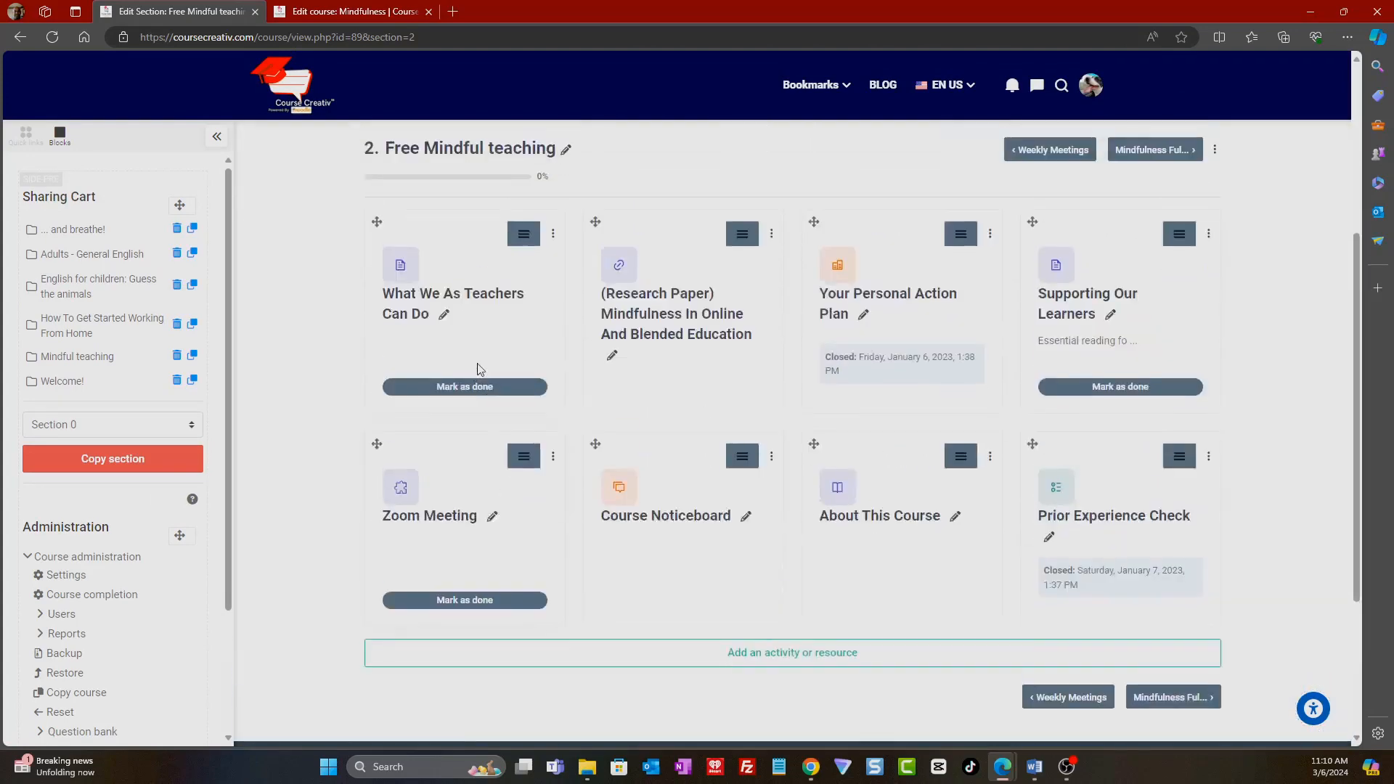
{"action": "scroll", "coordinate": [678, 359], "scroll_direction": "up", "scroll_amount": 3}
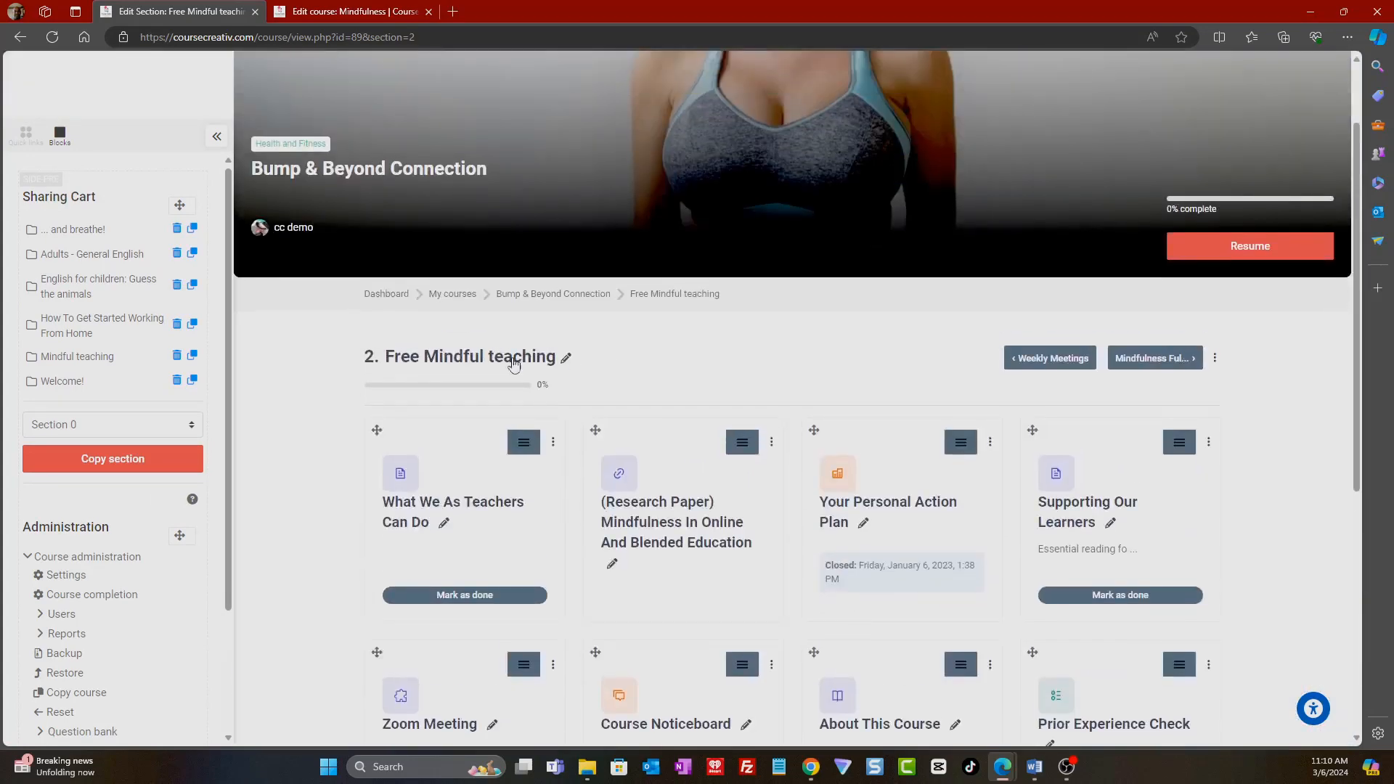
{"action": "left_click", "coordinate": [556, 294]}
- Edit the Free Mindful teaching section and choose "prenatal yoga image.jpg" from the recent files as its summary image
{"action": "scroll", "coordinate": [711, 482], "scroll_direction": "down", "scroll_amount": 8}
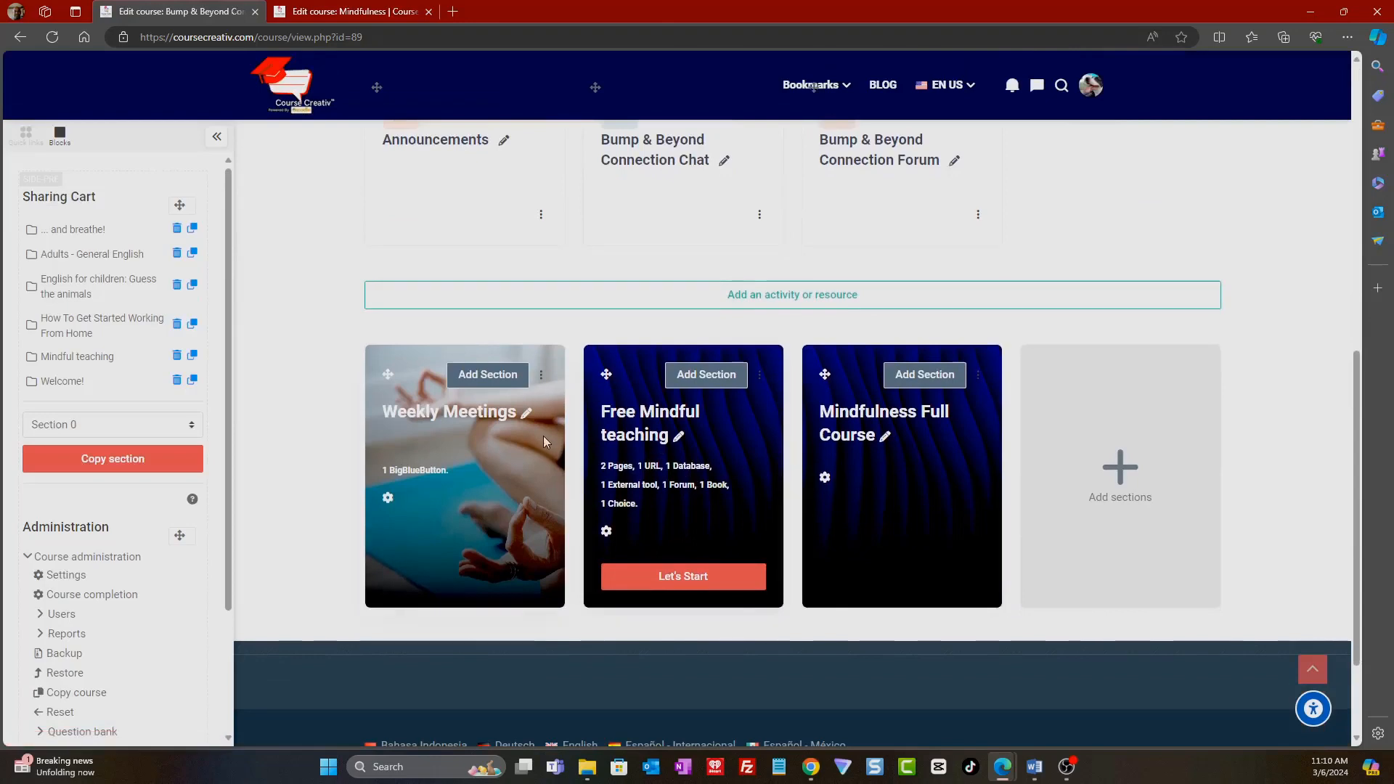
{"action": "left_click", "coordinate": [607, 533]}
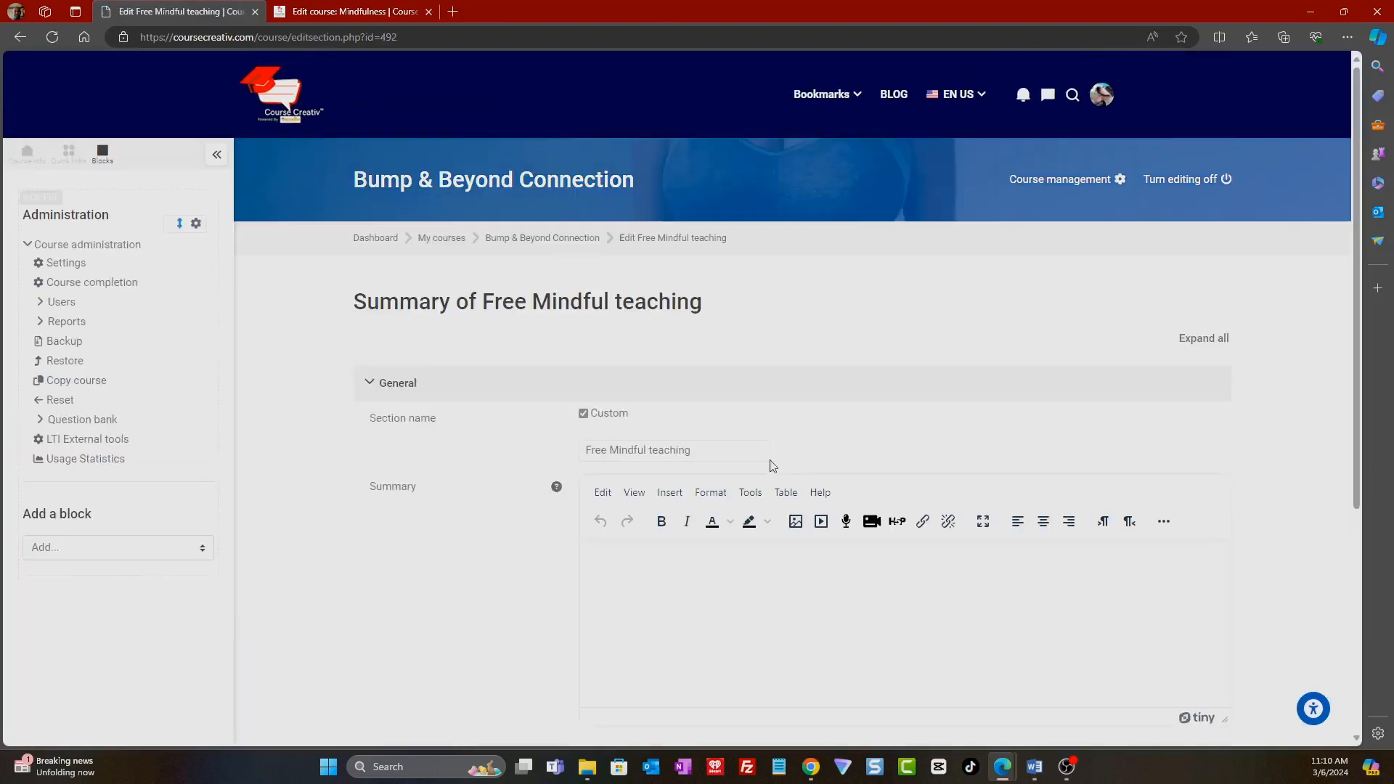
{"action": "scroll", "coordinate": [769, 479], "scroll_direction": "down", "scroll_amount": 2}
{"action": "left_click", "coordinate": [796, 313]}
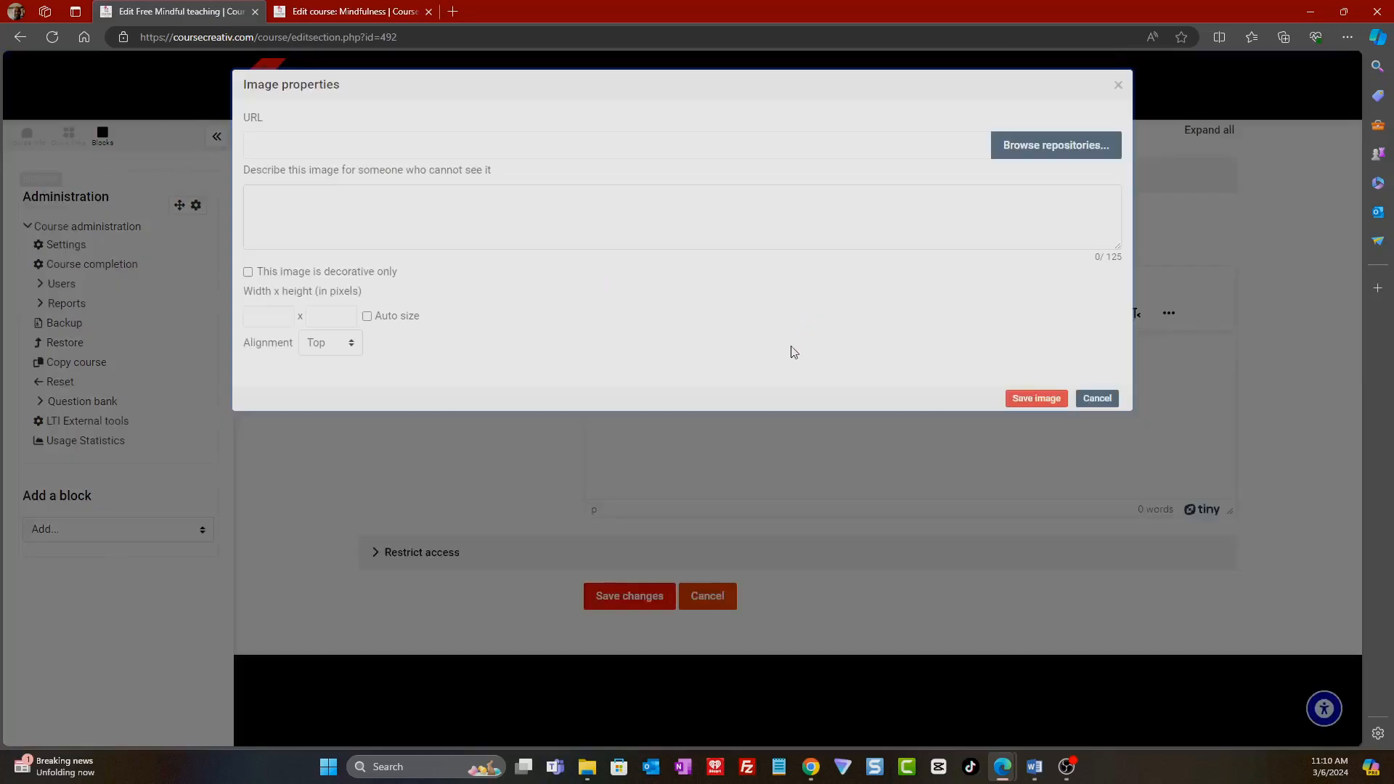
{"action": "left_click", "coordinate": [1027, 148]}
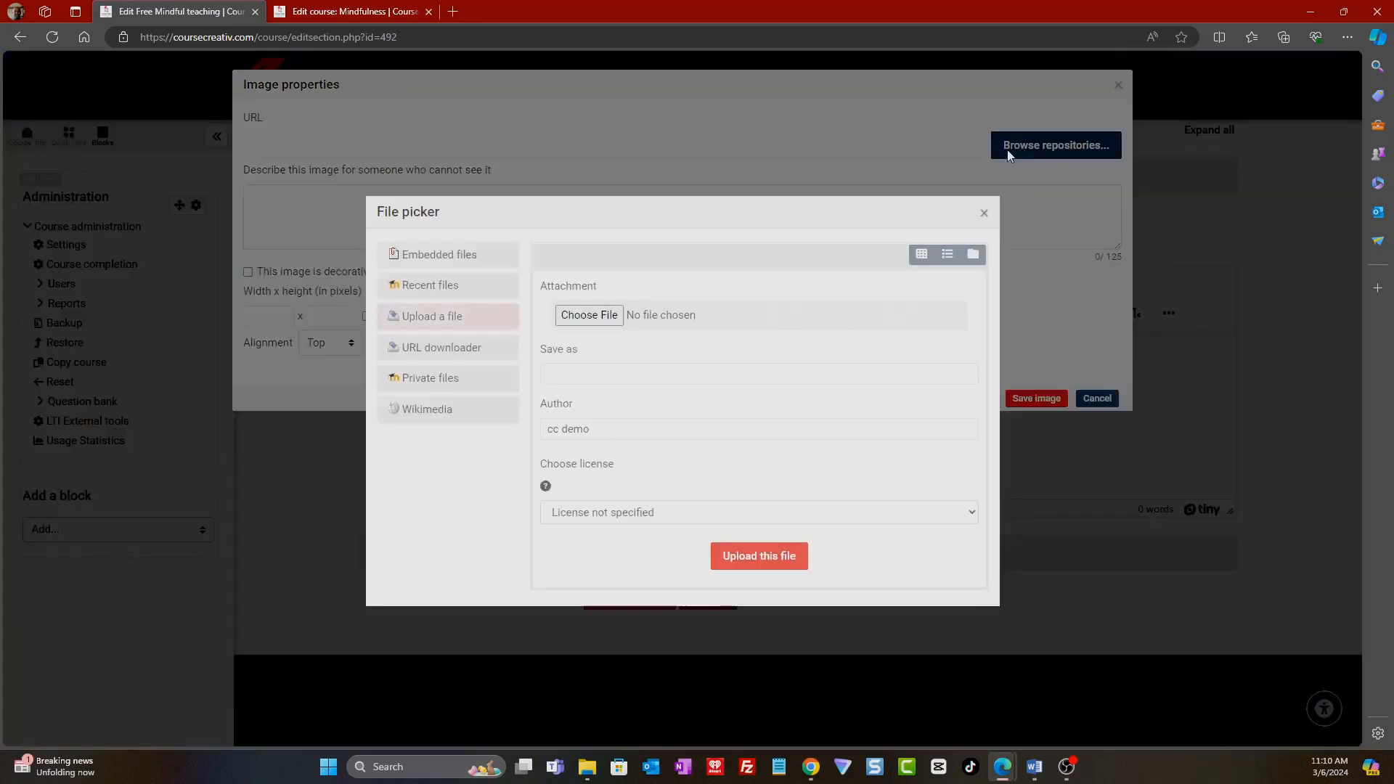
{"action": "left_click", "coordinate": [440, 286]}
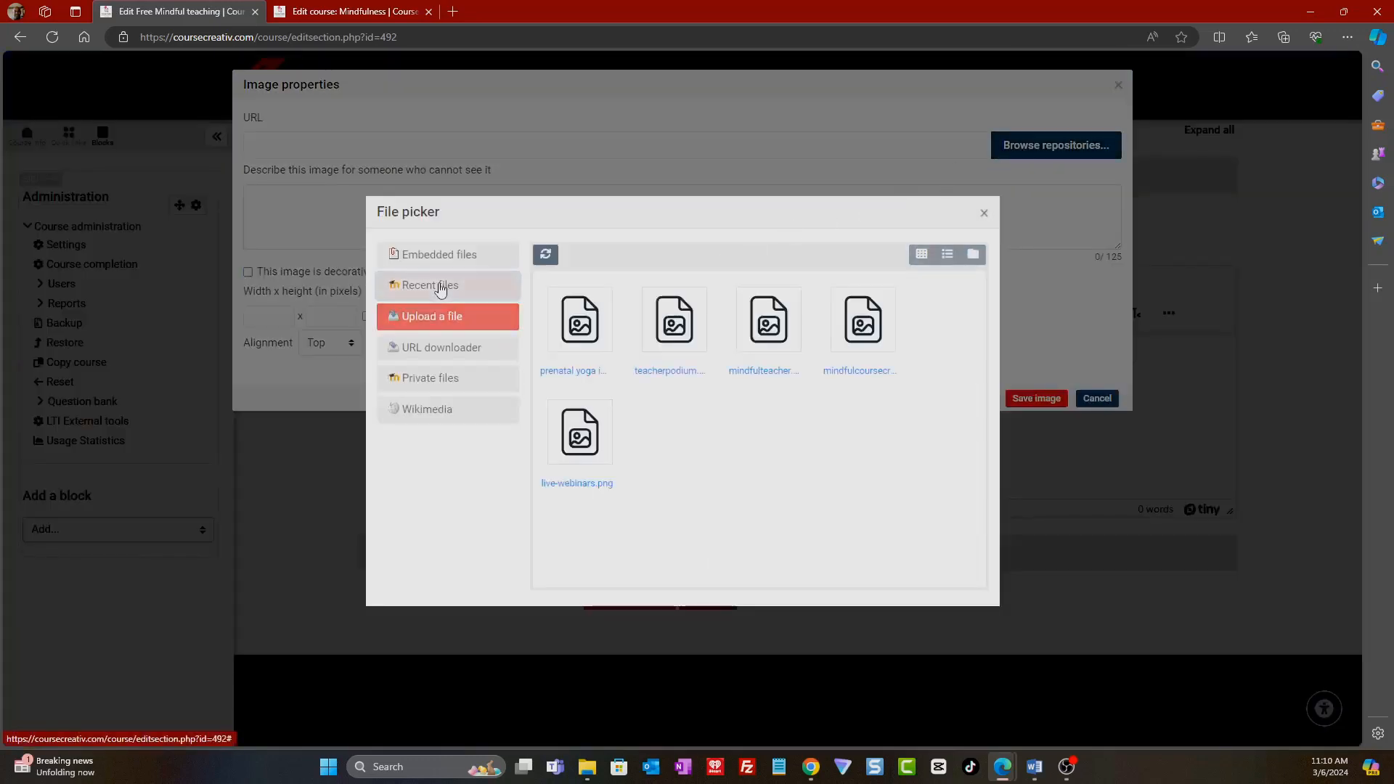
{"action": "left_click", "coordinate": [552, 336]}
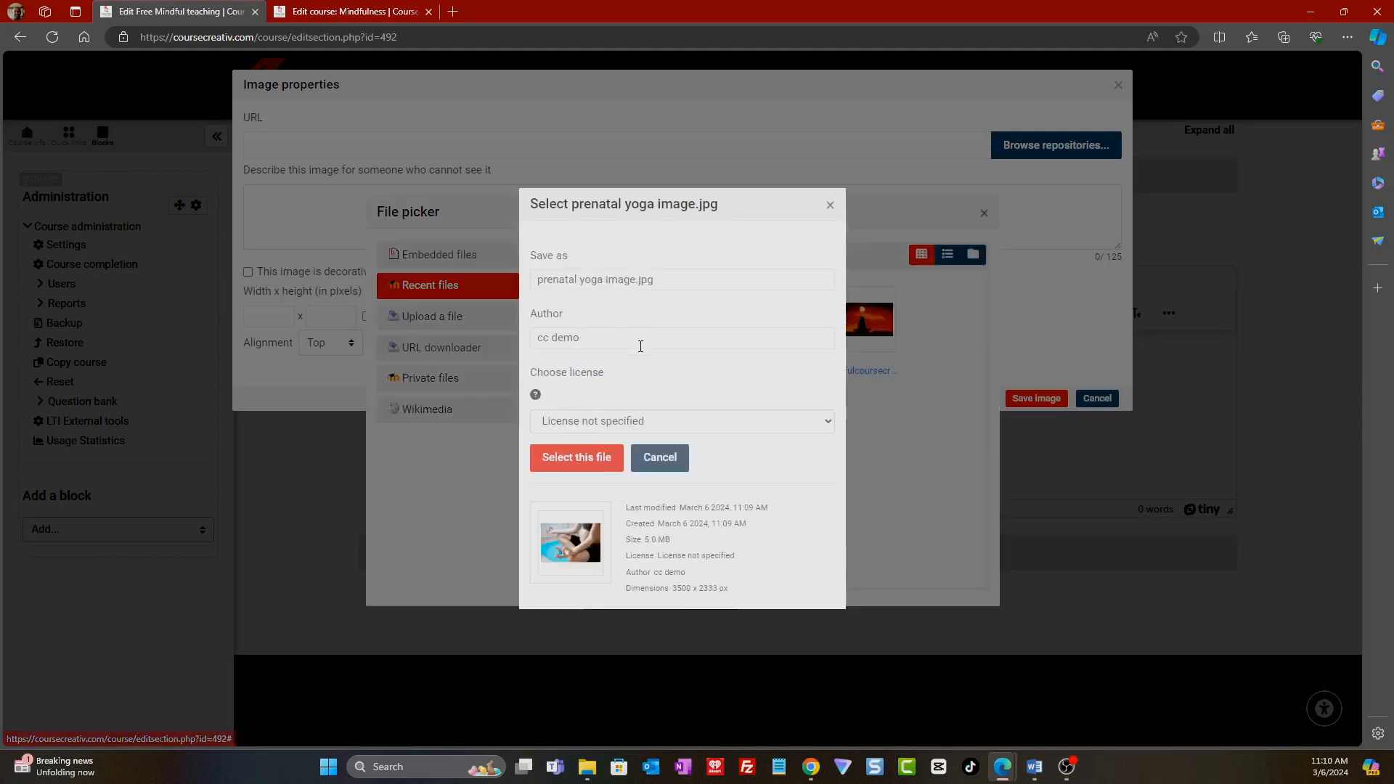
{"action": "left_click", "coordinate": [590, 456]}
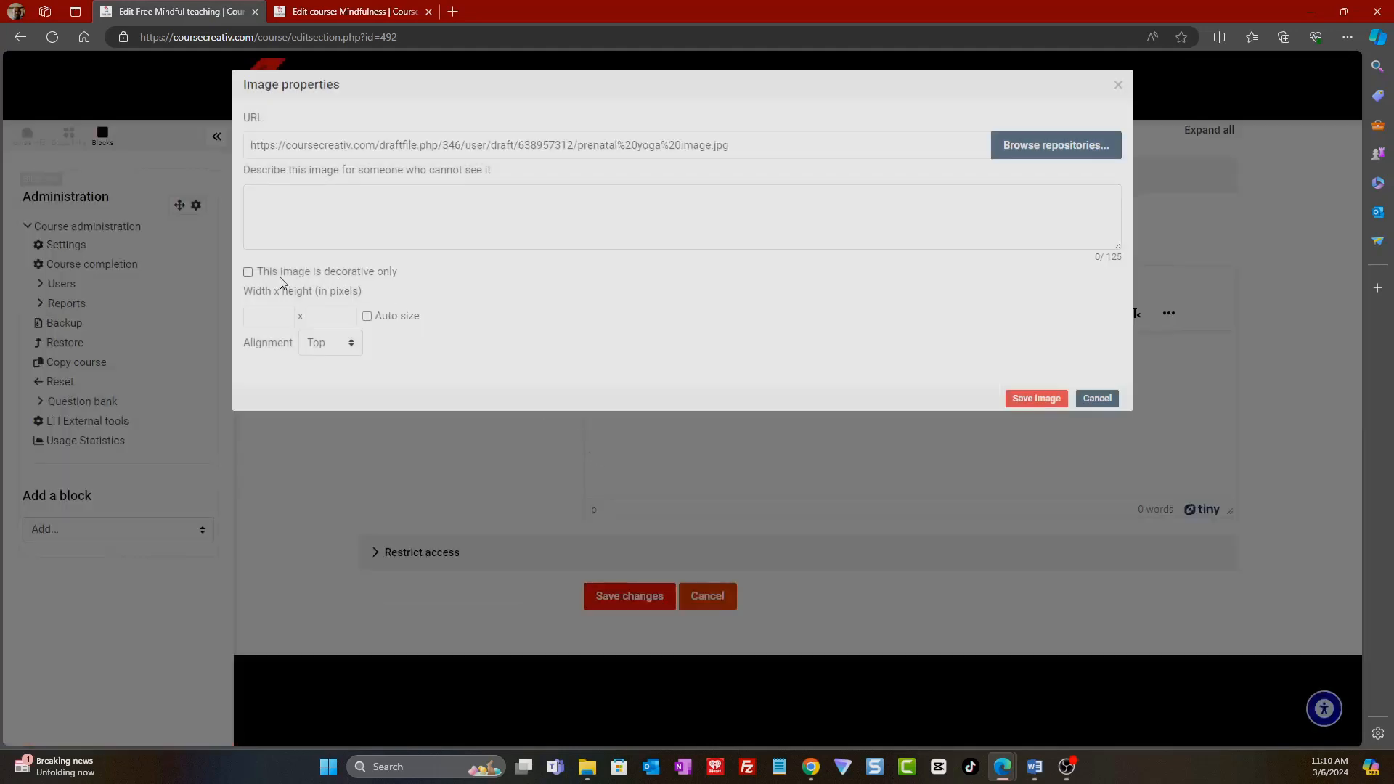
- Mark the Free Mindful teaching image as decorative only, size it to 800 x 800 pixels, and save the image and section changes
{"action": "left_click", "coordinate": [249, 272]}
{"action": "left_click", "coordinate": [281, 316]}
{"action": "key", "text": "Down"}
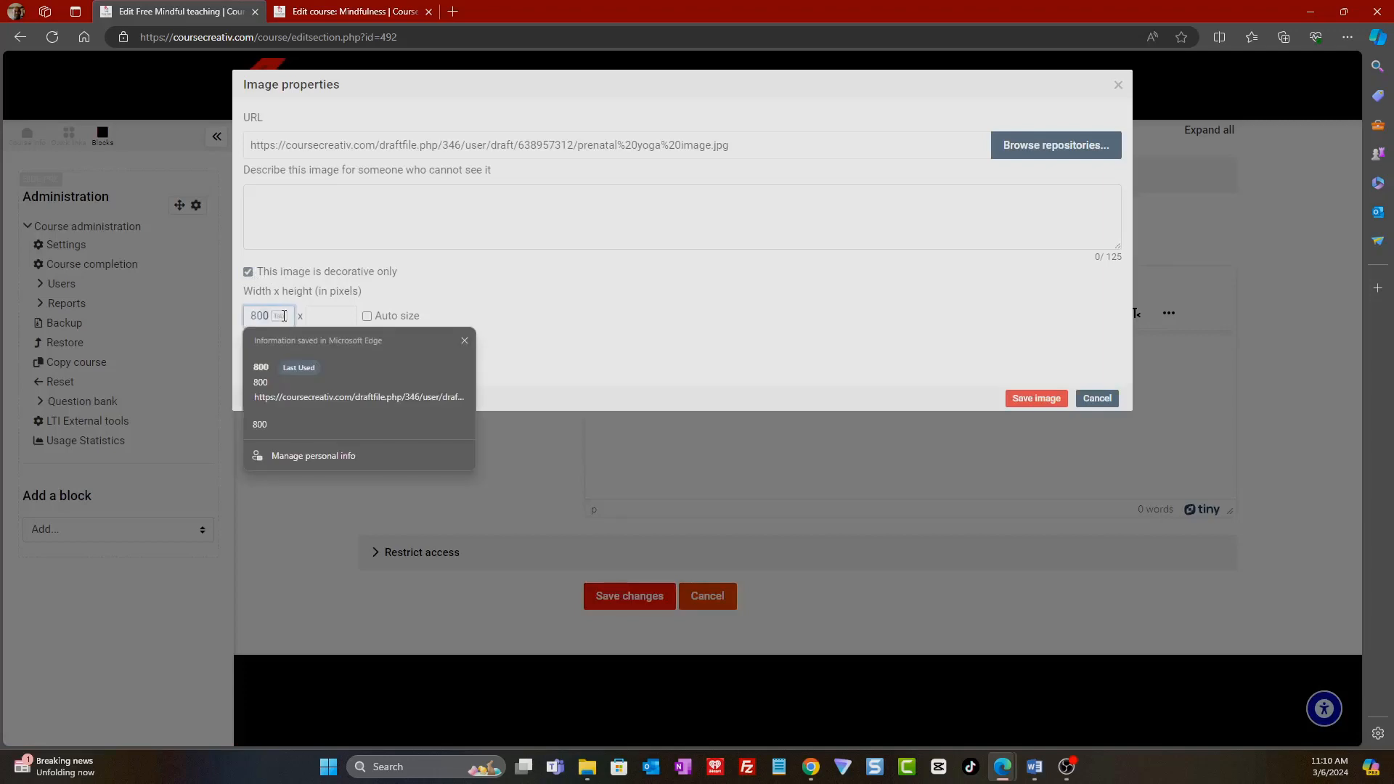
{"action": "key", "text": "Return"}
{"action": "key", "text": "Tab"}
{"action": "type", "text": "800"}
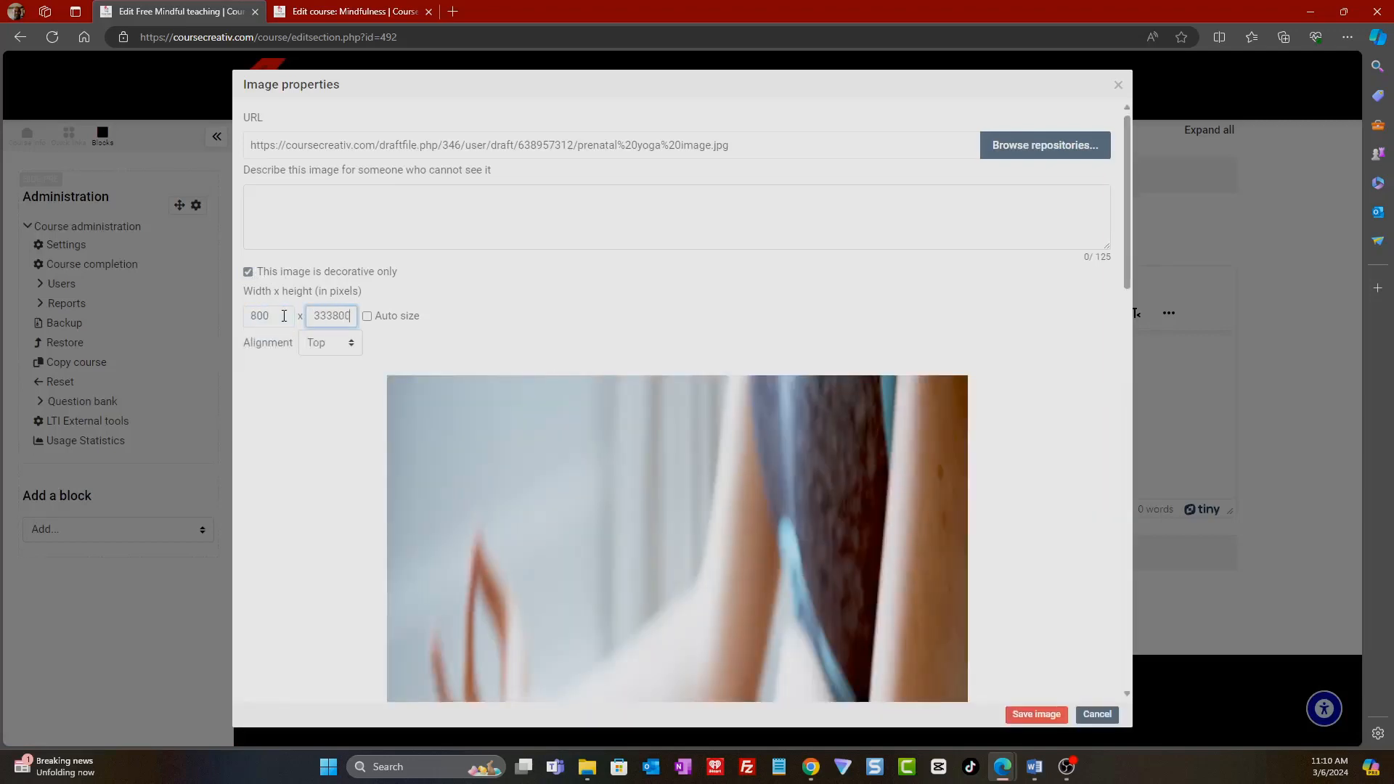
{"action": "left_click_drag", "start_coordinate": [353, 315], "coordinate": [297, 321]}
{"action": "type", "text": "800"}
{"action": "left_click", "coordinate": [464, 322]}
{"action": "left_click", "coordinate": [1036, 714]}
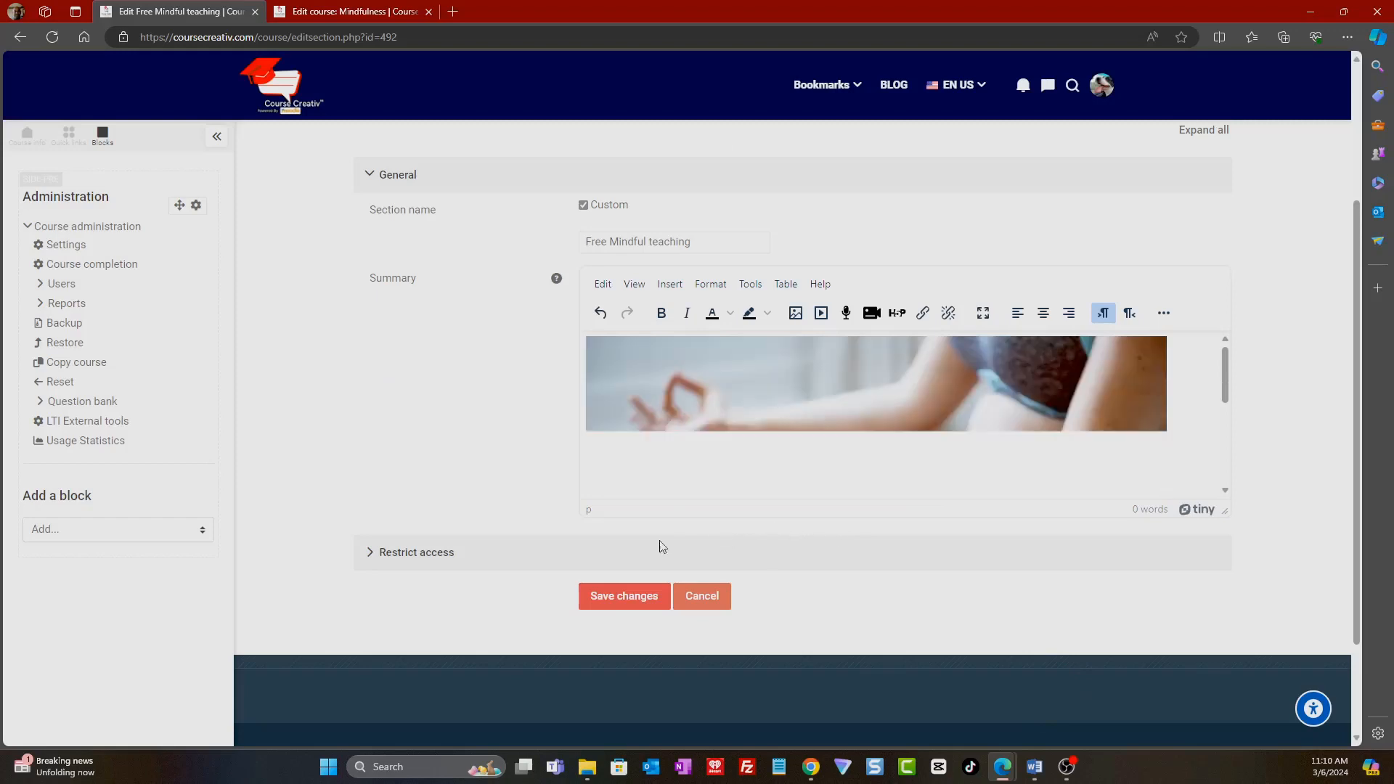
{"action": "left_click", "coordinate": [636, 598]}
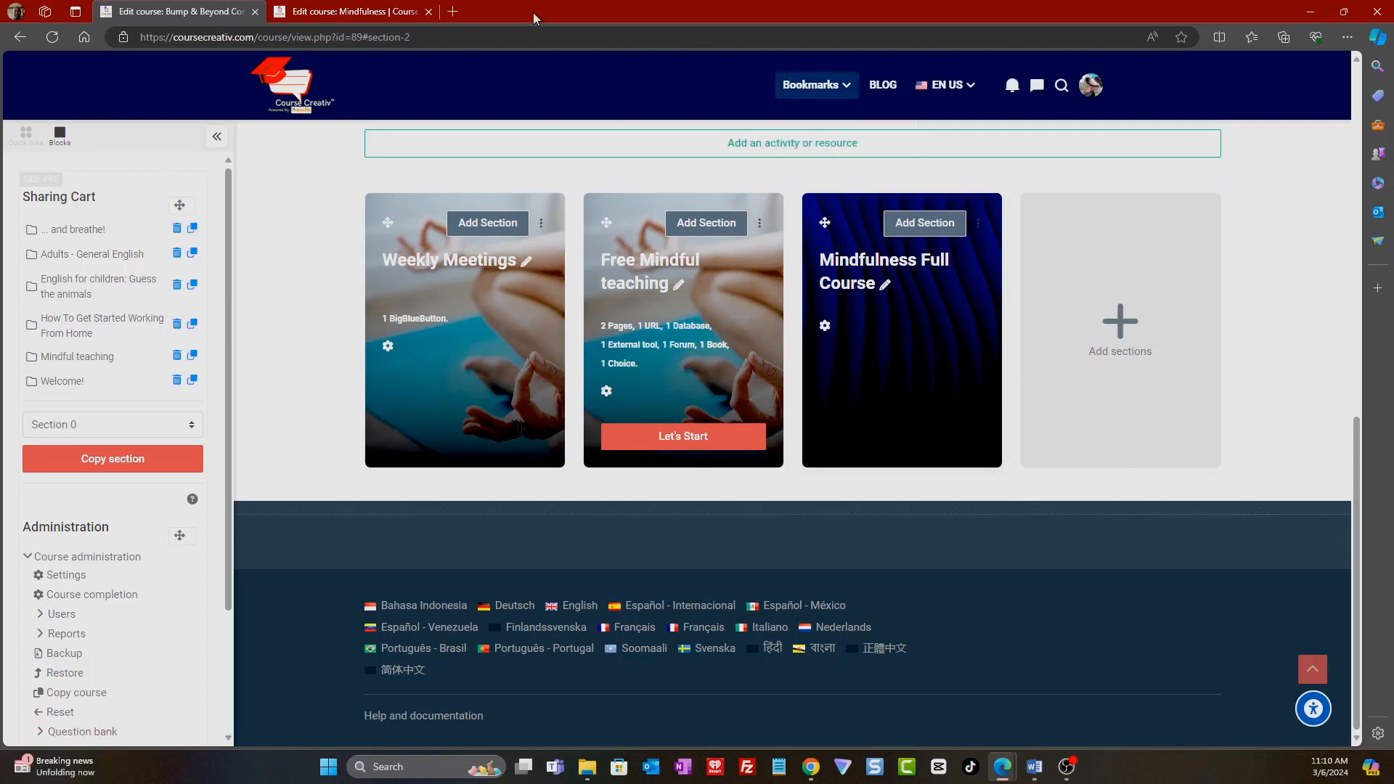
- Find the Mindfulness course on the dashboard reached from the Mindfulness course page and copy its link
{"action": "left_click", "coordinate": [327, 11]}
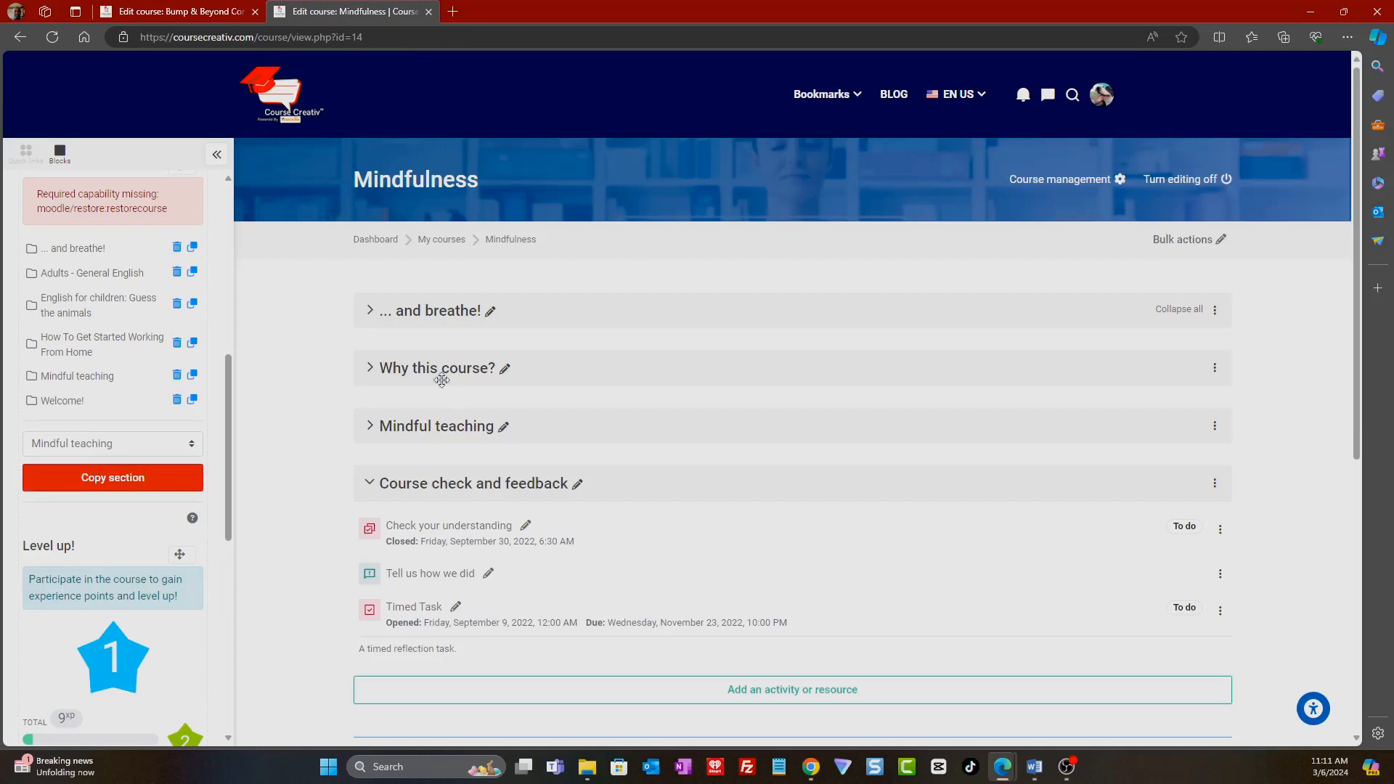
{"action": "left_click", "coordinate": [379, 241]}
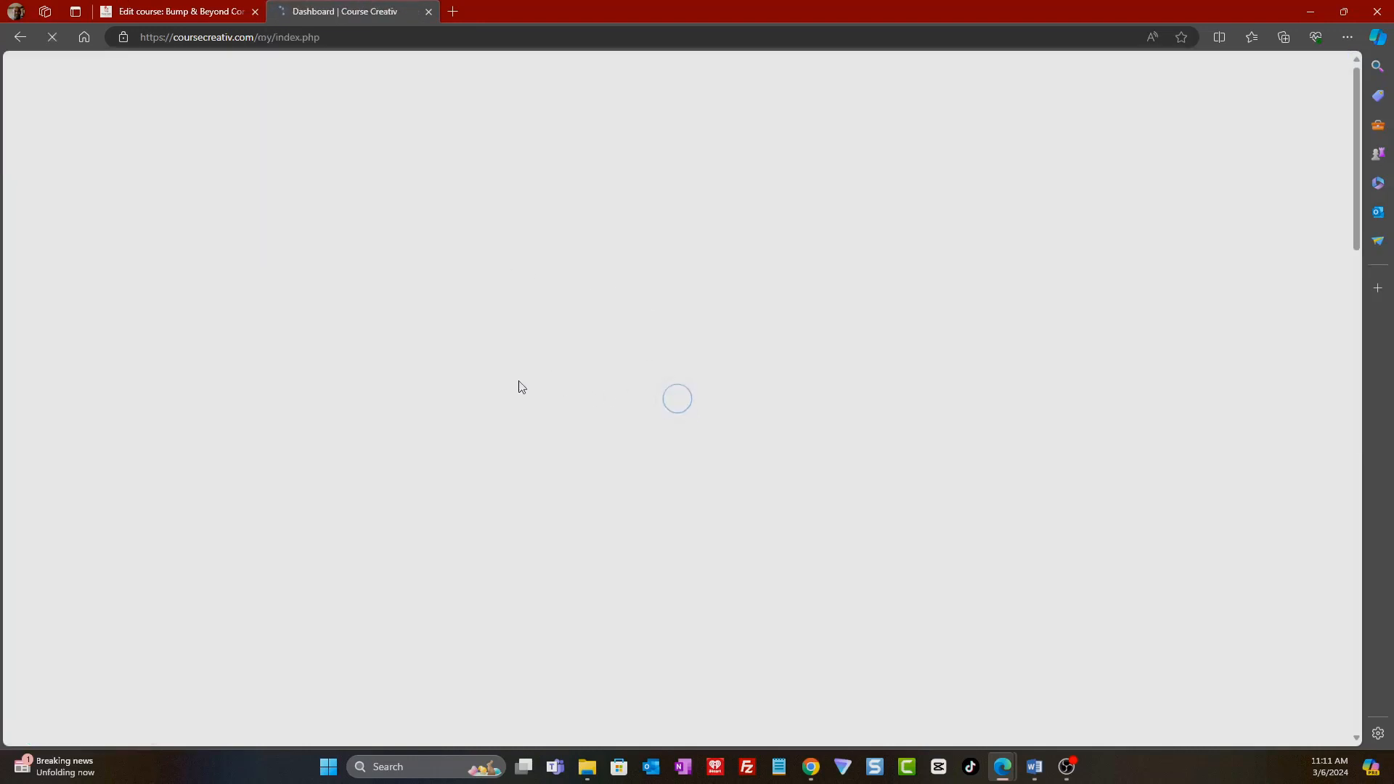
{"action": "scroll", "coordinate": [472, 383], "scroll_direction": "down", "scroll_amount": 4}
{"action": "scroll", "coordinate": [465, 385], "scroll_direction": "down", "scroll_amount": 10}
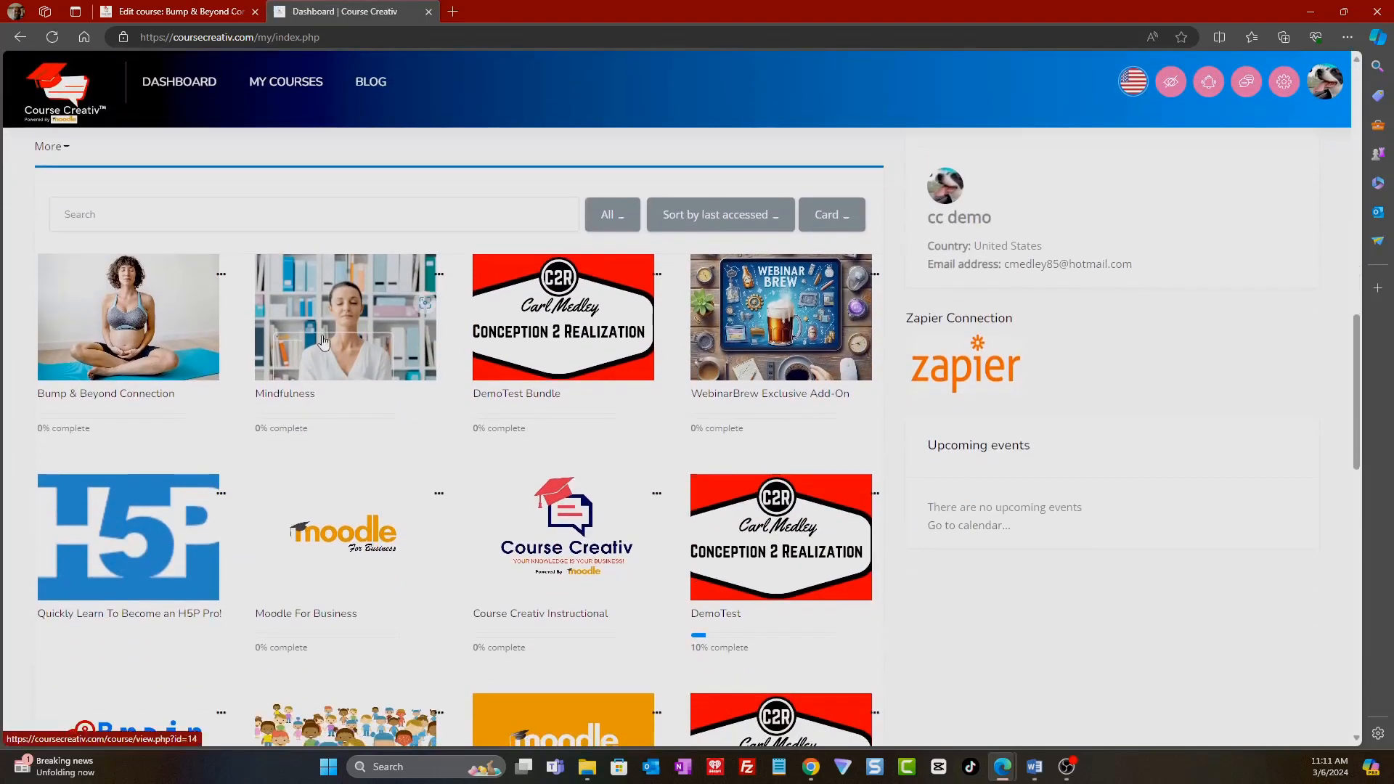
{"action": "right_click", "coordinate": [324, 340]}
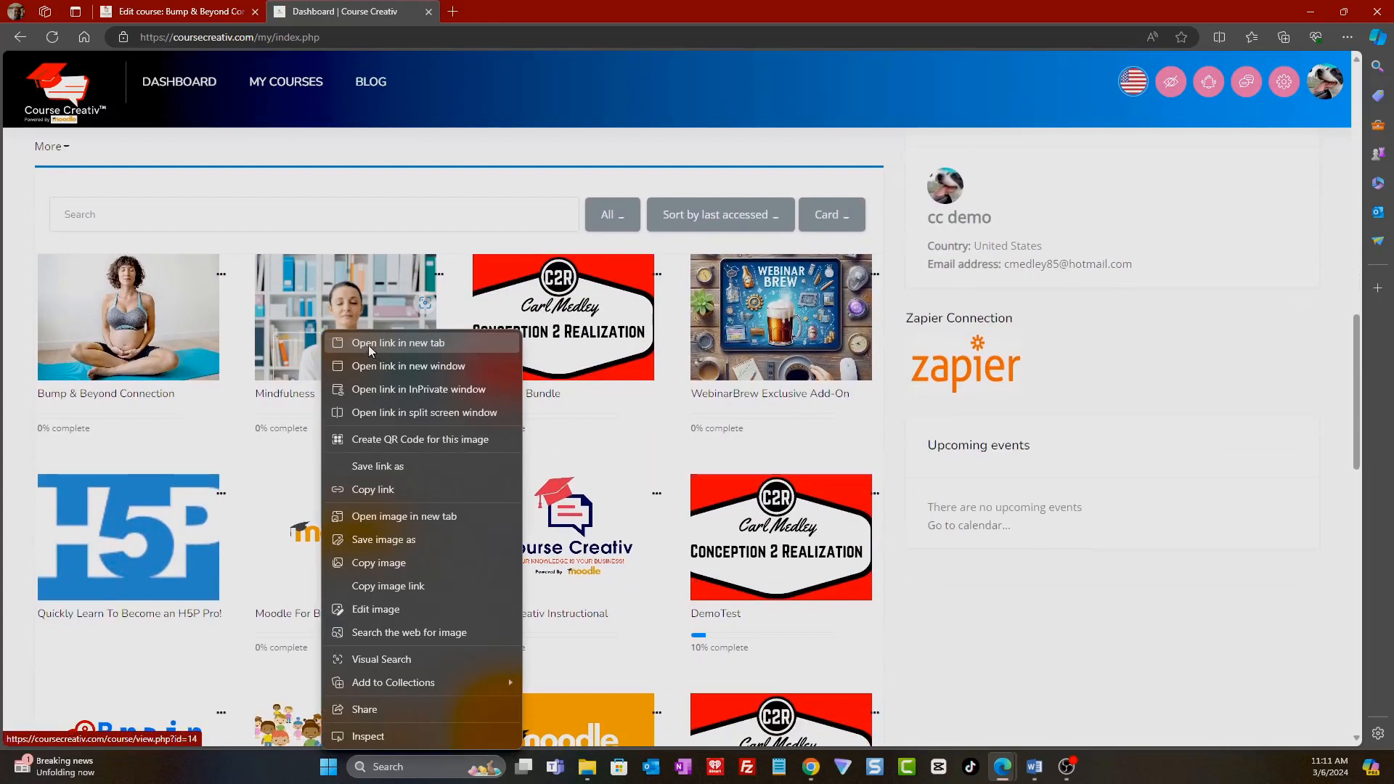
{"action": "left_click", "coordinate": [356, 488]}
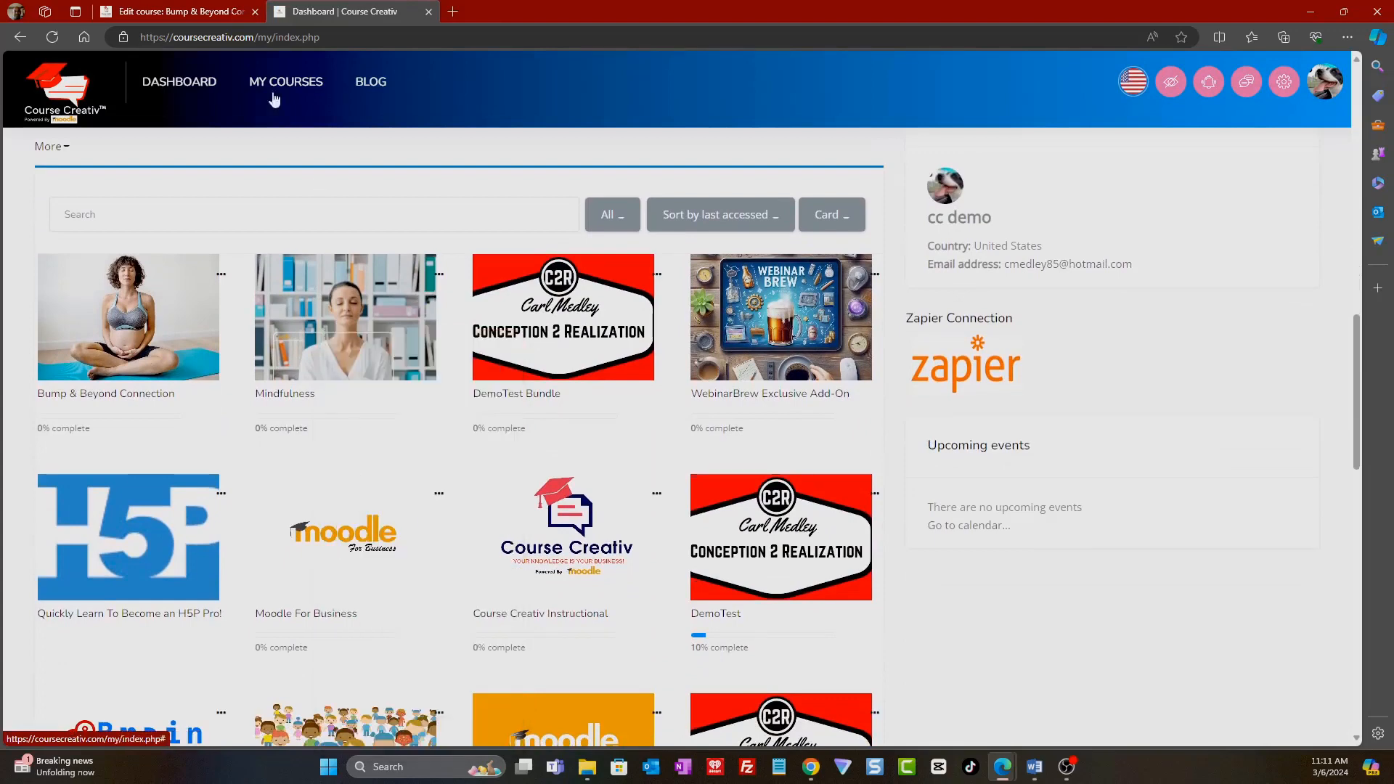
- Edit the Mindfulness Full Course section of Bump & Beyond Connection and choose the recent file "prenatal yoga image.jpg" for its summary
{"action": "left_click", "coordinate": [197, 9]}
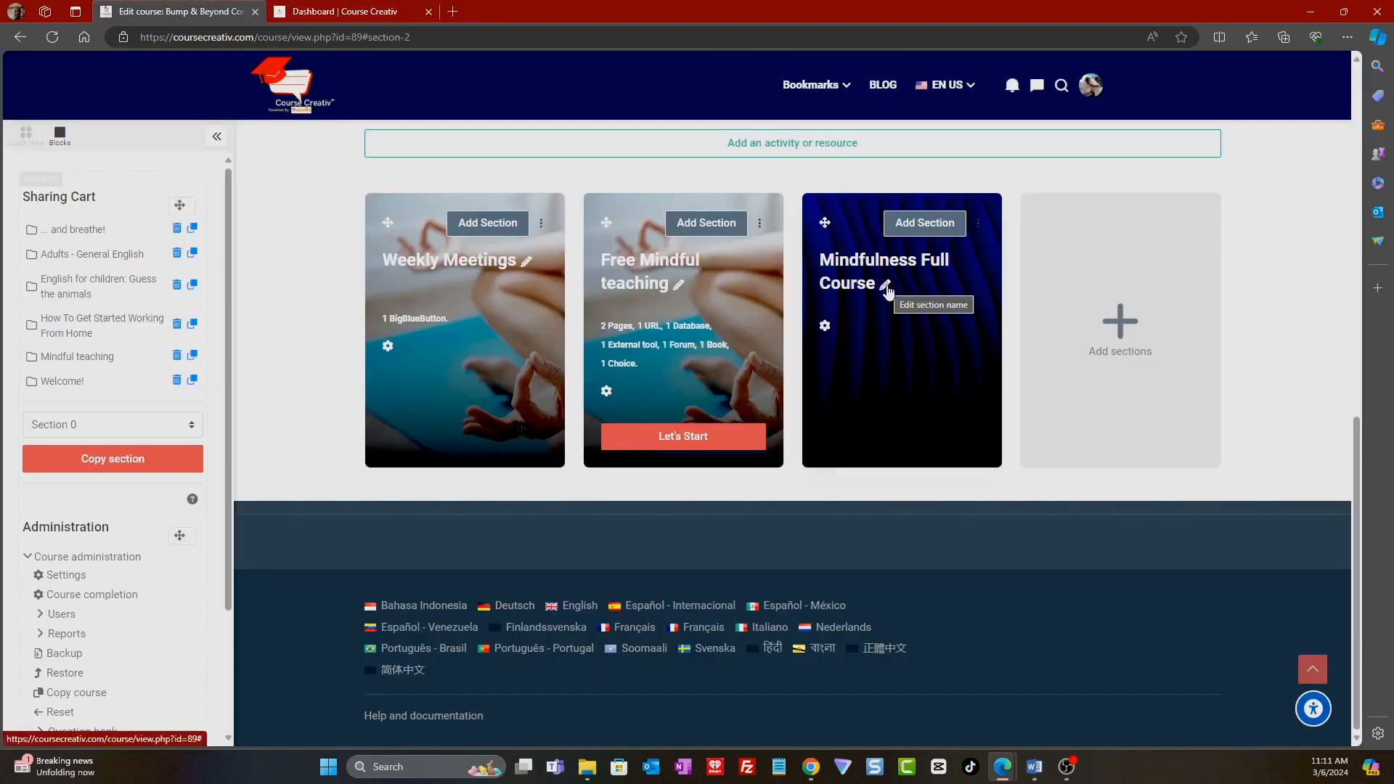
{"action": "left_click", "coordinate": [825, 326]}
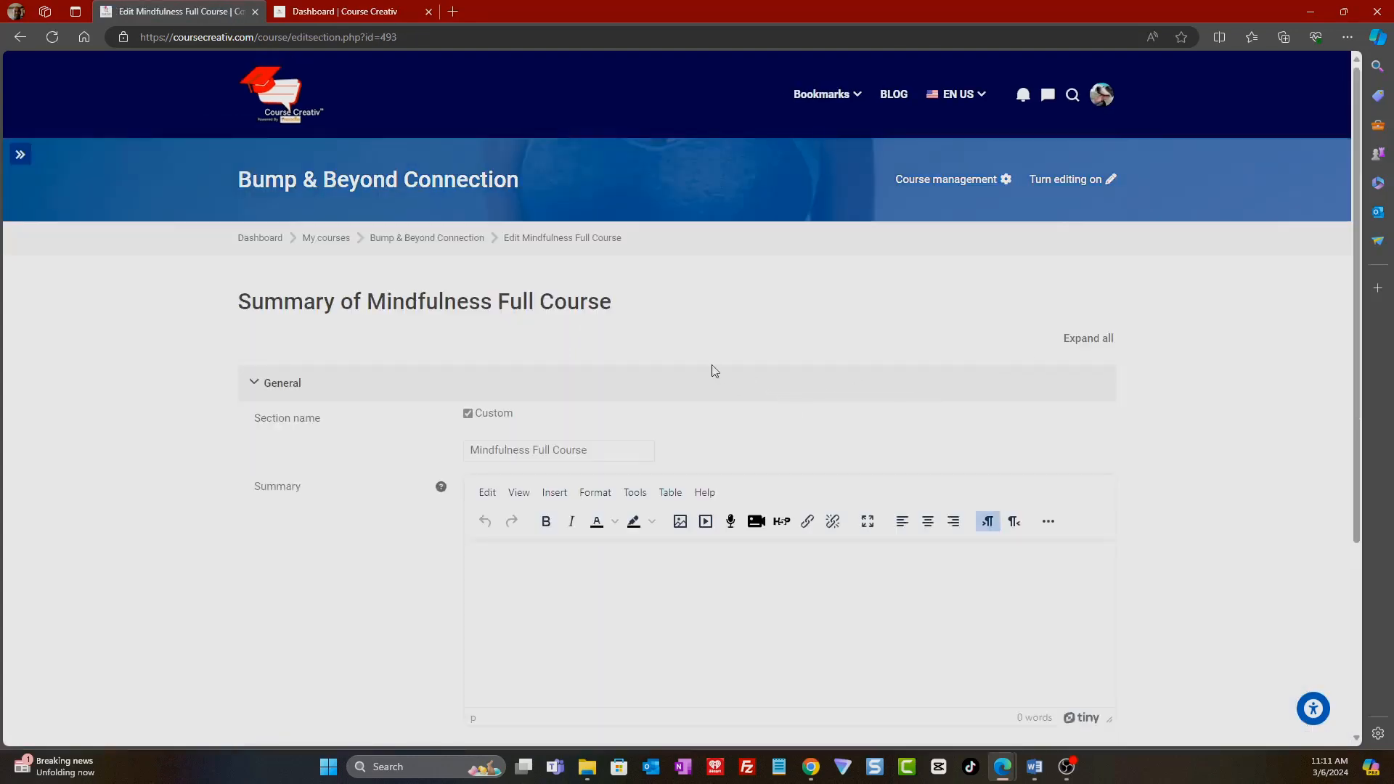
{"action": "scroll", "coordinate": [614, 311], "scroll_direction": "down", "scroll_amount": 3}
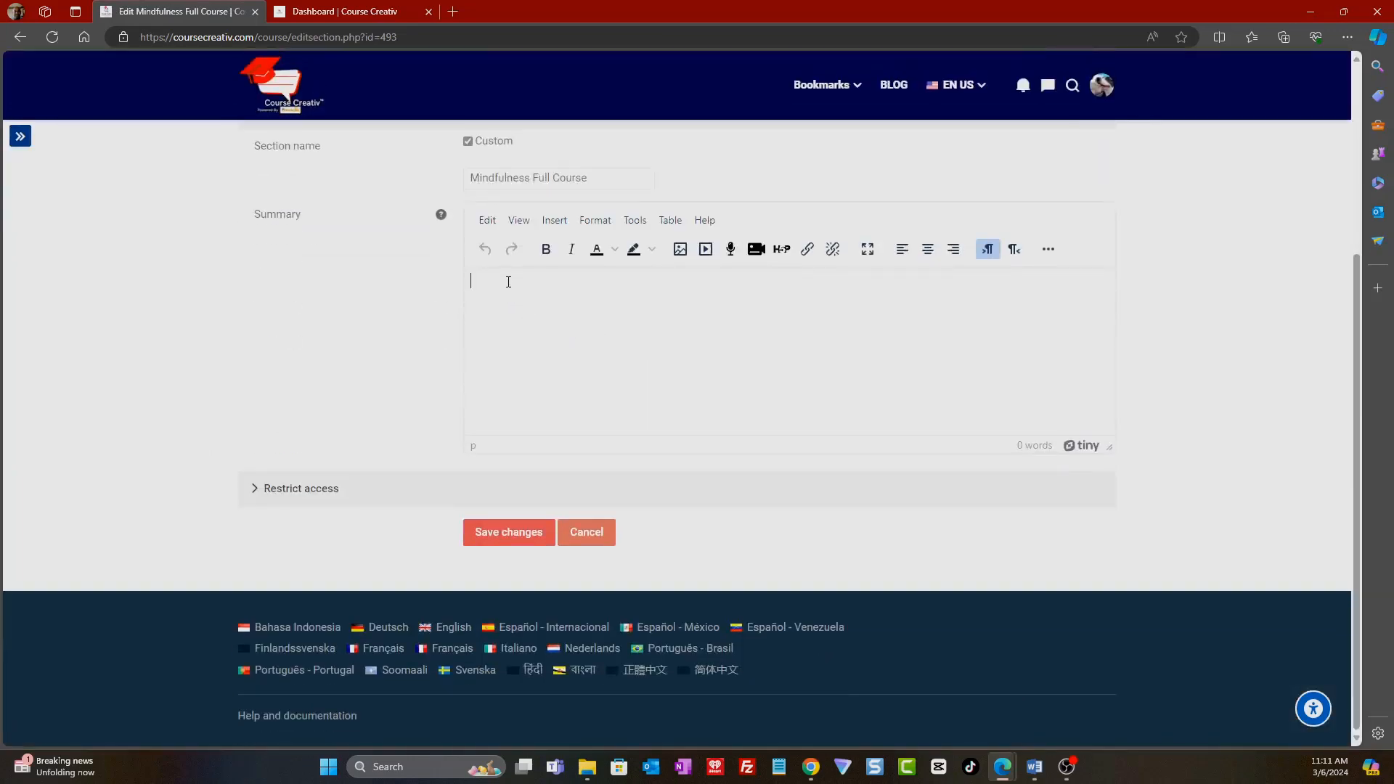
{"action": "left_click", "coordinate": [680, 250]}
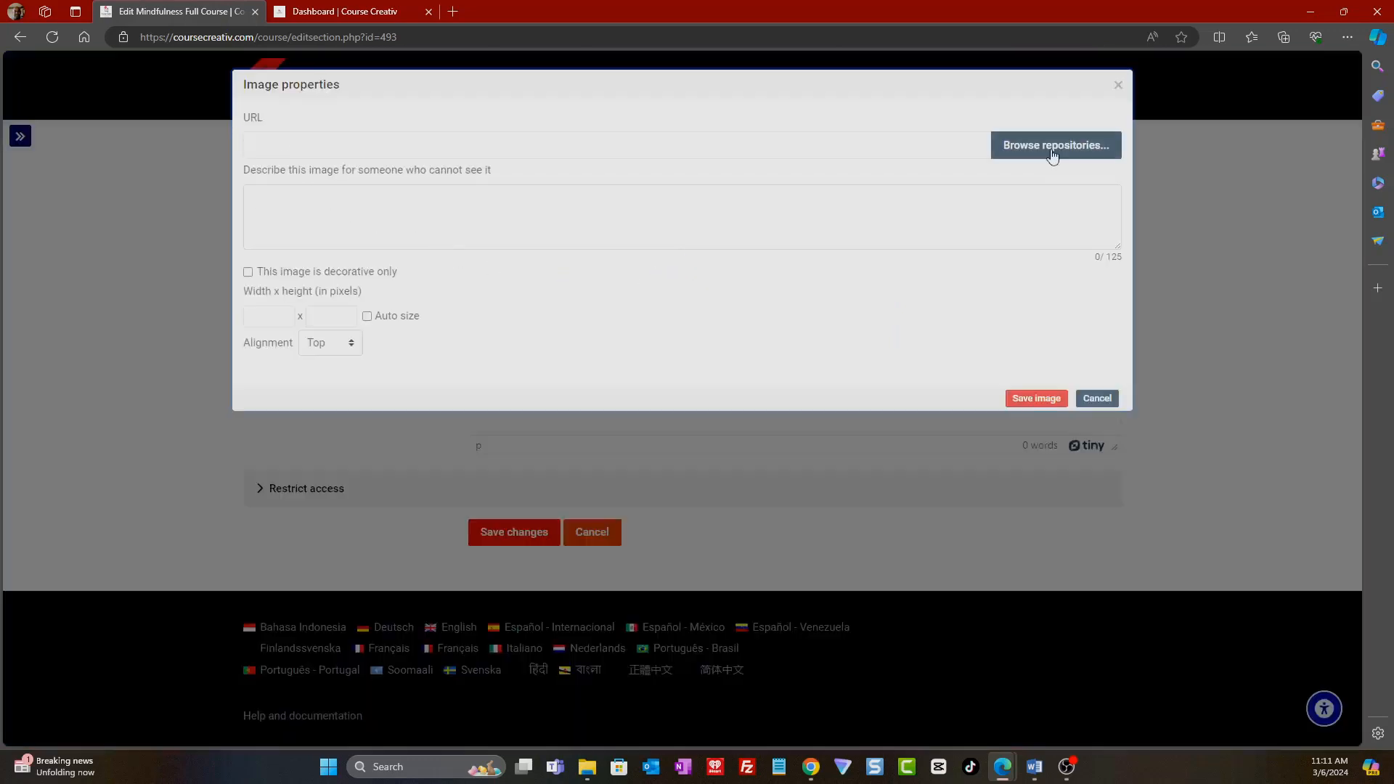
{"action": "left_click", "coordinate": [1052, 149]}
{"action": "left_click", "coordinate": [451, 283]}
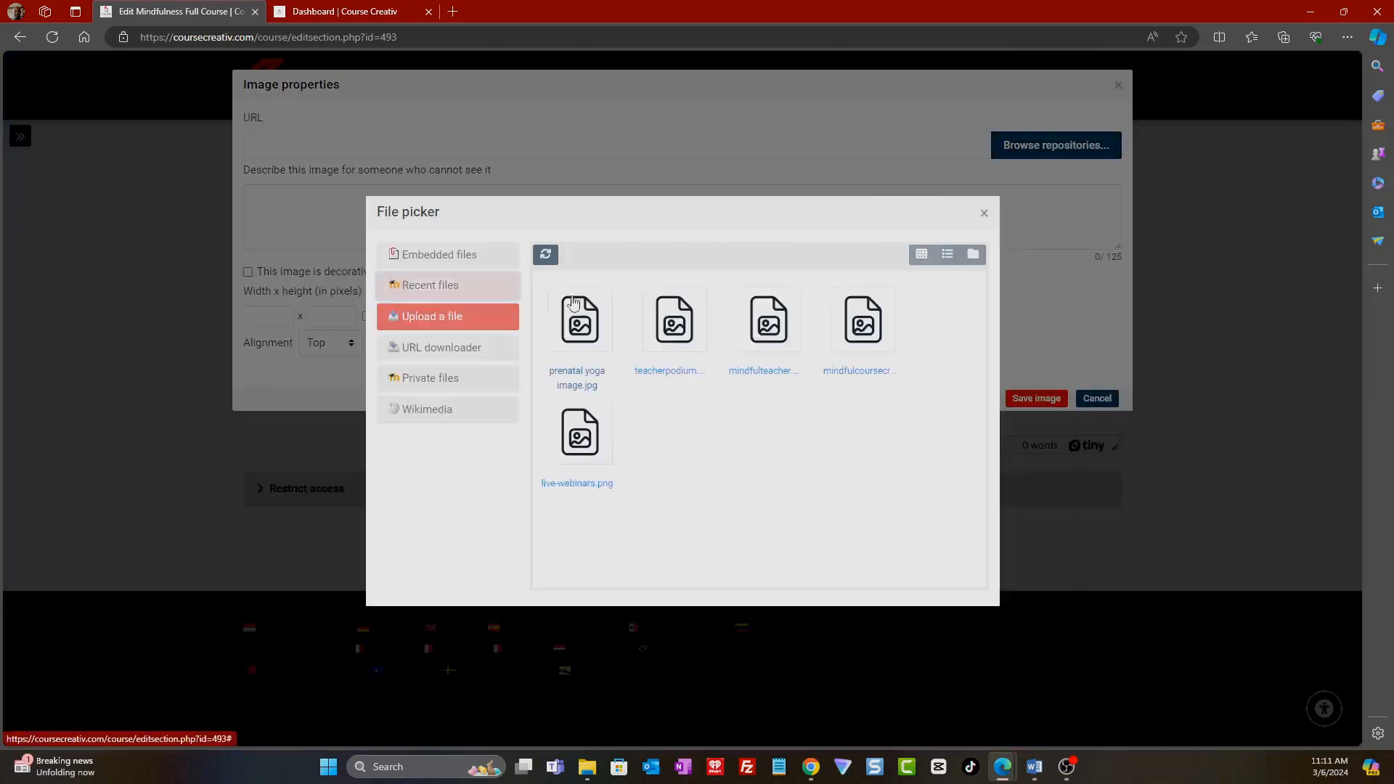
{"action": "left_click", "coordinate": [574, 303]}
{"action": "left_click", "coordinate": [616, 471]}
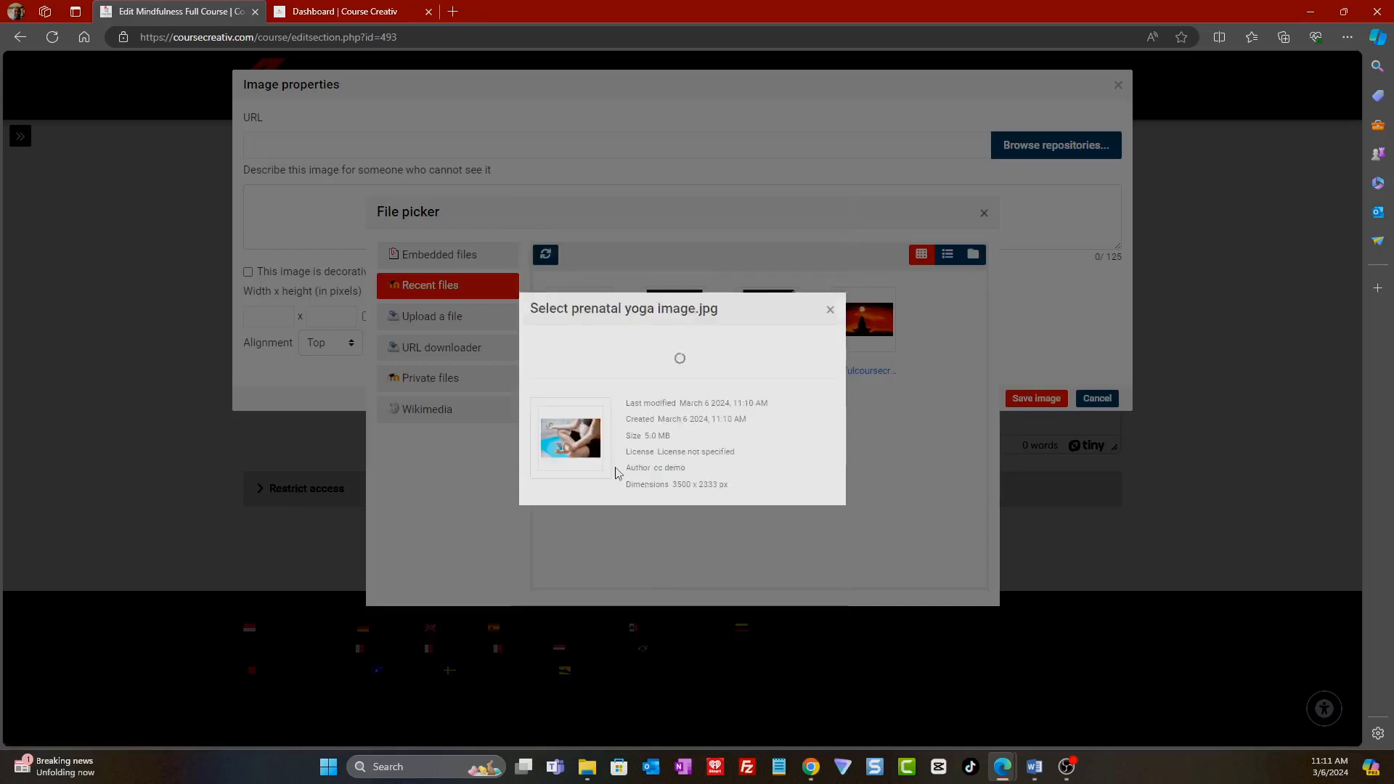
- Mark the Mindfulness Full Course image as decorative only, set it to 800 x 800 pixels and save it into the summary
{"action": "left_click", "coordinate": [249, 273]}
{"action": "left_click", "coordinate": [264, 312]}
{"action": "key", "text": "Down"}
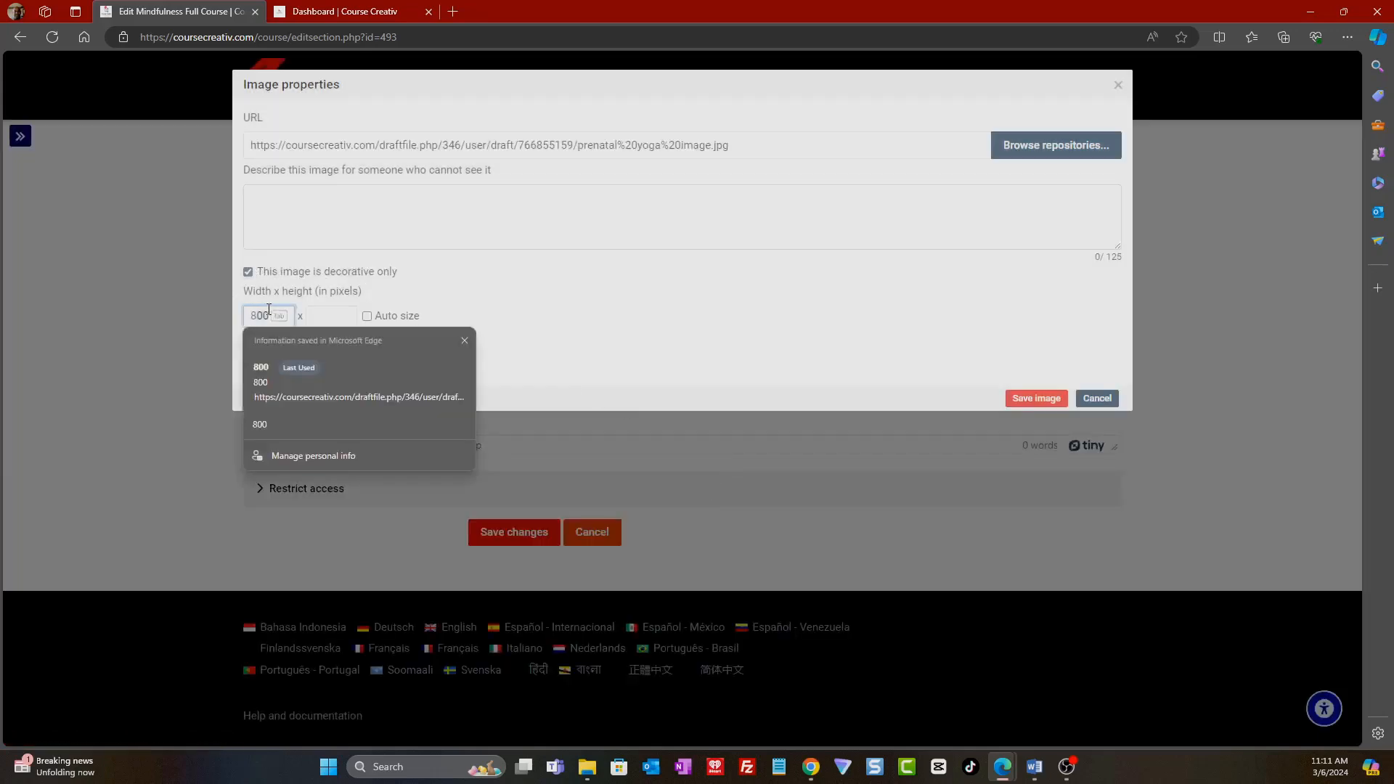
{"action": "key", "text": "Return"}
{"action": "key", "text": "Tab"}
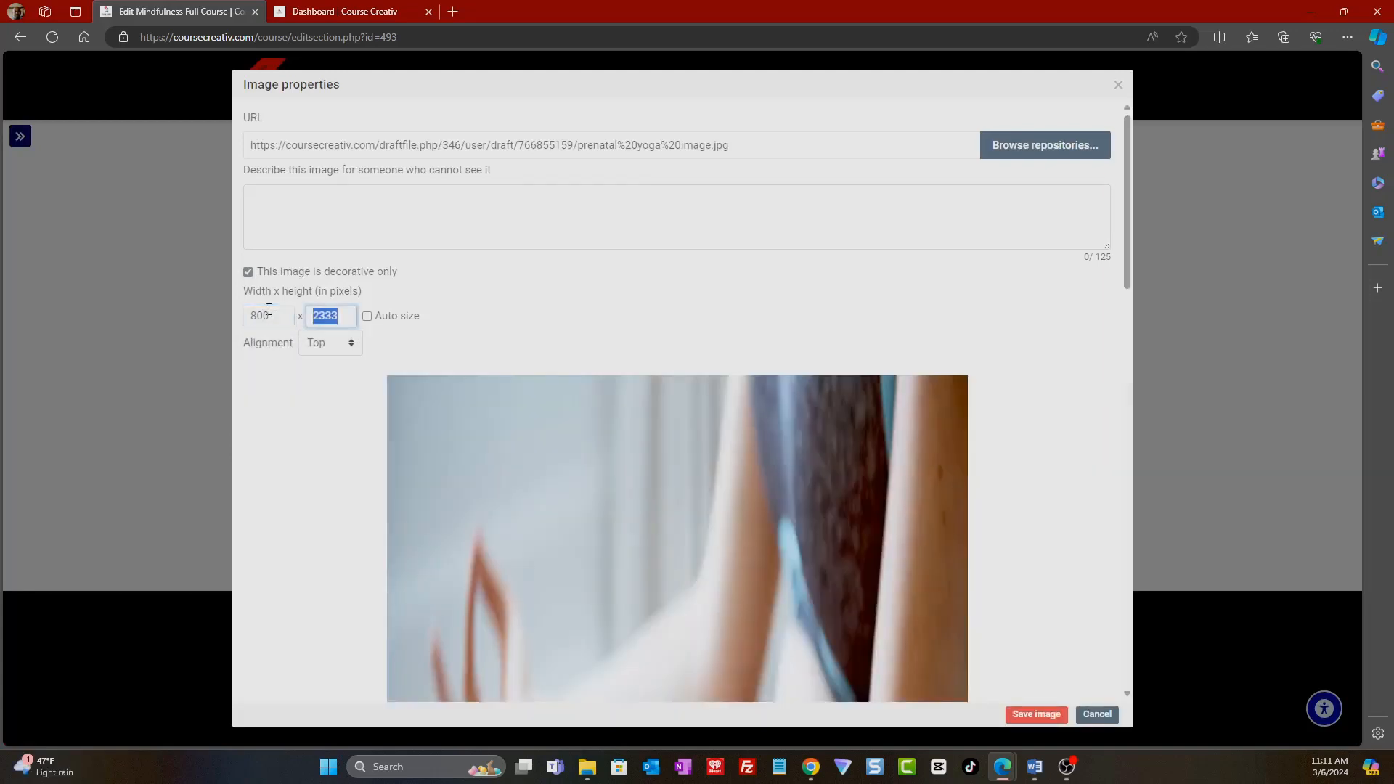
{"action": "type", "text": "800"}
{"action": "left_click", "coordinate": [794, 292]}
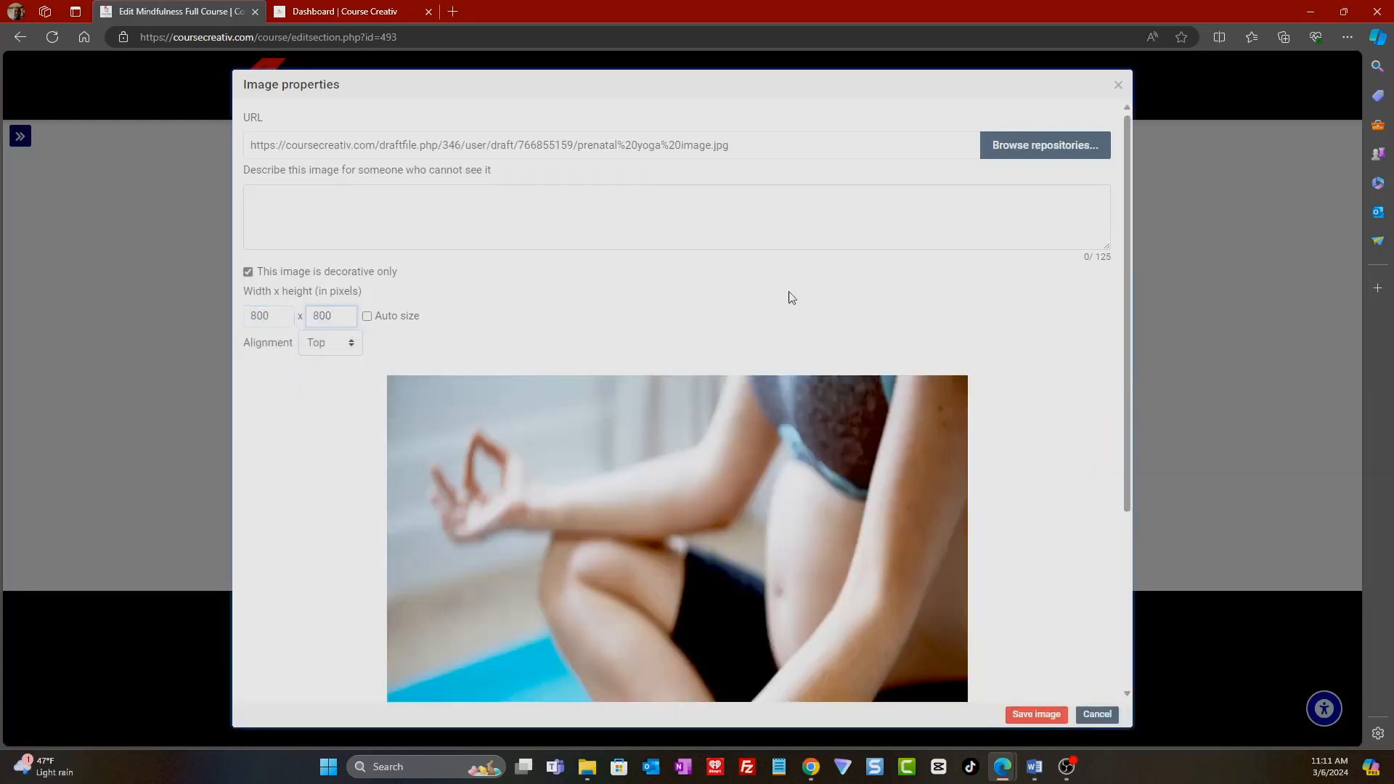
{"action": "left_click", "coordinate": [1035, 713]}
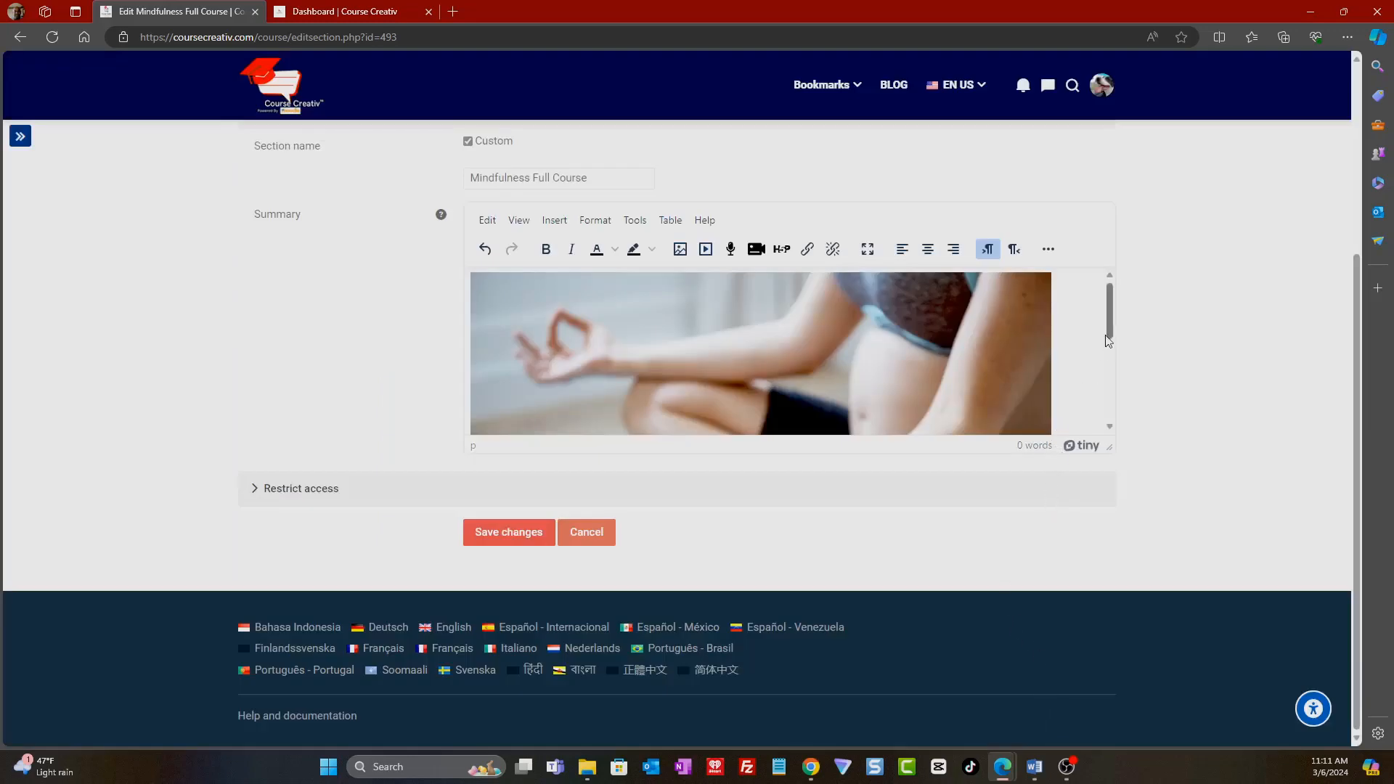
{"action": "scroll", "coordinate": [1110, 385], "scroll_direction": "down", "scroll_amount": 2}
{"action": "scroll", "coordinate": [1109, 385], "scroll_direction": "down", "scroll_amount": 2}
{"action": "scroll", "coordinate": [602, 532], "scroll_direction": "up", "scroll_amount": 2}
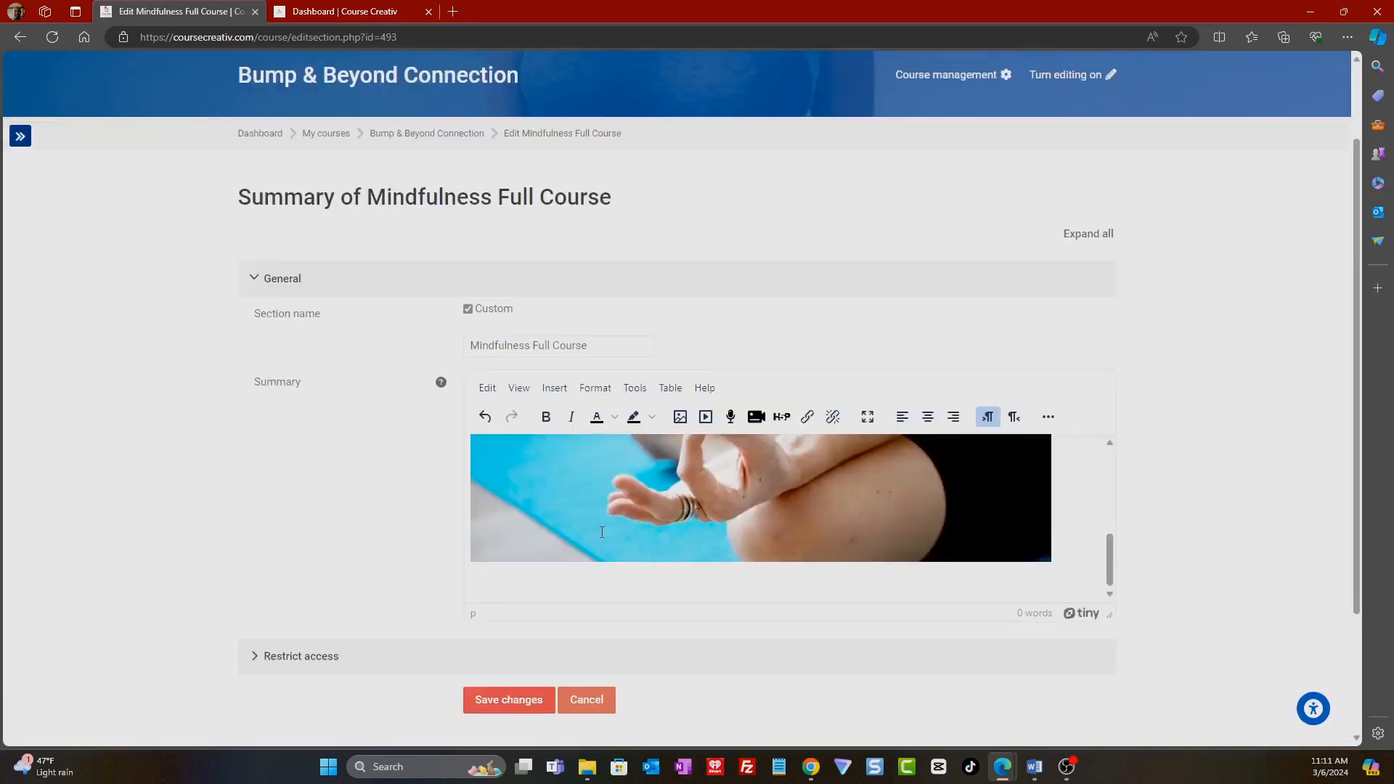
{"action": "left_click", "coordinate": [594, 526]}
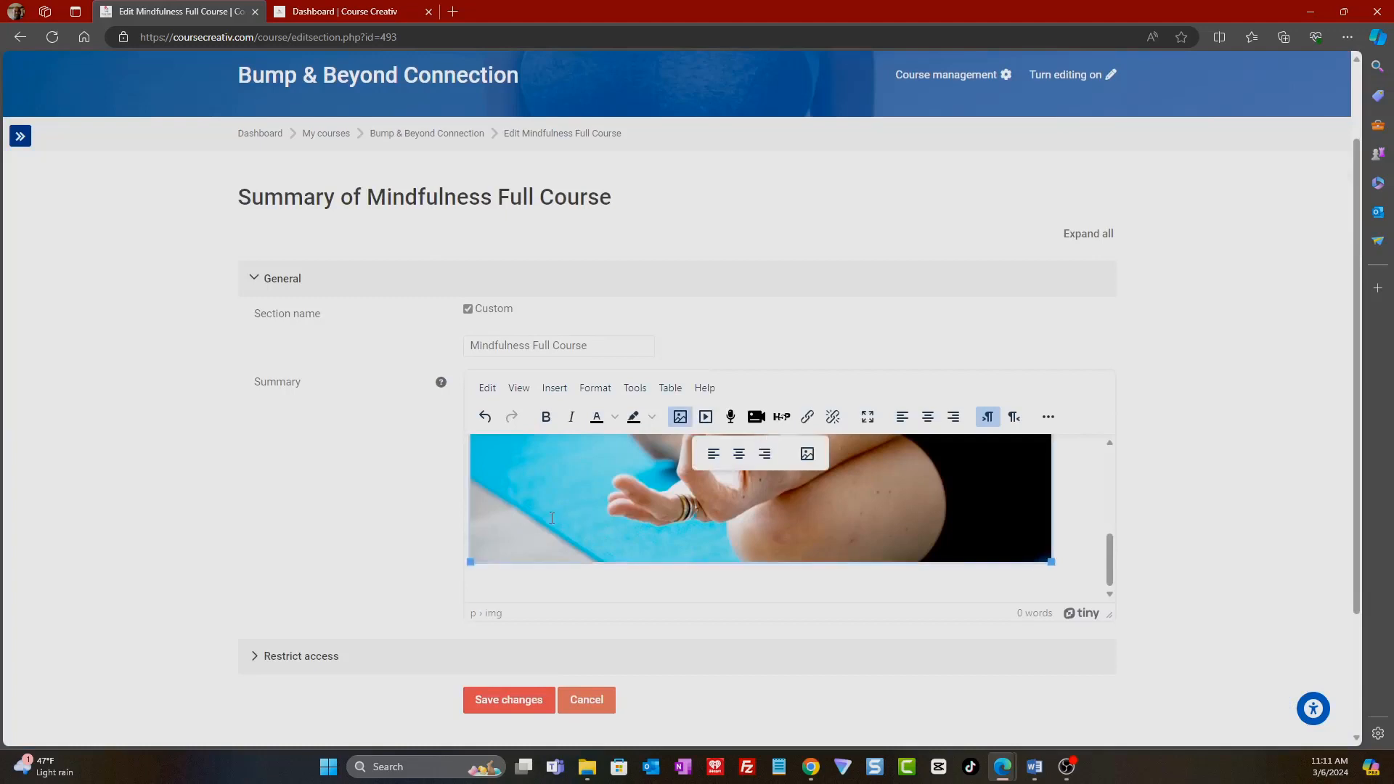
{"action": "scroll", "coordinate": [922, 564], "scroll_direction": "down", "scroll_amount": 2}
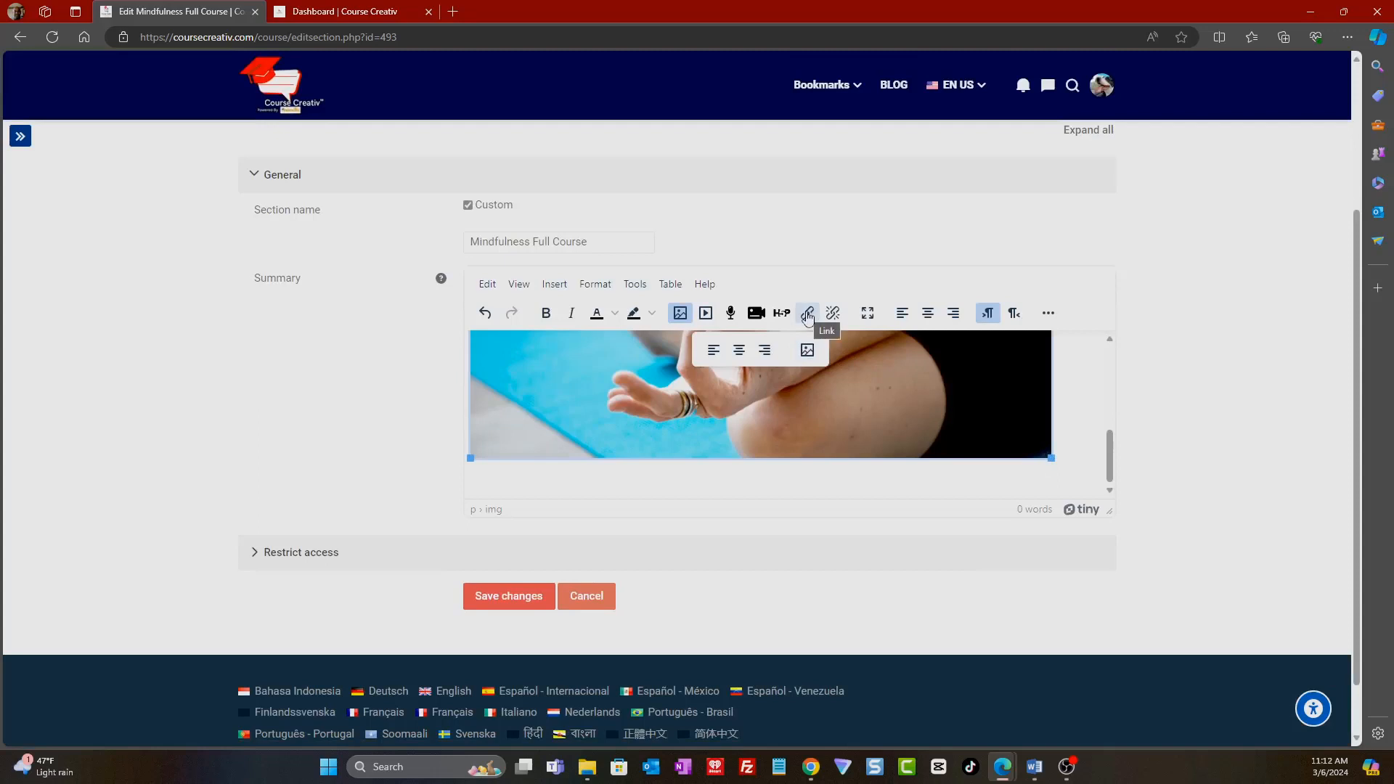
{"action": "left_click", "coordinate": [808, 317]}
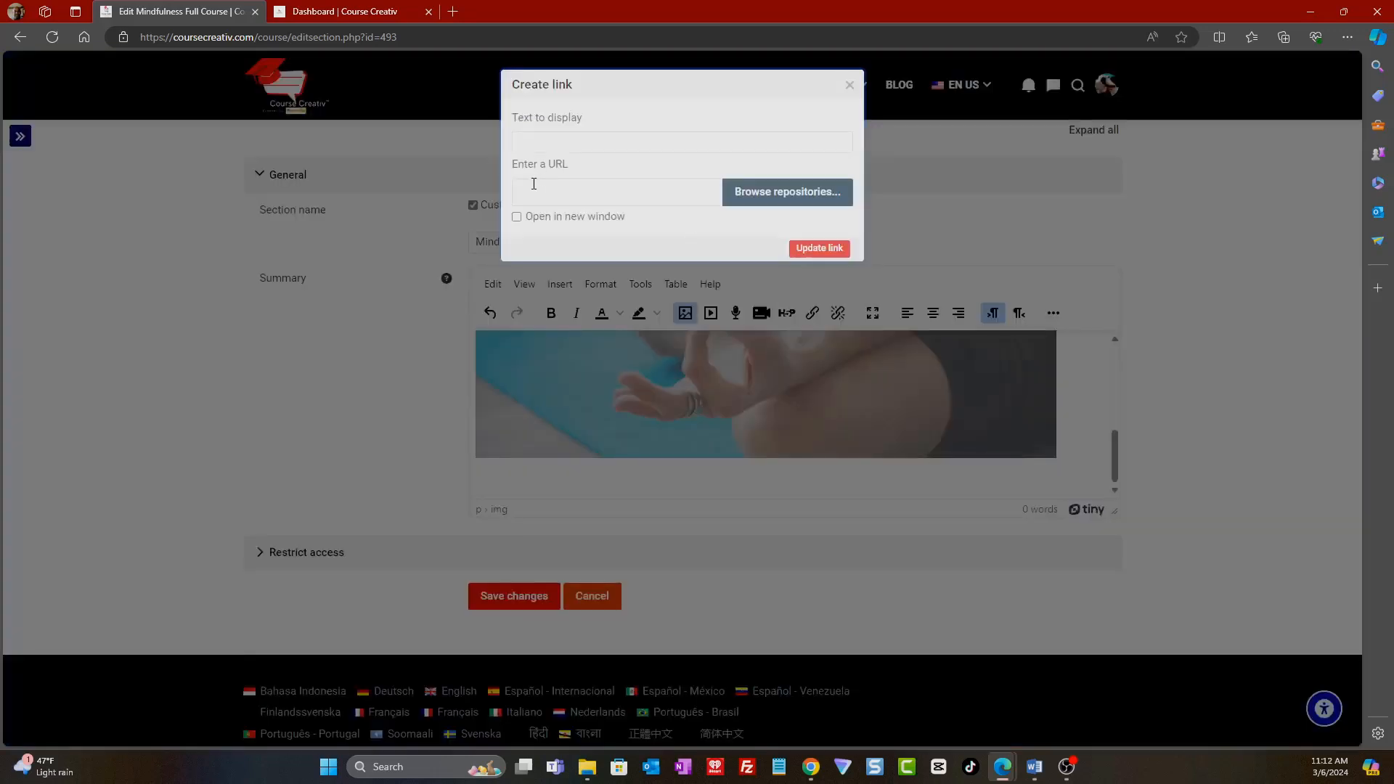
{"action": "left_click", "coordinate": [534, 184]}
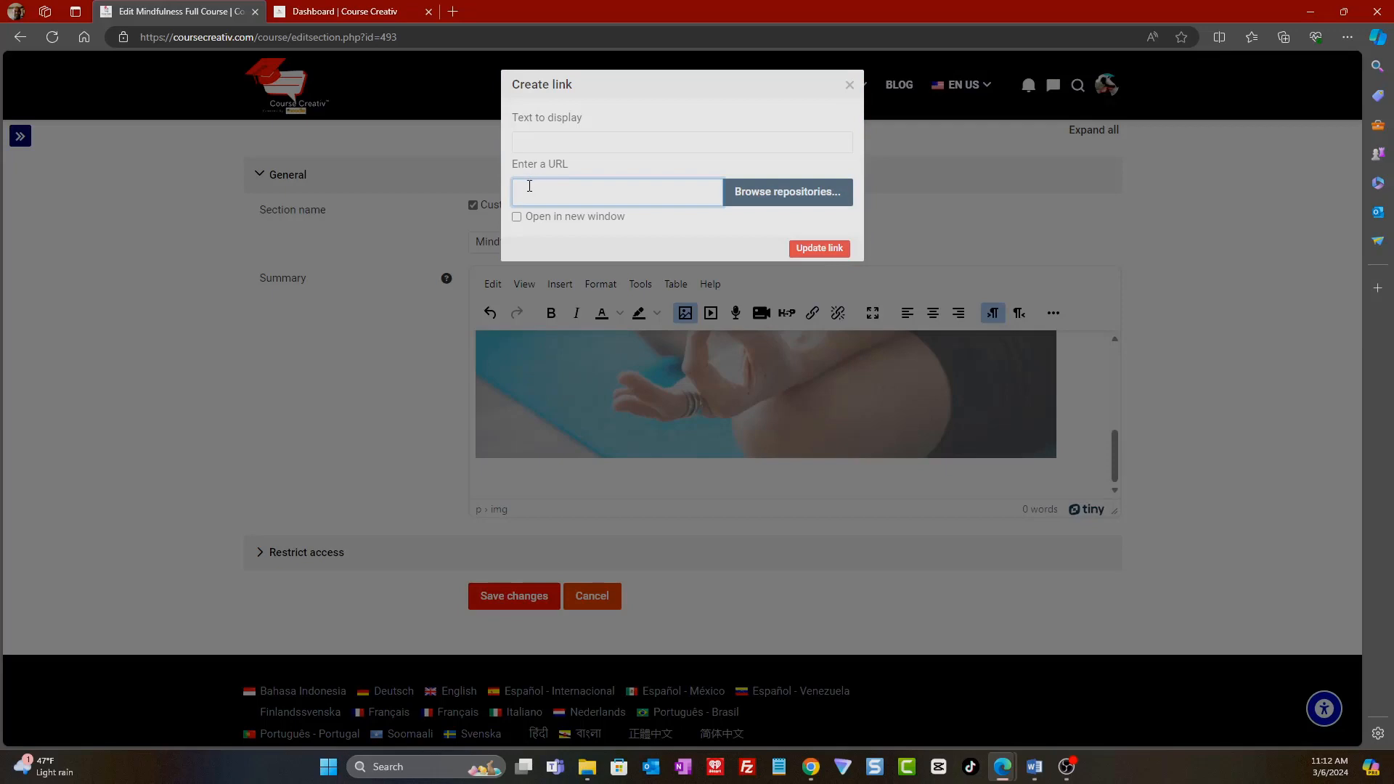
{"action": "type", "text": "https://coursecreativ.com/course/view.php?id=14"}
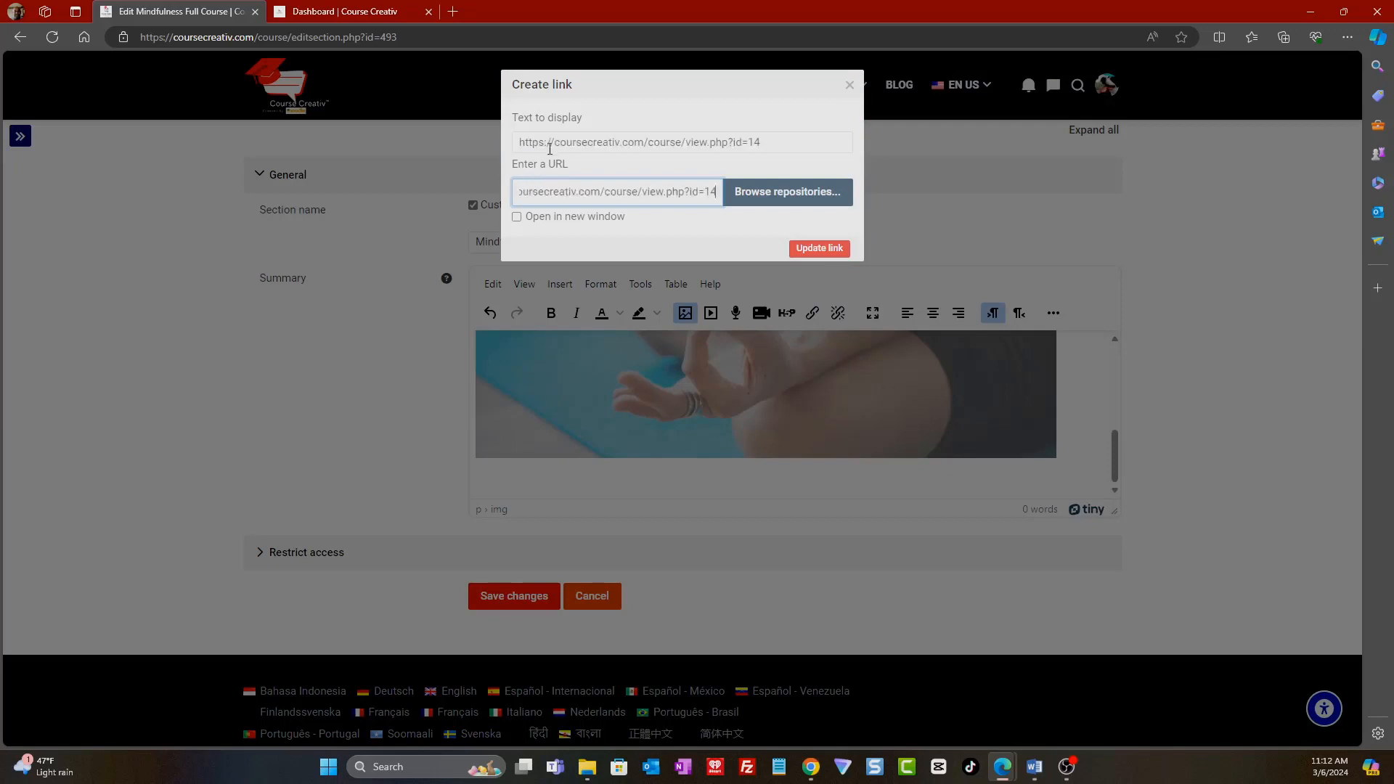
- Set the link's display text to "Mindfulness Full Course Access", make it open in a new window and apply the link
{"action": "left_click_drag", "start_coordinate": [785, 146], "coordinate": [470, 140]}
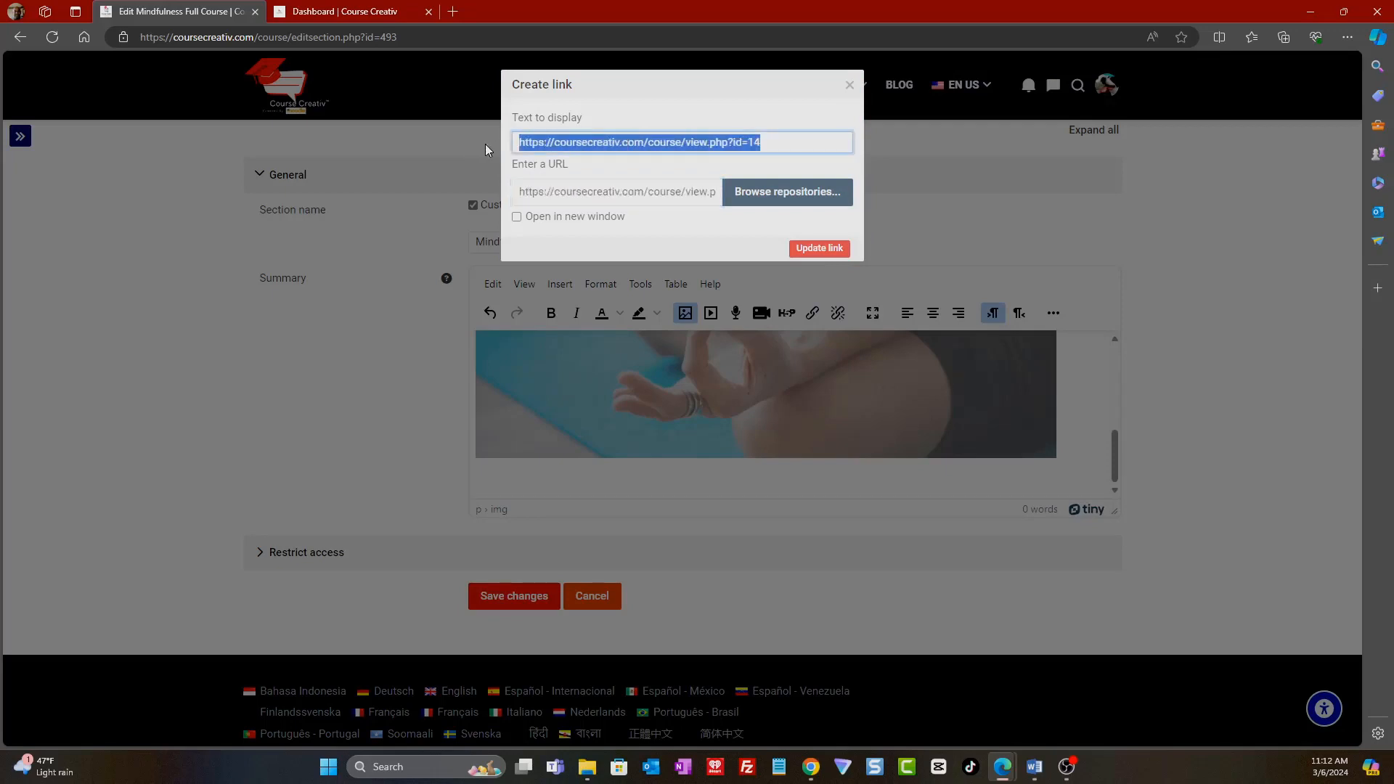
{"action": "type", "text": "Minn"}
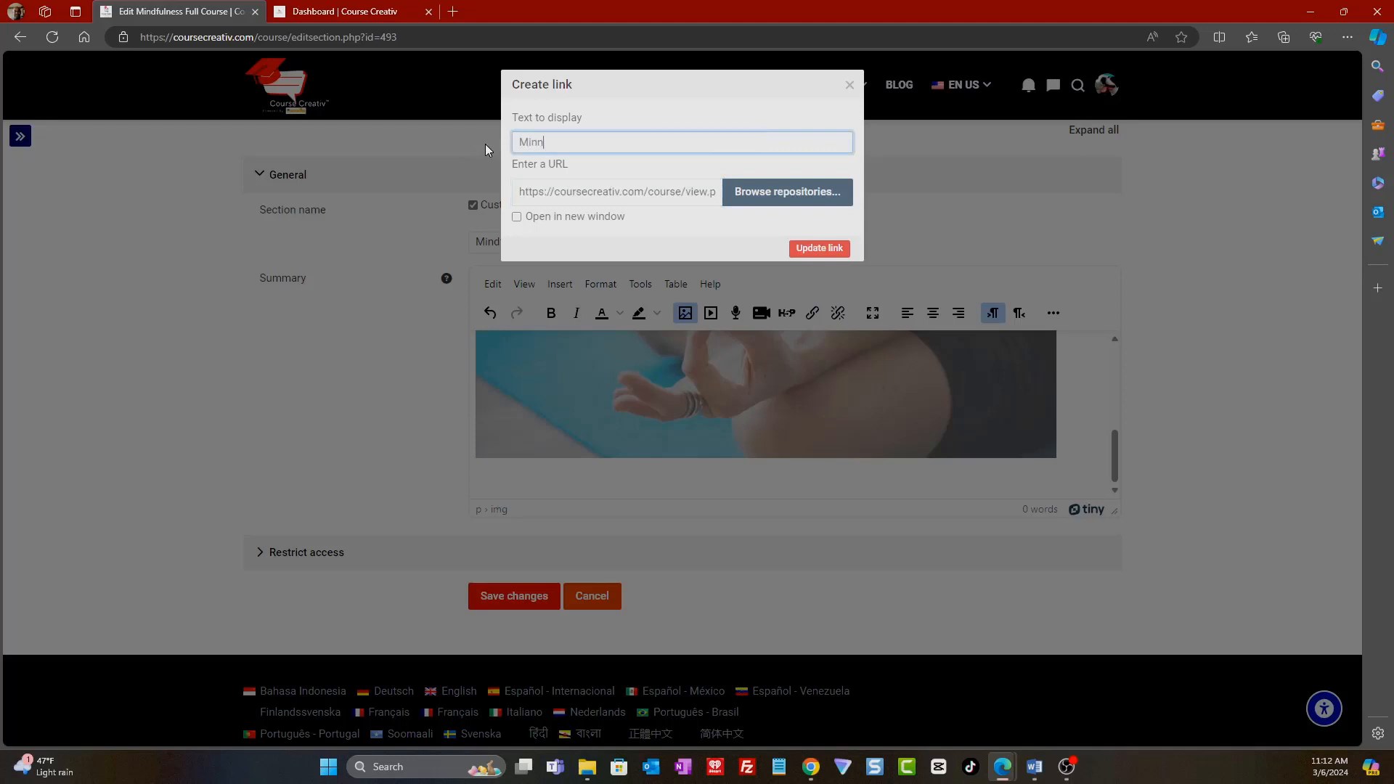
{"action": "type", "text": "ful"}
{"action": "type", "text": "l"}
{"action": "key", "text": "BackSpace"}
{"action": "type", "text": "lness"}
{"action": "right_click", "coordinate": [545, 142]}
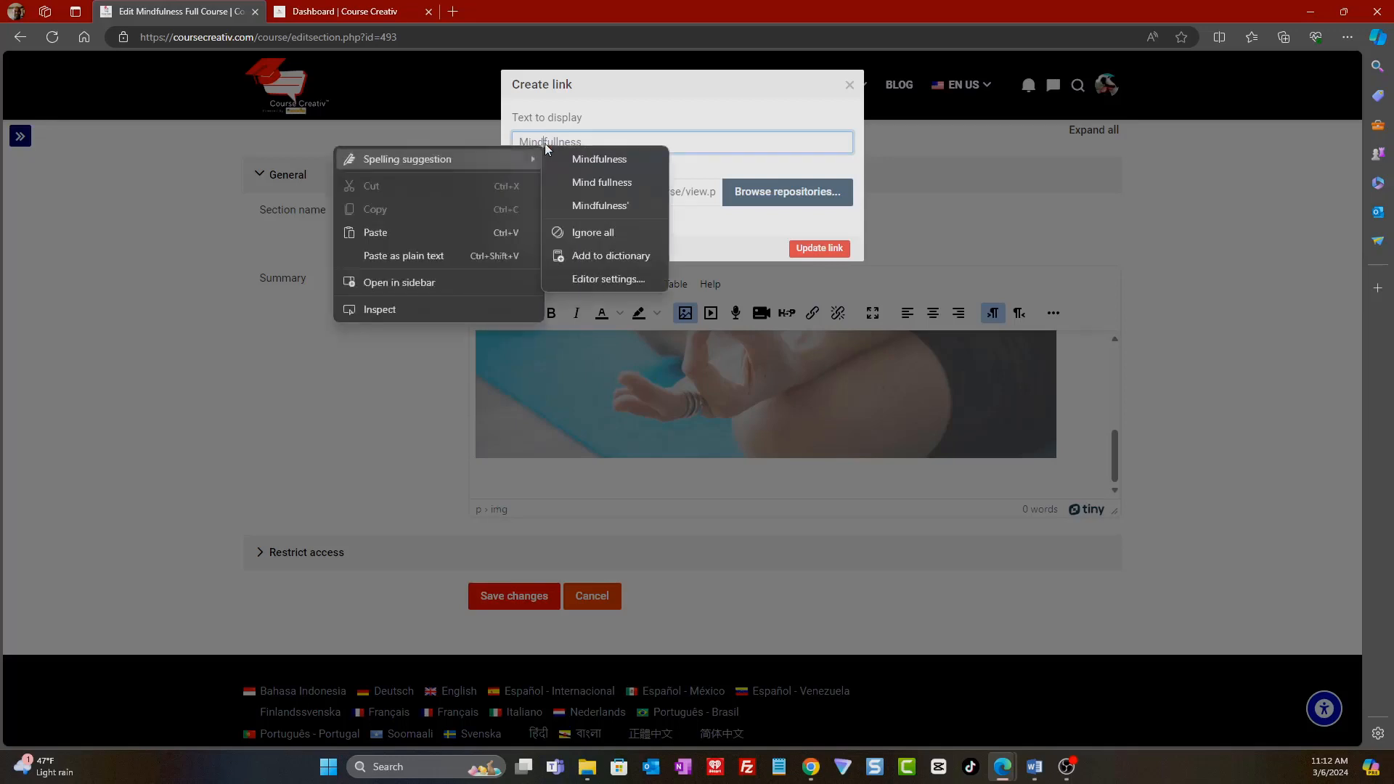
{"action": "left_click", "coordinate": [599, 159]}
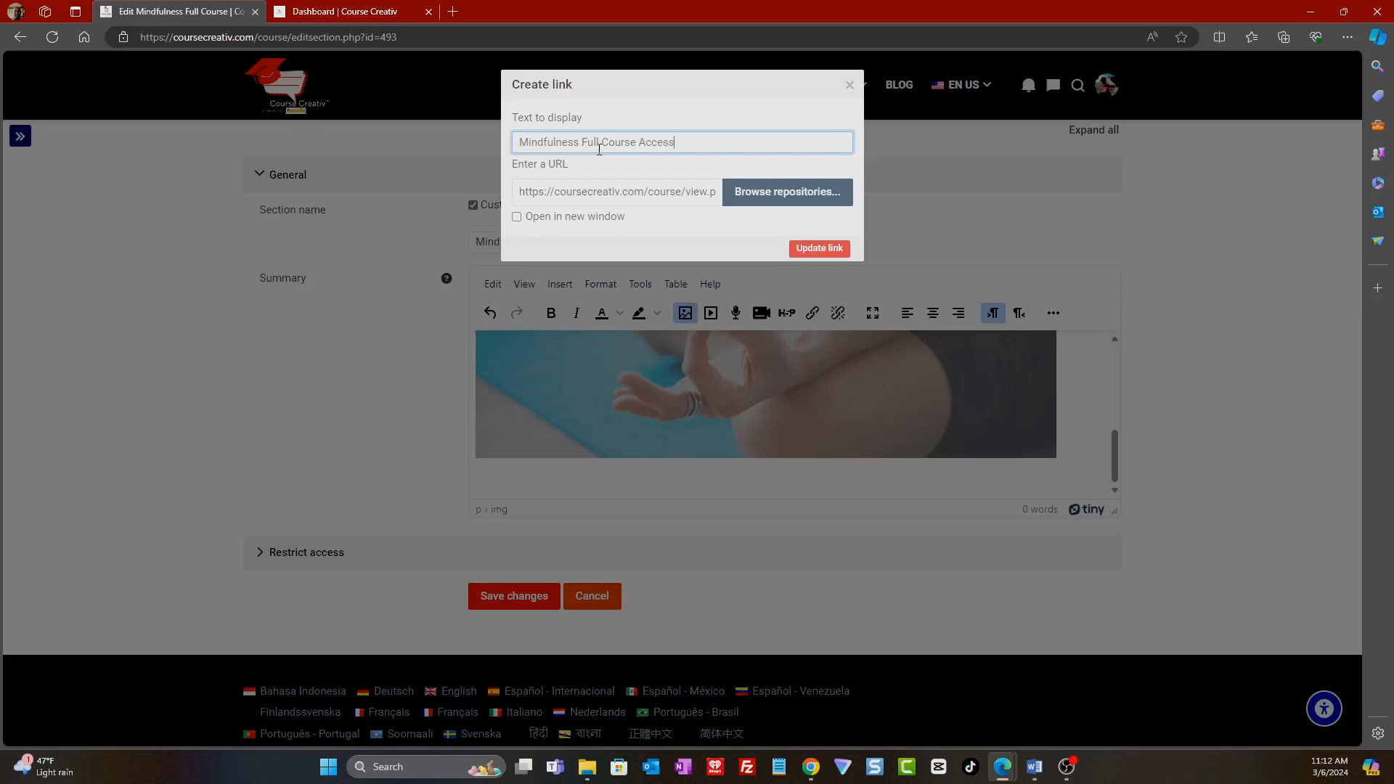
{"action": "left_click", "coordinate": [517, 217]}
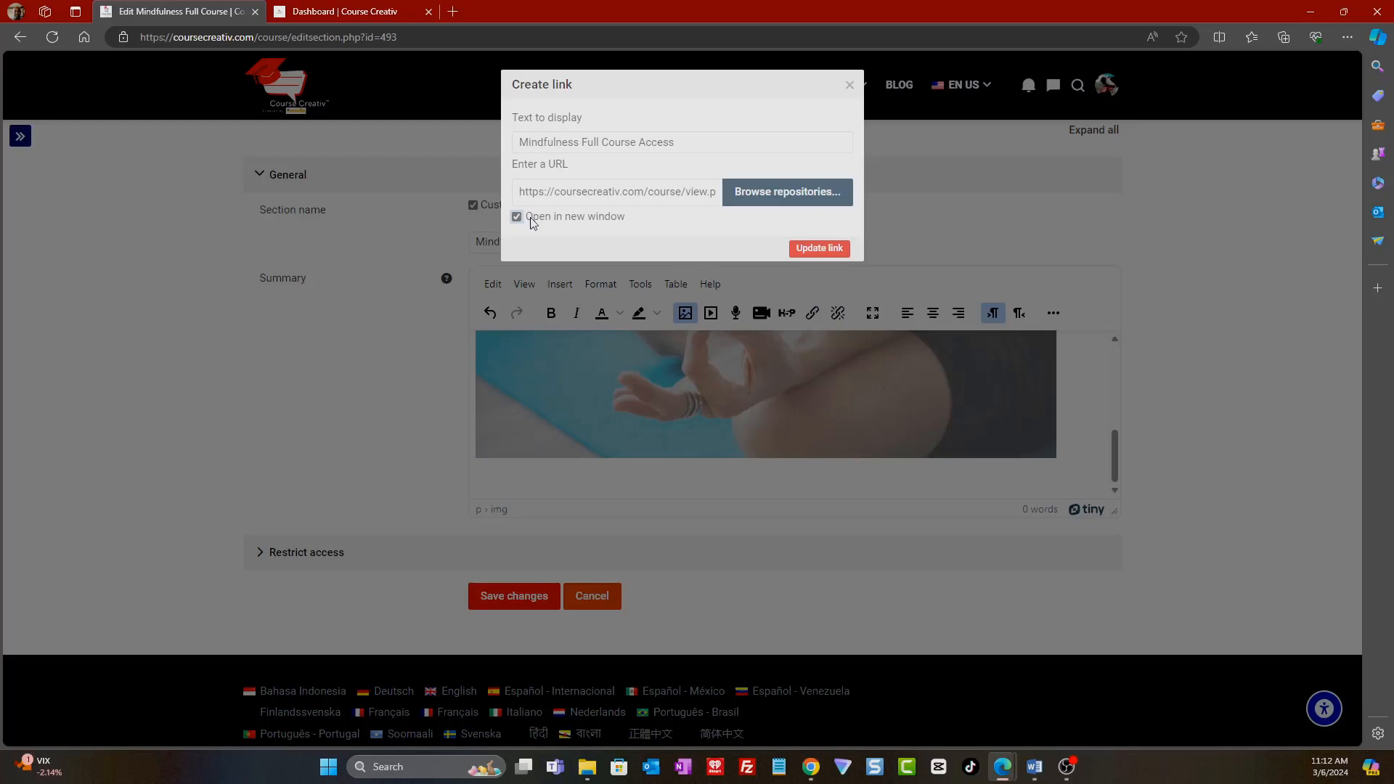
{"action": "left_click", "coordinate": [810, 249]}
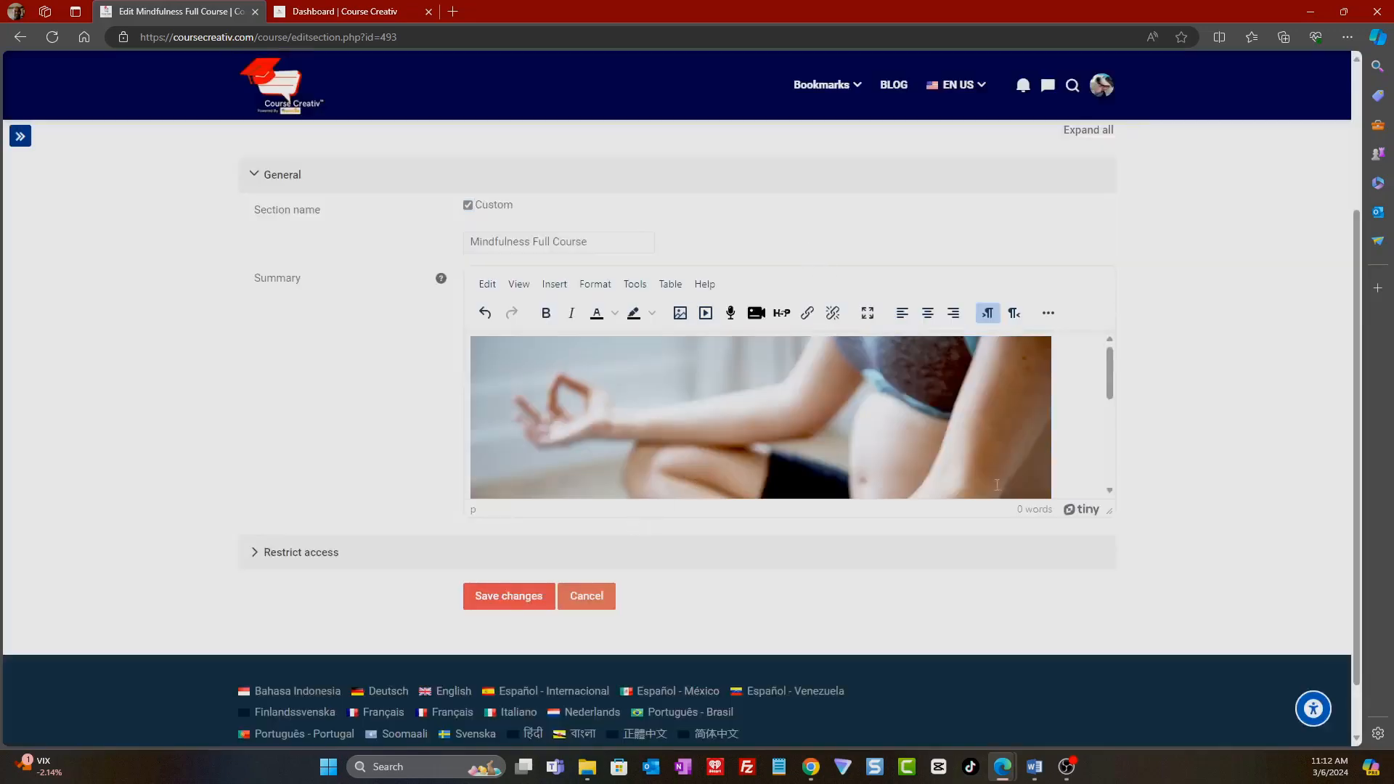
- Add the line "Click The Image to Get Full Access To Mindfullness!" below the summary image and save the section
{"action": "scroll", "coordinate": [1066, 468], "scroll_direction": "down", "scroll_amount": 3}
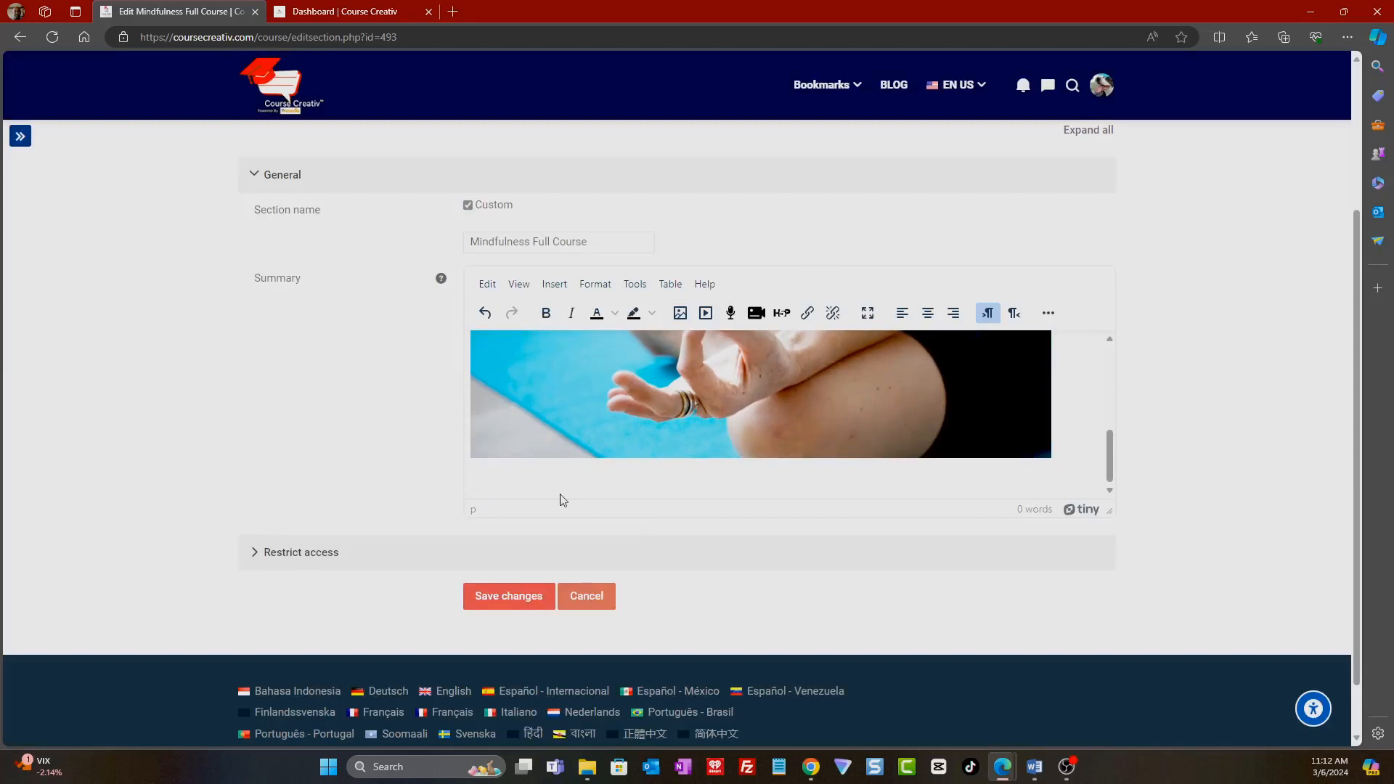
{"action": "type", "text": "ick The Image to Get Full Access To Mindfullness!"}
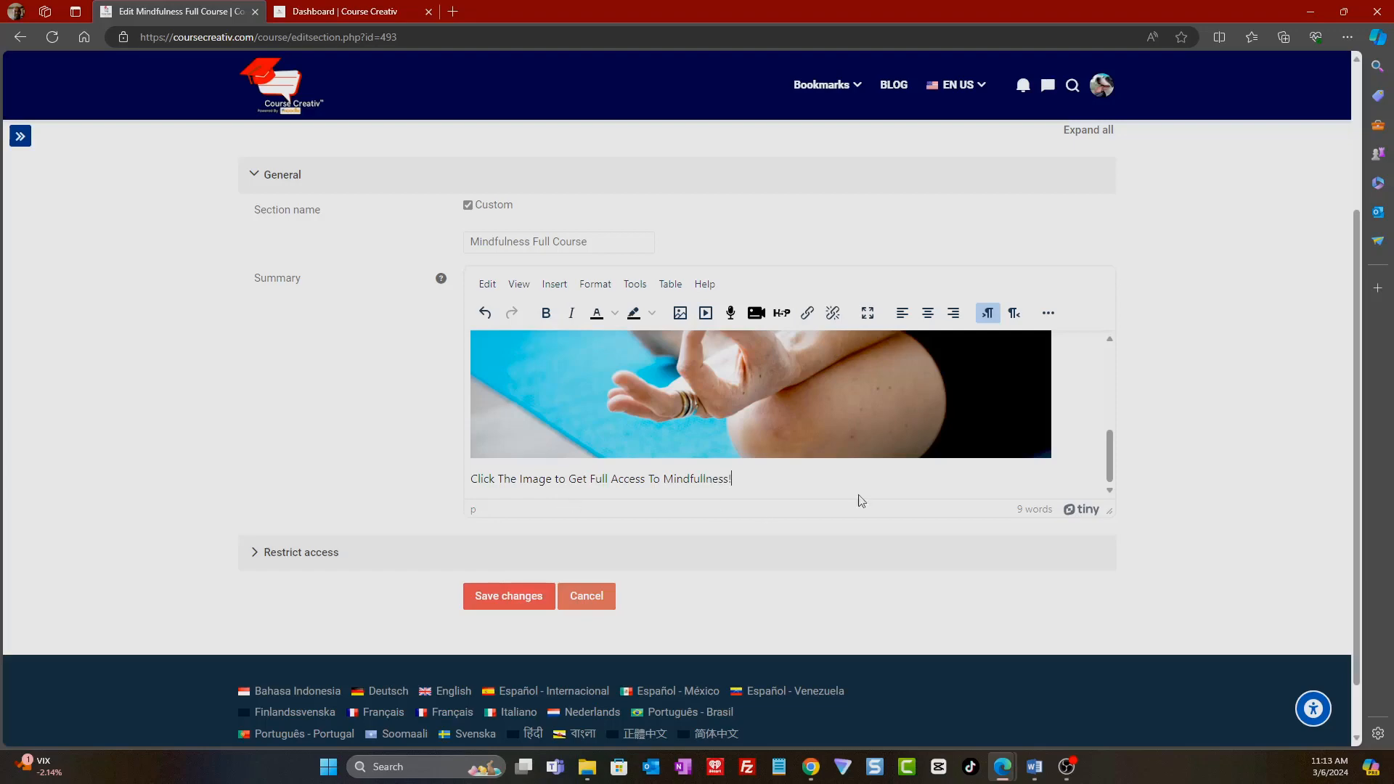
{"action": "left_click", "coordinate": [520, 600]}
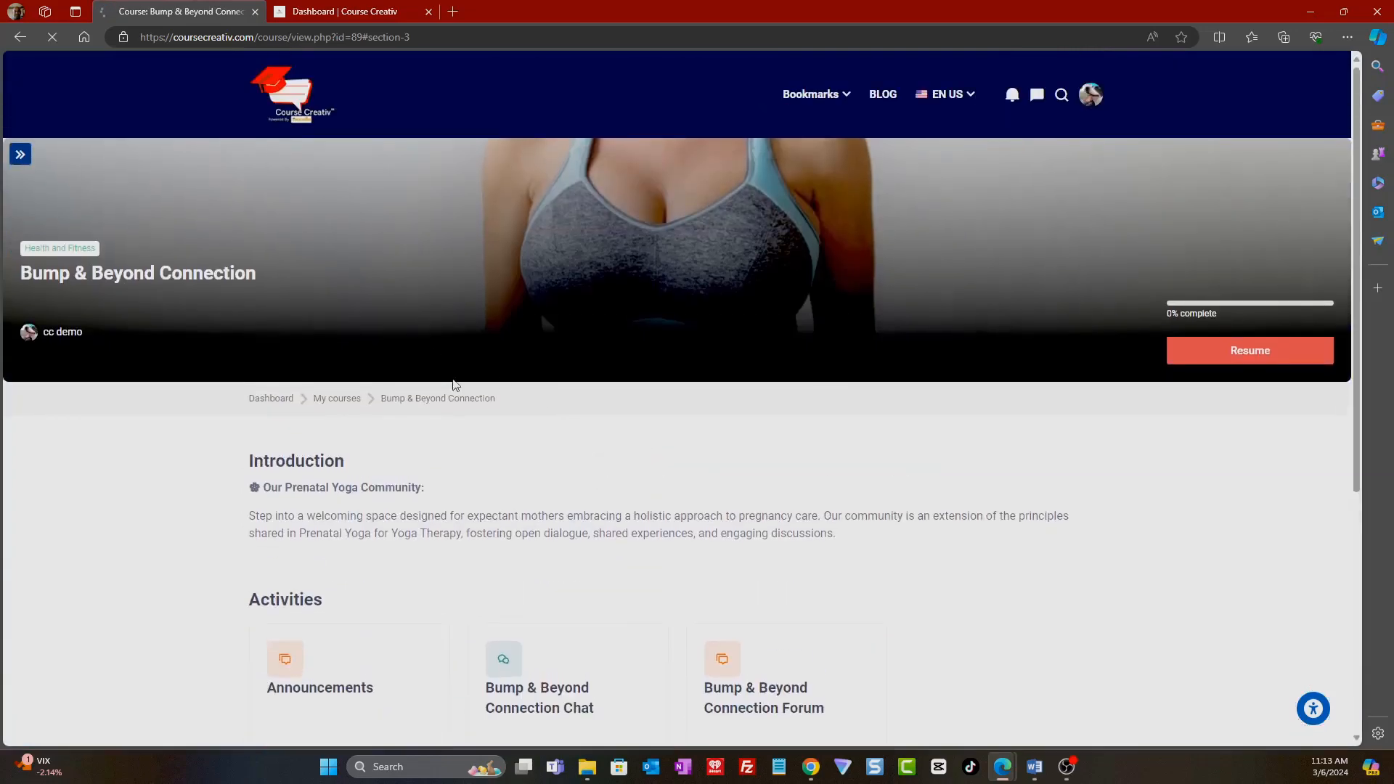
- Check the Mindfulness Full Course card and its section page with the linked image, and return to the community page
{"action": "scroll", "coordinate": [485, 420], "scroll_direction": "down", "scroll_amount": 3}
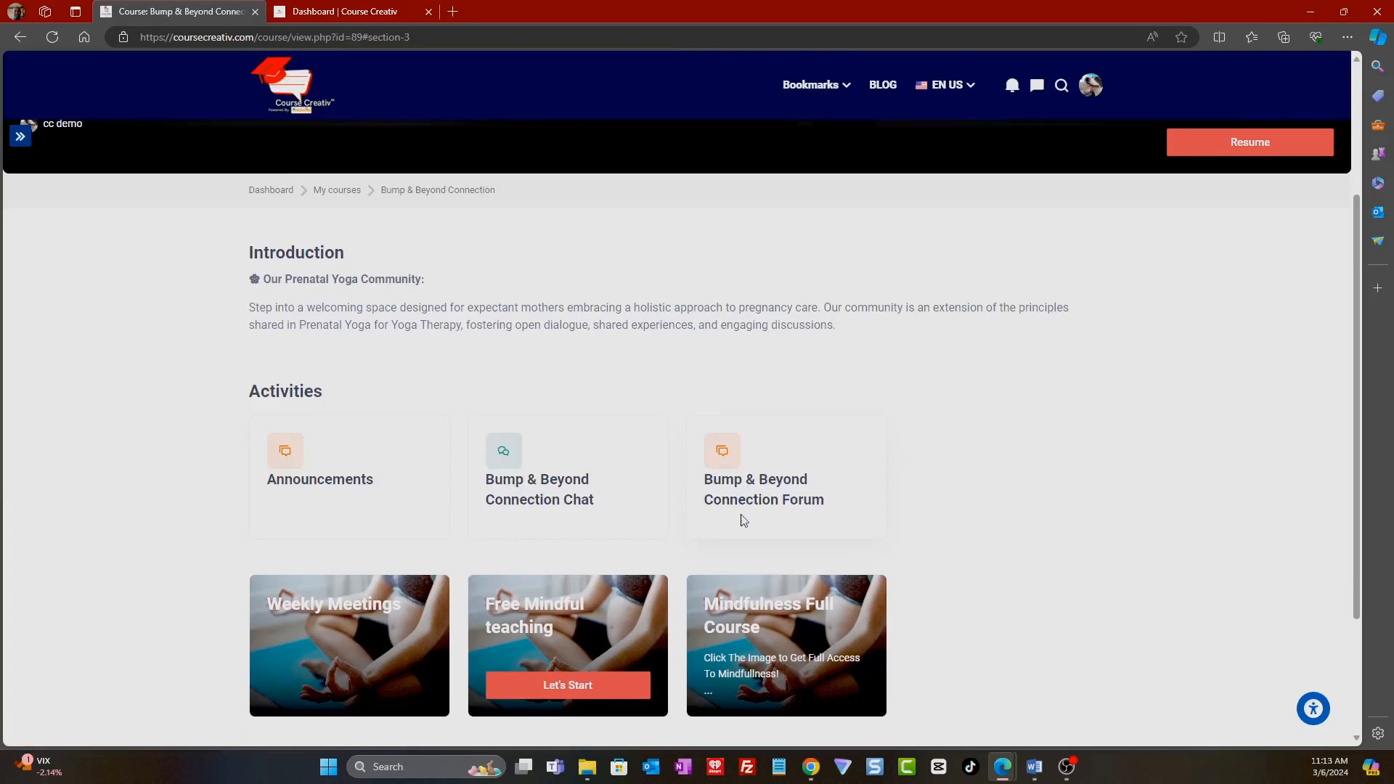
{"action": "scroll", "coordinate": [741, 476], "scroll_direction": "down", "scroll_amount": 3}
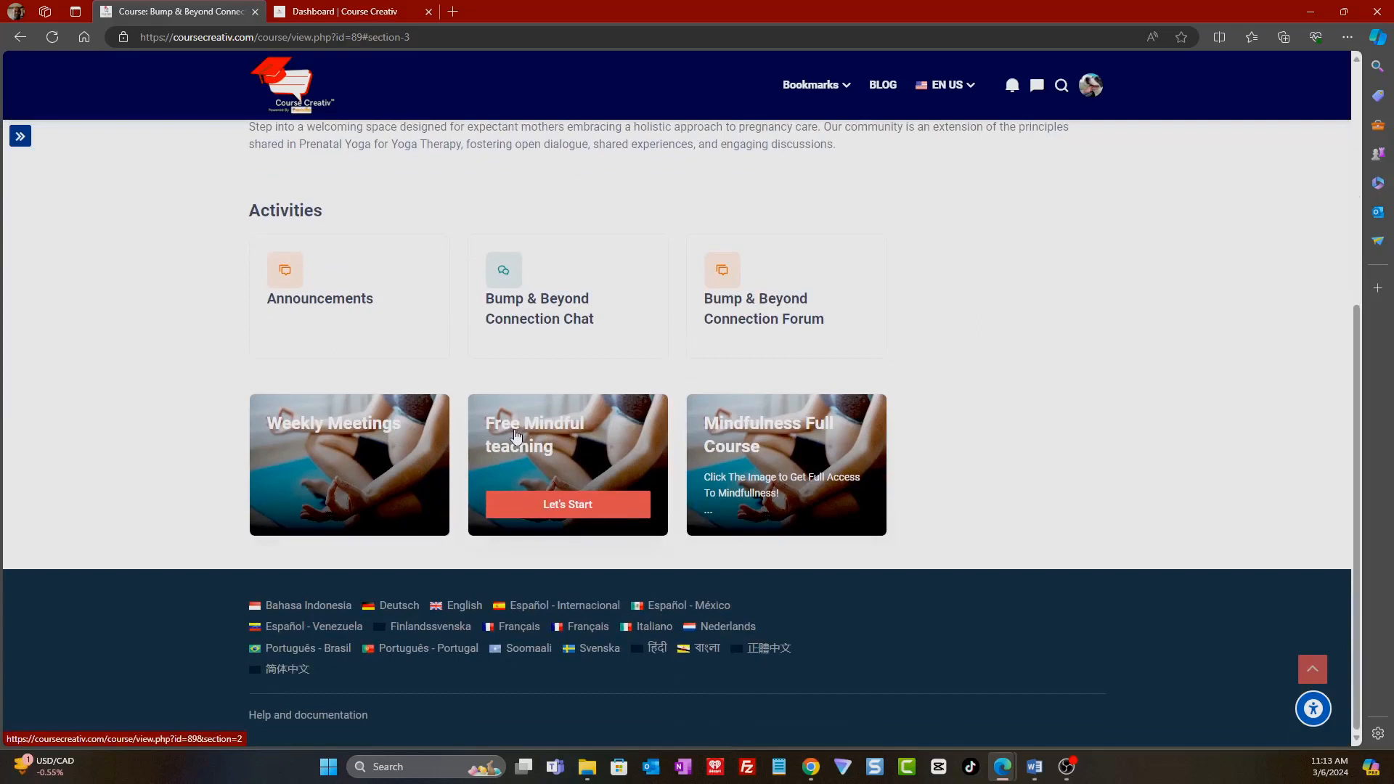
{"action": "left_click", "coordinate": [754, 441]}
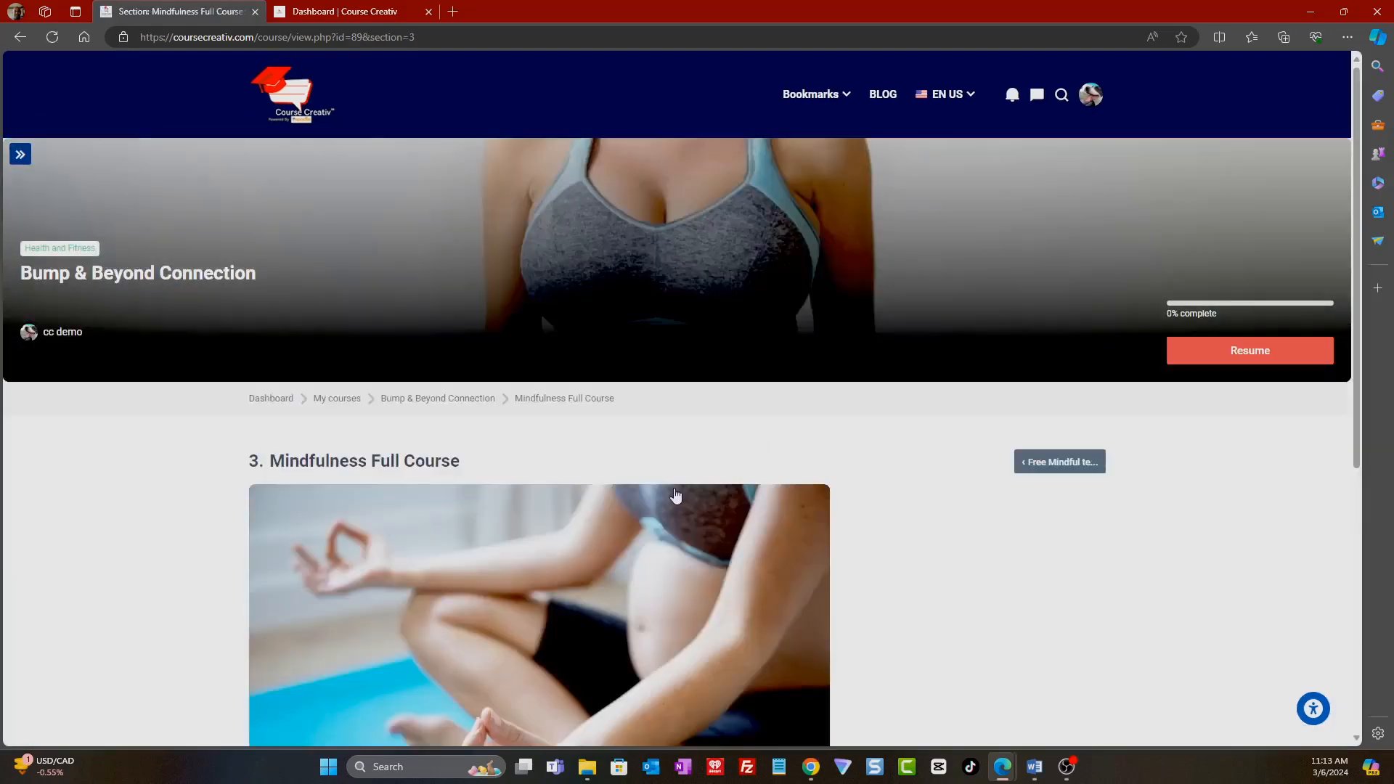
{"action": "scroll", "coordinate": [672, 494], "scroll_direction": "down", "scroll_amount": 6}
{"action": "scroll", "coordinate": [671, 491], "scroll_direction": "up", "scroll_amount": 6}
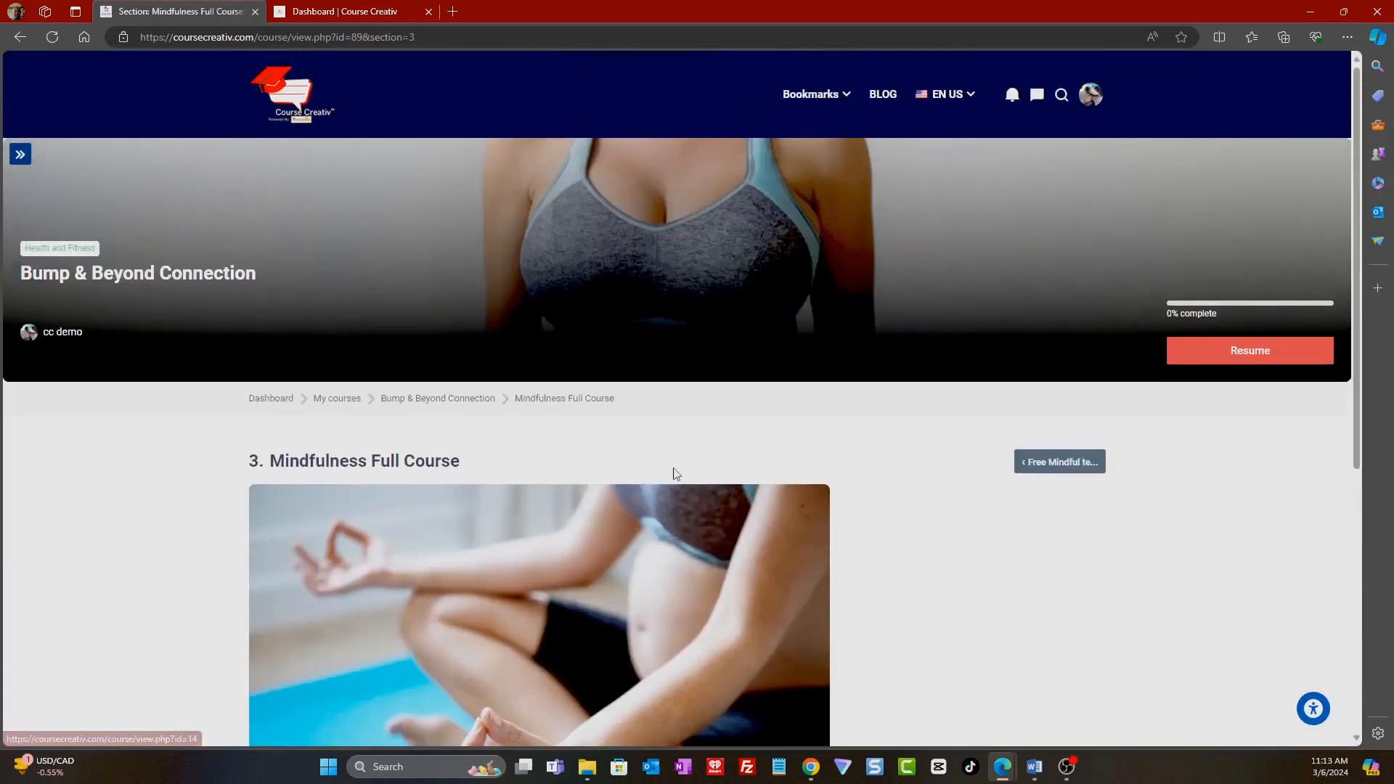
{"action": "key", "text": "alt+Left"}
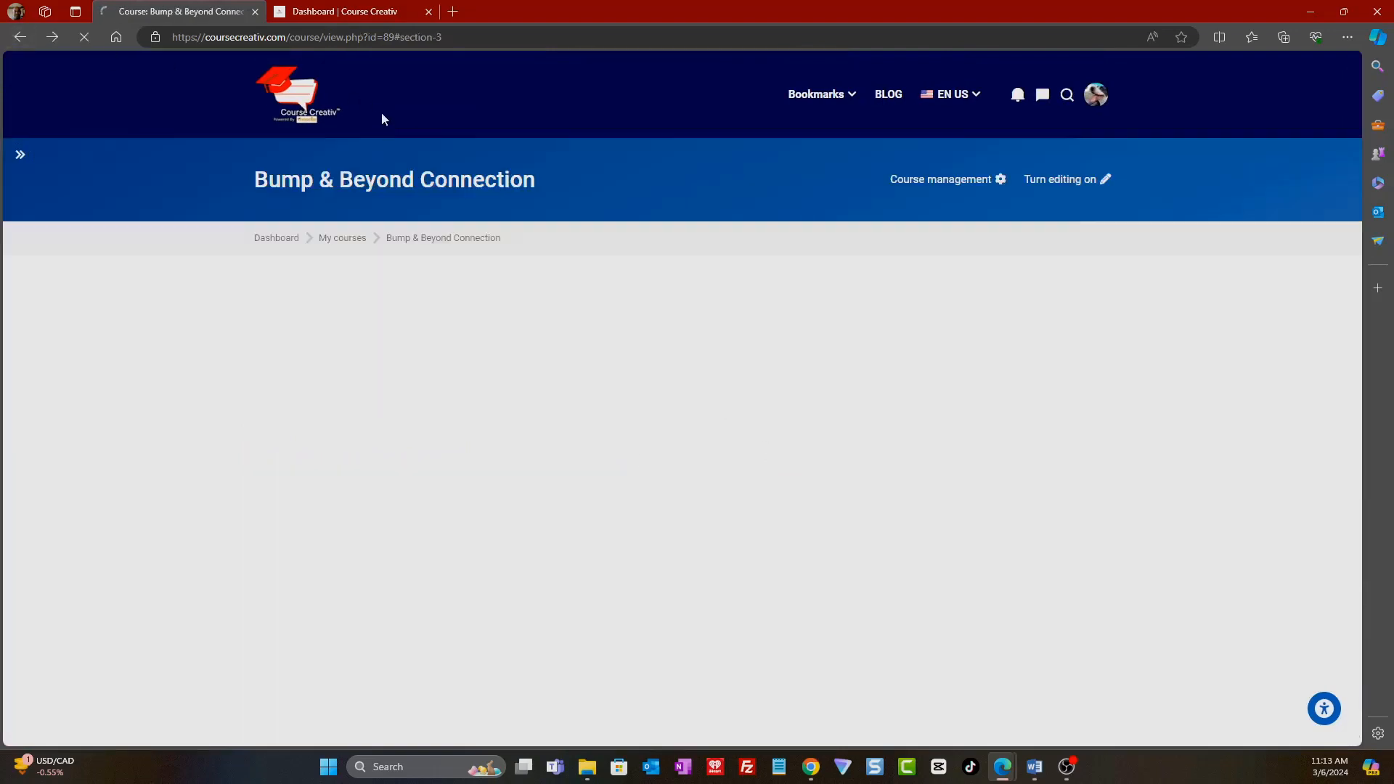
{"action": "scroll", "coordinate": [392, 181], "scroll_direction": "up", "scroll_amount": 5}
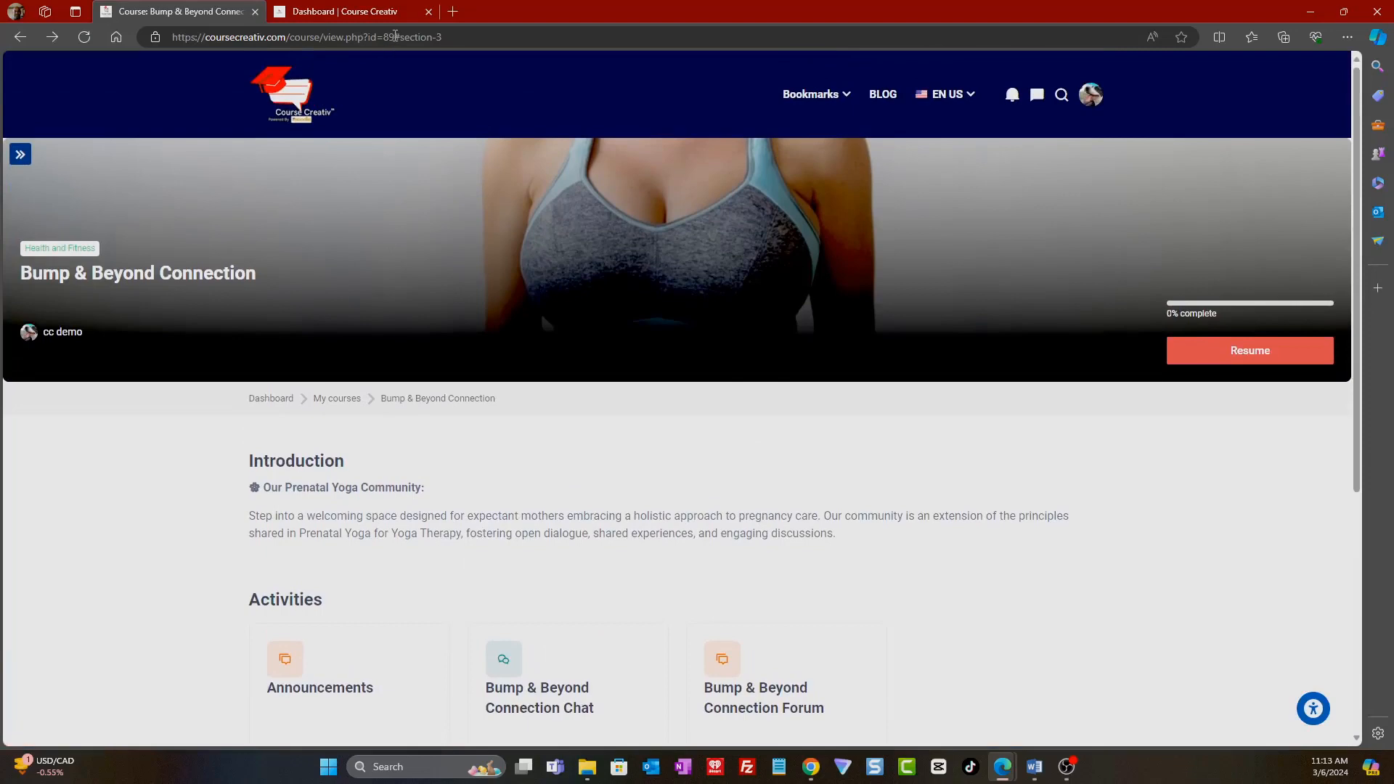
- Copy the community URL up to id=89, open it in a maximized Firefox window and accept the cookies
{"action": "left_click_drag", "start_coordinate": [395, 36], "coordinate": [121, 37]}
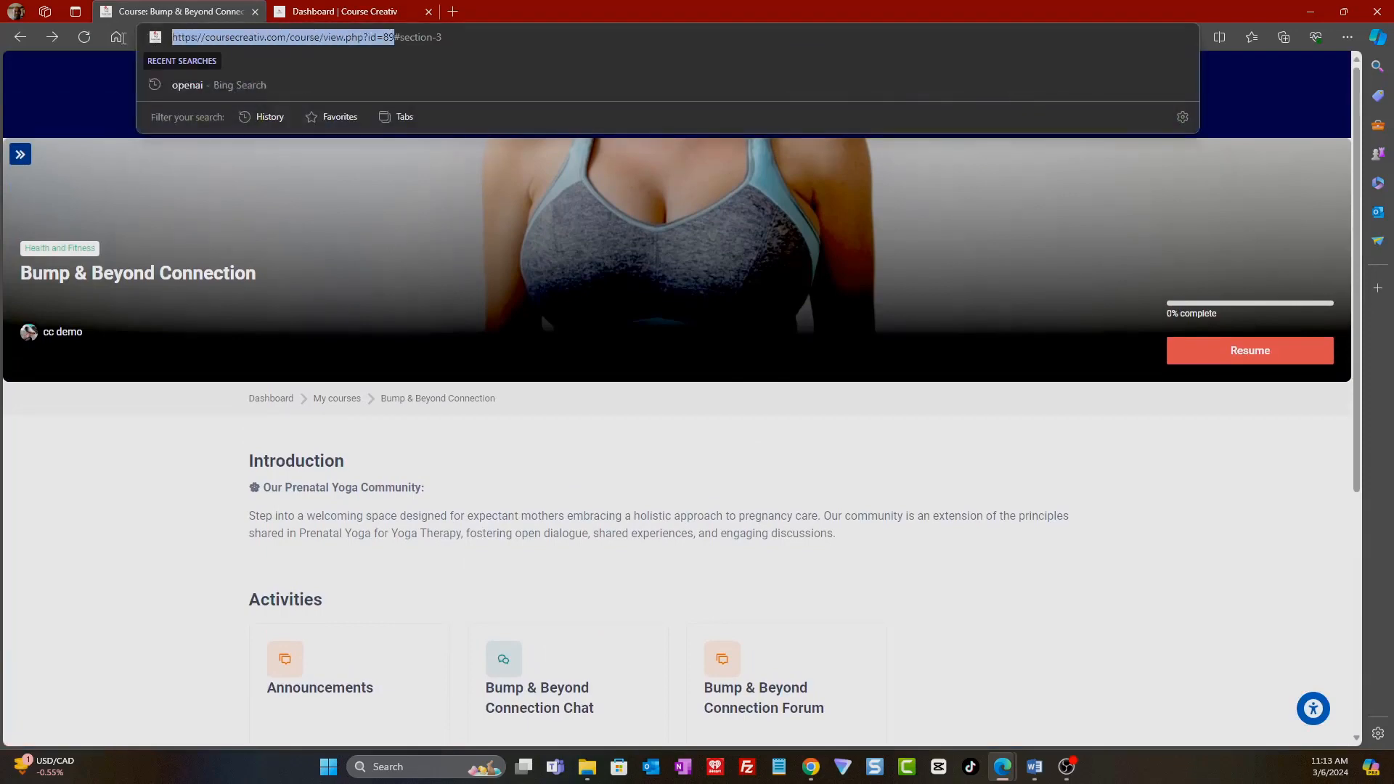
{"action": "right_click", "coordinate": [207, 43]}
{"action": "left_click", "coordinate": [262, 202]}
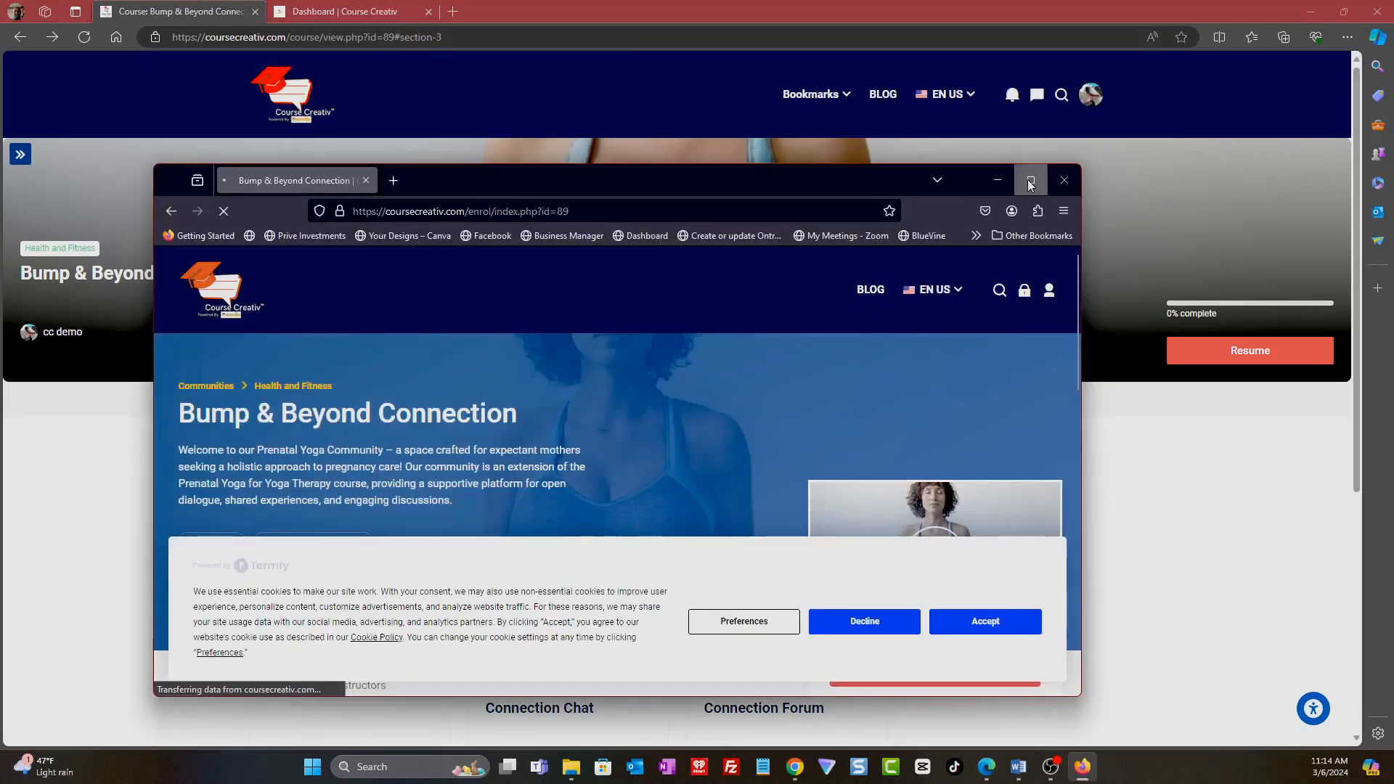
{"action": "left_click", "coordinate": [1031, 179]}
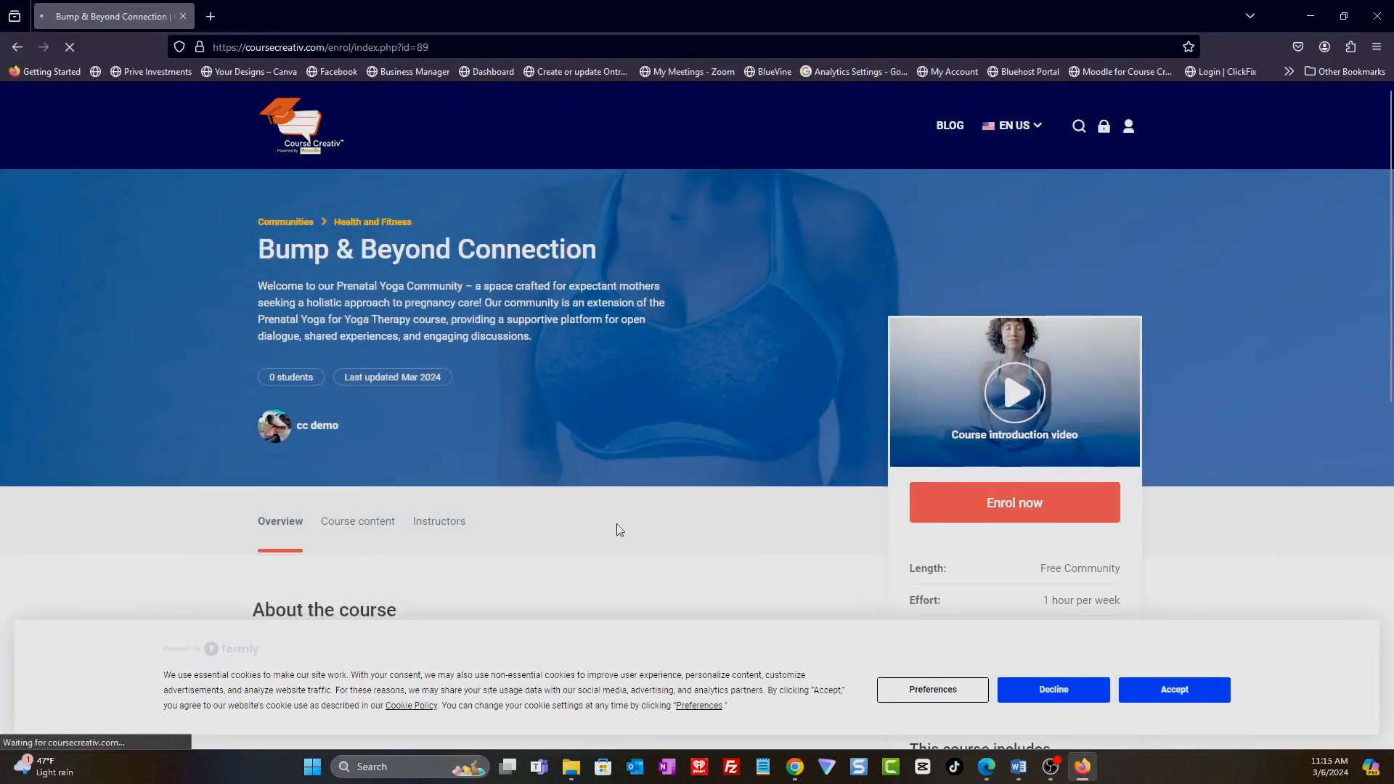
{"action": "left_click", "coordinate": [1170, 695]}
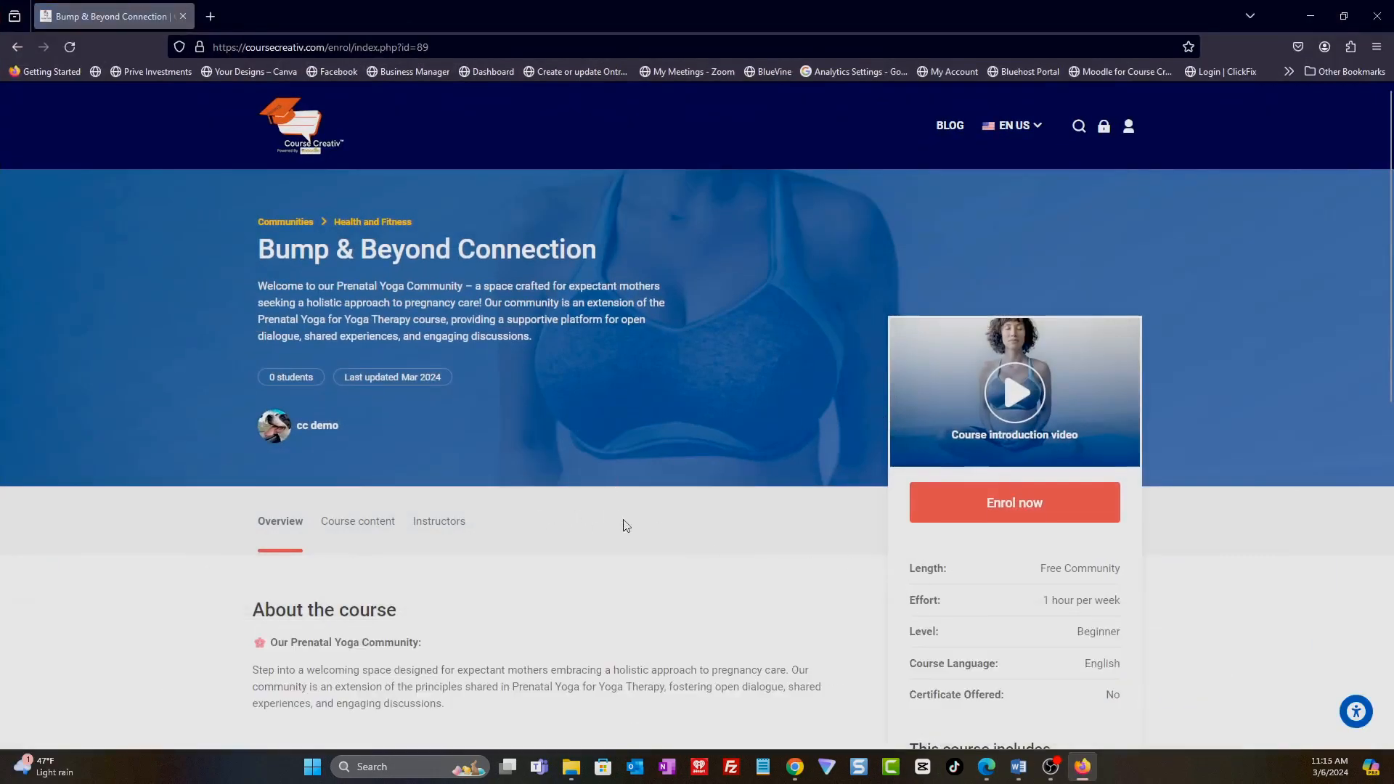
- Review the public Bump & Beyond Connection page and go through its Enrol now option to the enrollment options
{"action": "scroll", "coordinate": [623, 526], "scroll_direction": "down", "scroll_amount": 2}
{"action": "scroll", "coordinate": [799, 465], "scroll_direction": "up", "scroll_amount": 1}
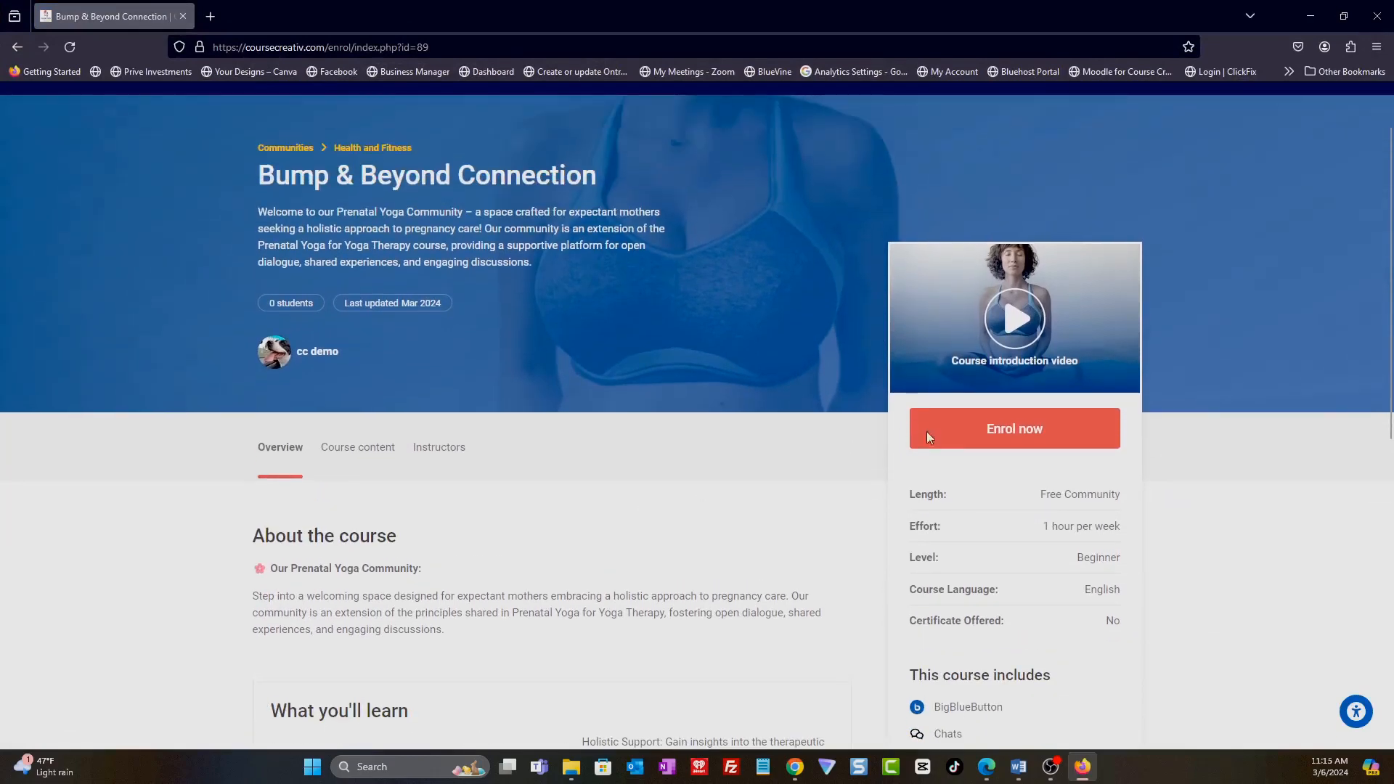
{"action": "left_click", "coordinate": [1035, 432]}
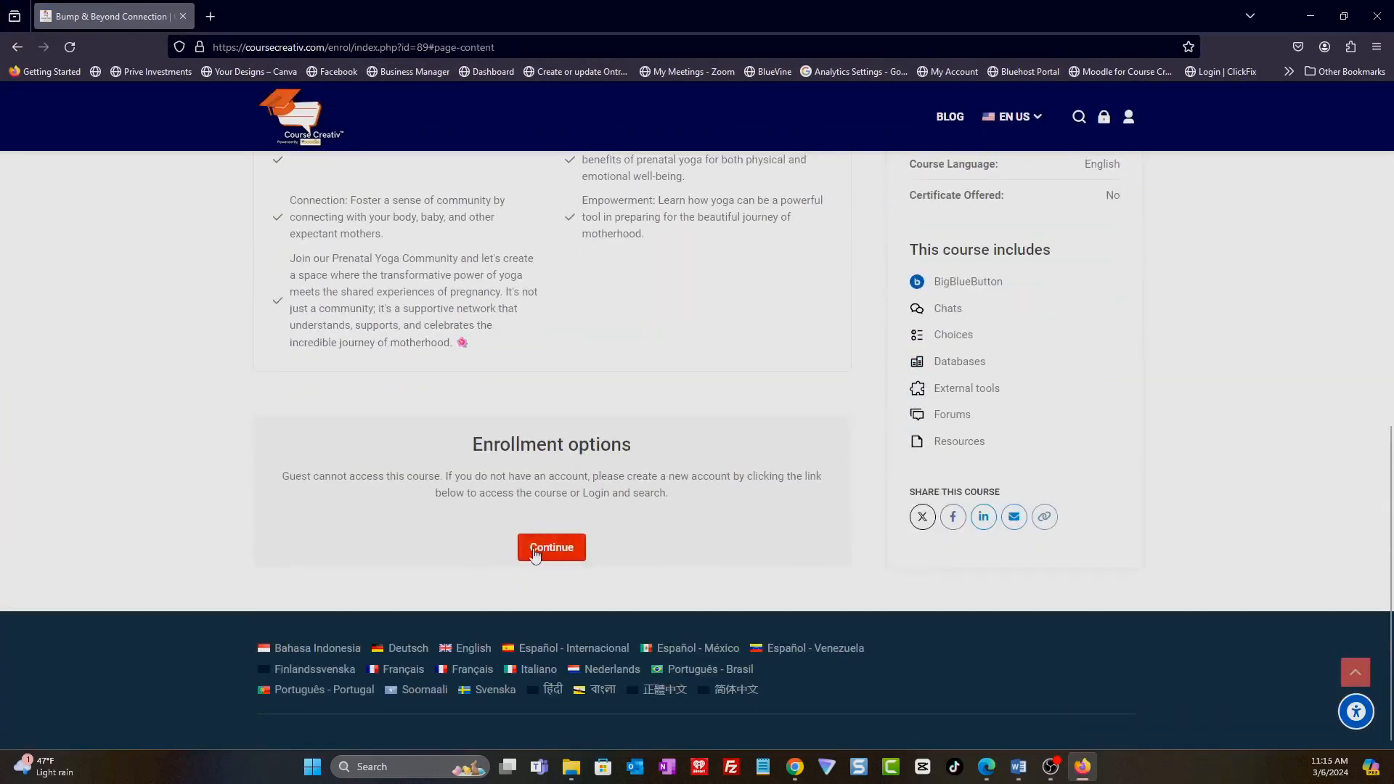
{"action": "scroll", "coordinate": [559, 517], "scroll_direction": "up", "scroll_amount": 4}
{"action": "scroll", "coordinate": [543, 514], "scroll_direction": "up", "scroll_amount": 3}
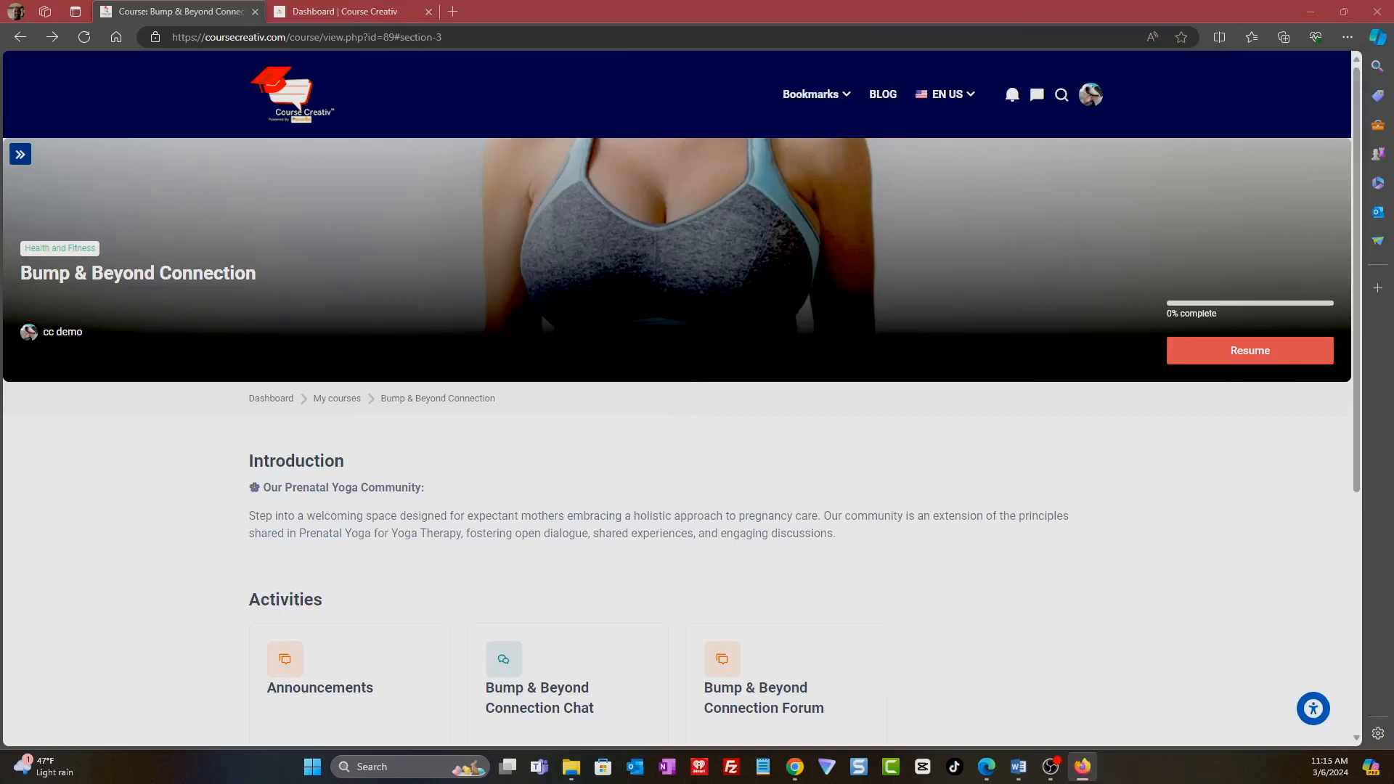
- Play the course introduction video on the public community page and navigate away from it
{"action": "left_click_drag", "start_coordinate": [1393, 221], "coordinate": [411, 109]}
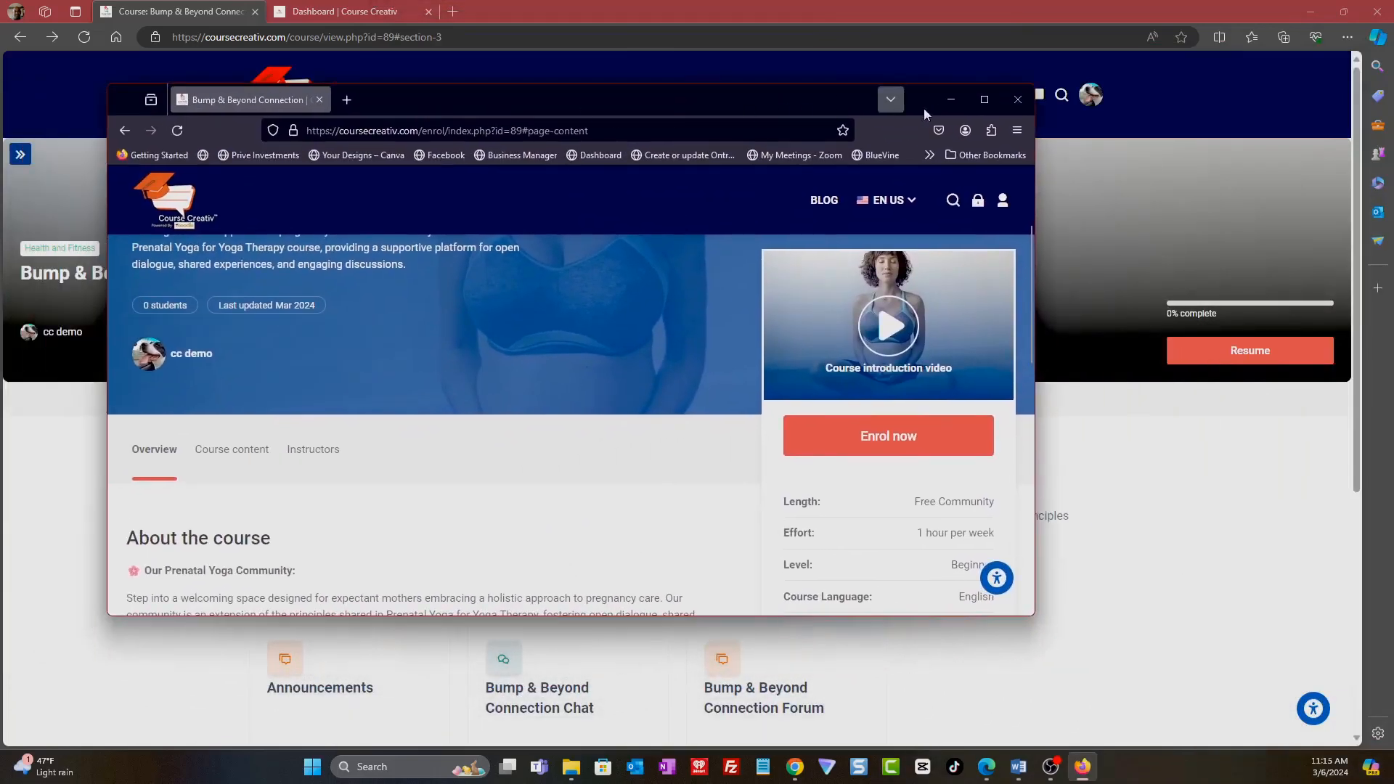
{"action": "left_click", "coordinate": [978, 99]}
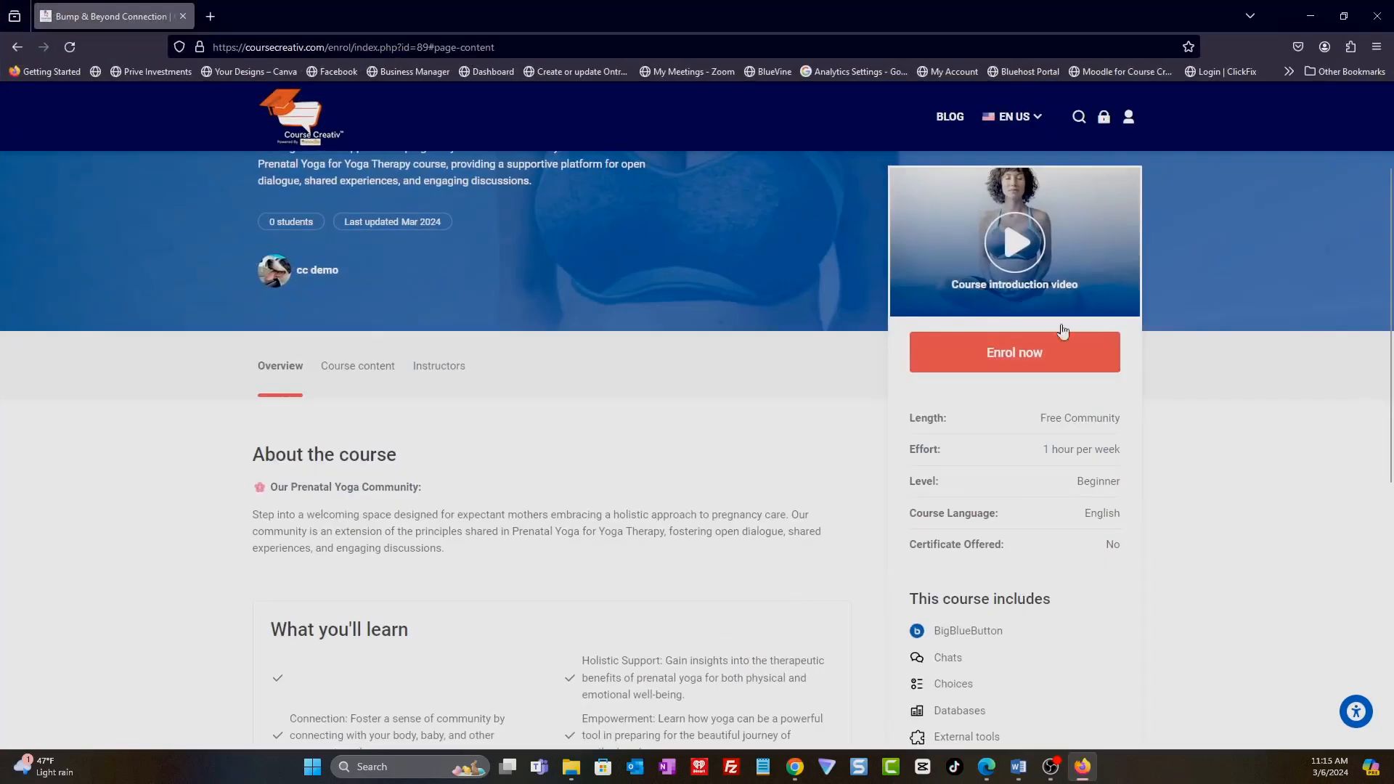
{"action": "left_click", "coordinate": [1016, 244]}
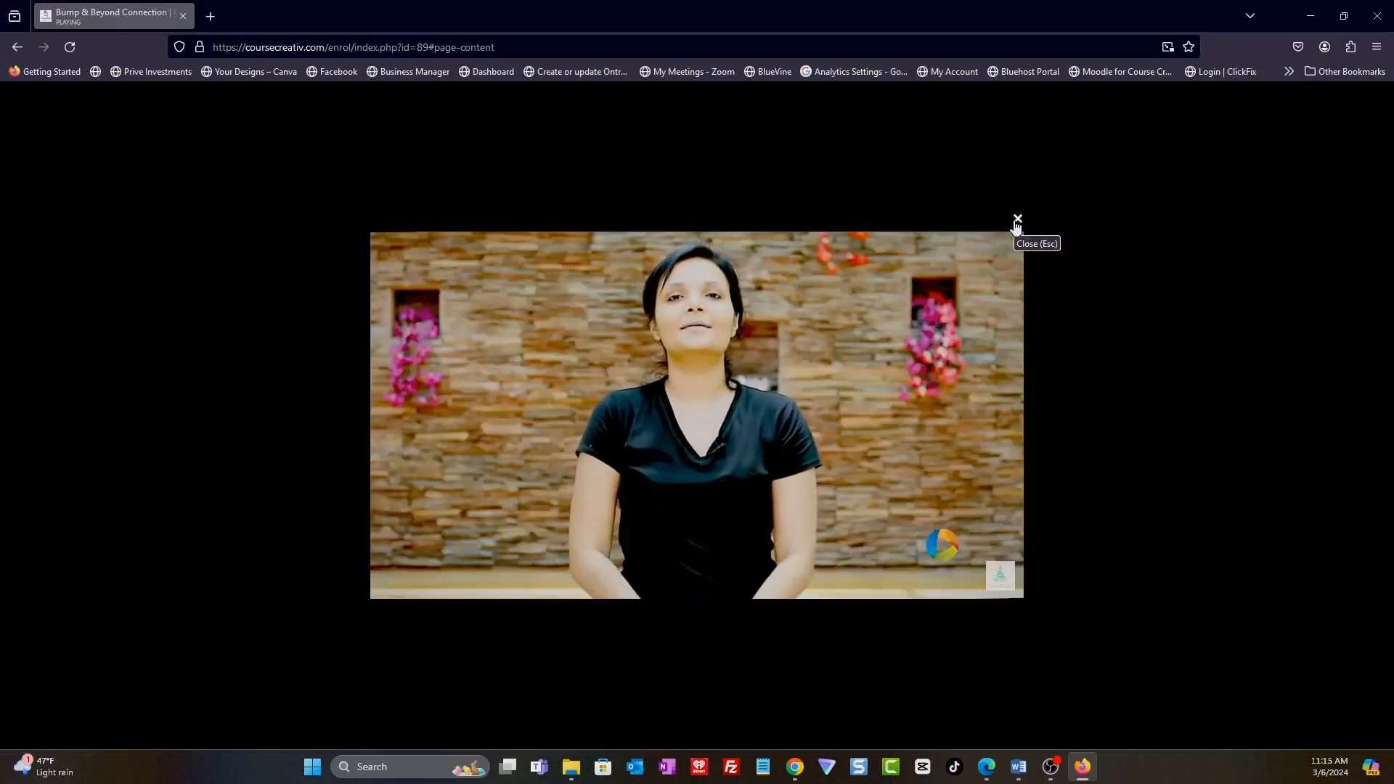
{"action": "left_click", "coordinate": [17, 48]}
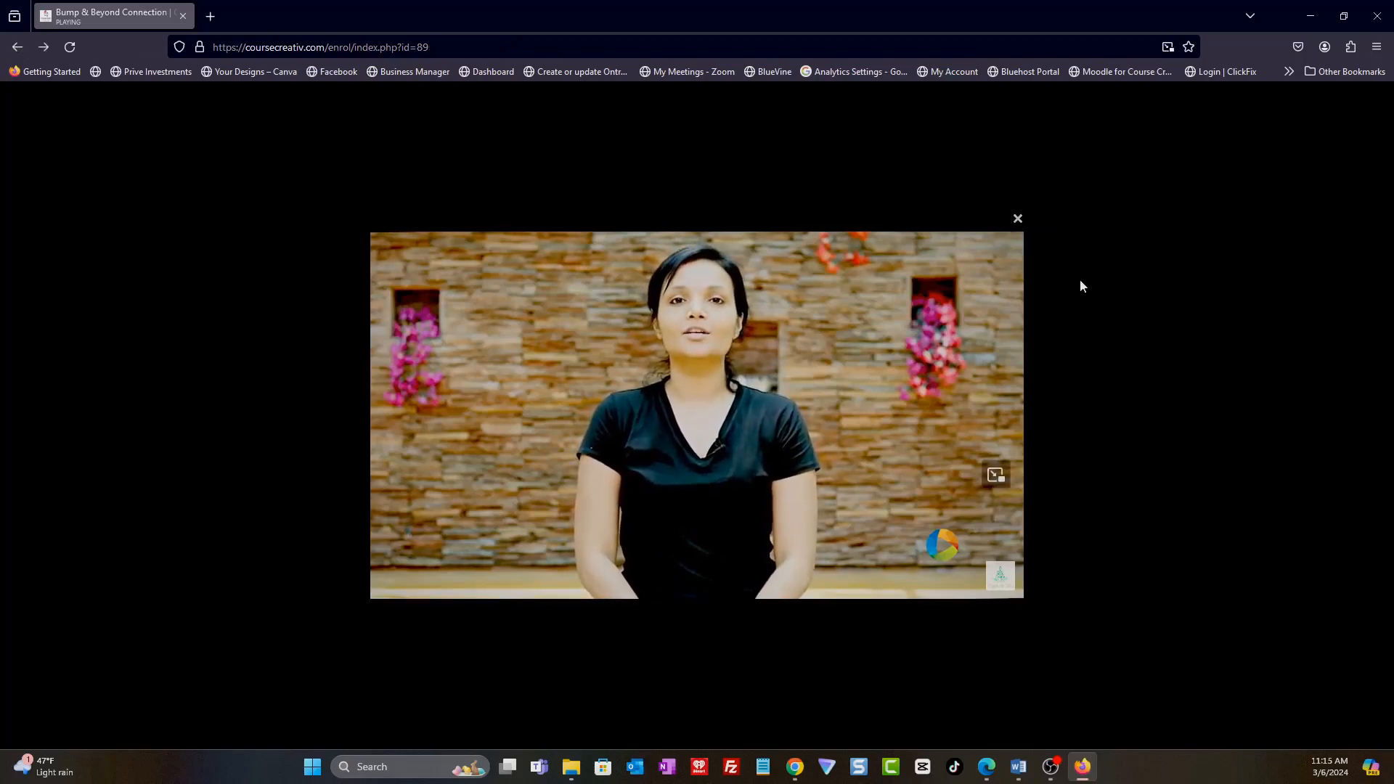
{"action": "left_click", "coordinate": [25, 48]}
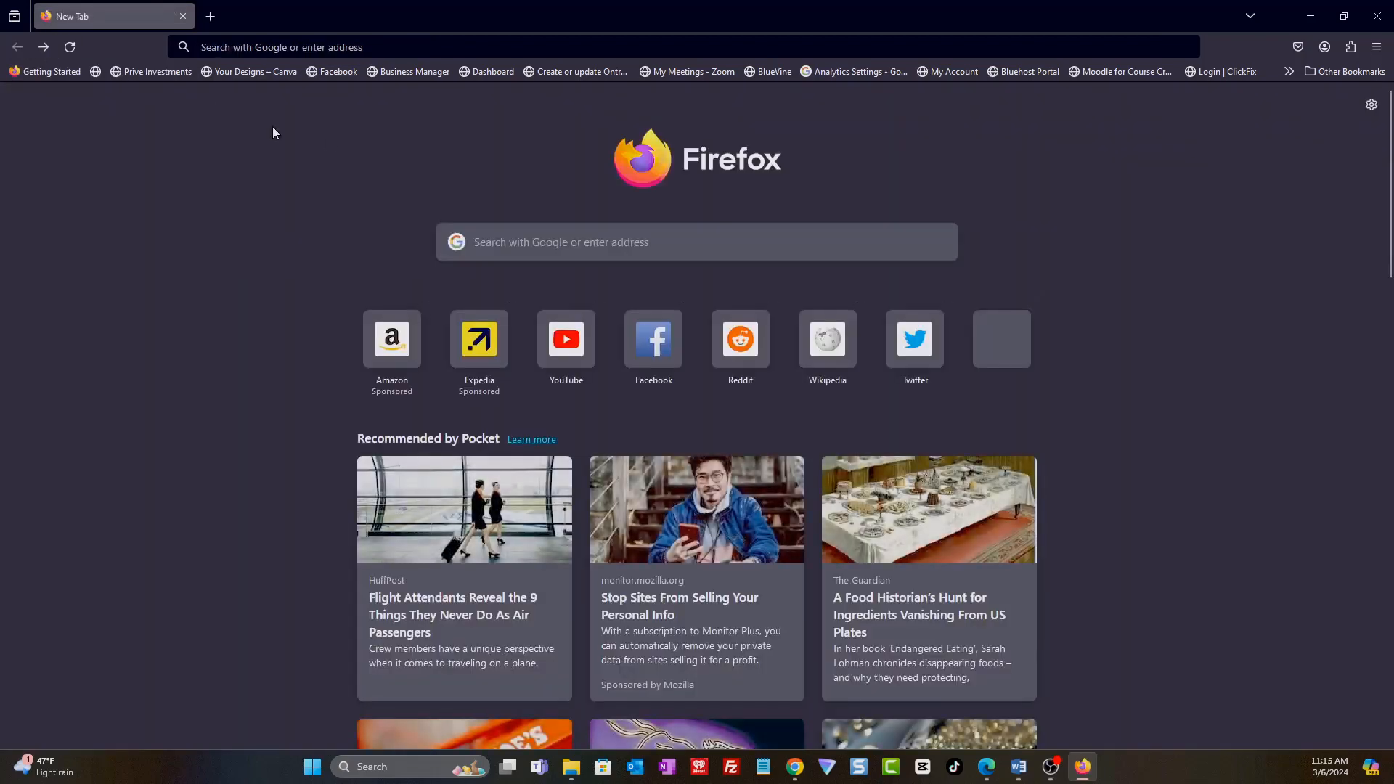
{"action": "left_click", "coordinate": [45, 48]}
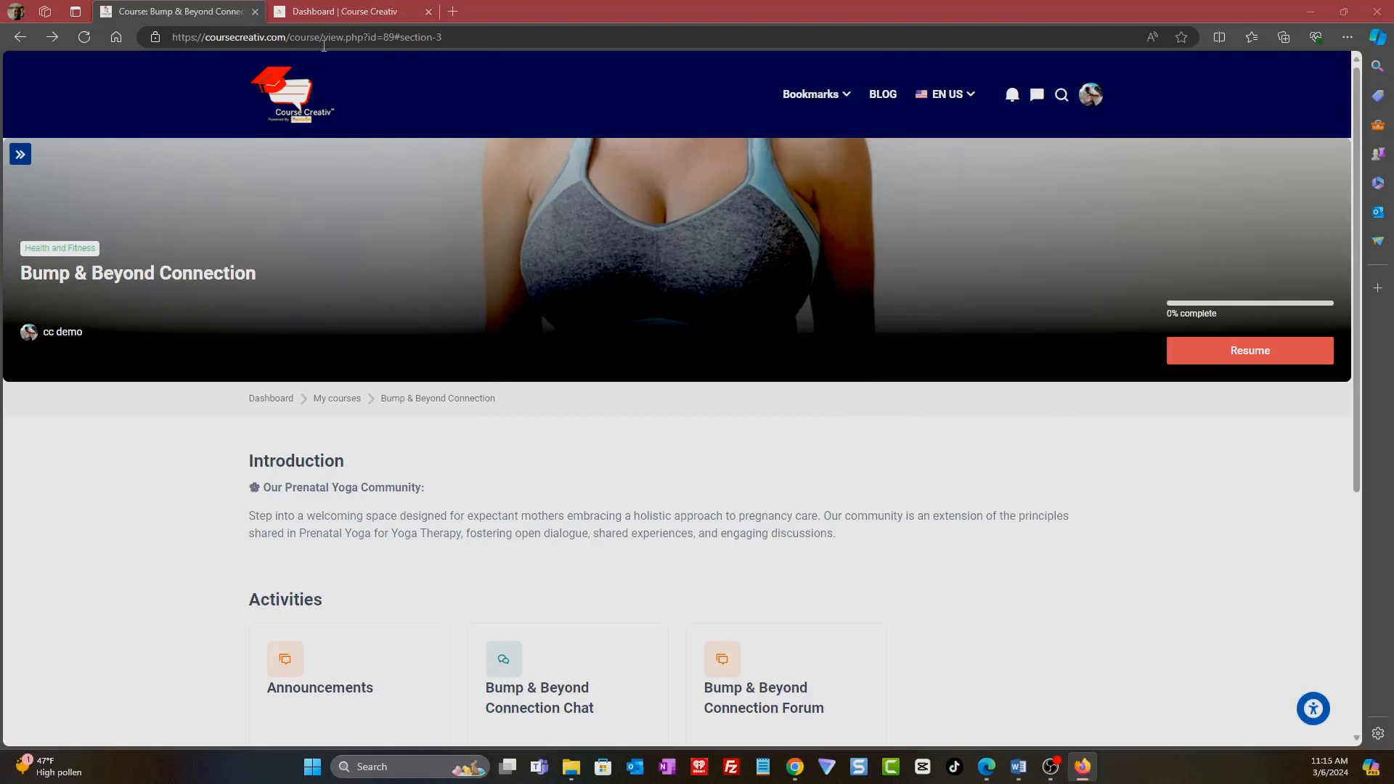
- Switch back to Edge and turn editing on for Bump & Beyond Connection
{"action": "scroll", "coordinate": [886, 399], "scroll_direction": "down", "scroll_amount": 2}
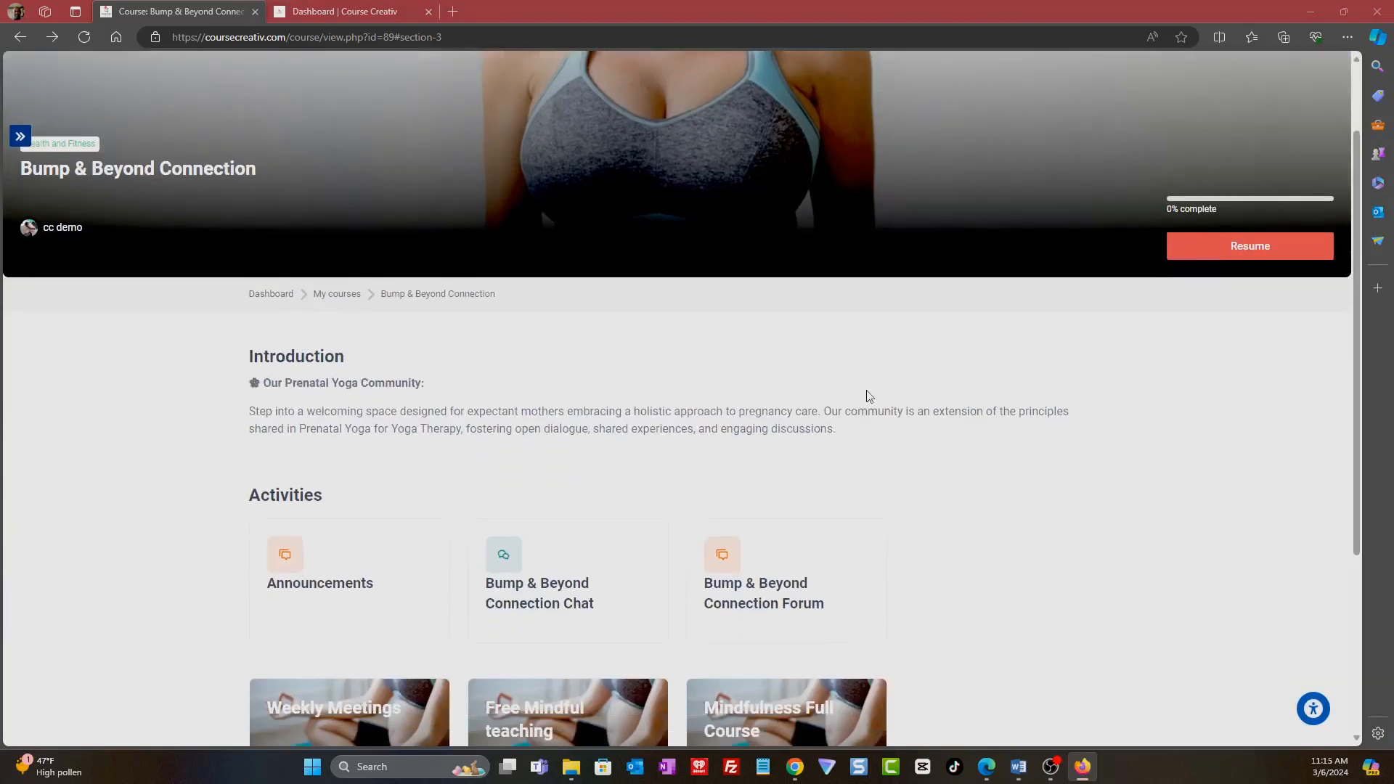
{"action": "scroll", "coordinate": [868, 395], "scroll_direction": "up", "scroll_amount": 2}
{"action": "left_click", "coordinate": [20, 155]}
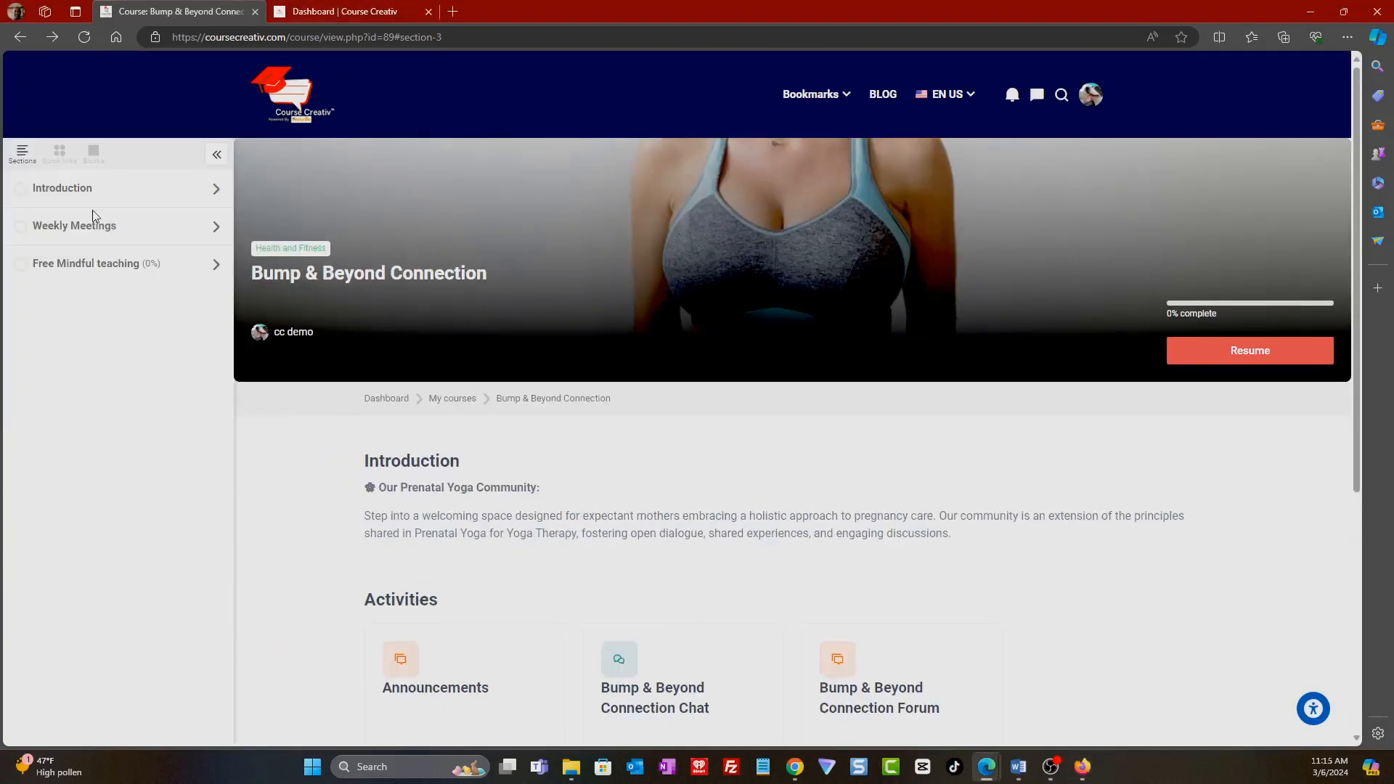
{"action": "left_click", "coordinate": [60, 153]}
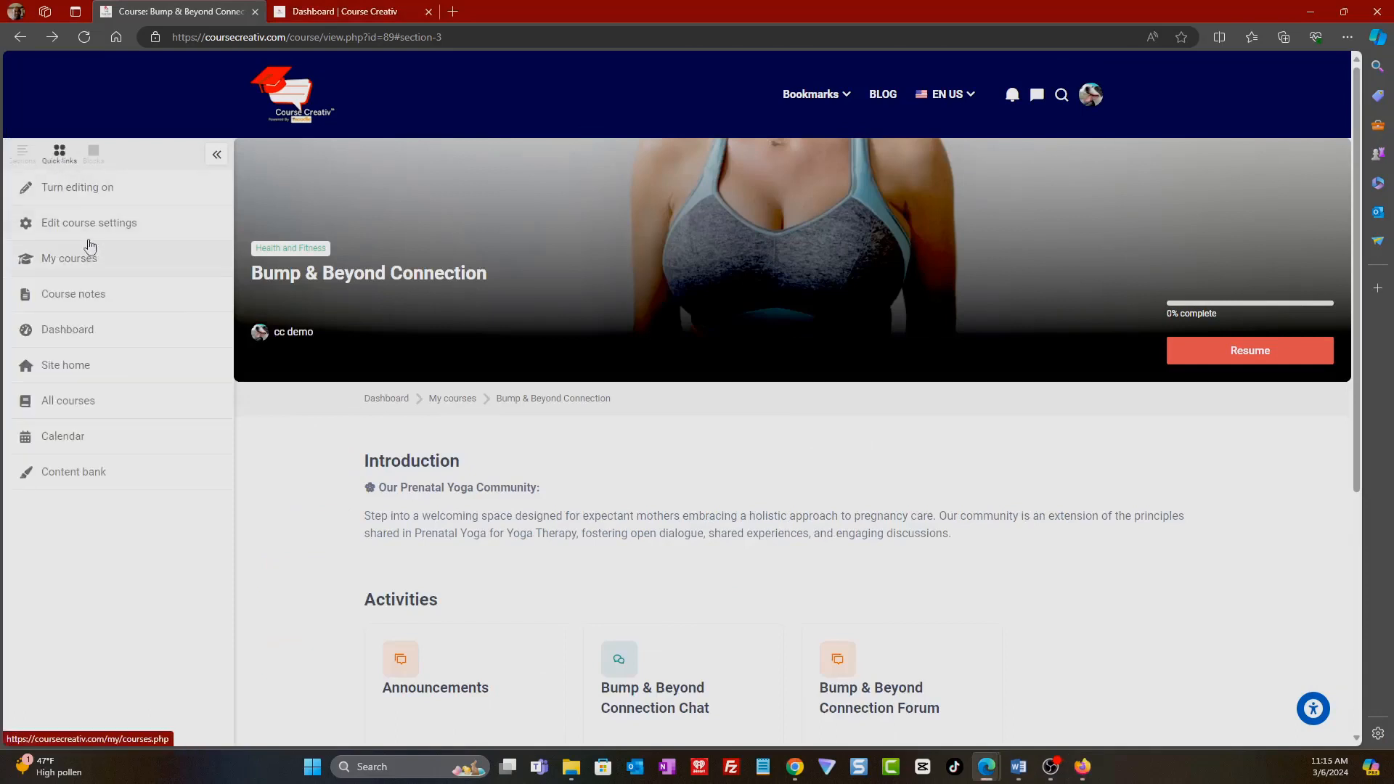
{"action": "left_click", "coordinate": [66, 193]}
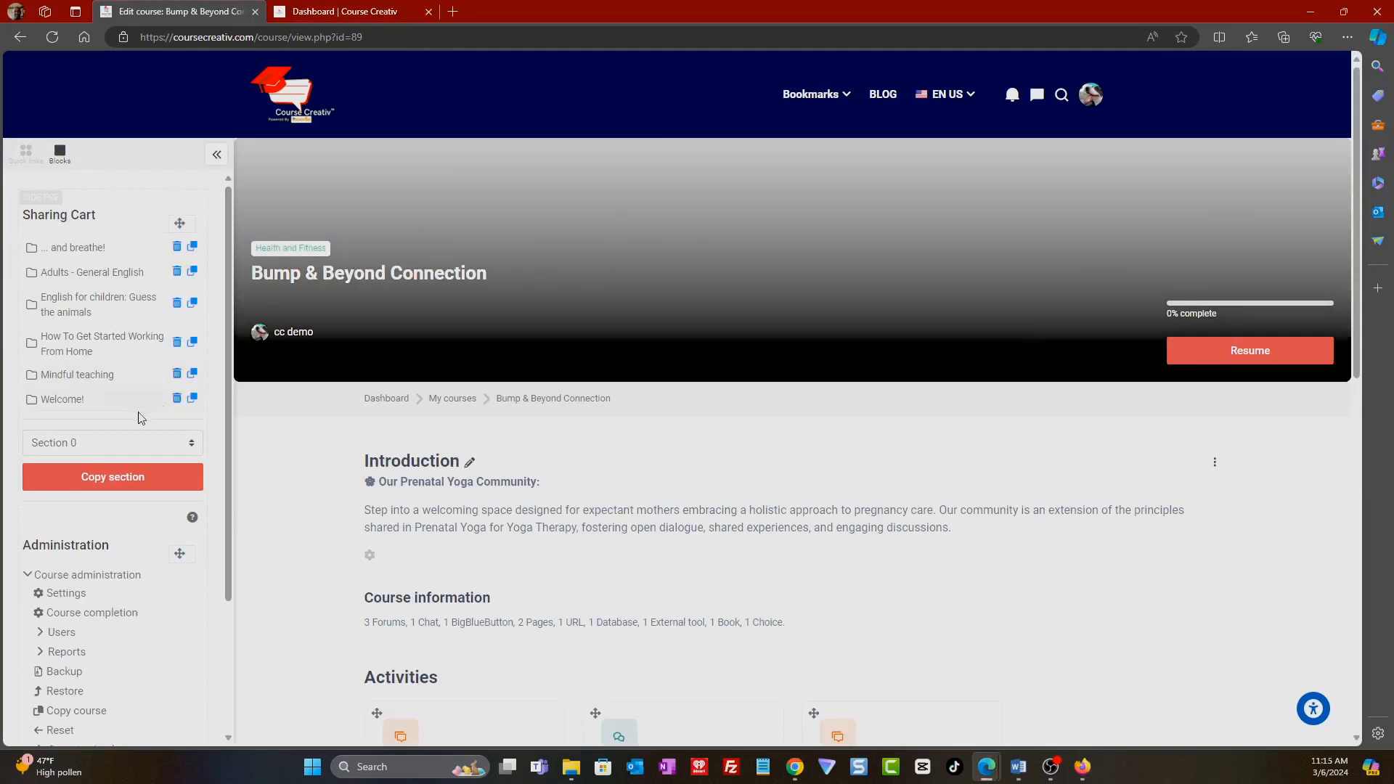
- Go to the Enrollment methods page of Bump & Beyond Connection and review the methods available to add, including Subscription Enrolment
{"action": "scroll", "coordinate": [138, 417], "scroll_direction": "down", "scroll_amount": 2}
{"action": "left_click", "coordinate": [58, 465]}
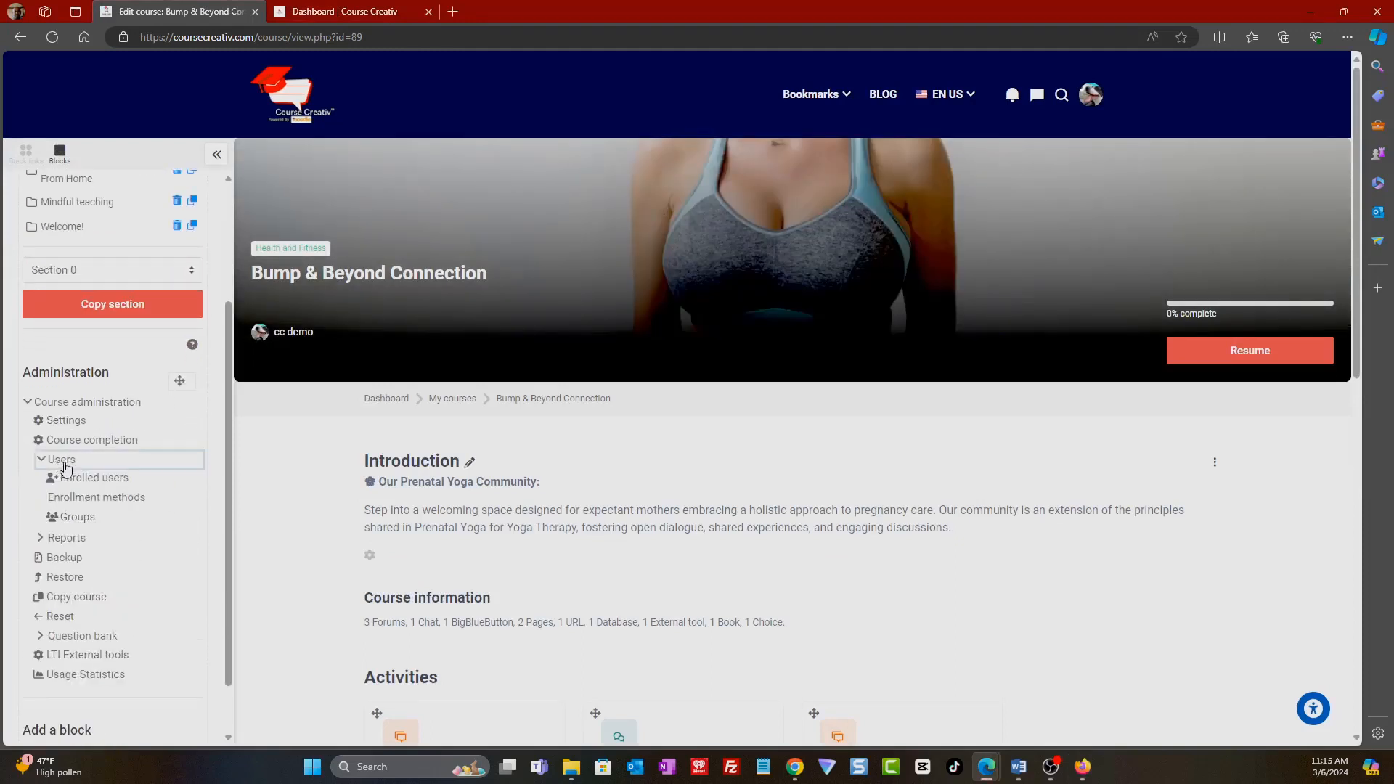
{"action": "scroll", "coordinate": [58, 436], "scroll_direction": "down", "scroll_amount": 1}
{"action": "left_click", "coordinate": [91, 432]}
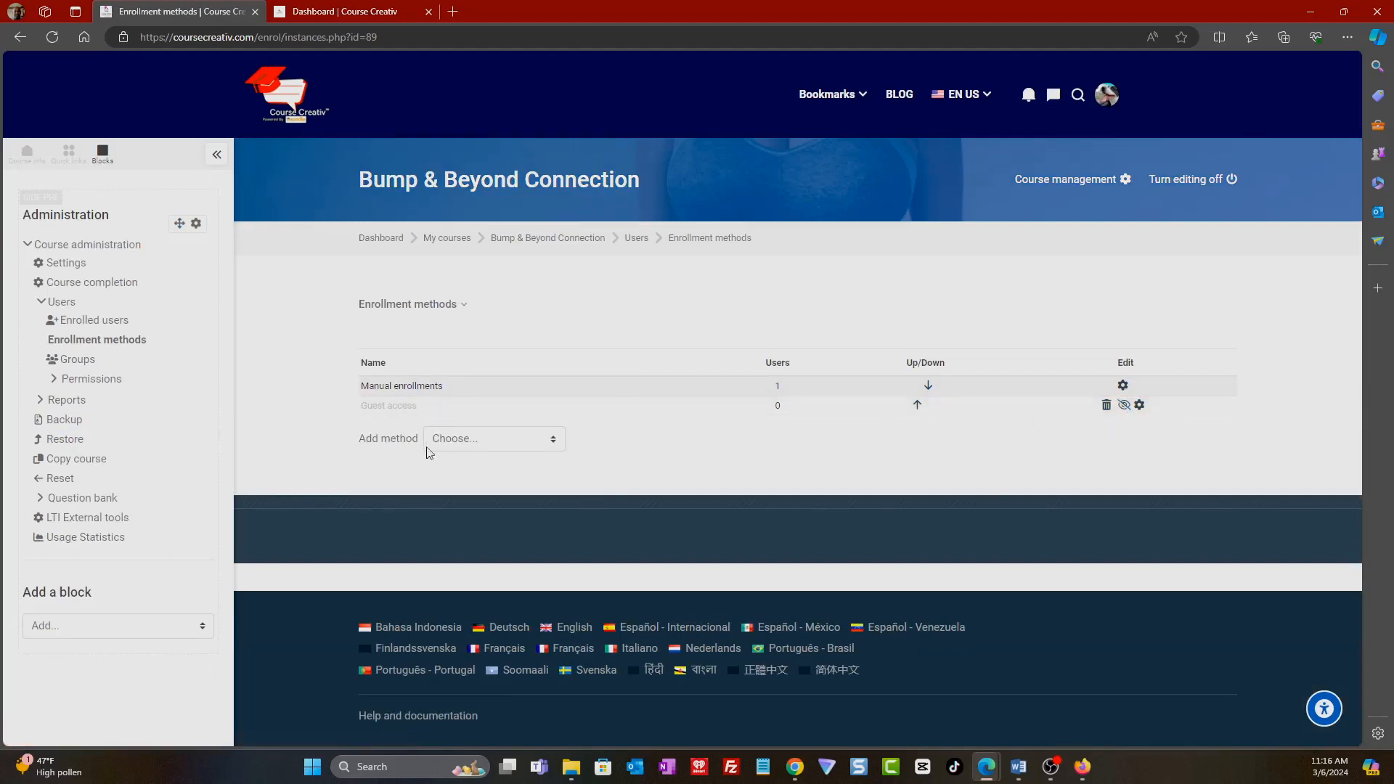
{"action": "left_click", "coordinate": [494, 445]}
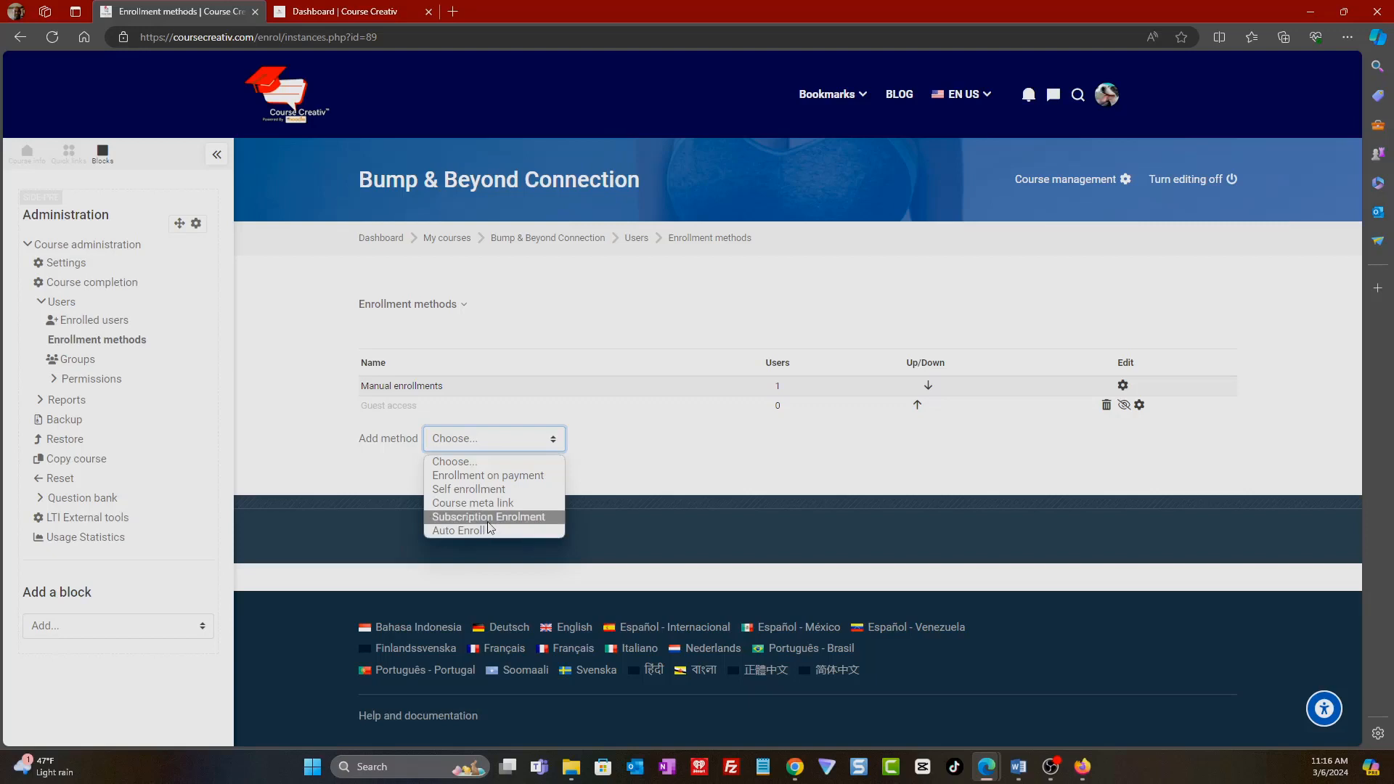
{"action": "left_click", "coordinate": [645, 430]}
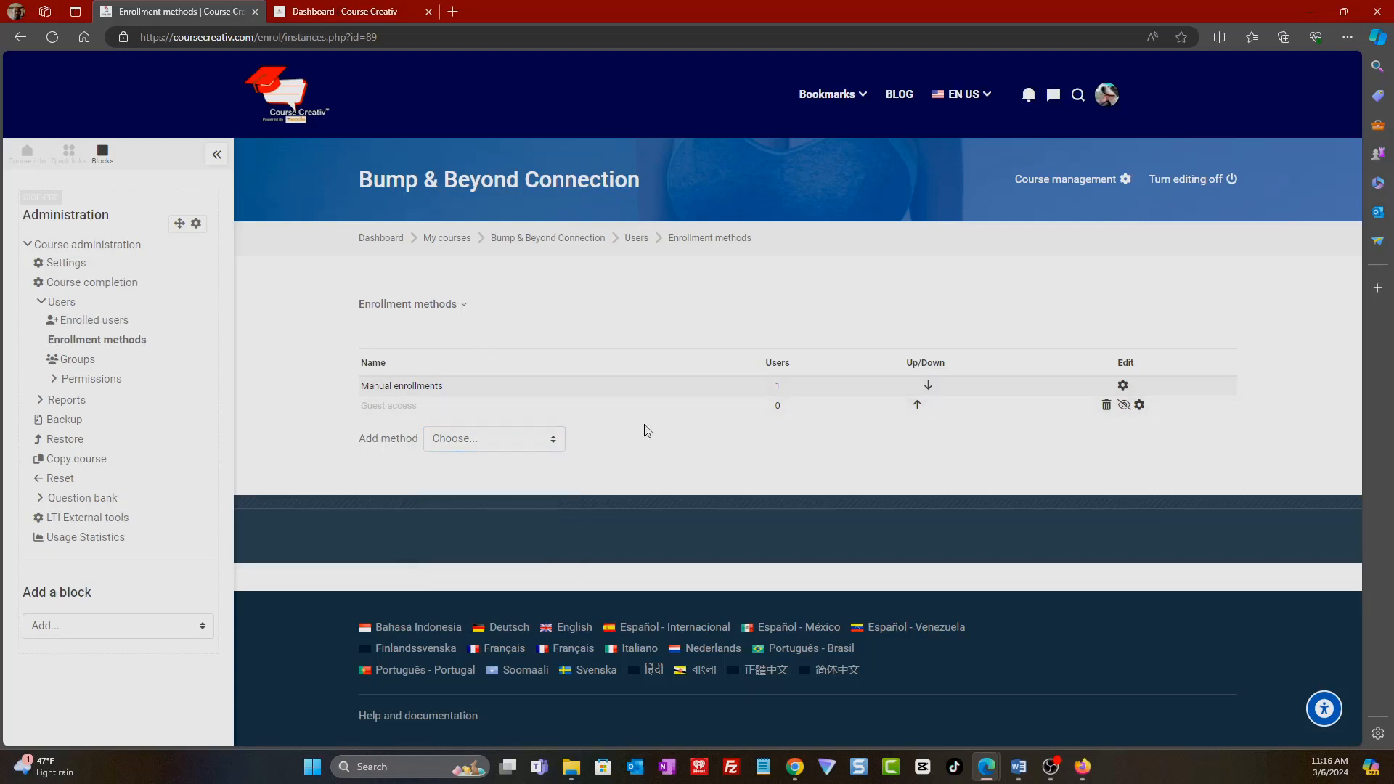
- Open the course settings and review the Length options in the additional enrolment page fields, including Paid Community and Subscription
{"action": "left_click", "coordinate": [68, 155]}
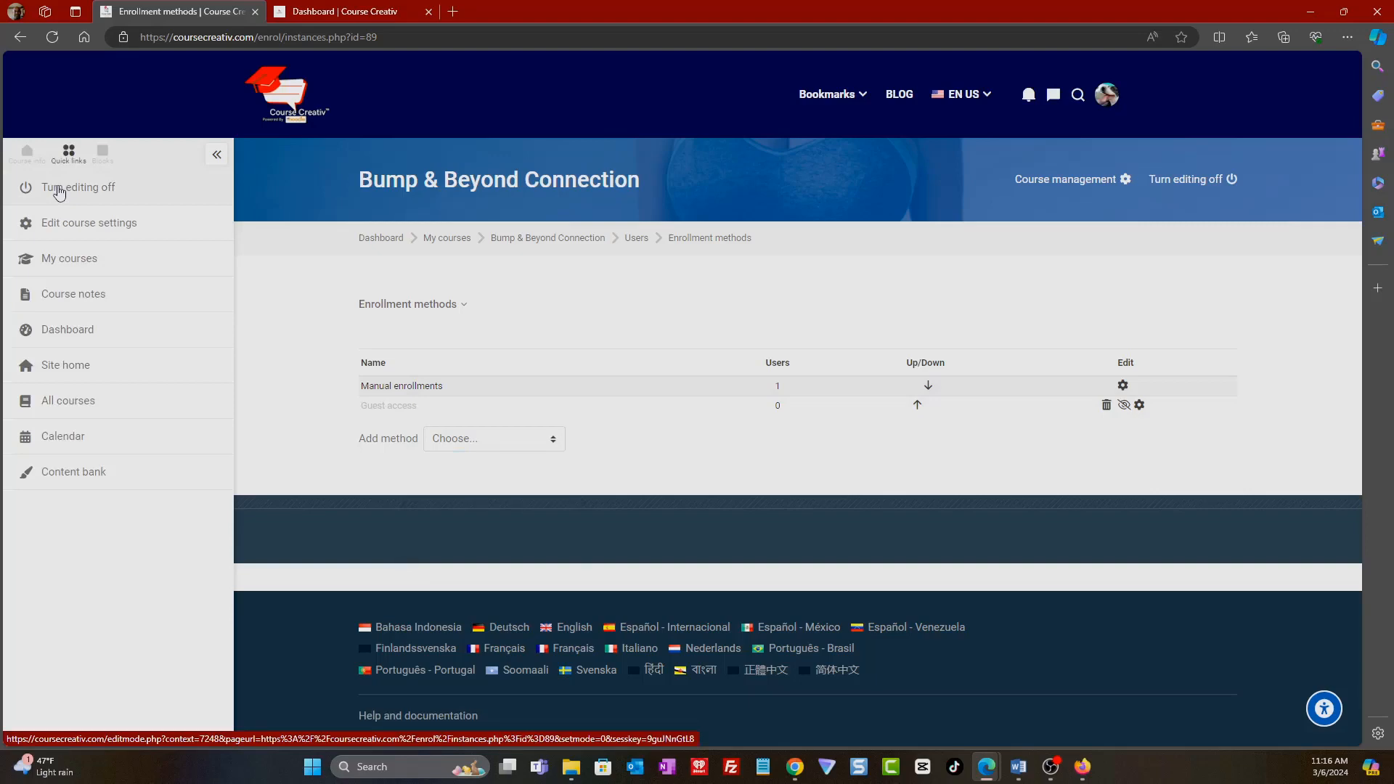
{"action": "left_click", "coordinate": [105, 224]}
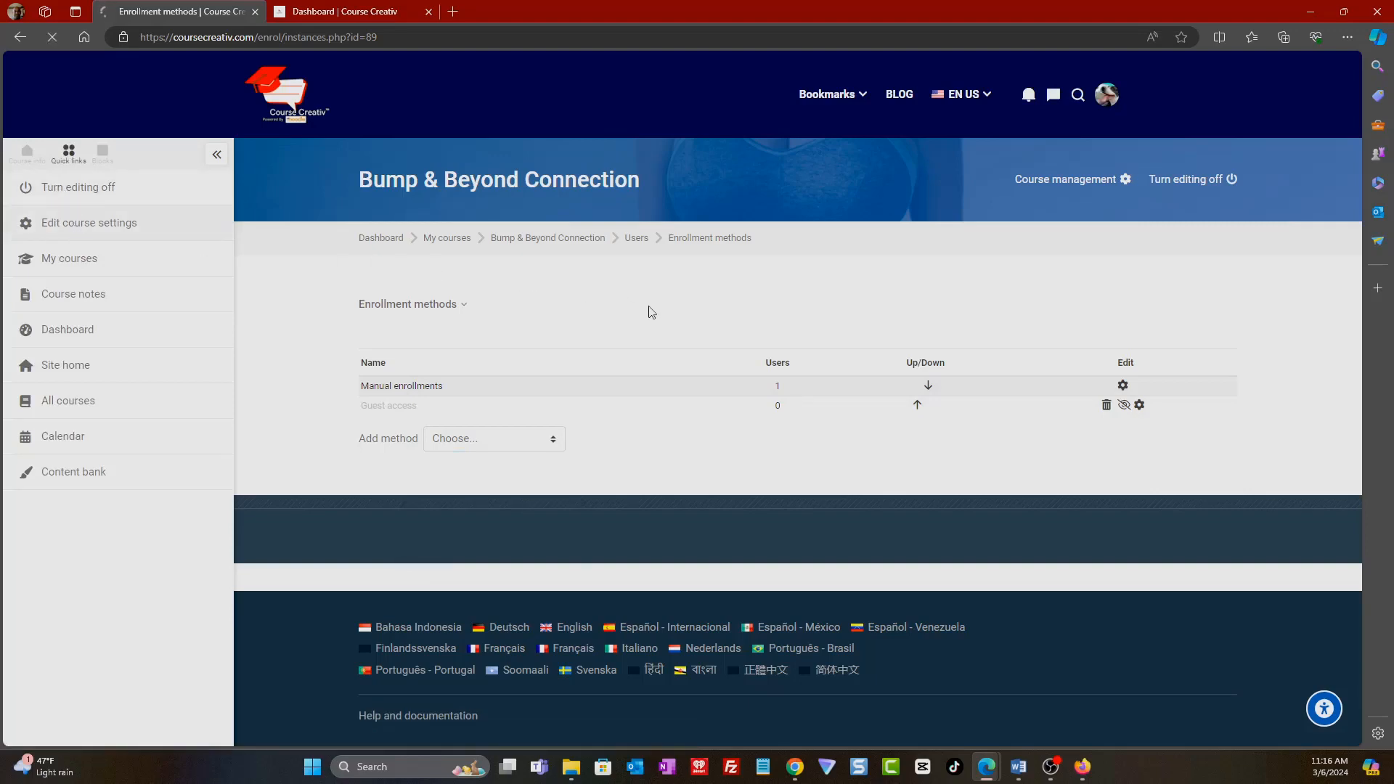
{"action": "scroll", "coordinate": [512, 519], "scroll_direction": "down", "scroll_amount": 15}
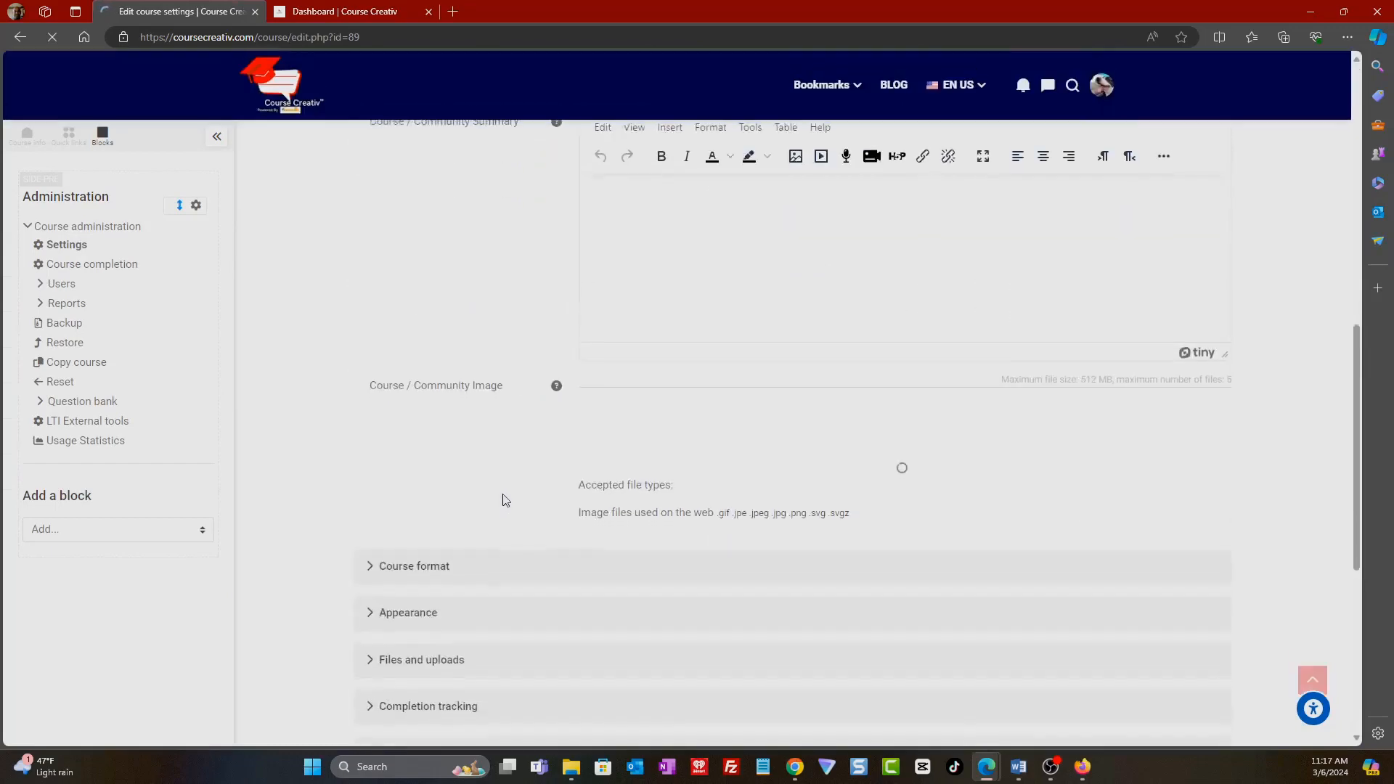
{"action": "scroll", "coordinate": [479, 487], "scroll_direction": "down", "scroll_amount": 2}
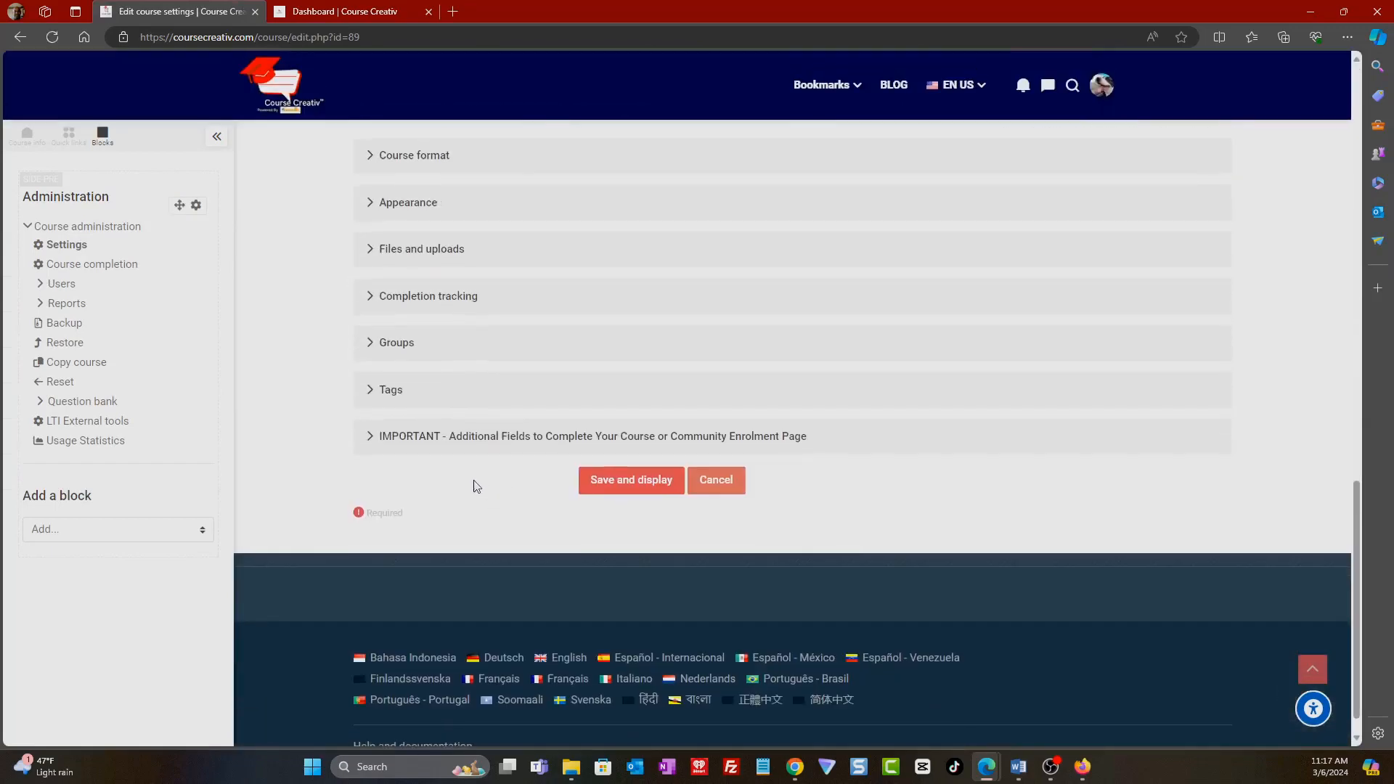
{"action": "left_click", "coordinate": [366, 440]}
{"action": "scroll", "coordinate": [488, 466], "scroll_direction": "down", "scroll_amount": 15}
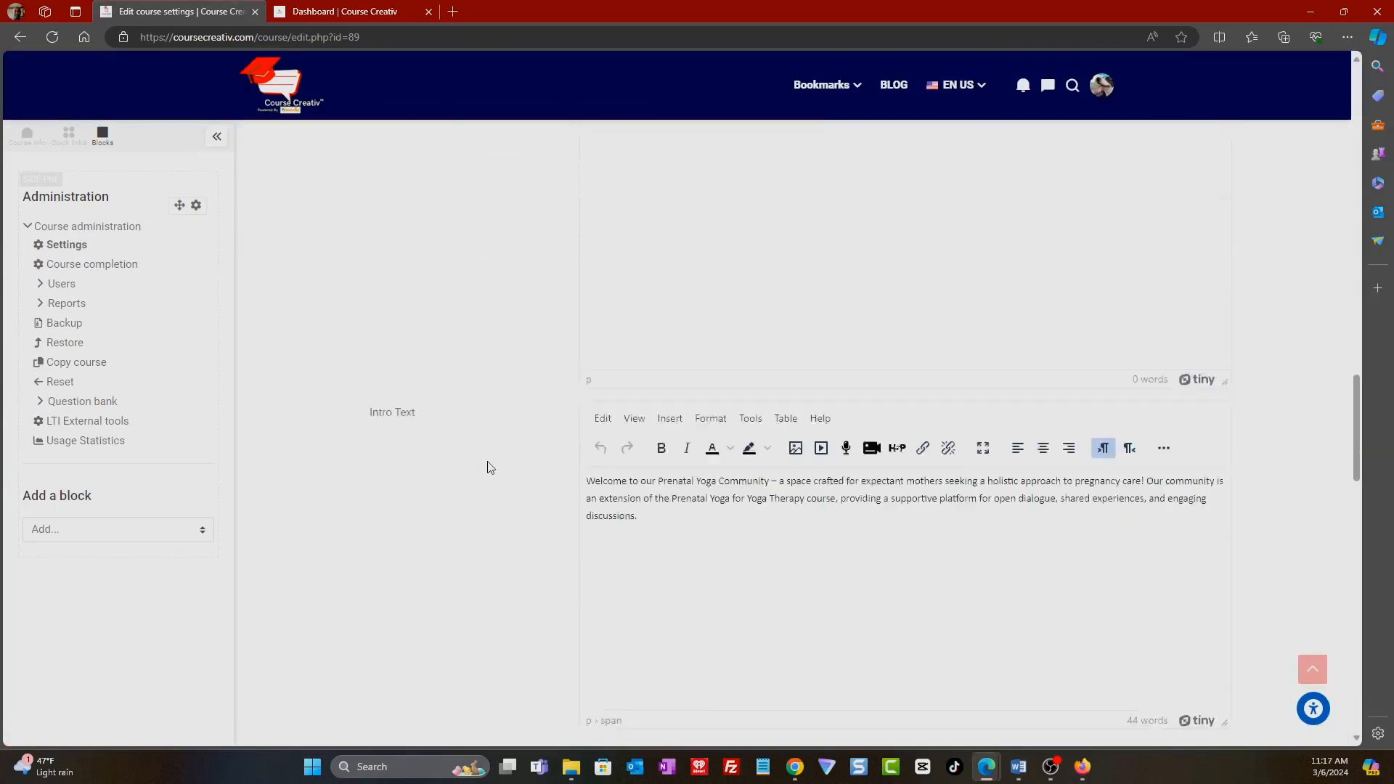
{"action": "scroll", "coordinate": [487, 467], "scroll_direction": "down", "scroll_amount": 7}
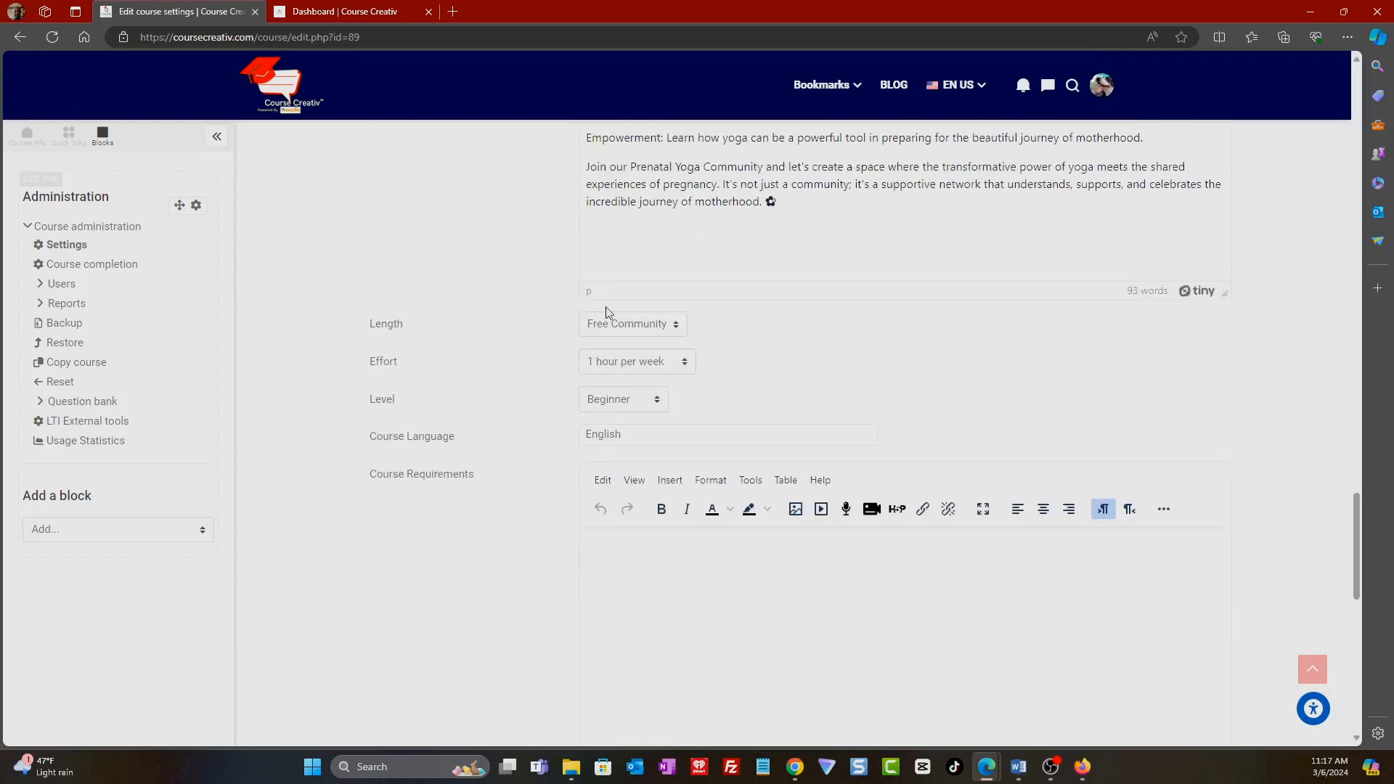
{"action": "left_click", "coordinate": [652, 330]}
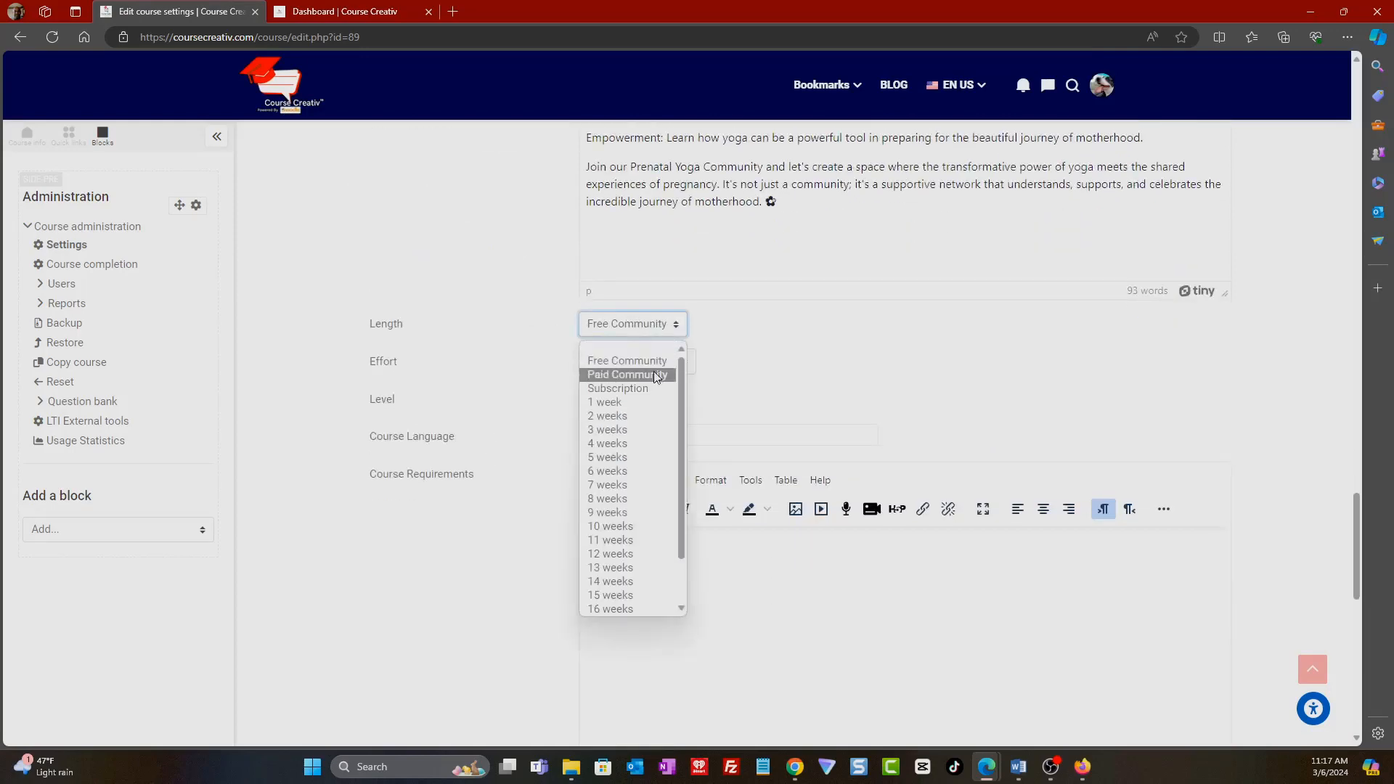
{"action": "left_click", "coordinate": [701, 303]}
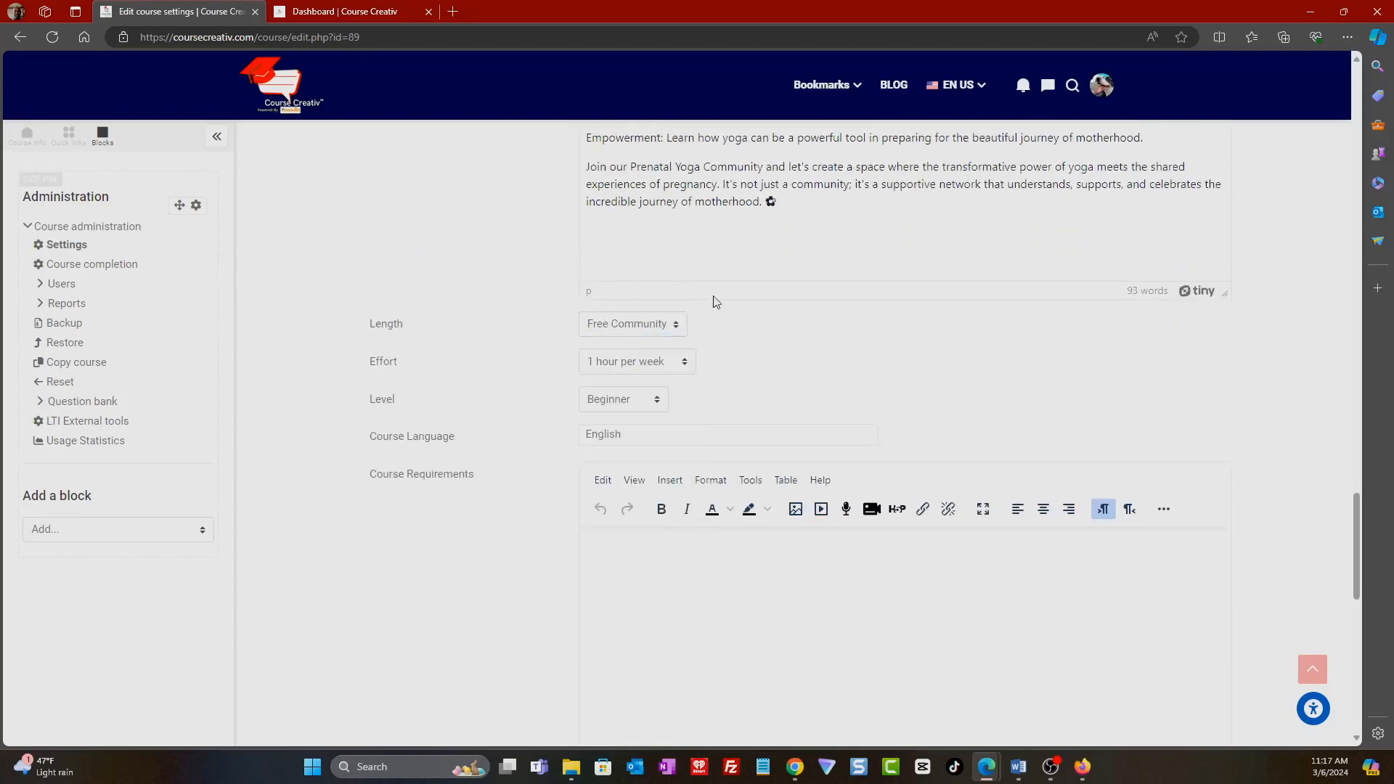
{"action": "left_click", "coordinate": [215, 142]}
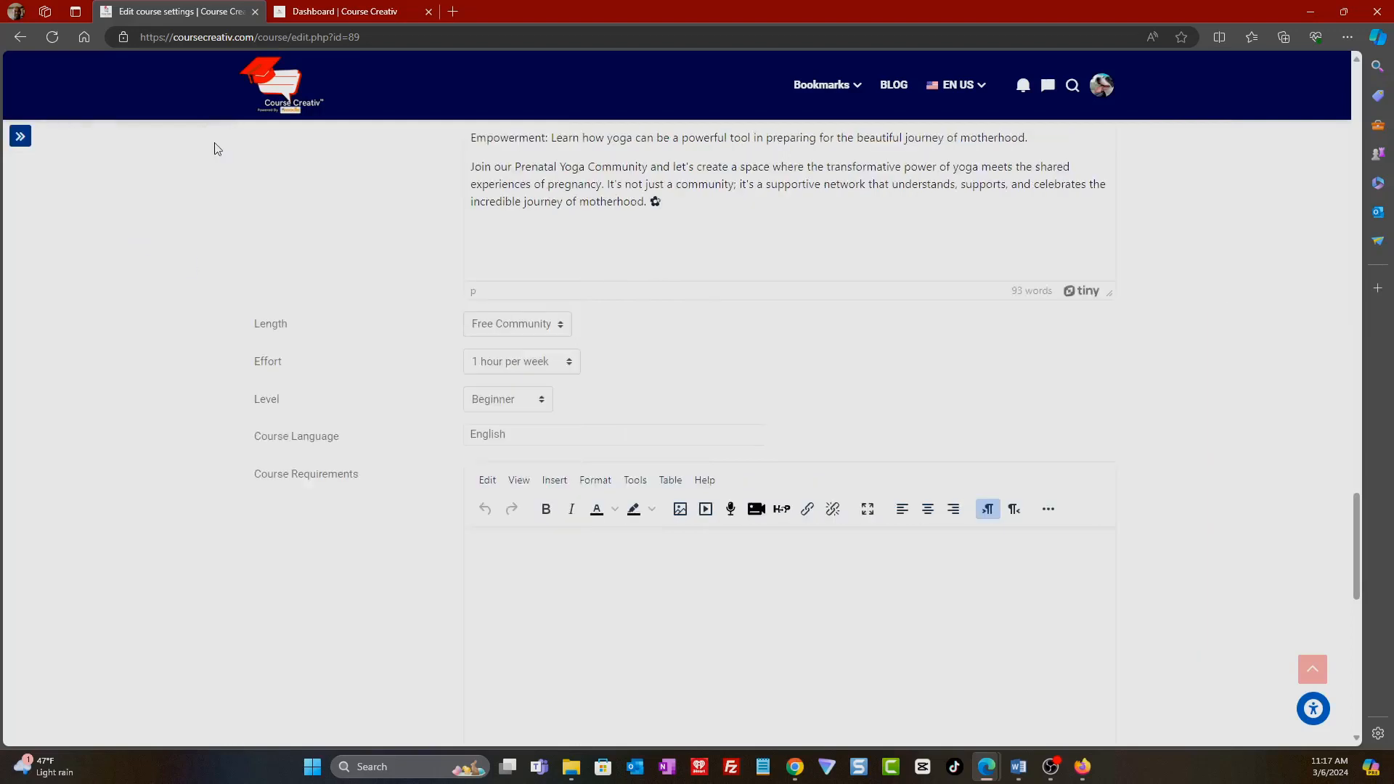
{"action": "left_click", "coordinate": [20, 136]}
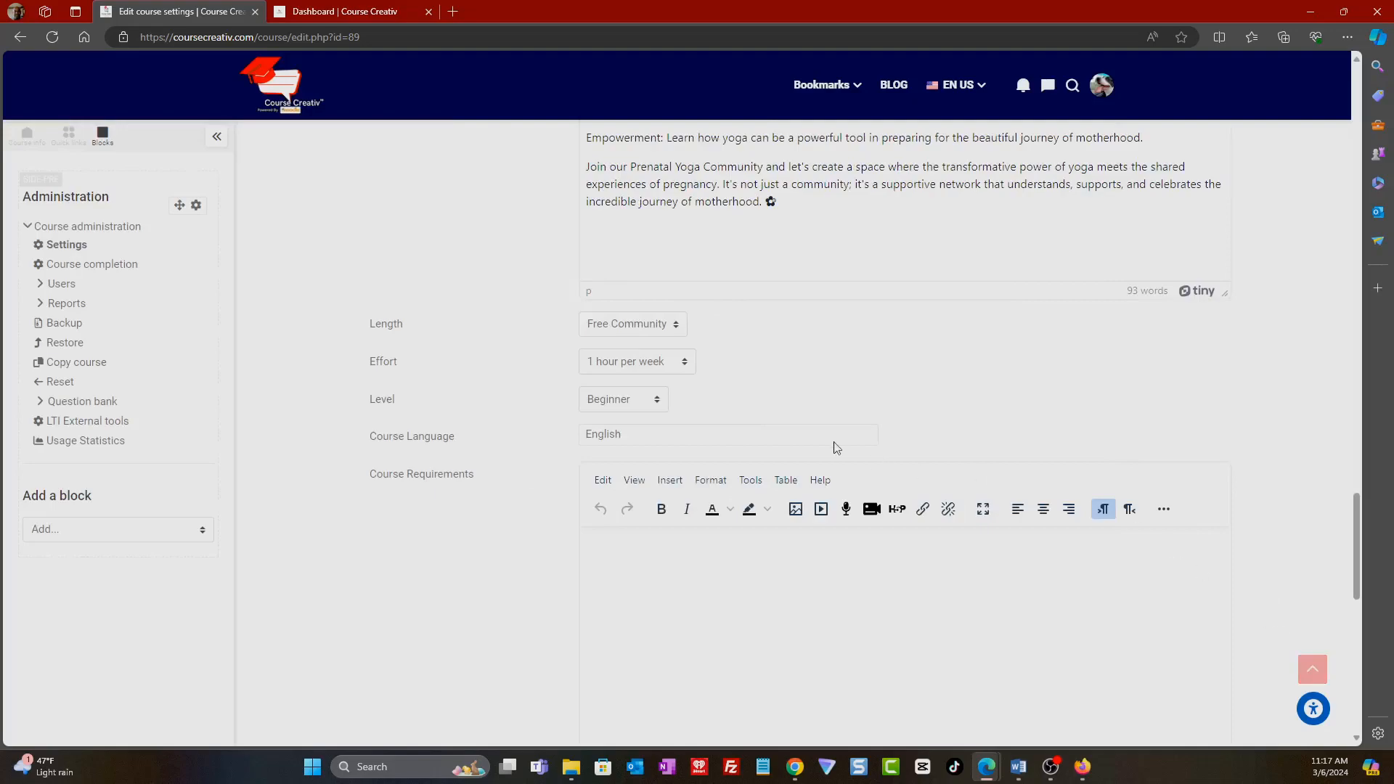
{"action": "scroll", "coordinate": [775, 419], "scroll_direction": "up", "scroll_amount": 4}
{"action": "scroll", "coordinate": [775, 419], "scroll_direction": "up", "scroll_amount": 15}
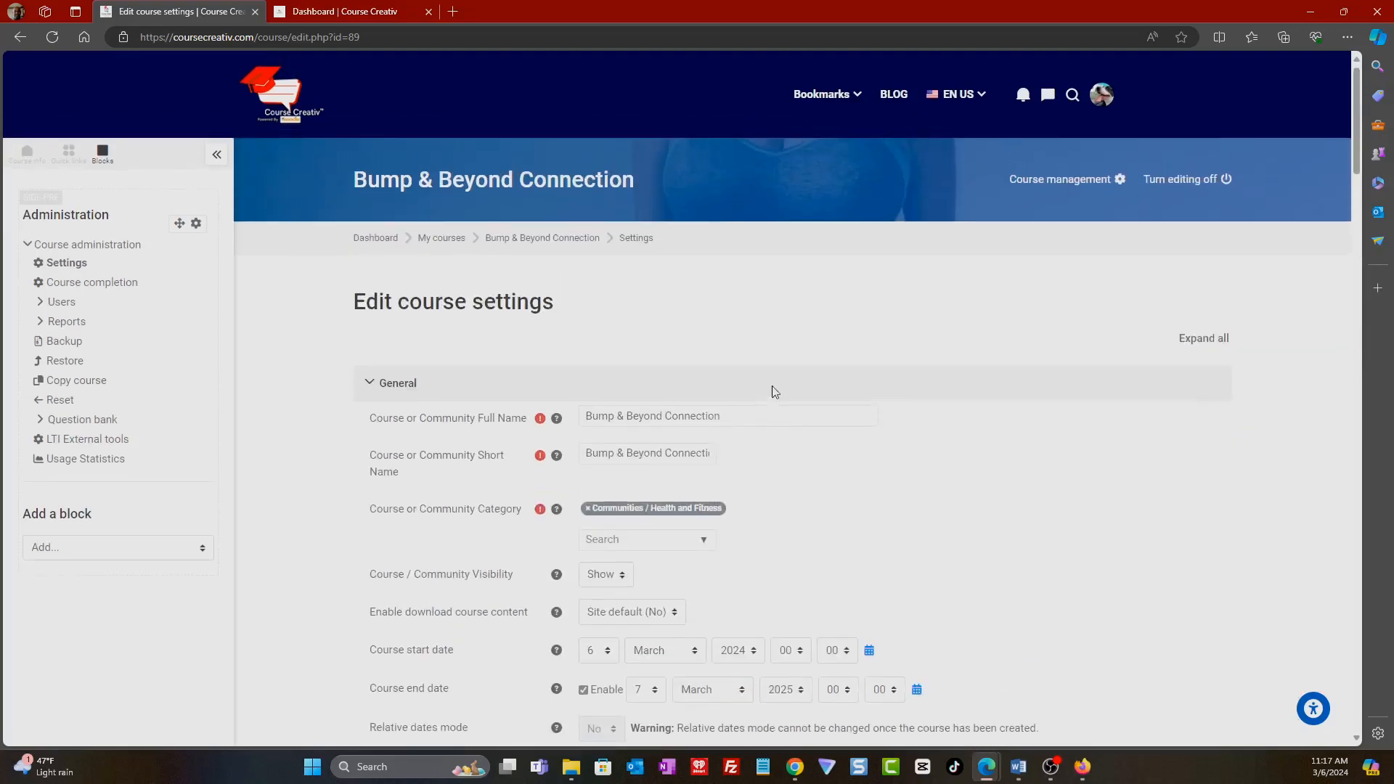